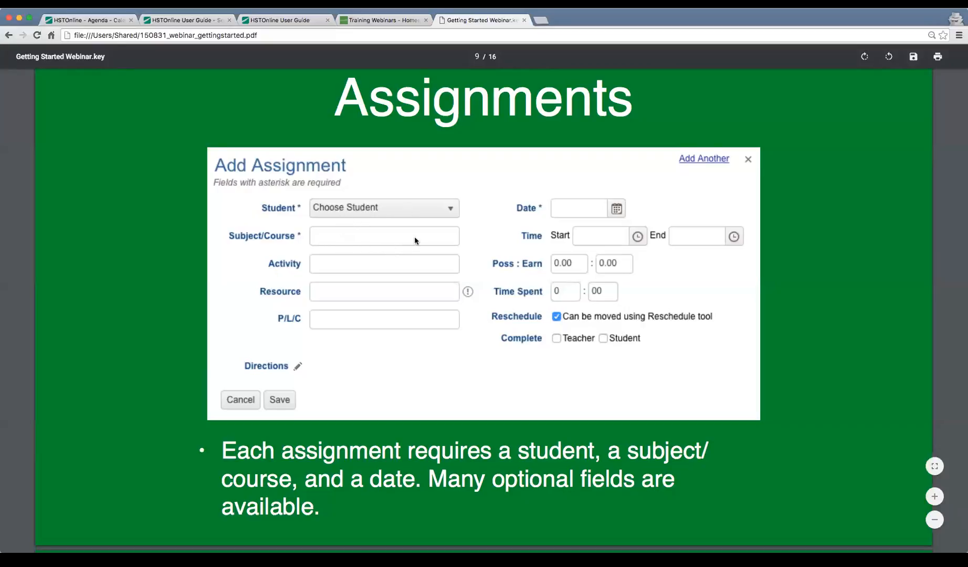
Scroll the slides past page 10 to page 11, briefly highlighting the word Complete.
{"action": "scroll", "coordinate": [629, 351], "scroll_direction": "down", "scroll_amount": 8}
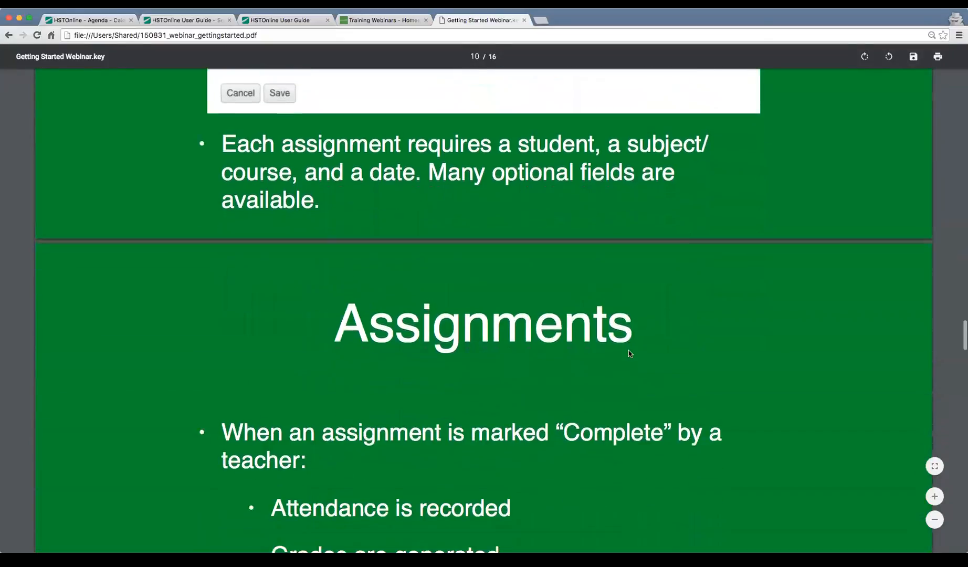
{"action": "scroll", "coordinate": [629, 351], "scroll_direction": "down", "scroll_amount": 3}
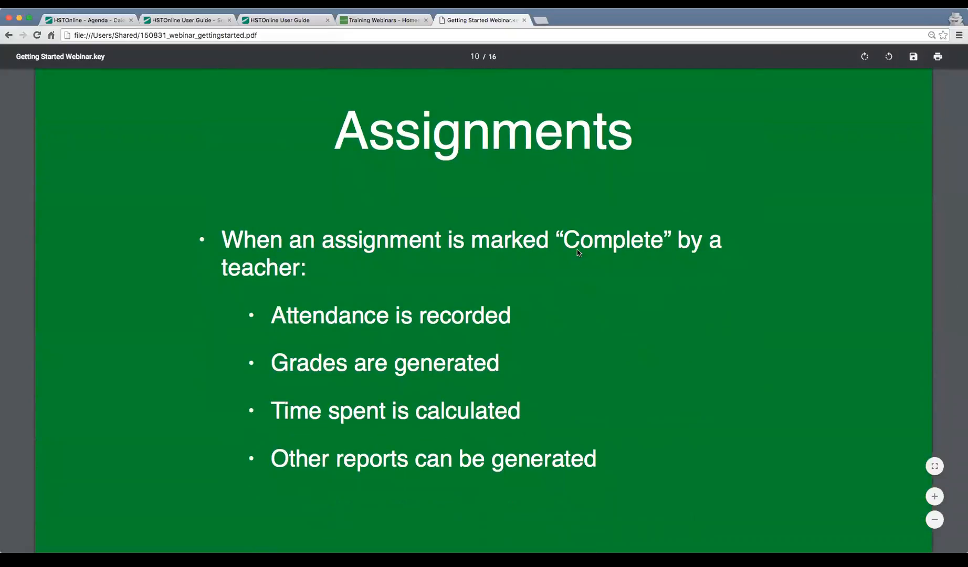
{"action": "left_click_drag", "start_coordinate": [561, 239], "coordinate": [664, 241]}
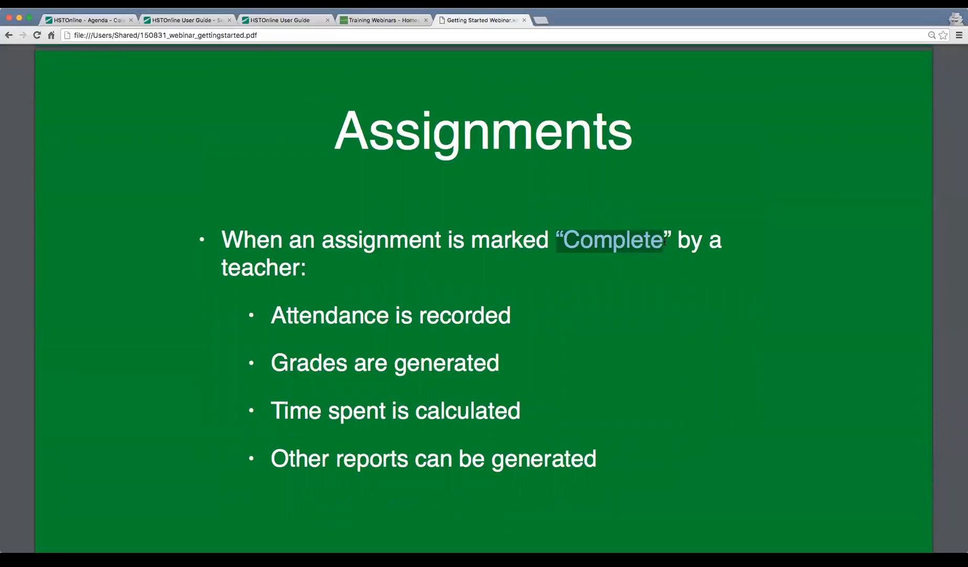
{"action": "left_click", "coordinate": [664, 242]}
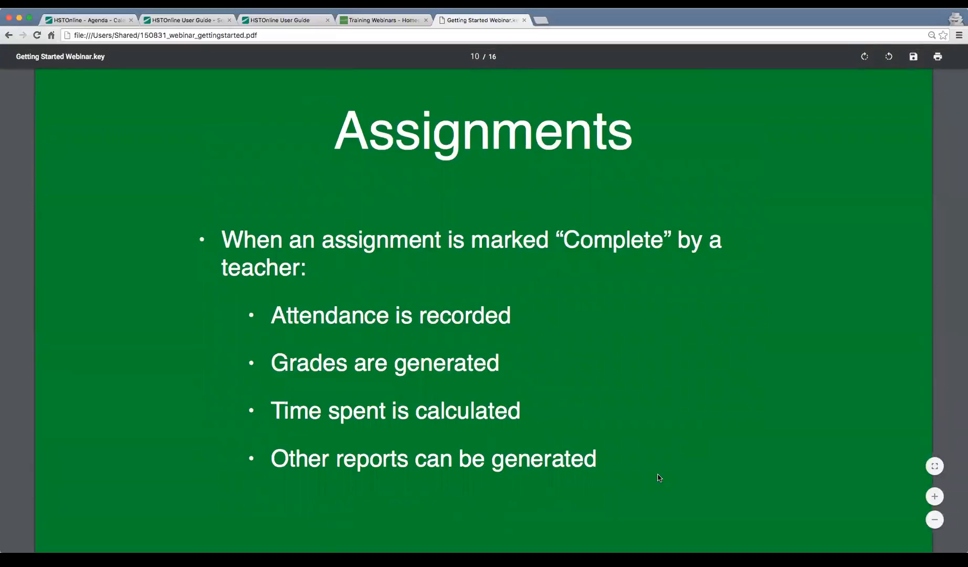
{"action": "scroll", "coordinate": [659, 477], "scroll_direction": "down", "scroll_amount": 10}
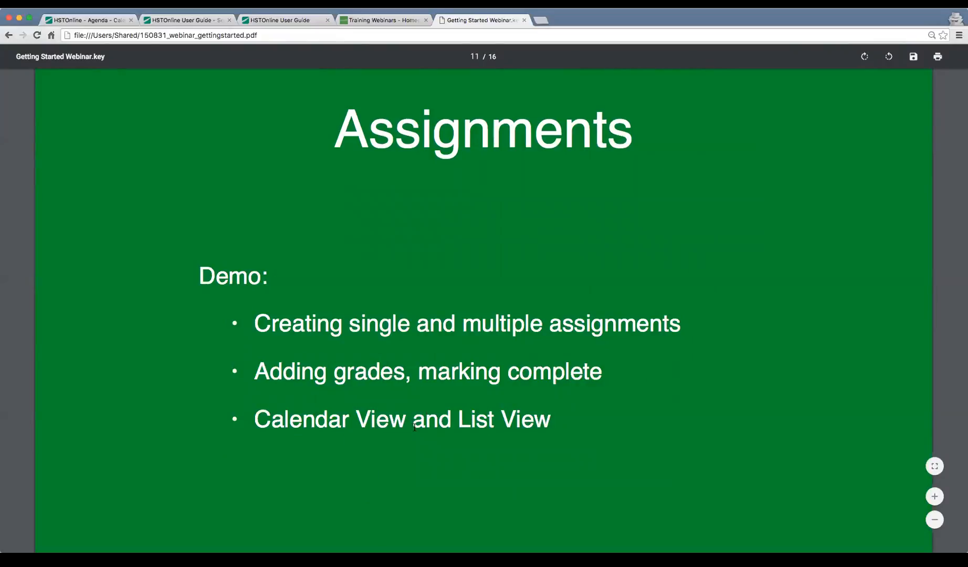
Go to the Homeschool Tracker agenda calendar and start a single assignment.
{"action": "left_click", "coordinate": [82, 23]}
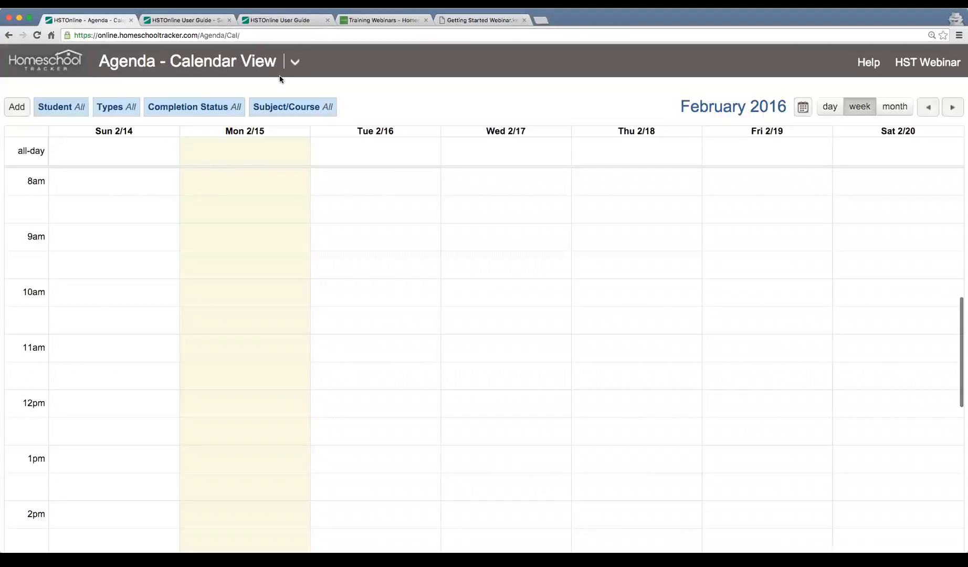
{"action": "left_click", "coordinate": [295, 61]}
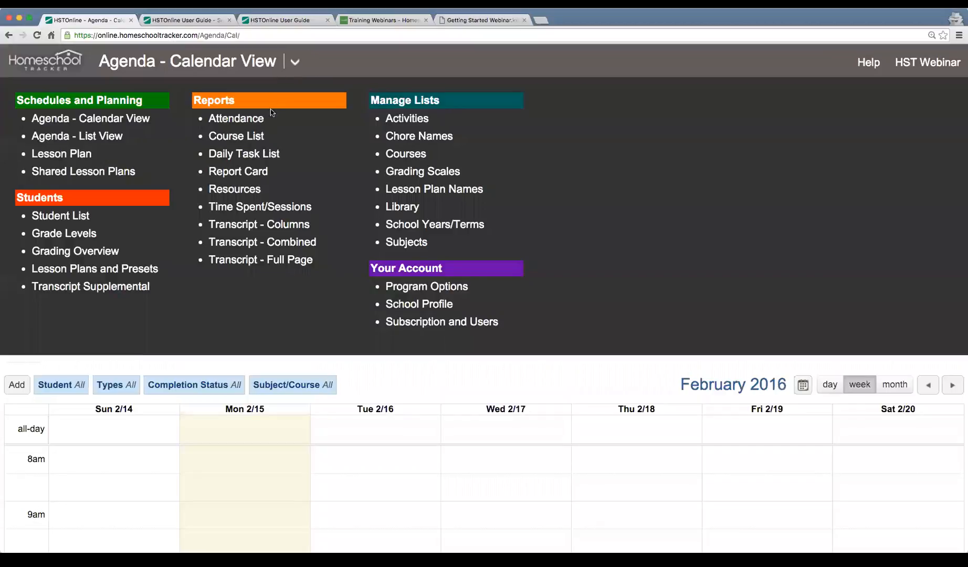
{"action": "left_click", "coordinate": [112, 117]}
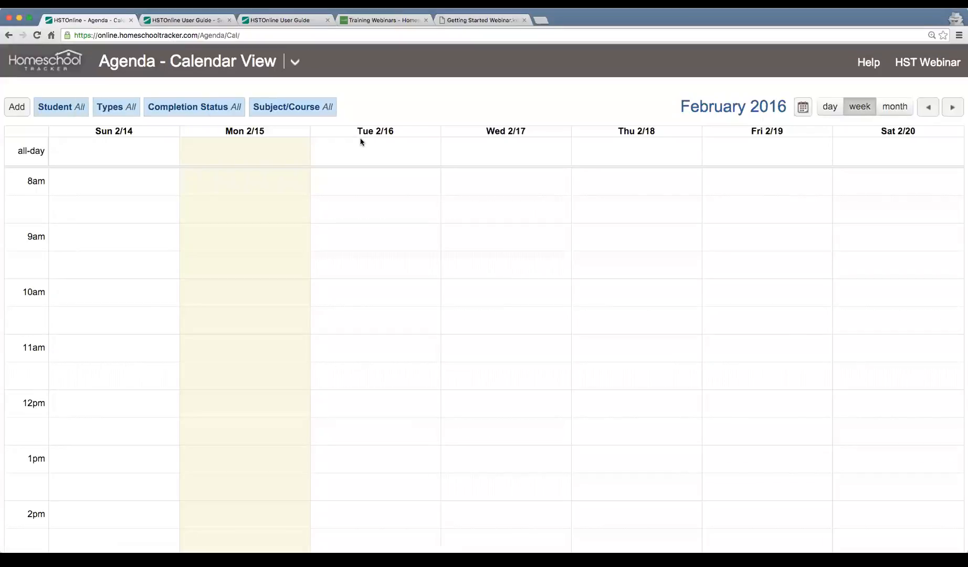
{"action": "left_click", "coordinate": [16, 107]}
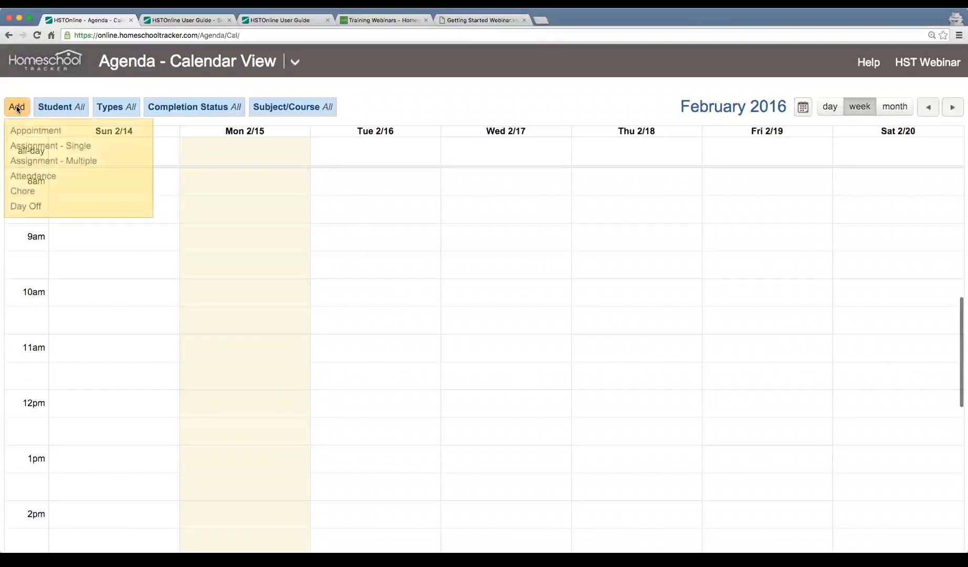
{"action": "left_click", "coordinate": [81, 148]}
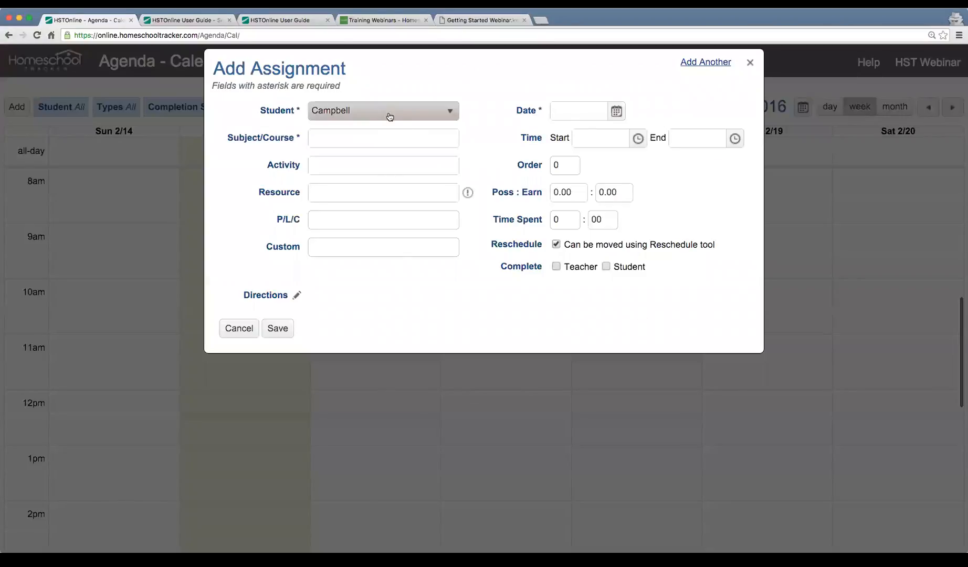
Set course History/Ancient History 1, activity Lesson, resource All About Spelling Level 5, P/L/C 'Chapter 2'.
{"action": "left_click", "coordinate": [405, 135]}
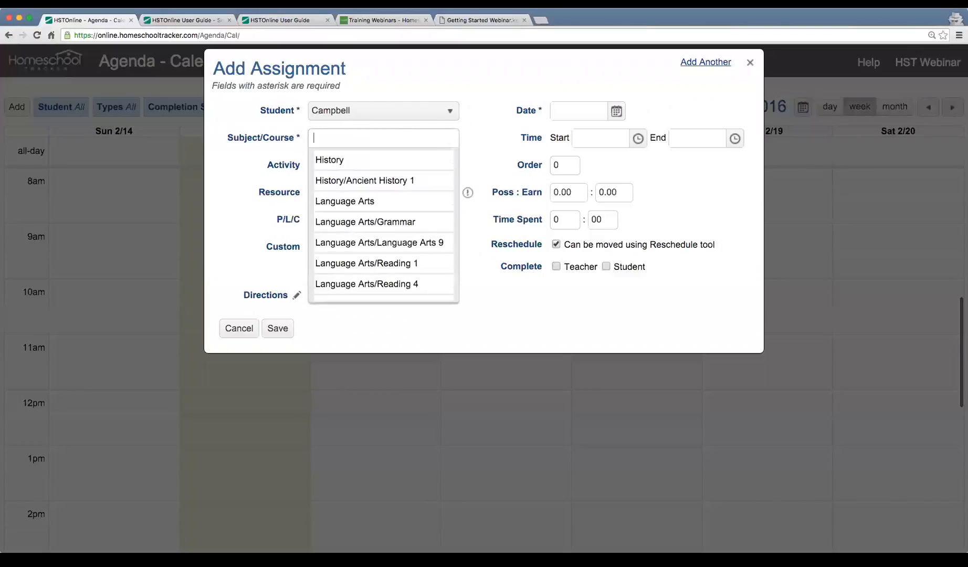
{"action": "left_click", "coordinate": [399, 184]}
{"action": "left_click", "coordinate": [402, 165]}
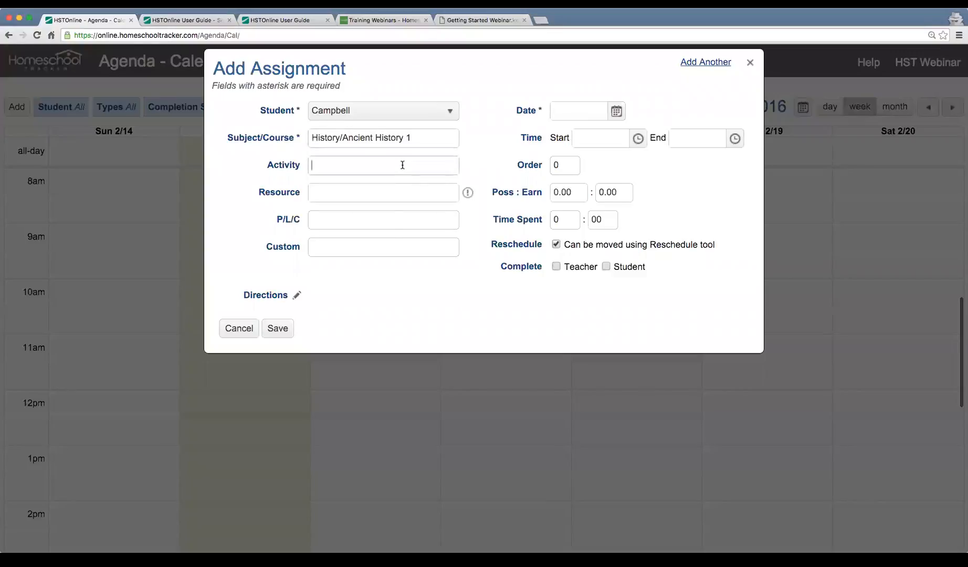
{"action": "type", "text": "Lesson"}
{"action": "left_click", "coordinate": [397, 185]}
{"action": "left_click", "coordinate": [371, 191]}
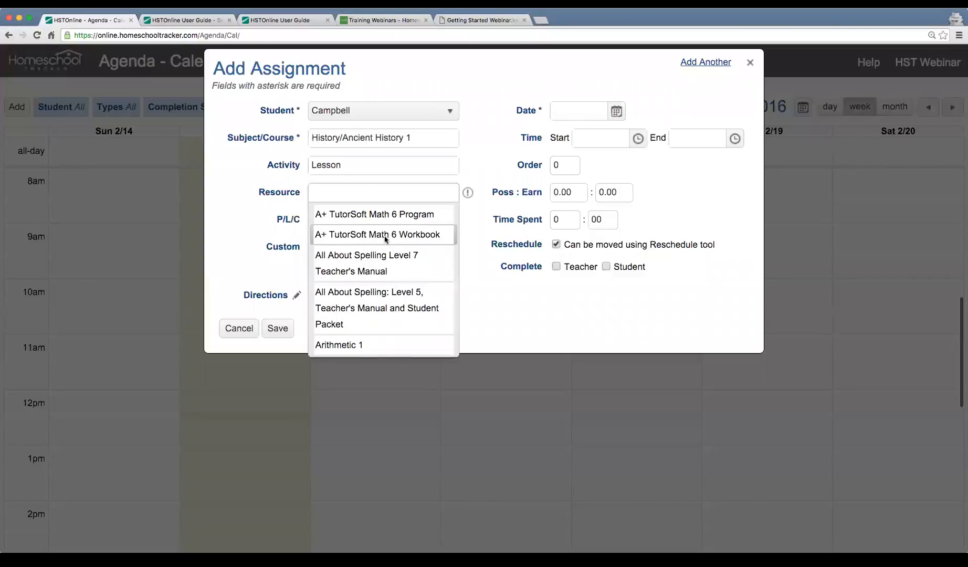
{"action": "scroll", "coordinate": [385, 240], "scroll_direction": "down", "scroll_amount": 2}
{"action": "left_click", "coordinate": [400, 267]}
{"action": "left_click", "coordinate": [355, 219]}
{"action": "type", "text": "Chapter 2"}
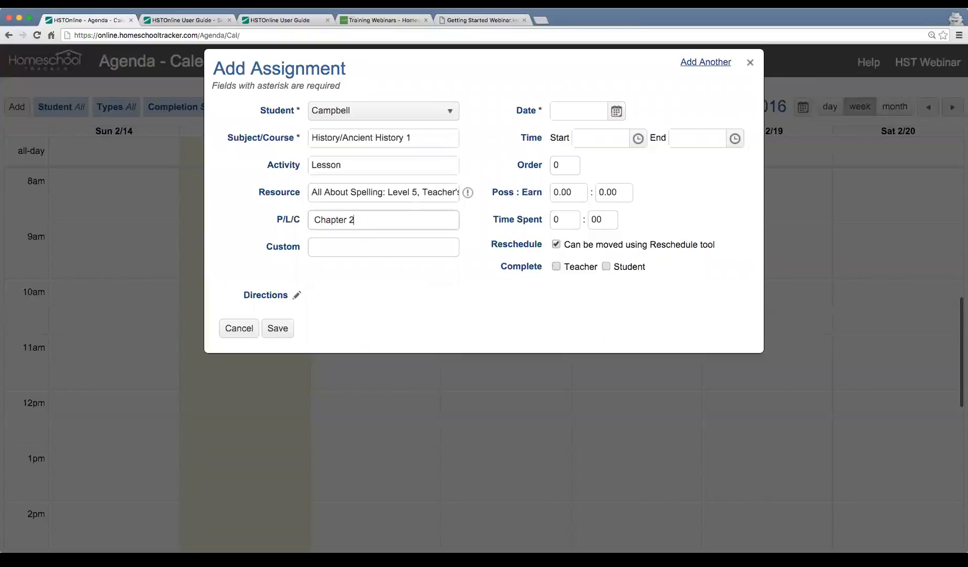
Schedule it for February 15, 2016, 9:00–11:00 AM, worth 10 points, and save.
{"action": "left_click", "coordinate": [614, 113]}
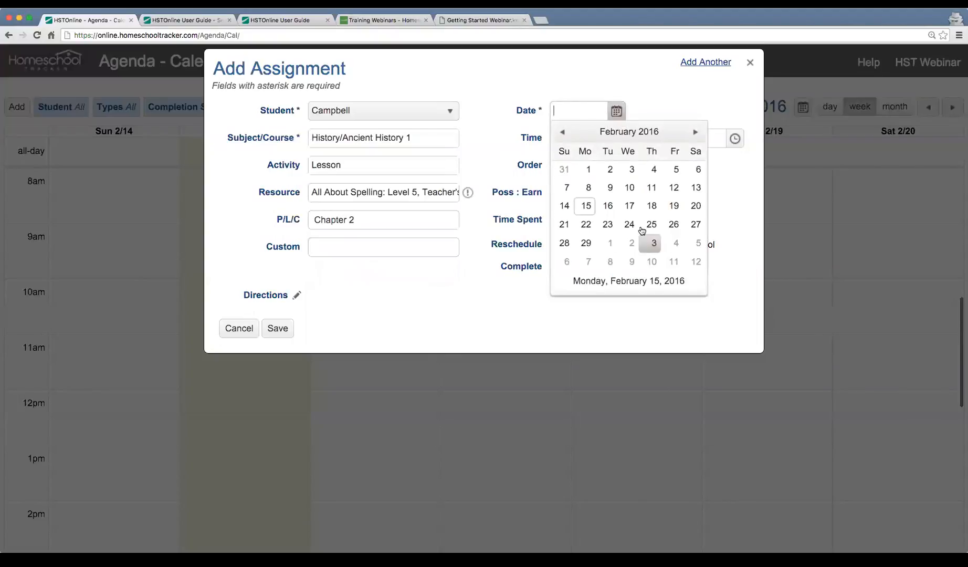
{"action": "left_click", "coordinate": [586, 206]}
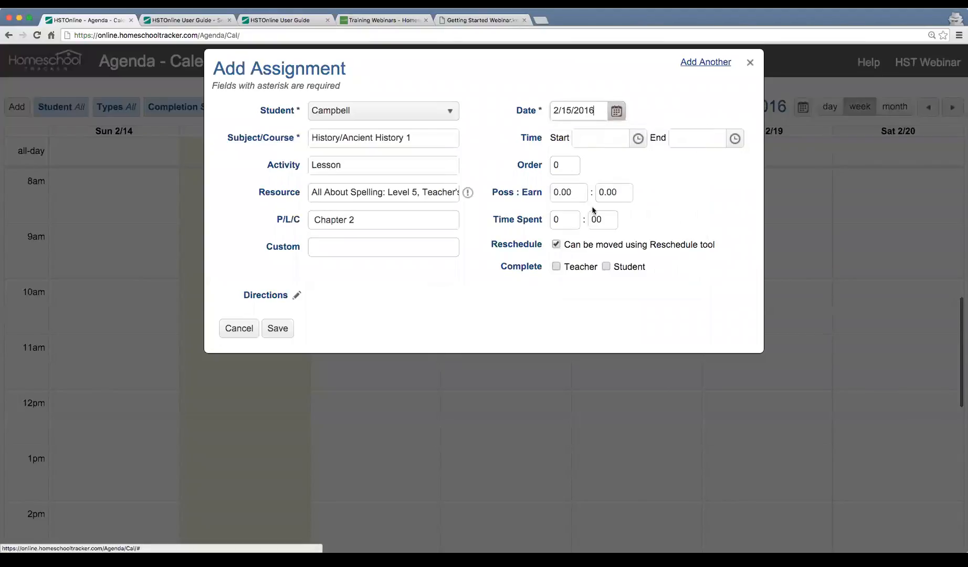
{"action": "left_click", "coordinate": [637, 138]}
{"action": "scroll", "coordinate": [625, 237], "scroll_direction": "down", "scroll_amount": 3}
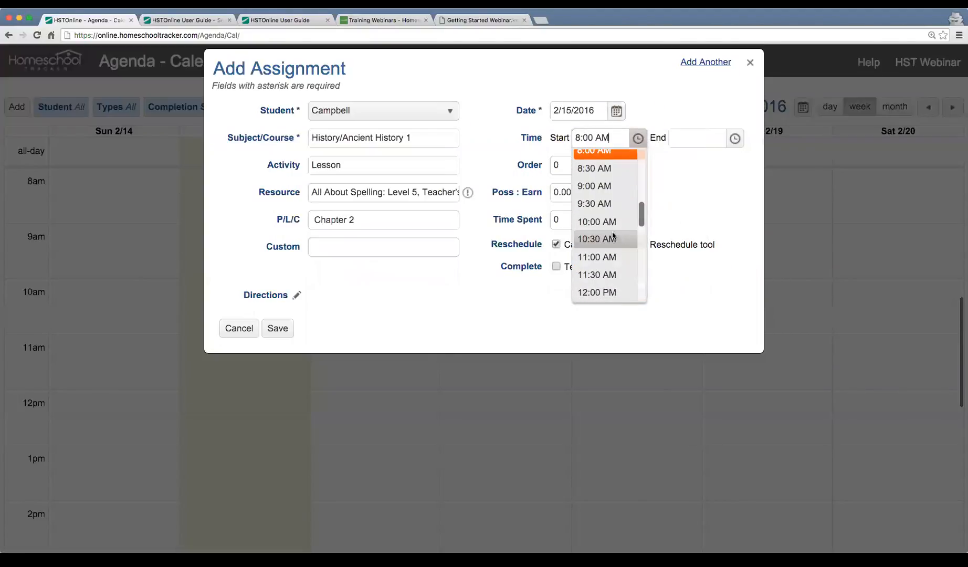
{"action": "left_click", "coordinate": [594, 186]}
{"action": "left_click", "coordinate": [734, 138]}
{"action": "scroll", "coordinate": [700, 251], "scroll_direction": "down", "scroll_amount": 3}
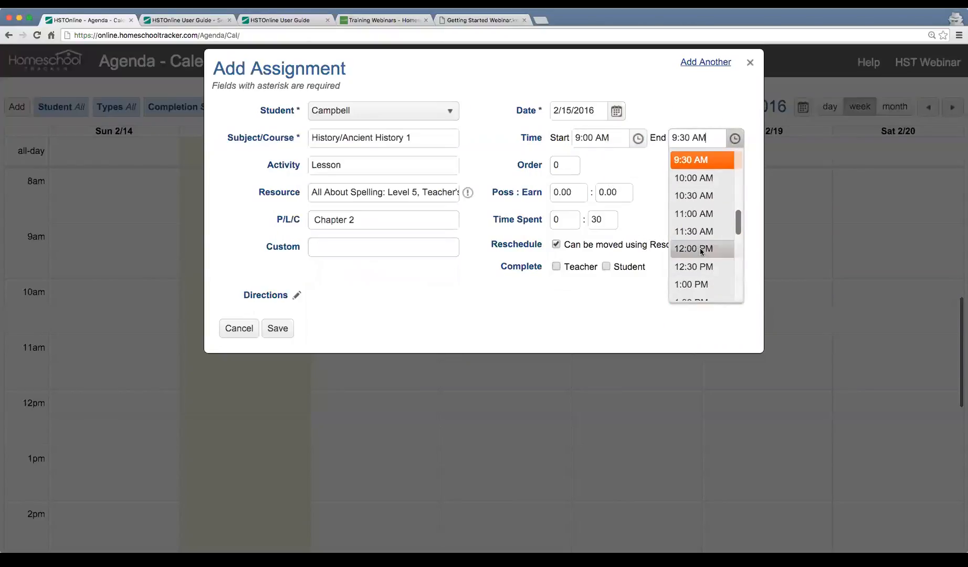
{"action": "left_click", "coordinate": [702, 213]}
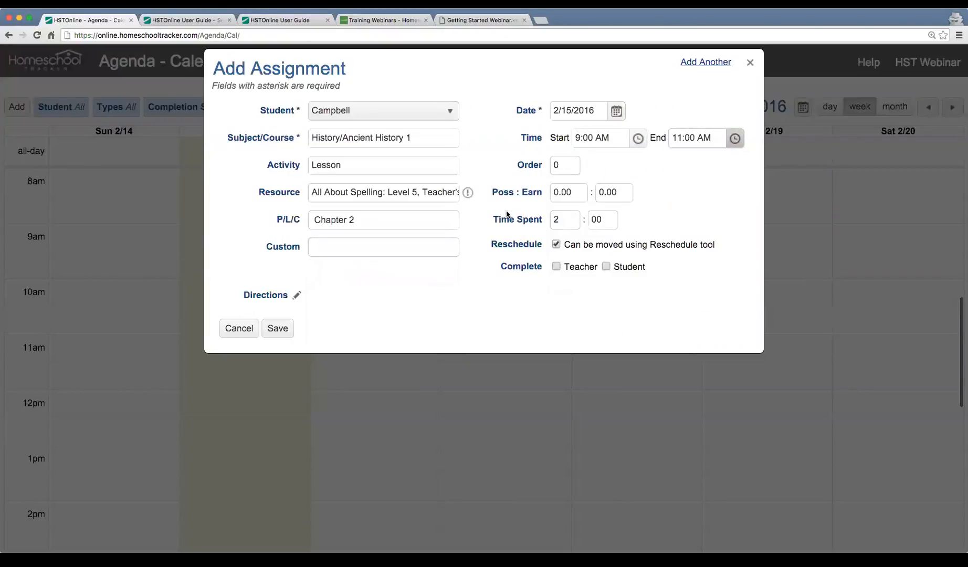
{"action": "left_click", "coordinate": [573, 192]}
{"action": "type", "text": "10"}
{"action": "left_click", "coordinate": [277, 328]}
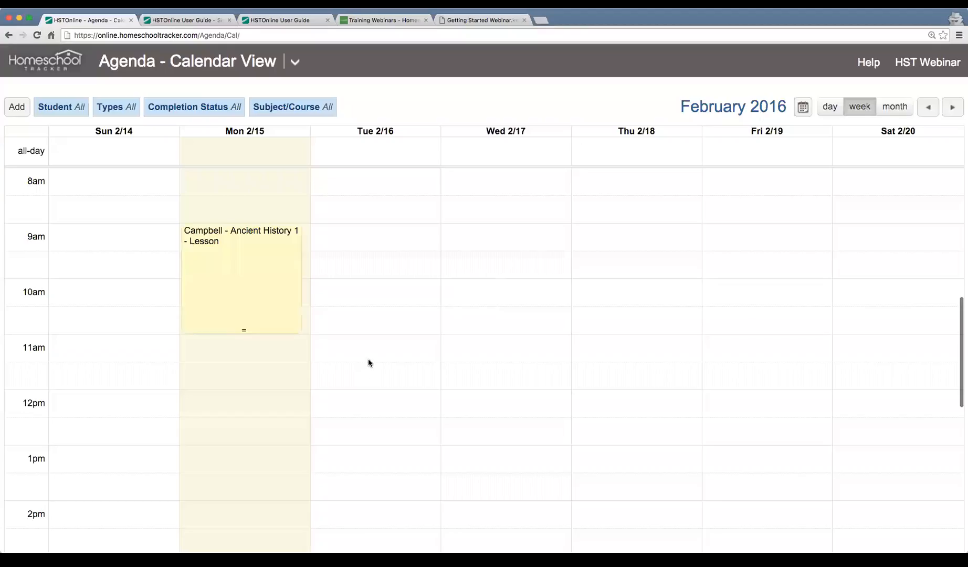
Review the Chapter 2 lesson's title, resource and course in its popup, then open Edit Assignment.
{"action": "scroll", "coordinate": [253, 270], "scroll_direction": "up", "scroll_amount": 1}
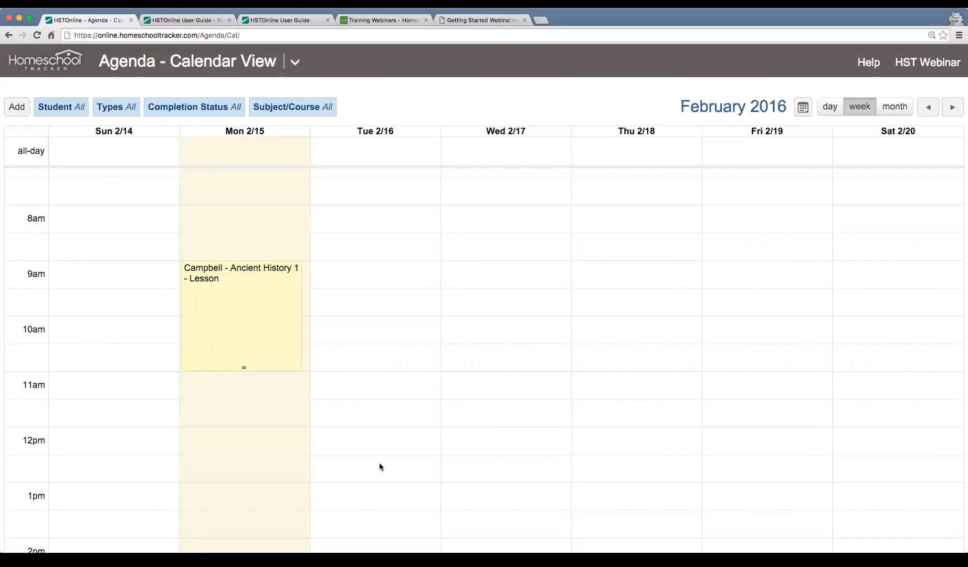
{"action": "left_click", "coordinate": [266, 313]}
{"action": "left_click_drag", "start_coordinate": [305, 261], "coordinate": [407, 262]}
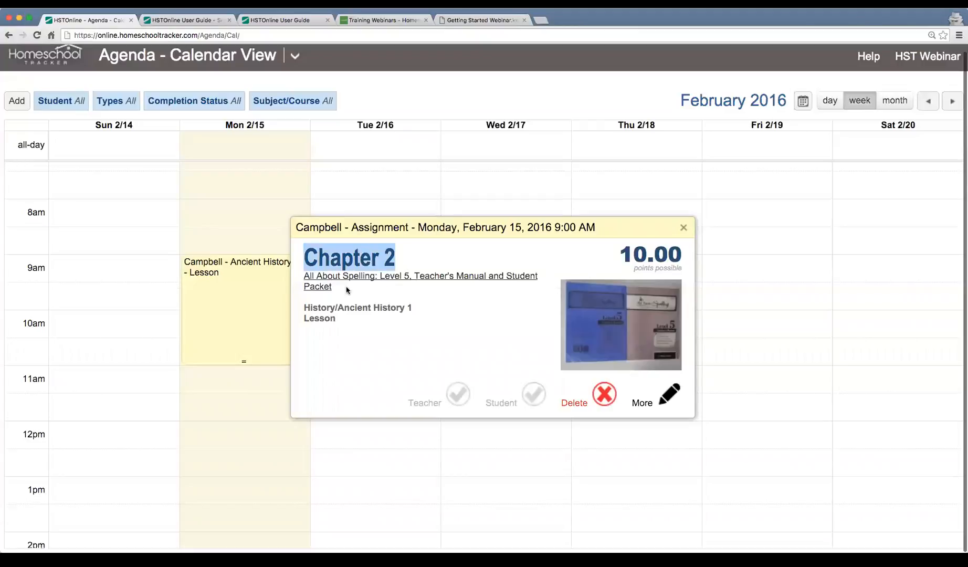
{"action": "left_click_drag", "start_coordinate": [348, 290], "coordinate": [306, 276]}
{"action": "left_click_drag", "start_coordinate": [331, 311], "coordinate": [341, 324]}
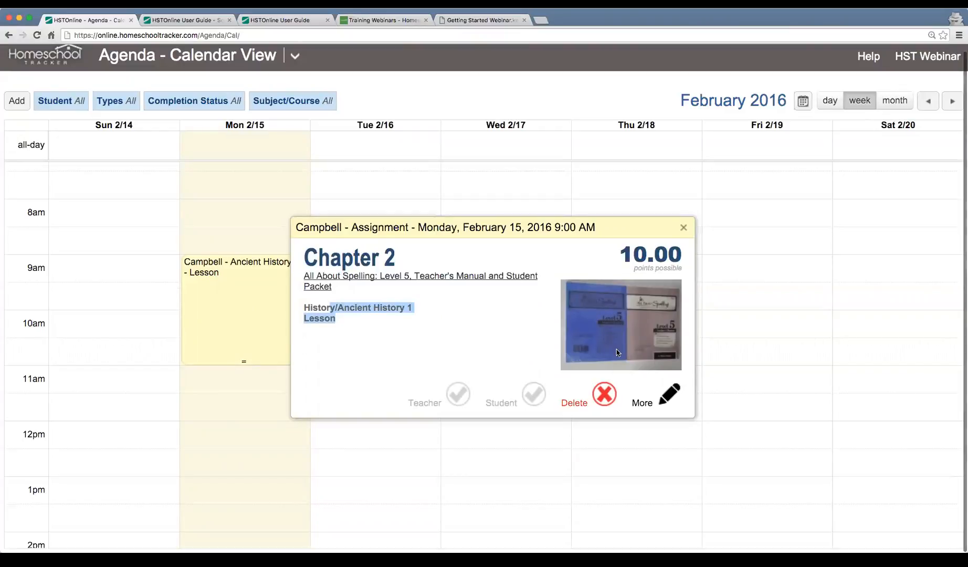
{"action": "scroll", "coordinate": [472, 331], "scroll_direction": "up", "scroll_amount": 1}
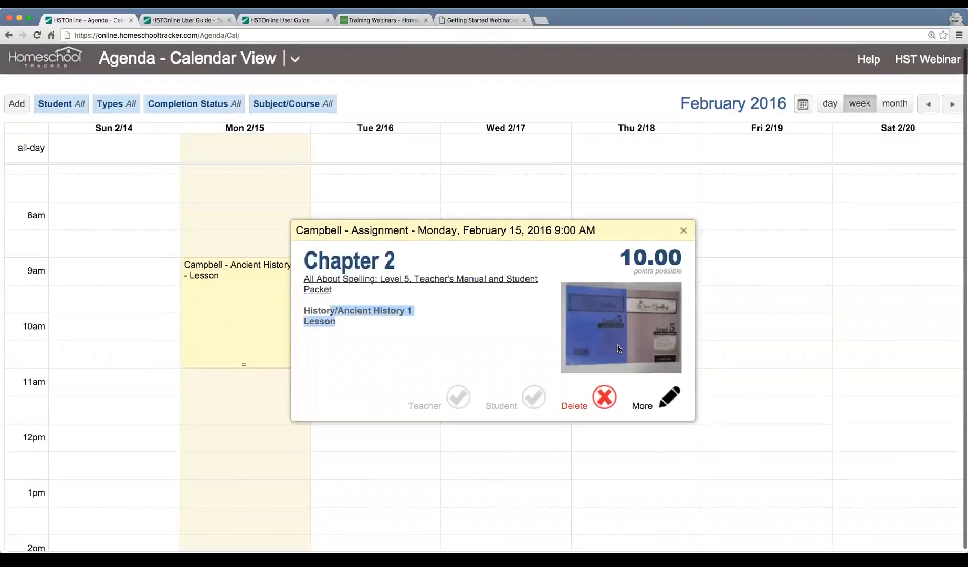
{"action": "left_click", "coordinate": [317, 315]}
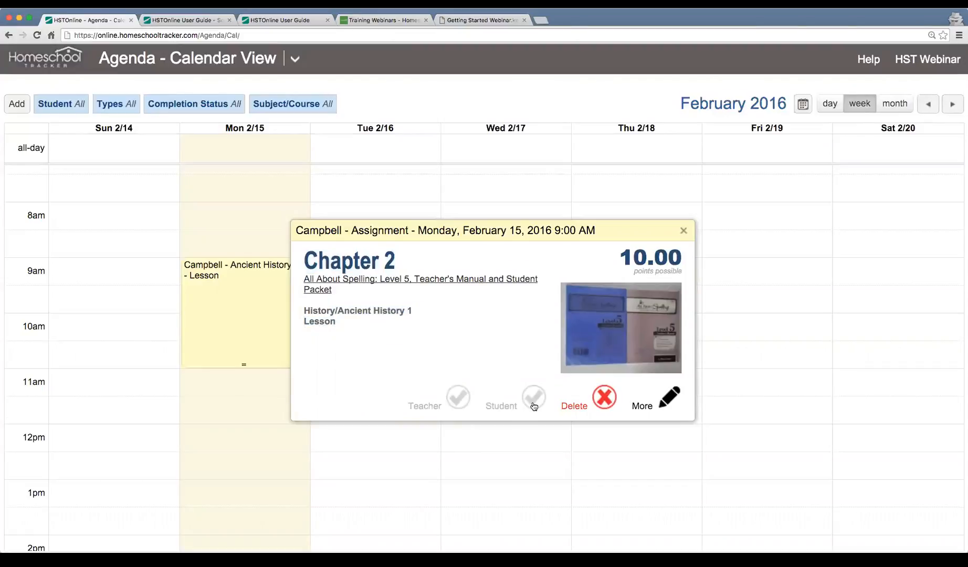
{"action": "left_click", "coordinate": [669, 399]}
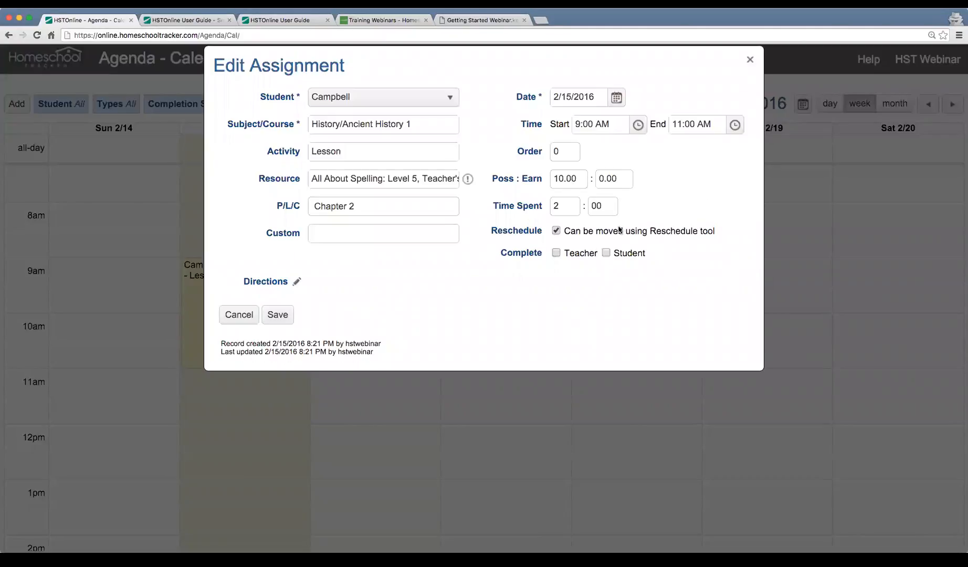
Close the edit form and reopen the lesson's Edit Assignment form.
{"action": "left_click", "coordinate": [236, 315]}
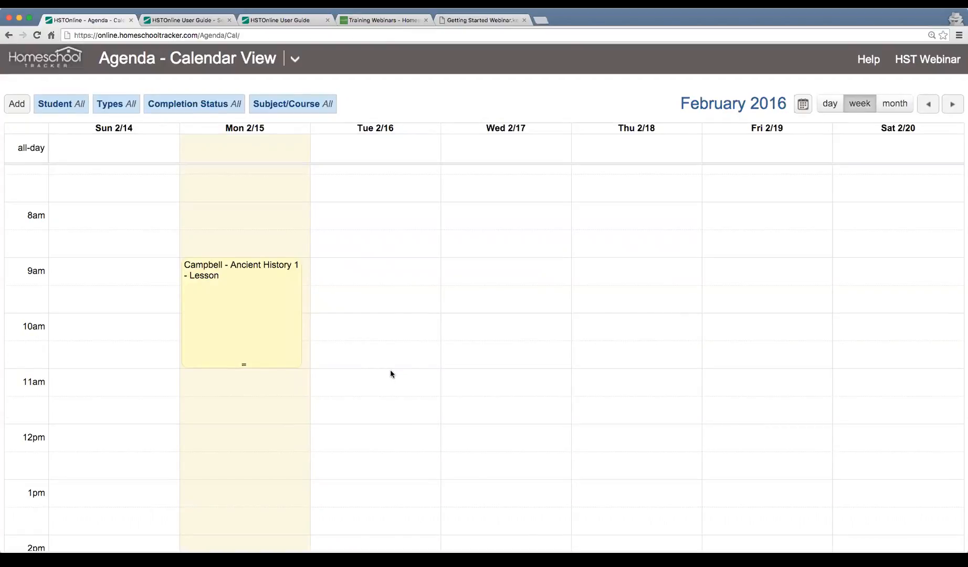
{"action": "left_click", "coordinate": [237, 316]}
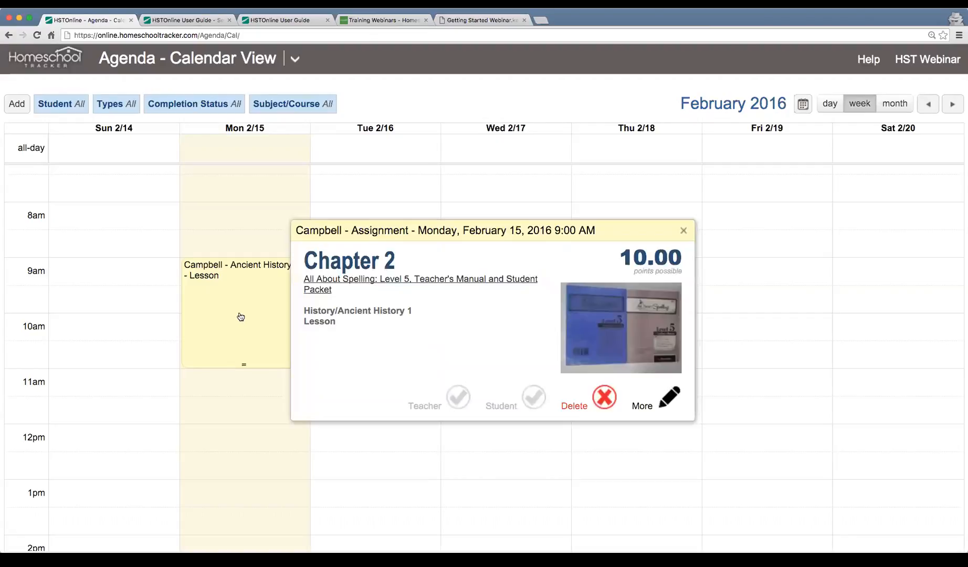
{"action": "left_click", "coordinate": [665, 397]}
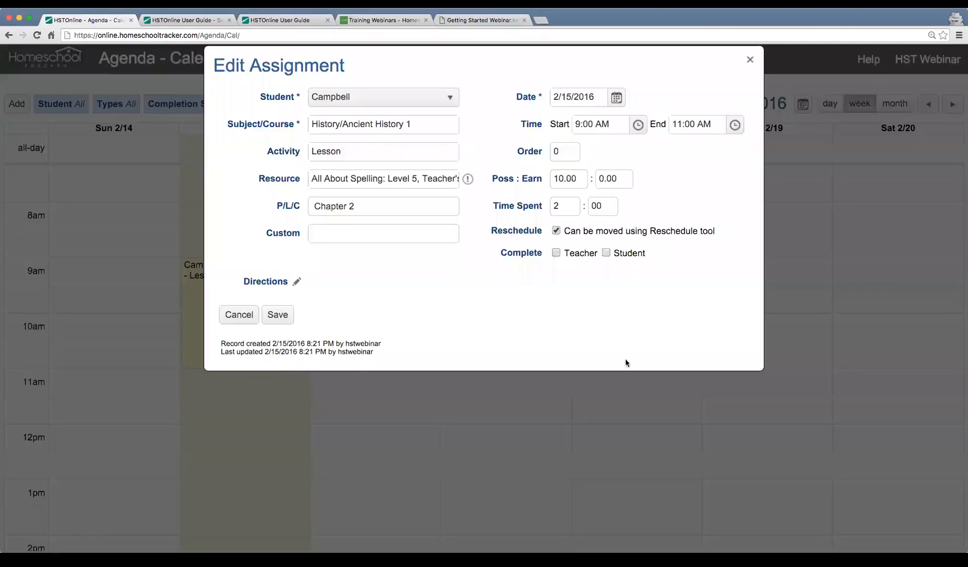
Record 9 earned points (90.00%), mark it teacher-complete, and save.
{"action": "left_click", "coordinate": [624, 179]}
{"action": "type", "text": "9"}
{"action": "key", "text": "Tab"}
{"action": "left_click", "coordinate": [556, 254]}
{"action": "left_click_drag", "start_coordinate": [635, 178], "coordinate": [698, 179]}
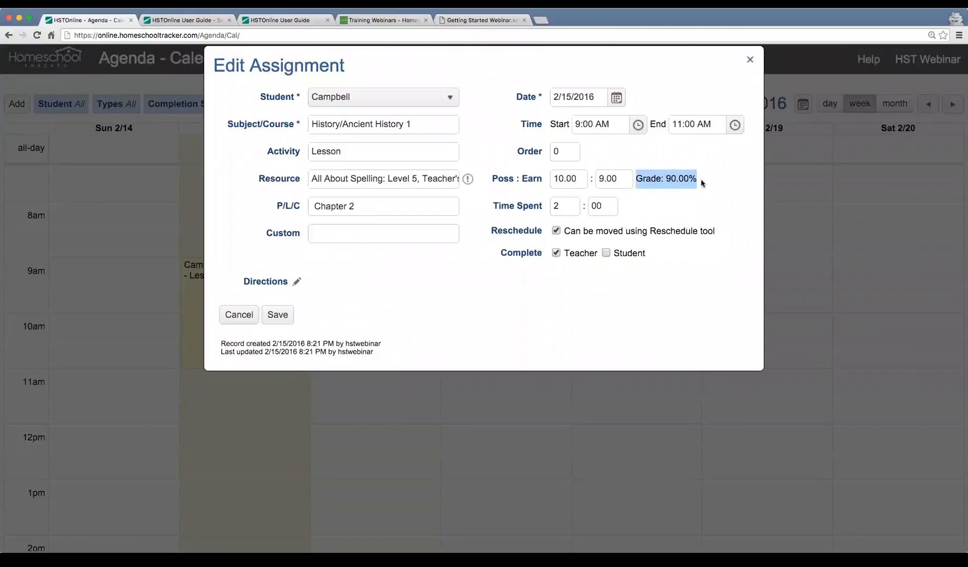
{"action": "left_click", "coordinate": [277, 315]}
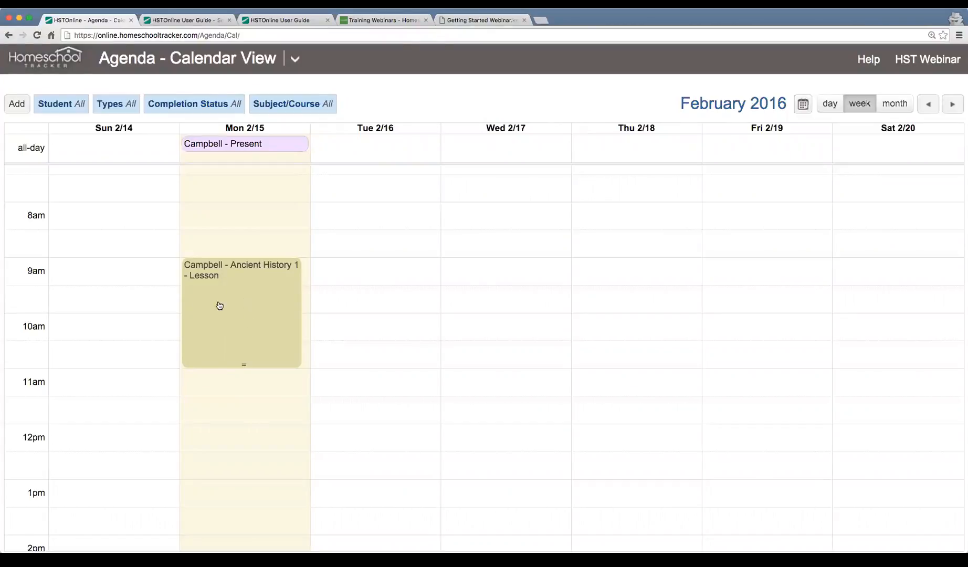
Scroll the week calendar up and open the Add menu of item types.
{"action": "scroll", "coordinate": [232, 288], "scroll_direction": "up", "scroll_amount": 1}
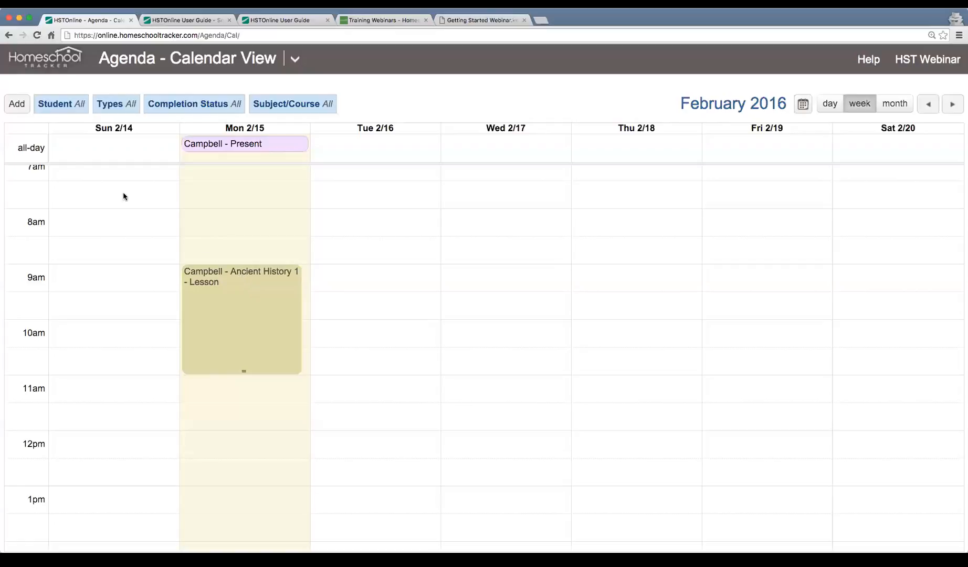
{"action": "left_click", "coordinate": [20, 105]}
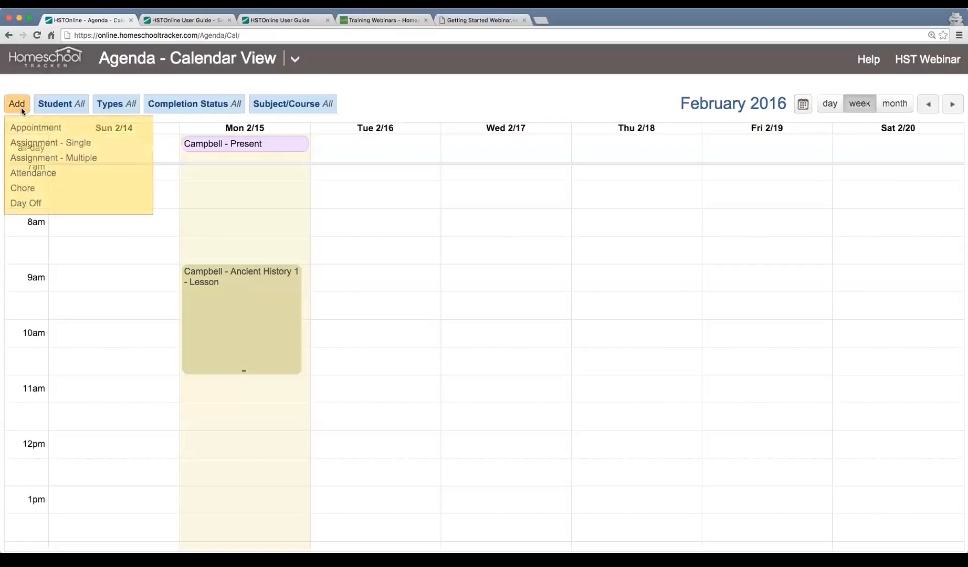
Start an Assignment - Multiple set and browse its steps before returning to student details.
{"action": "left_click", "coordinate": [83, 164]}
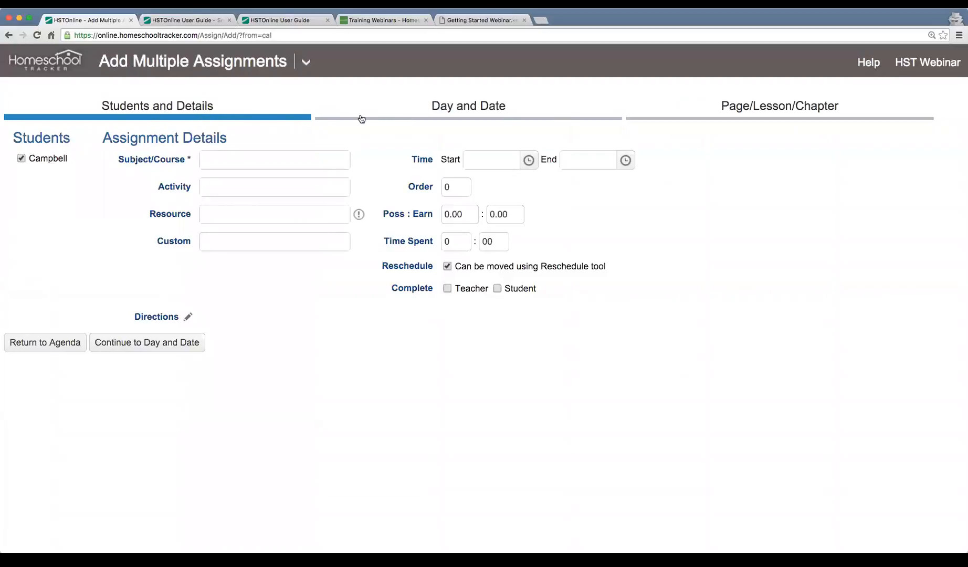
{"action": "left_click", "coordinate": [462, 118]}
{"action": "left_click", "coordinate": [732, 116]}
{"action": "left_click", "coordinate": [524, 116]}
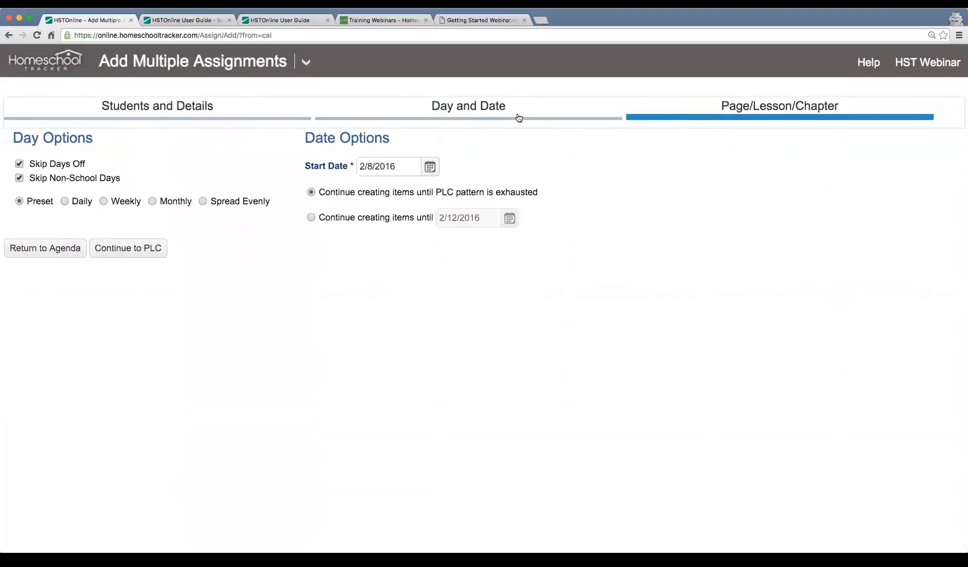
{"action": "left_click", "coordinate": [271, 114]}
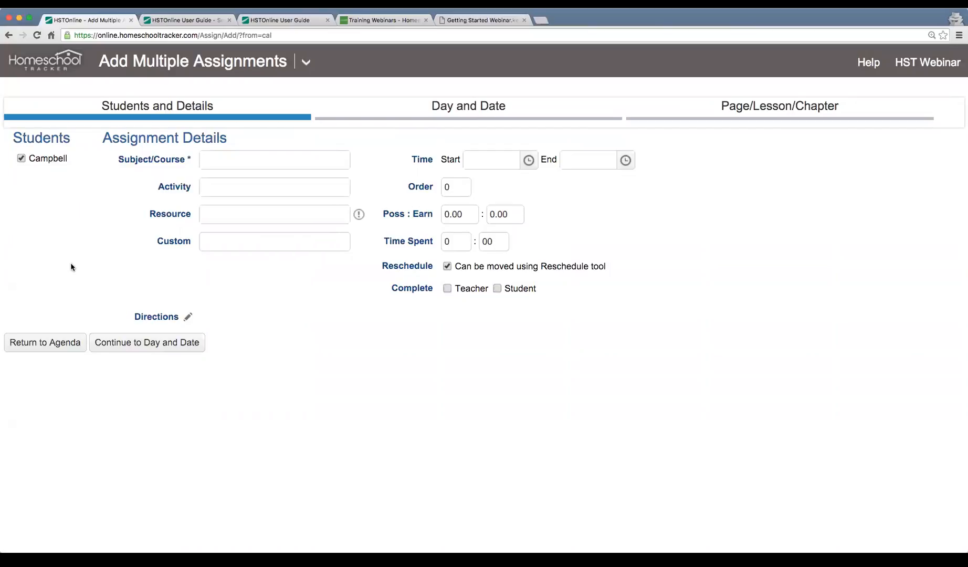
Choose History/Ancient History 1, activity Lesson, and resource All About Spelling Level 5.
{"action": "left_click", "coordinate": [247, 156]}
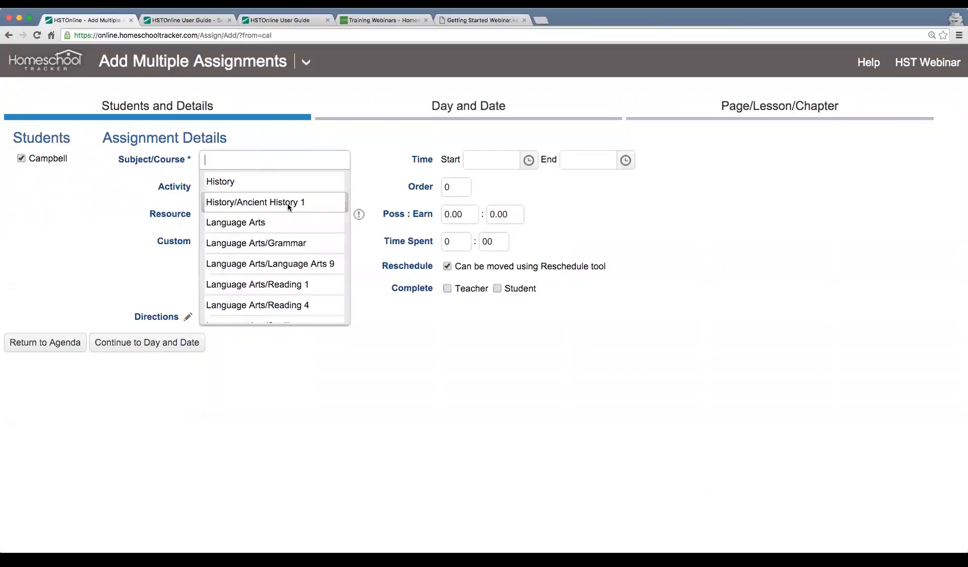
{"action": "left_click", "coordinate": [288, 207]}
{"action": "left_click", "coordinate": [284, 189]}
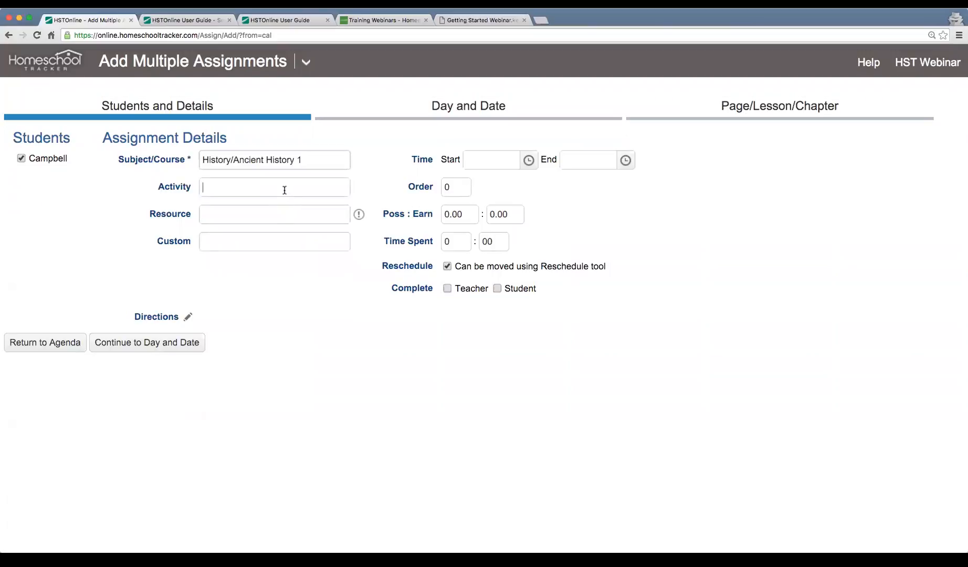
{"action": "type", "text": "Lesson"}
{"action": "key", "text": "Tab"}
{"action": "left_click", "coordinate": [298, 210]}
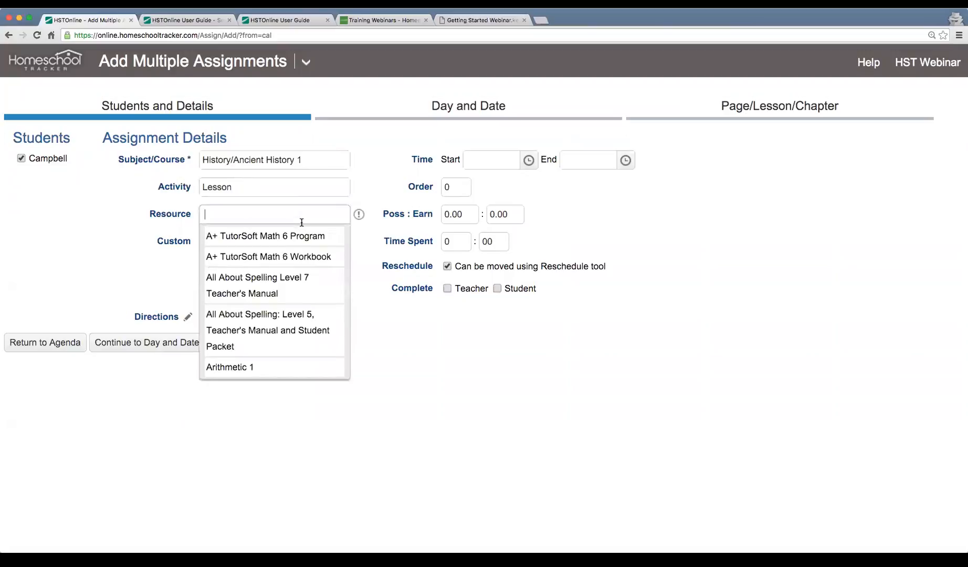
{"action": "left_click", "coordinate": [284, 319]}
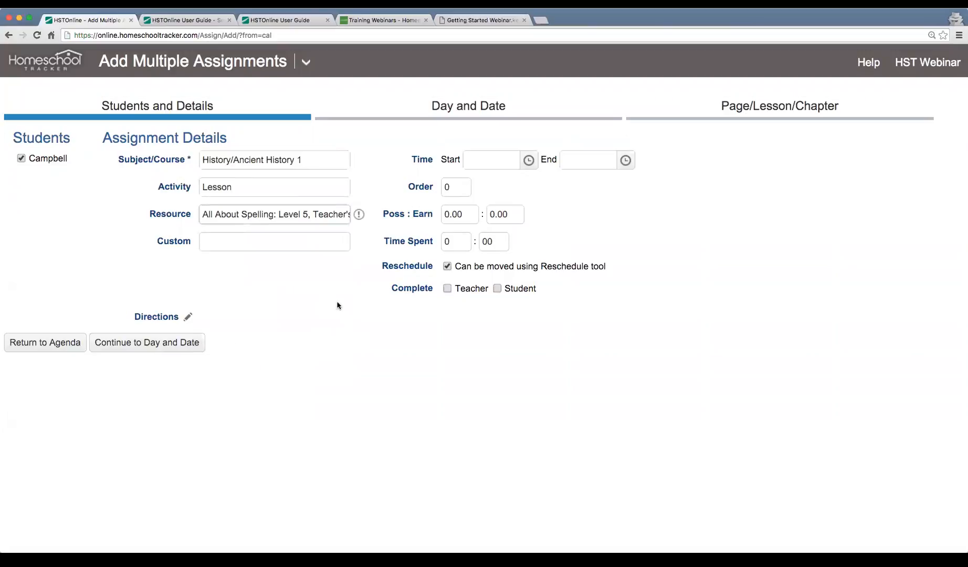
Set times 9:00–10:00 AM and 10 possible points, then continue to Day and Date.
{"action": "left_click", "coordinate": [528, 160]}
{"action": "scroll", "coordinate": [530, 276], "scroll_direction": "down", "scroll_amount": 2}
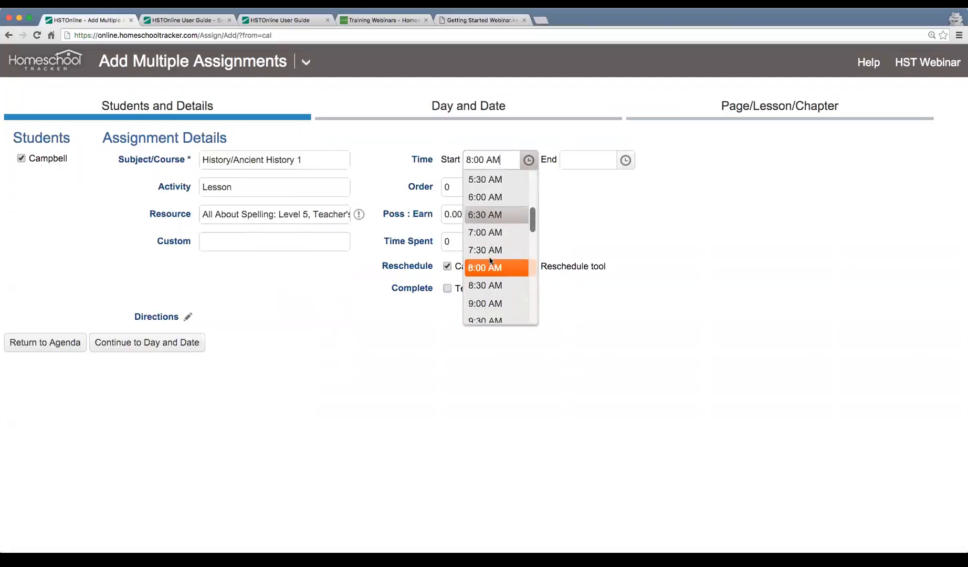
{"action": "left_click", "coordinate": [515, 298]}
{"action": "left_click", "coordinate": [619, 161]}
{"action": "scroll", "coordinate": [608, 269], "scroll_direction": "down", "scroll_amount": 2}
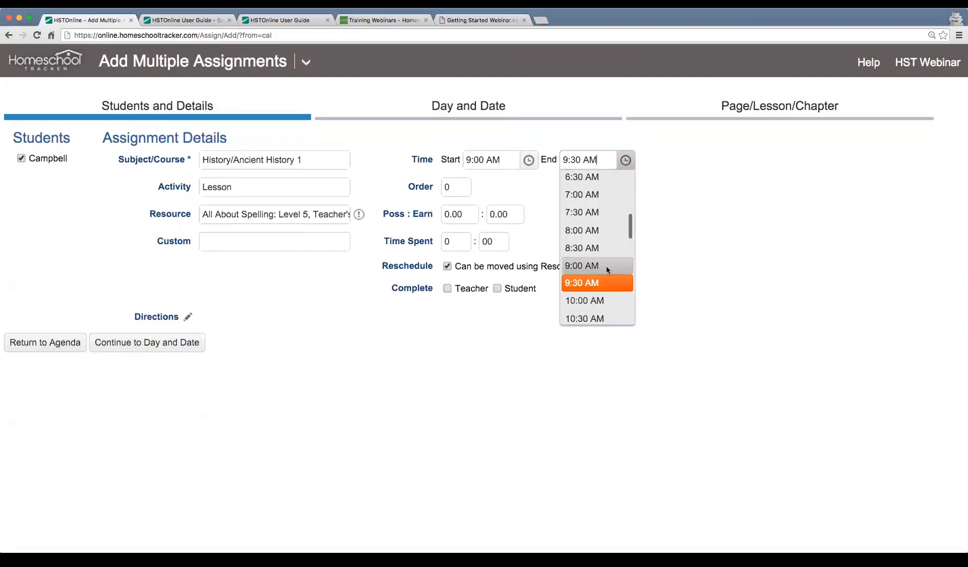
{"action": "left_click", "coordinate": [590, 303]}
{"action": "left_click", "coordinate": [470, 215]}
{"action": "type", "text": "10"}
{"action": "key", "text": "Tab"}
{"action": "left_click", "coordinate": [580, 450]}
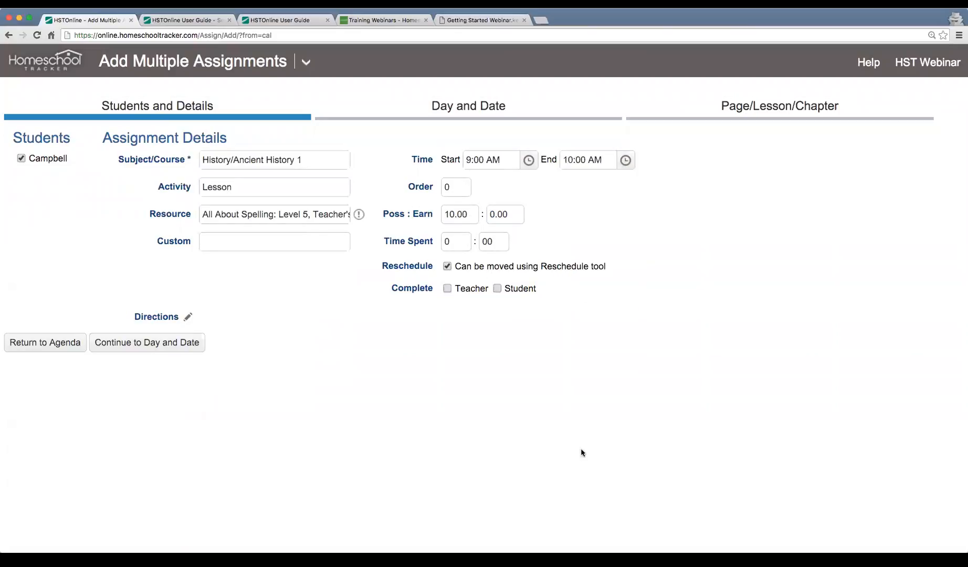
{"action": "left_click", "coordinate": [147, 351]}
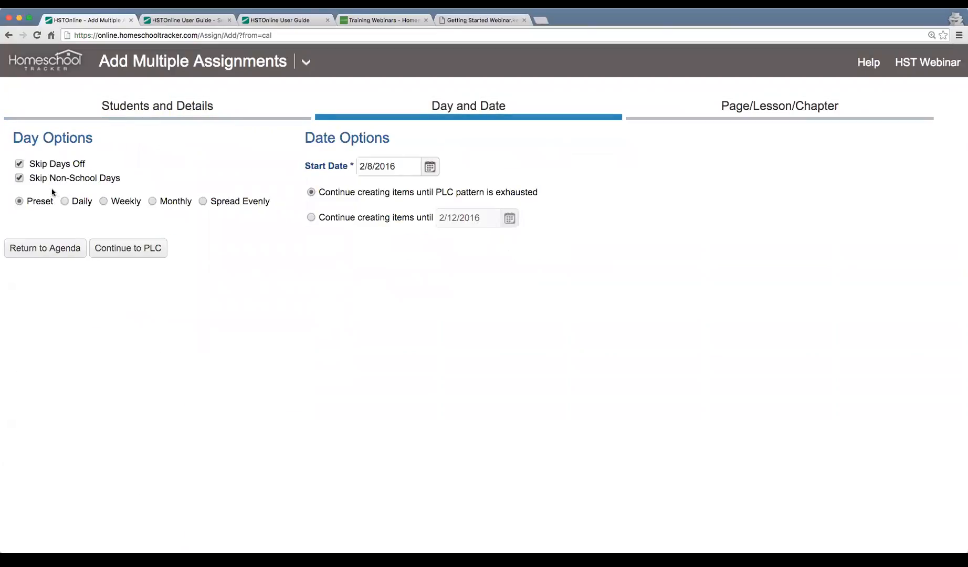
Start the series on February 16, 2016, repeating Daily every 1 day, and continue to PLC.
{"action": "left_click", "coordinate": [431, 174]}
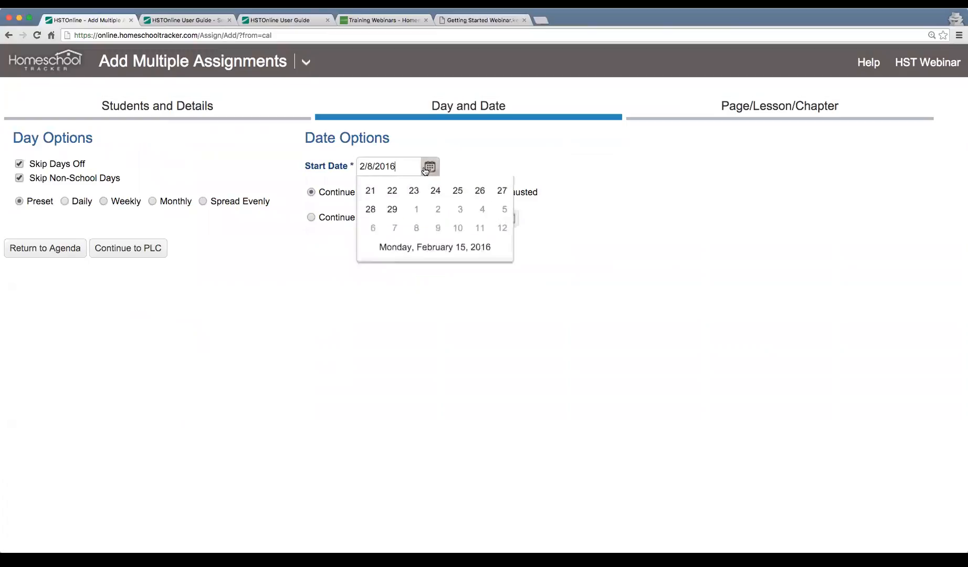
{"action": "left_click", "coordinate": [414, 262]}
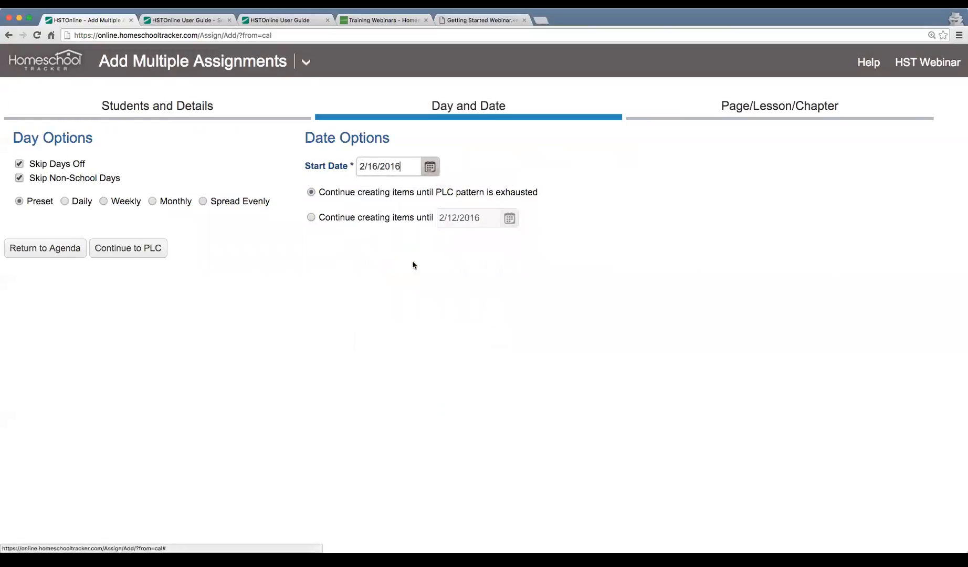
{"action": "left_click", "coordinate": [321, 193]}
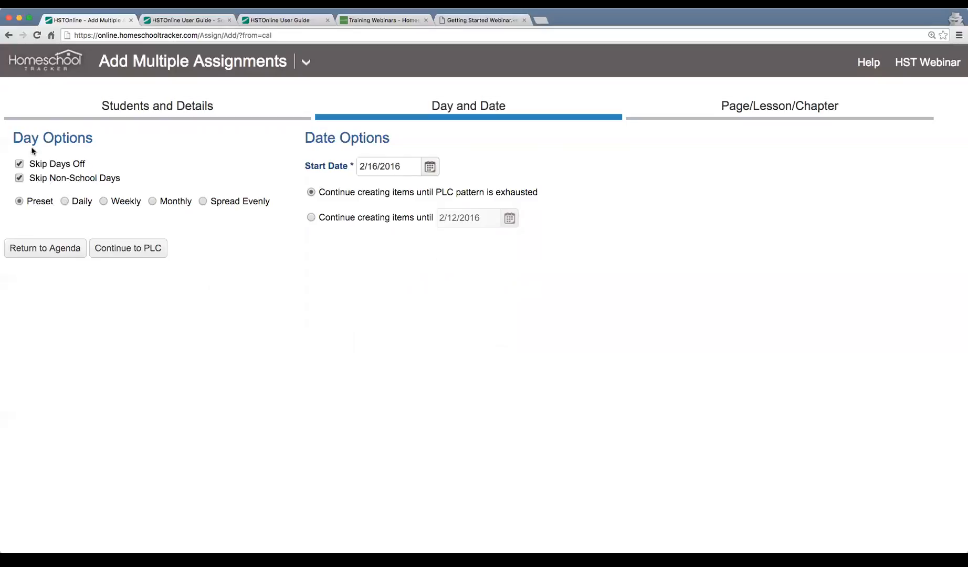
{"action": "left_click", "coordinate": [64, 202]}
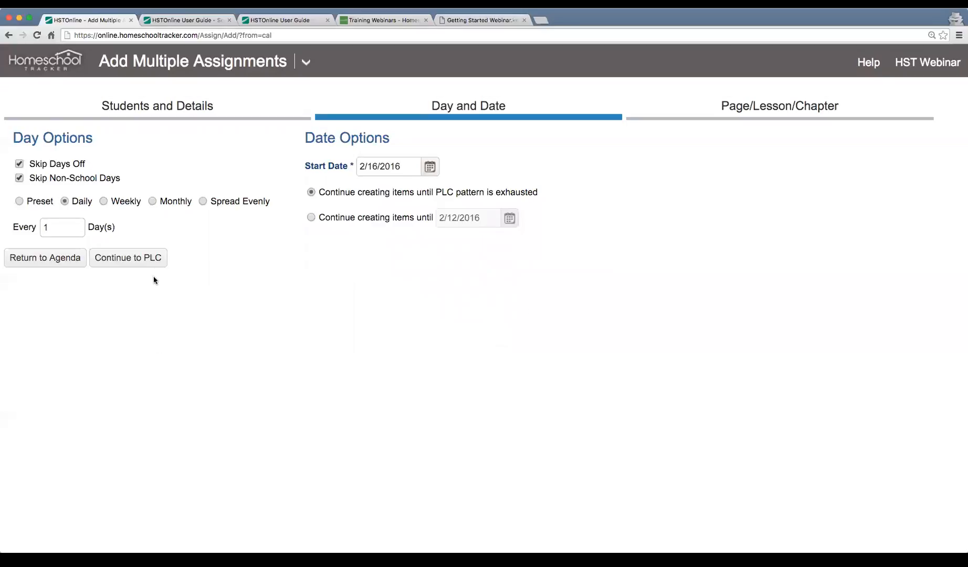
{"action": "left_click", "coordinate": [152, 262]}
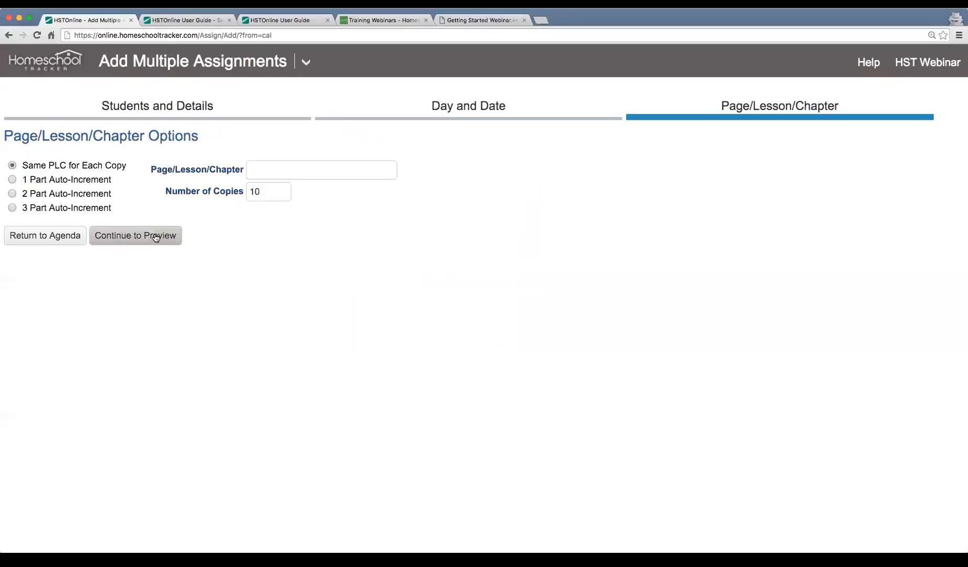
Auto-number the assignments in one part with leading text 'Chapter', from 2 to 5.
{"action": "left_click", "coordinate": [271, 170]}
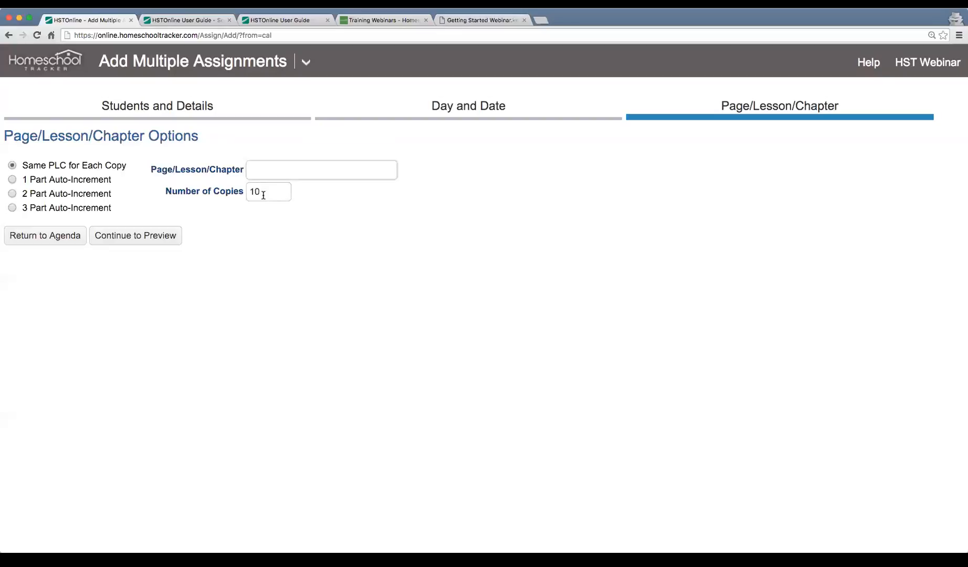
{"action": "left_click", "coordinate": [81, 182]}
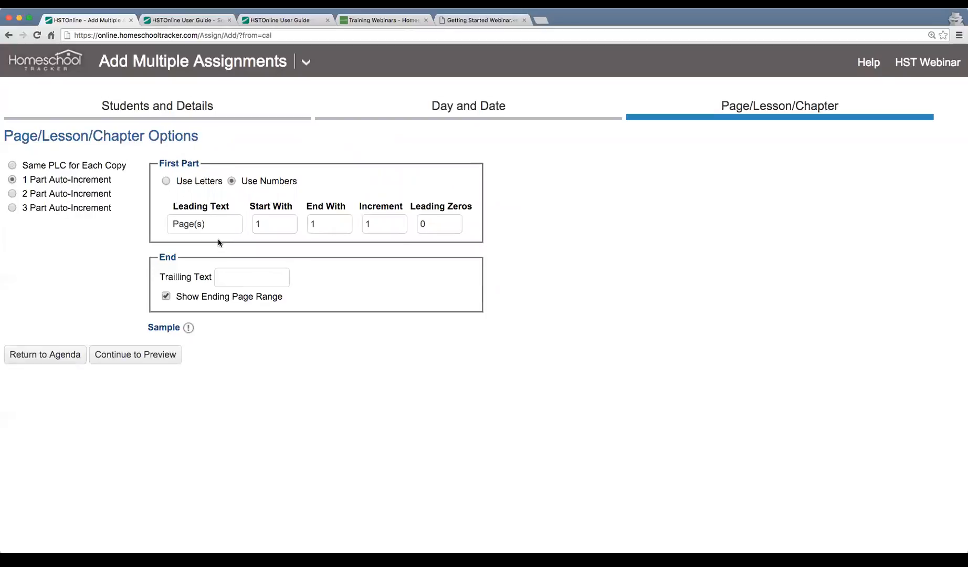
{"action": "left_click", "coordinate": [217, 224]}
{"action": "type", "text": "Chapter"}
{"action": "key", "text": "Tab"}
{"action": "type", "text": "2"}
{"action": "key", "text": "Tab"}
{"action": "type", "text": "5"}
{"action": "key", "text": "Tab"}
Check the sample chapter names, compare two- and three-part numbering, keep one-part, and preview.
{"action": "left_click", "coordinate": [189, 327]}
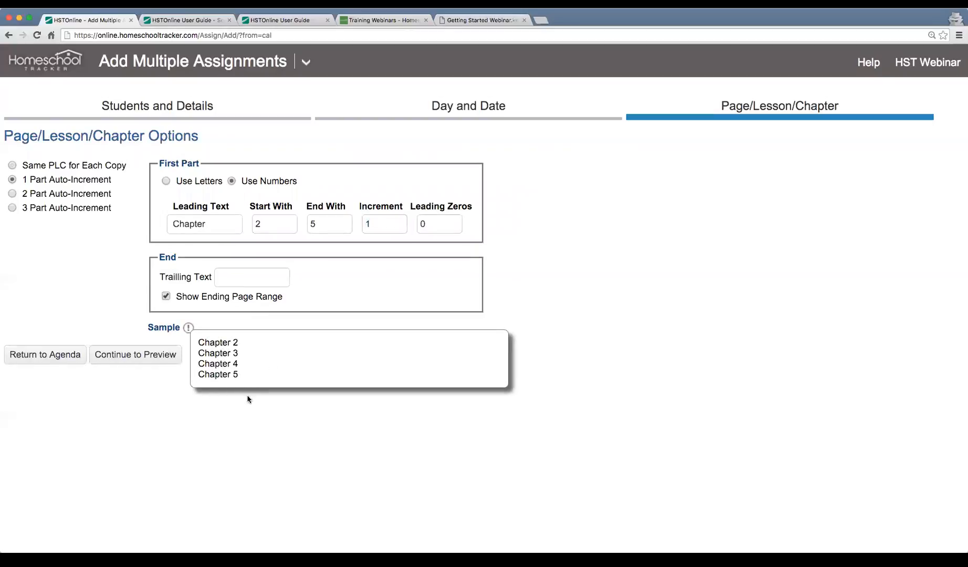
{"action": "left_click", "coordinate": [413, 432]}
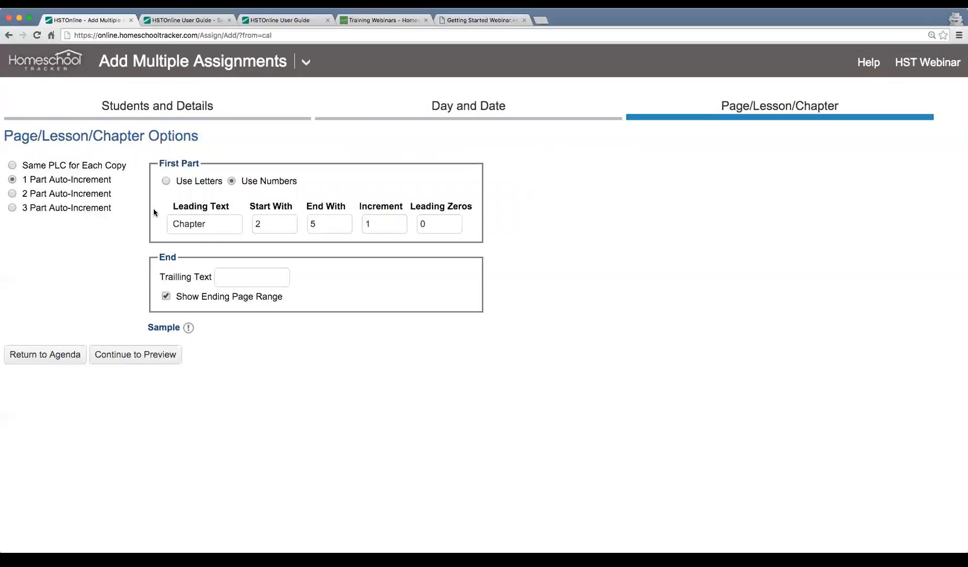
{"action": "left_click", "coordinate": [60, 197]}
{"action": "left_click", "coordinate": [65, 208]}
{"action": "left_click", "coordinate": [67, 195]}
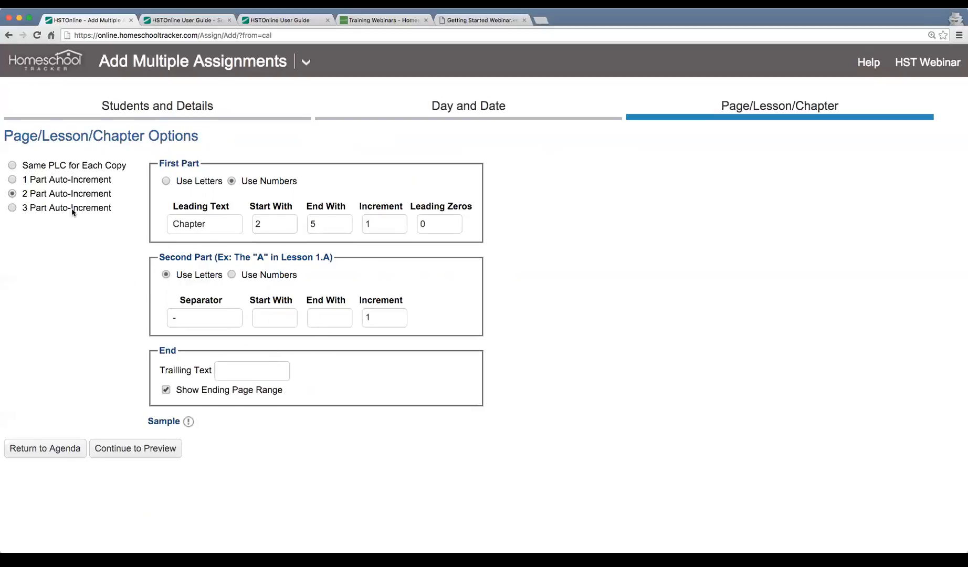
{"action": "left_click", "coordinate": [65, 181]}
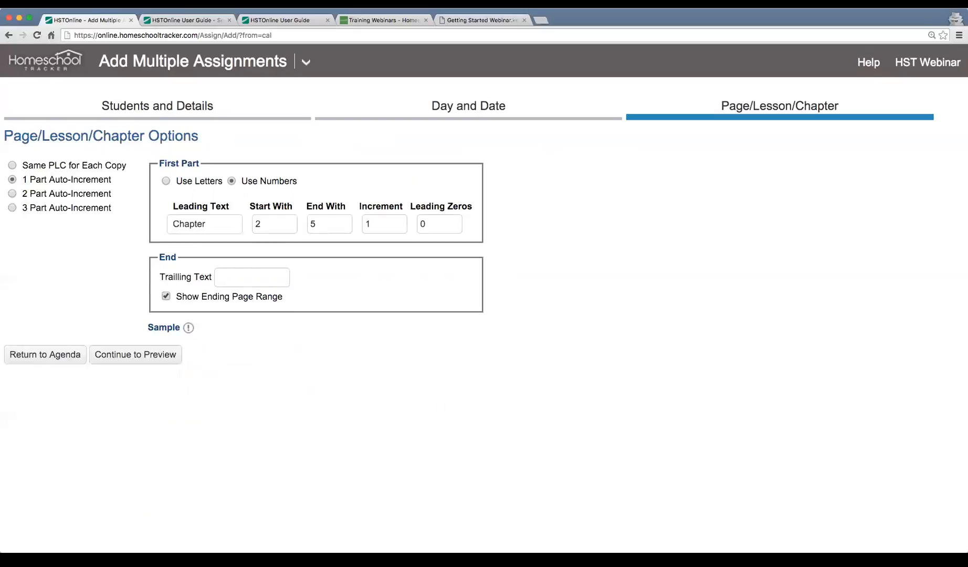
{"action": "left_click", "coordinate": [132, 357]}
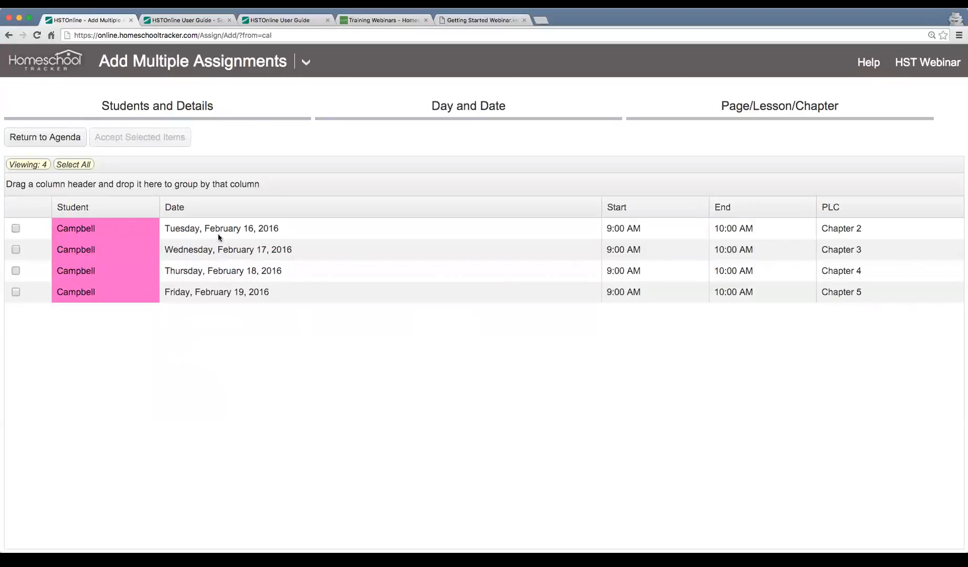
Select all four Chapter 2–5 lesson rows for February 16–19 and accept them.
{"action": "left_click", "coordinate": [316, 252]}
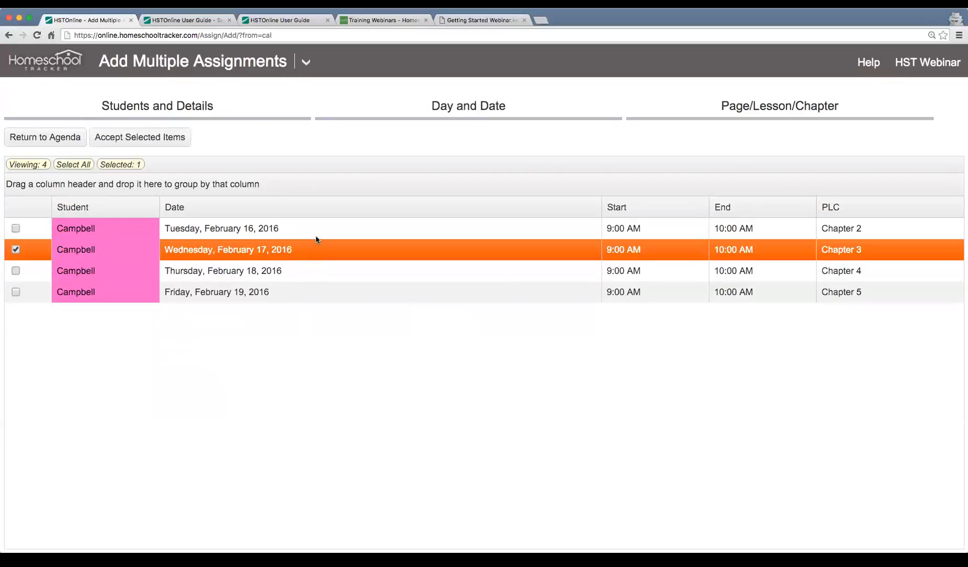
{"action": "left_click", "coordinate": [318, 234]}
{"action": "left_click", "coordinate": [855, 253]}
{"action": "left_click", "coordinate": [857, 270]}
{"action": "left_click", "coordinate": [856, 289]}
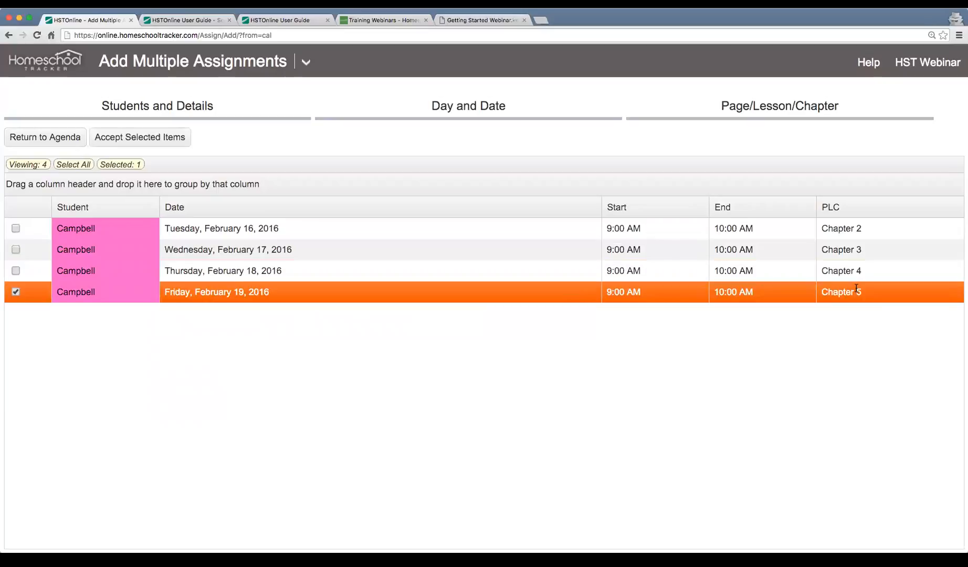
{"action": "left_click", "coordinate": [181, 228]}
{"action": "left_click", "coordinate": [186, 292]}
{"action": "left_click_drag", "start_coordinate": [95, 295], "coordinate": [27, 232]}
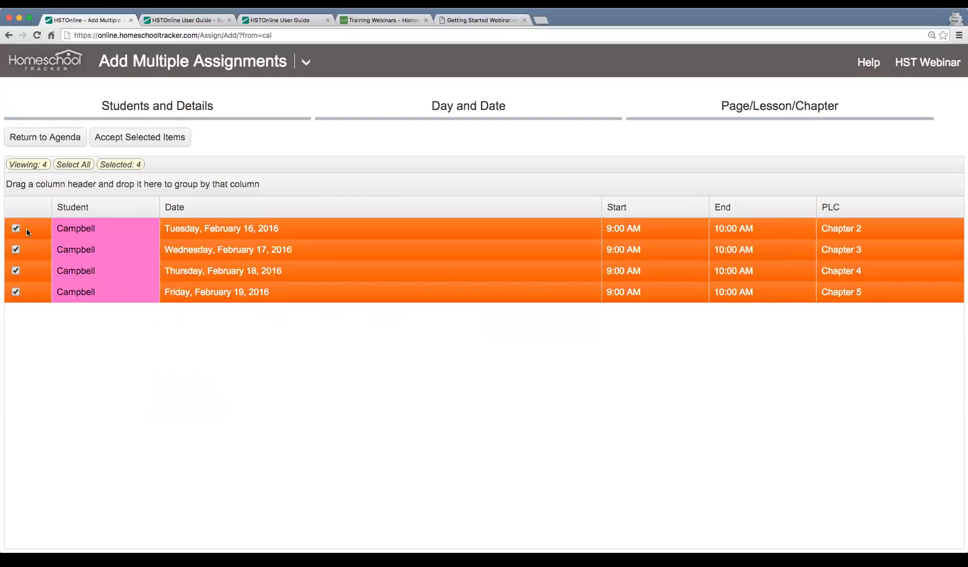
{"action": "left_click", "coordinate": [159, 137]}
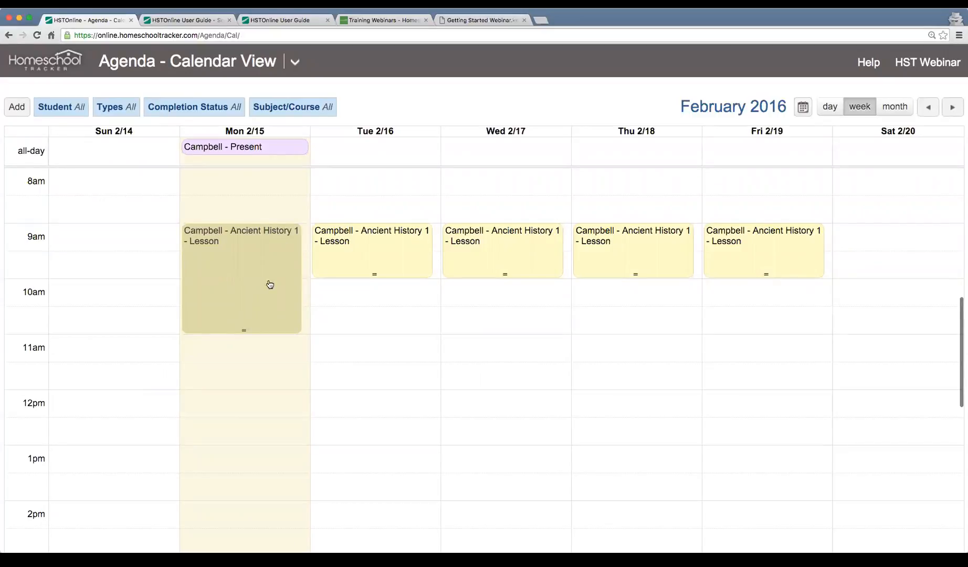
Check the Tuesday–Friday lesson popups show Chapters 2, 3, 4 and 5, closing each.
{"action": "left_click", "coordinate": [412, 249]}
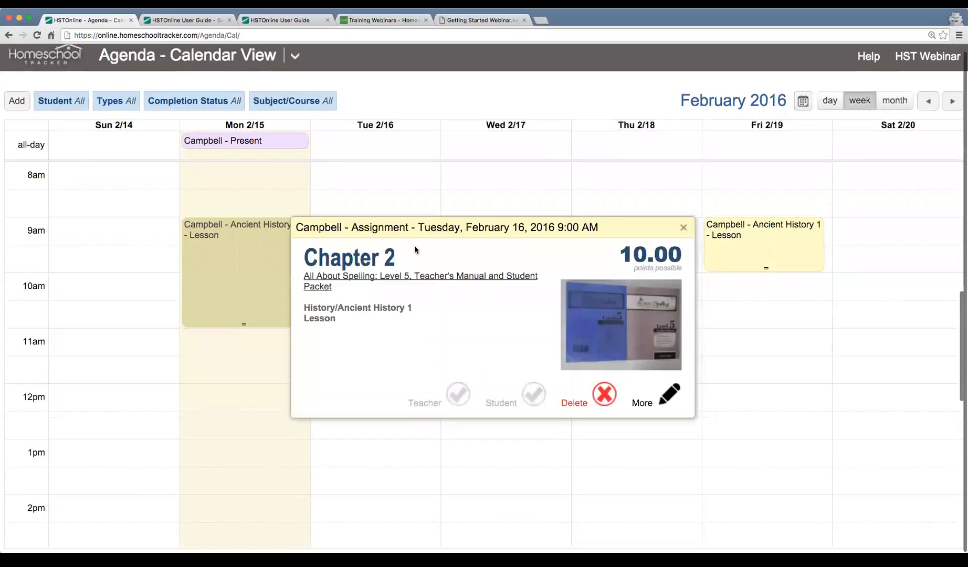
{"action": "left_click", "coordinate": [684, 227]}
{"action": "left_click", "coordinate": [515, 235]}
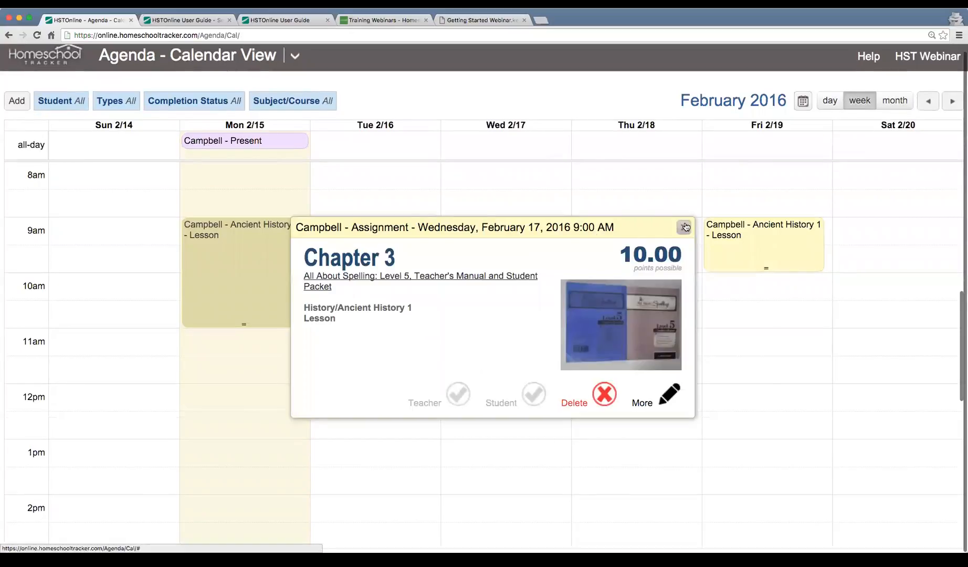
{"action": "left_click", "coordinate": [683, 227]}
{"action": "left_click", "coordinate": [682, 231]}
{"action": "left_click", "coordinate": [683, 227]}
{"action": "left_click", "coordinate": [749, 239]}
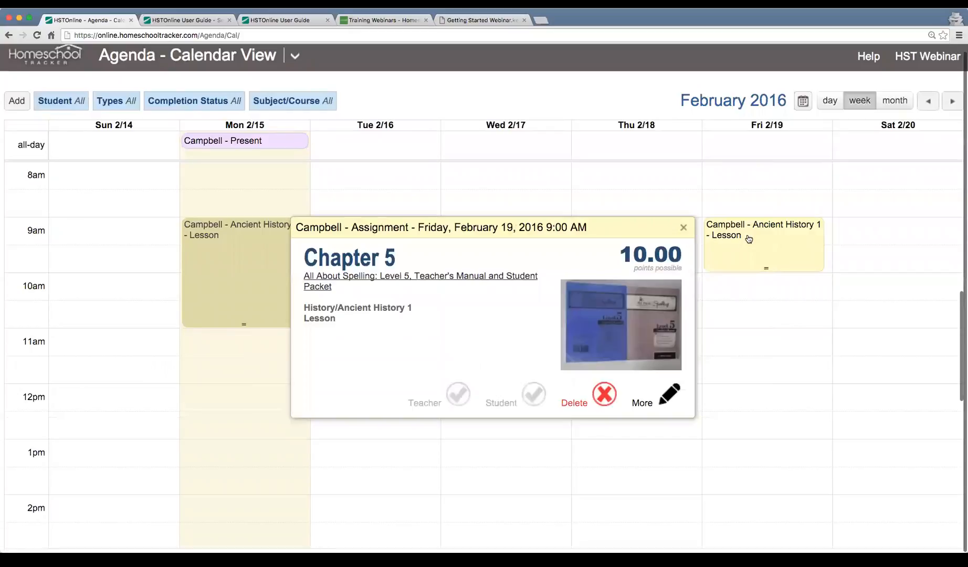
{"action": "left_click", "coordinate": [684, 228]}
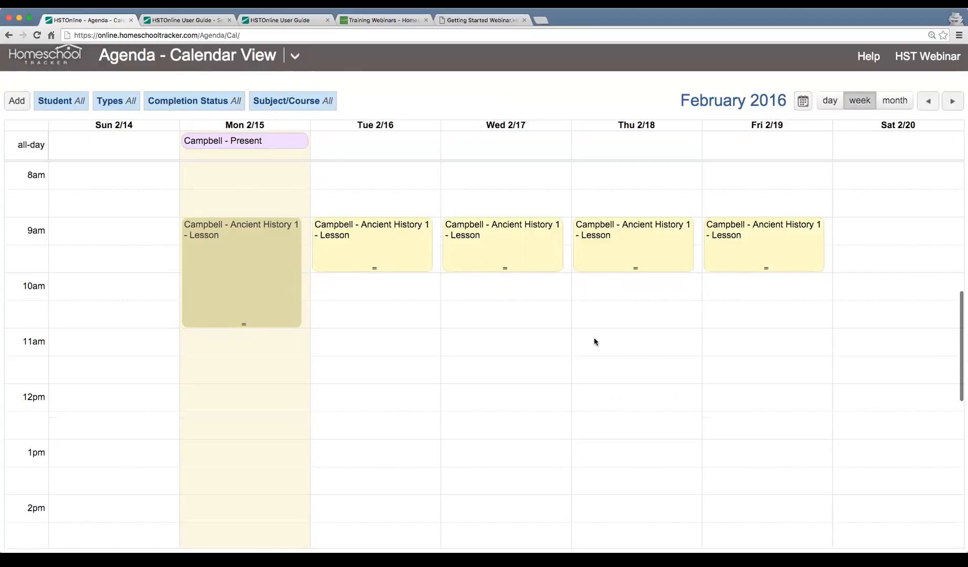
{"action": "left_click", "coordinate": [829, 102]}
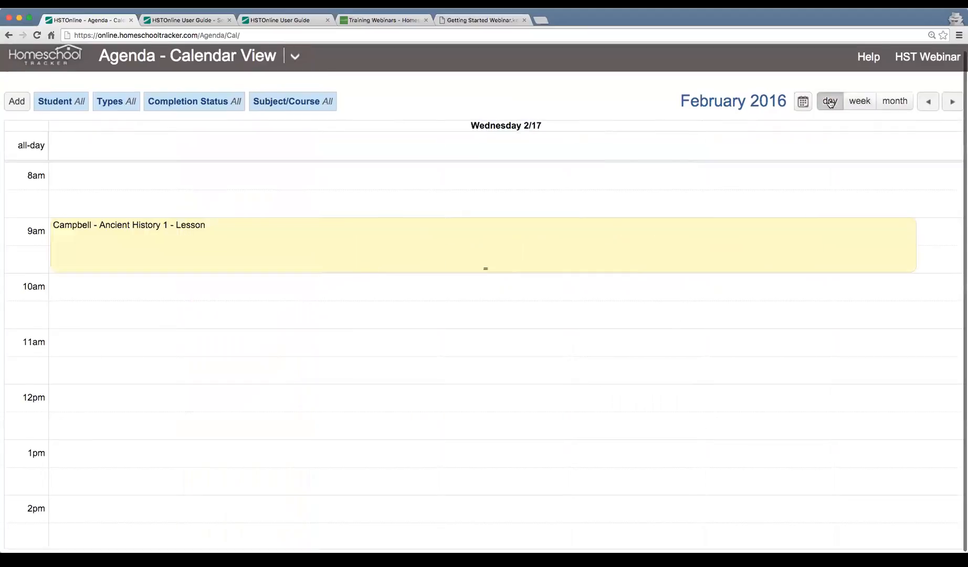
{"action": "left_click", "coordinate": [863, 103]}
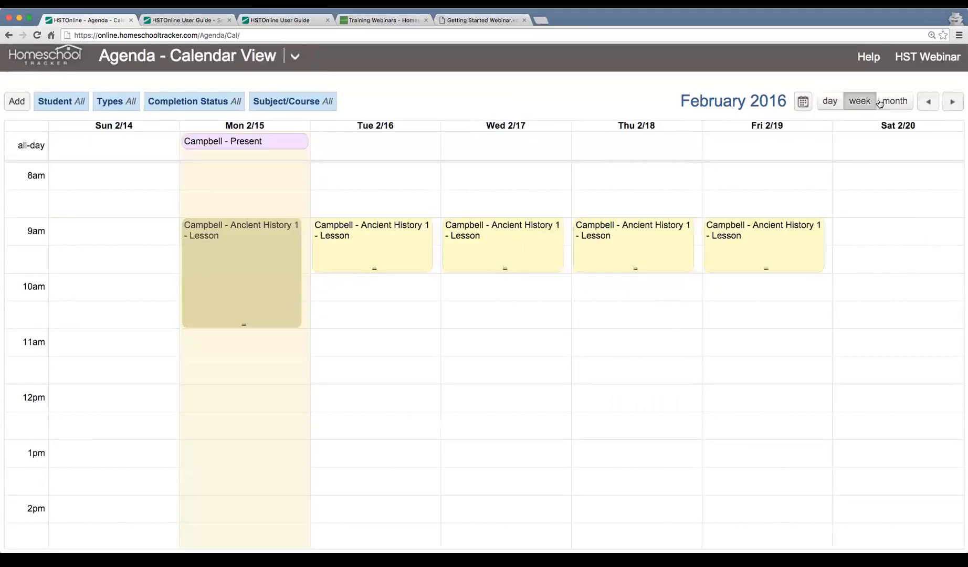
{"action": "left_click", "coordinate": [897, 102]}
{"action": "left_click", "coordinate": [862, 103]}
{"action": "left_click", "coordinate": [62, 106]}
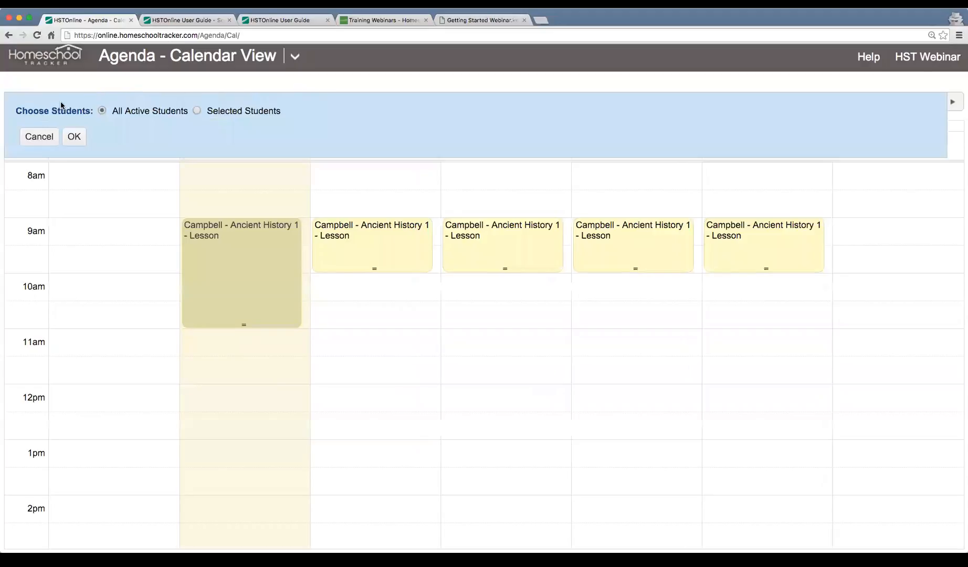
{"action": "left_click", "coordinate": [227, 111]}
{"action": "left_click", "coordinate": [142, 112]}
{"action": "left_click", "coordinate": [74, 134]}
{"action": "left_click", "coordinate": [113, 108]}
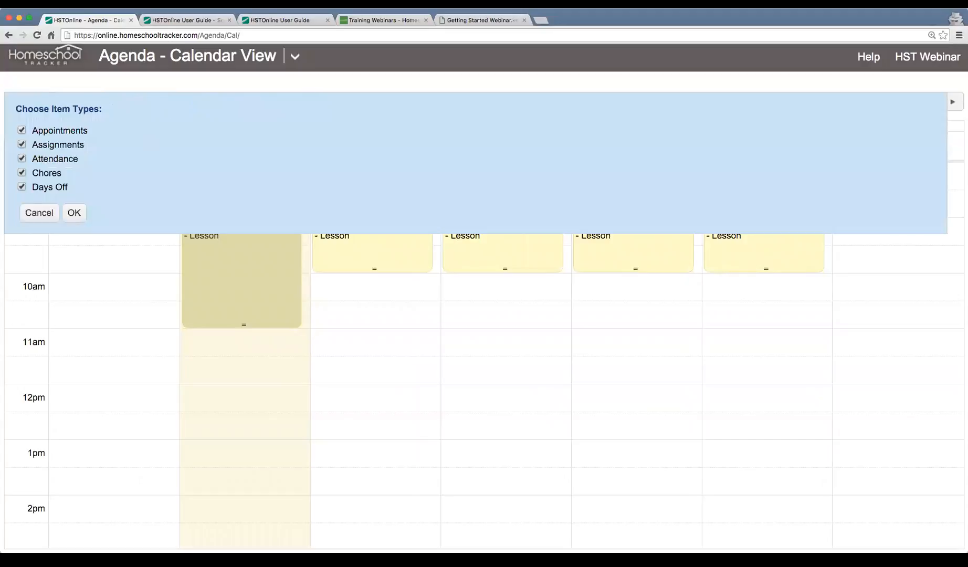
{"action": "left_click", "coordinate": [22, 158]}
{"action": "left_click", "coordinate": [74, 213]}
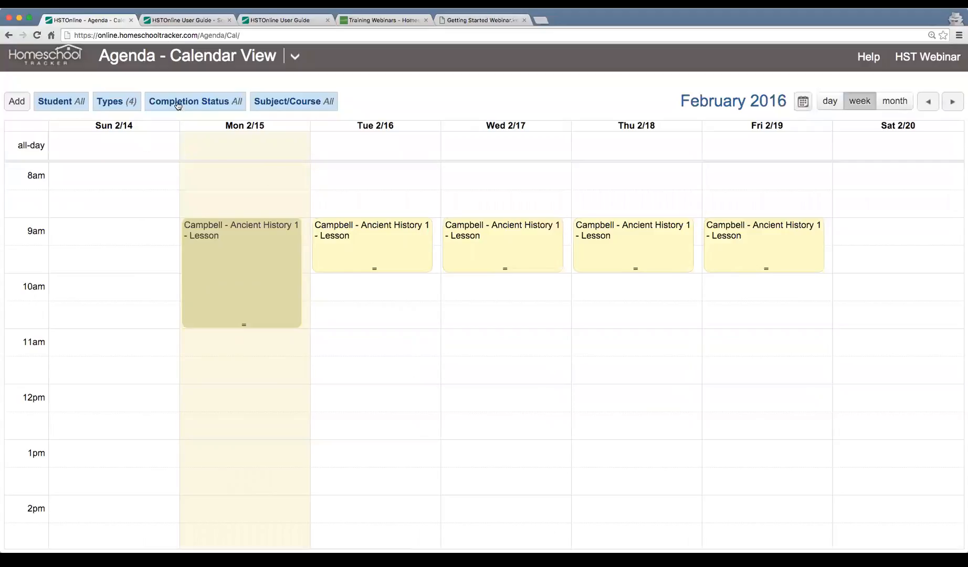
{"action": "left_click", "coordinate": [311, 108]}
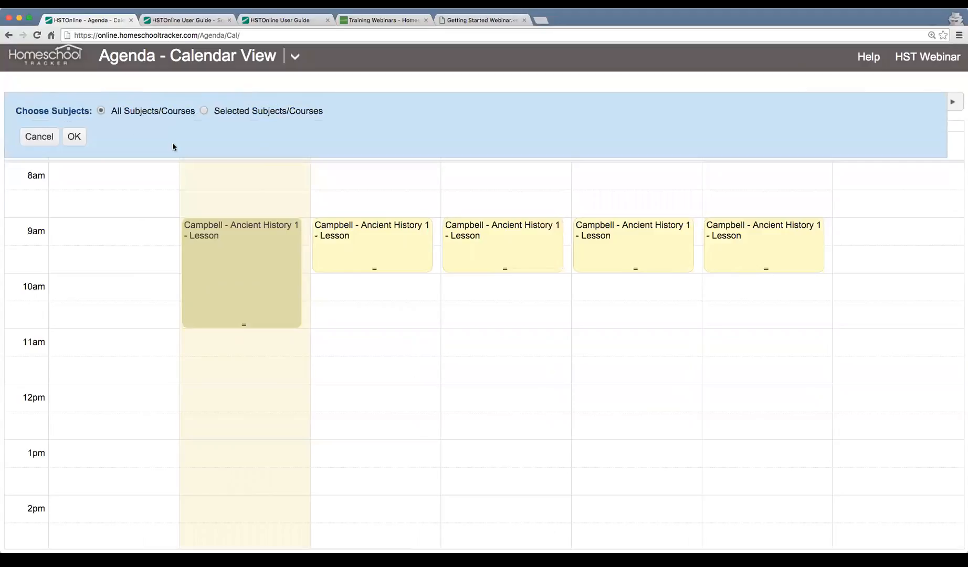
{"action": "left_click", "coordinate": [41, 137]}
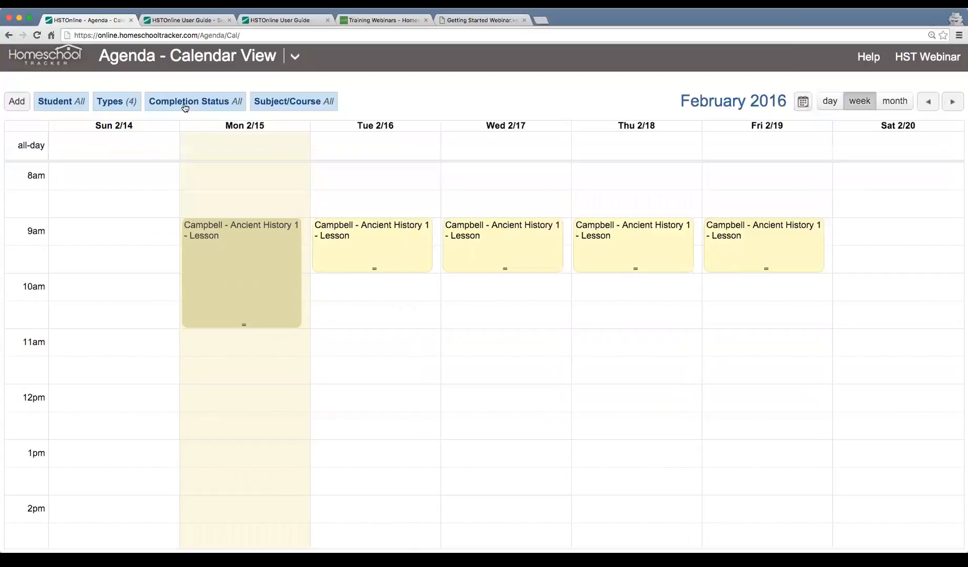
{"action": "left_click", "coordinate": [185, 103]}
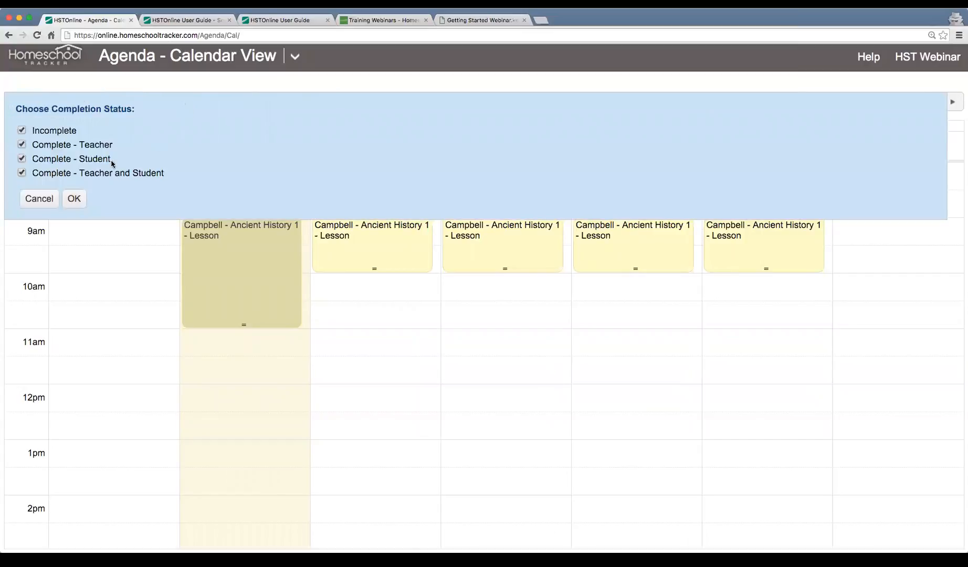
{"action": "left_click", "coordinate": [51, 207]}
{"action": "left_click", "coordinate": [122, 105]}
{"action": "left_click", "coordinate": [66, 159]}
{"action": "left_click", "coordinate": [73, 212]}
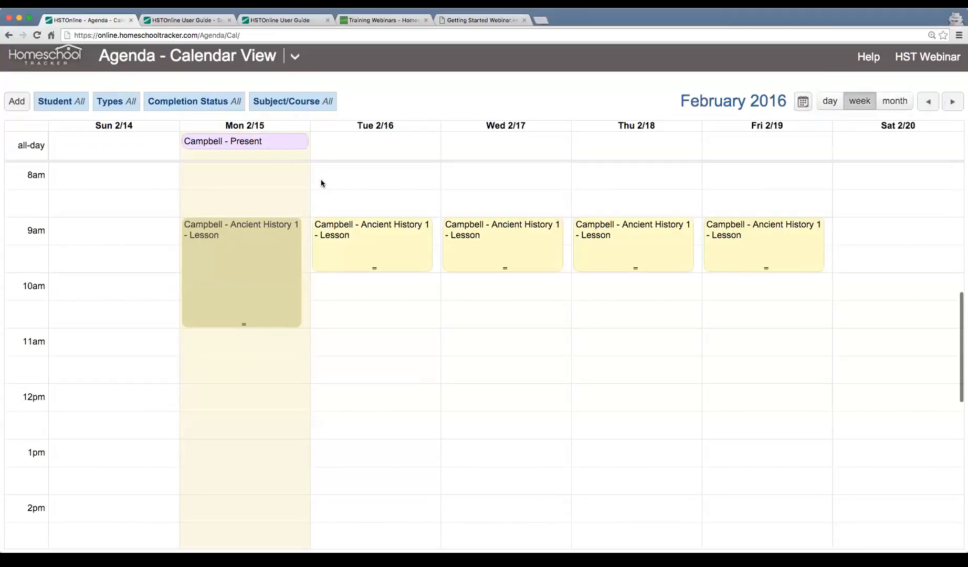
Show the agenda as a list, narrowing the Activity column and widening the Resource column.
{"action": "left_click", "coordinate": [296, 58]}
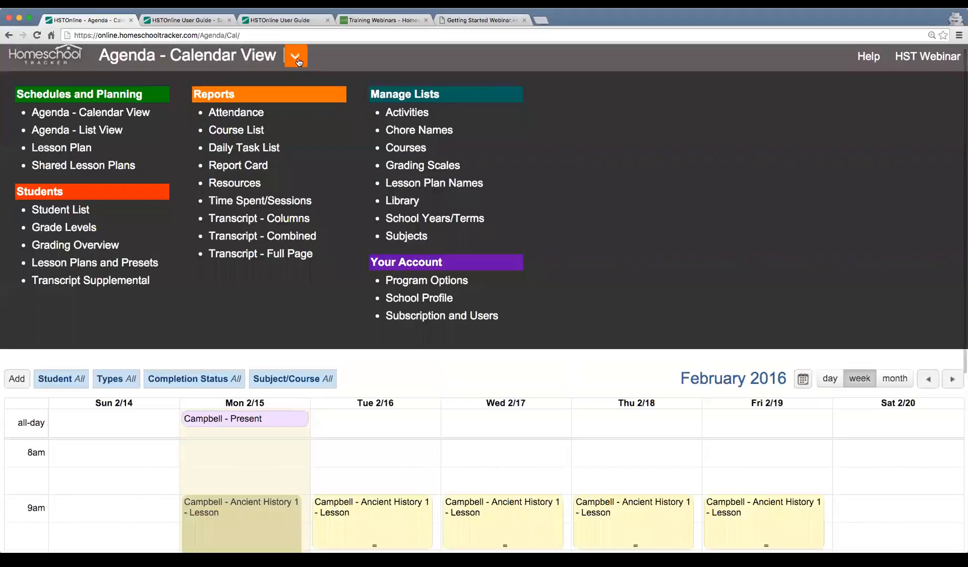
{"action": "left_click", "coordinate": [104, 136]}
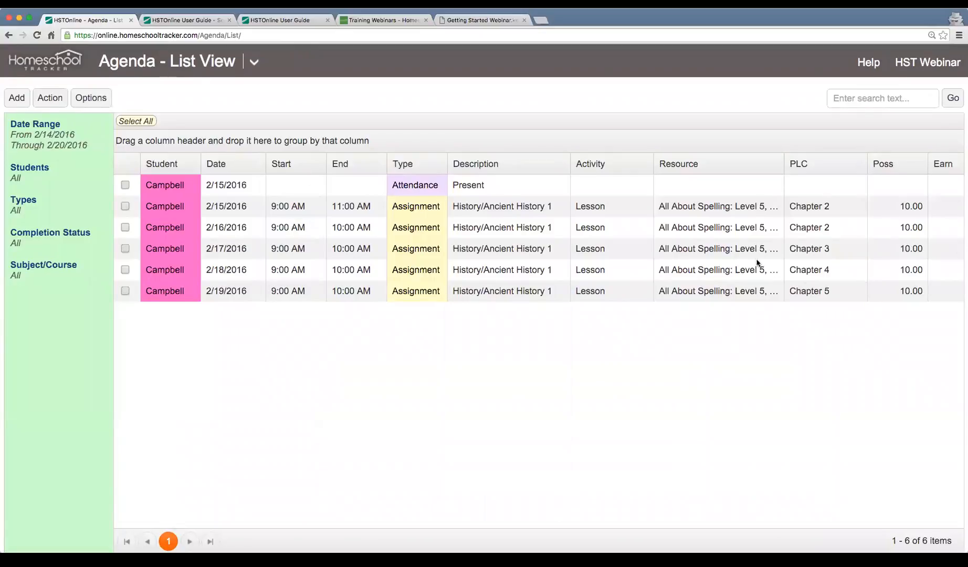
{"action": "left_click_drag", "start_coordinate": [652, 163], "coordinate": [635, 165]}
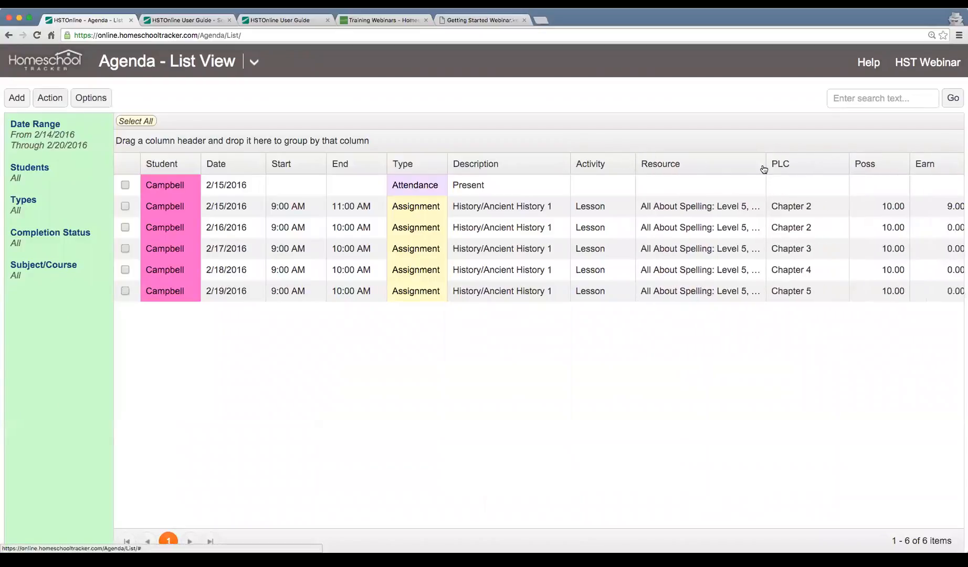
{"action": "left_click_drag", "start_coordinate": [764, 166], "coordinate": [844, 166]}
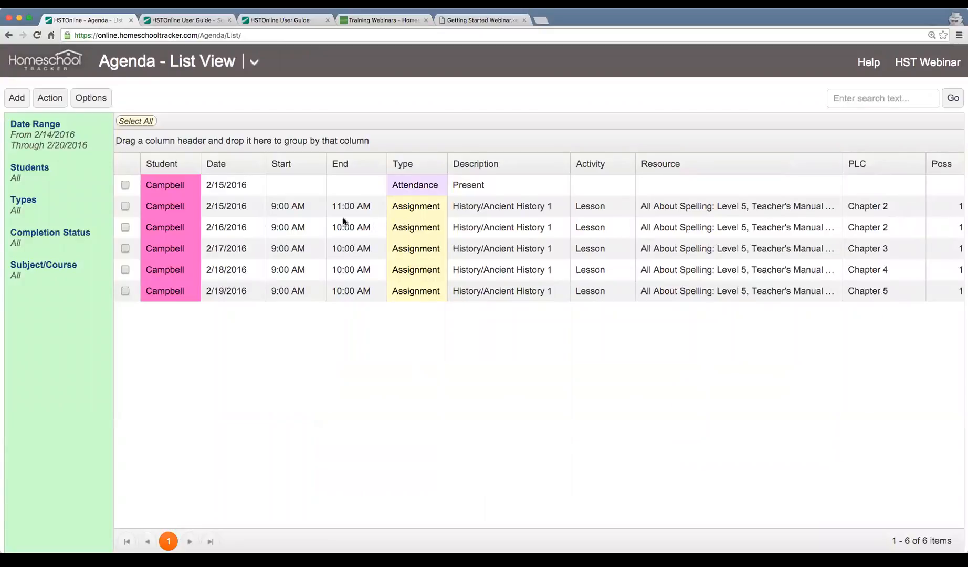
Select a Chapter 2 lesson row and scroll across the list's columns to review it.
{"action": "scroll", "coordinate": [603, 240], "scroll_direction": "right", "scroll_amount": 5}
{"action": "scroll", "coordinate": [598, 239], "scroll_direction": "left", "scroll_amount": 5}
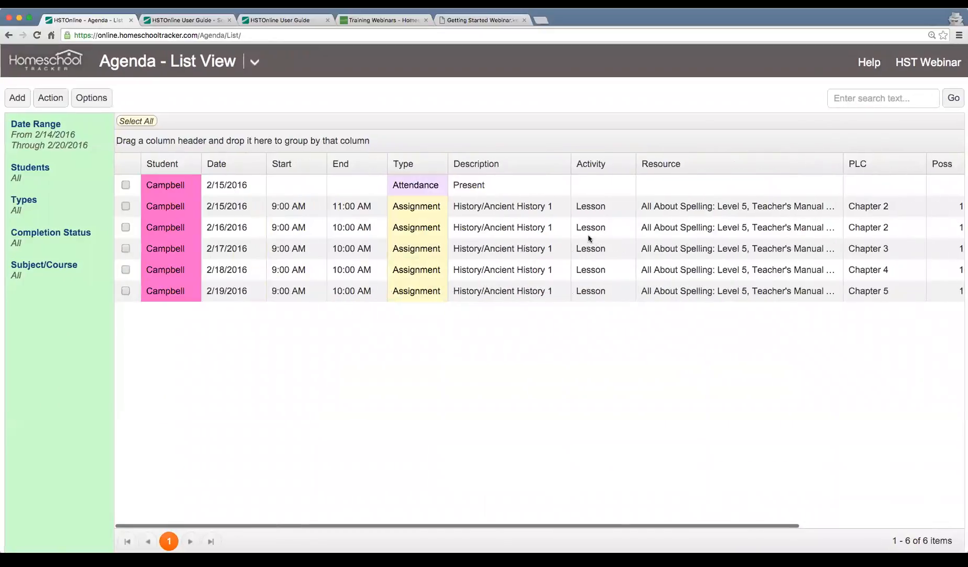
{"action": "left_click", "coordinate": [300, 206]}
{"action": "scroll", "coordinate": [551, 208], "scroll_direction": "right", "scroll_amount": 2}
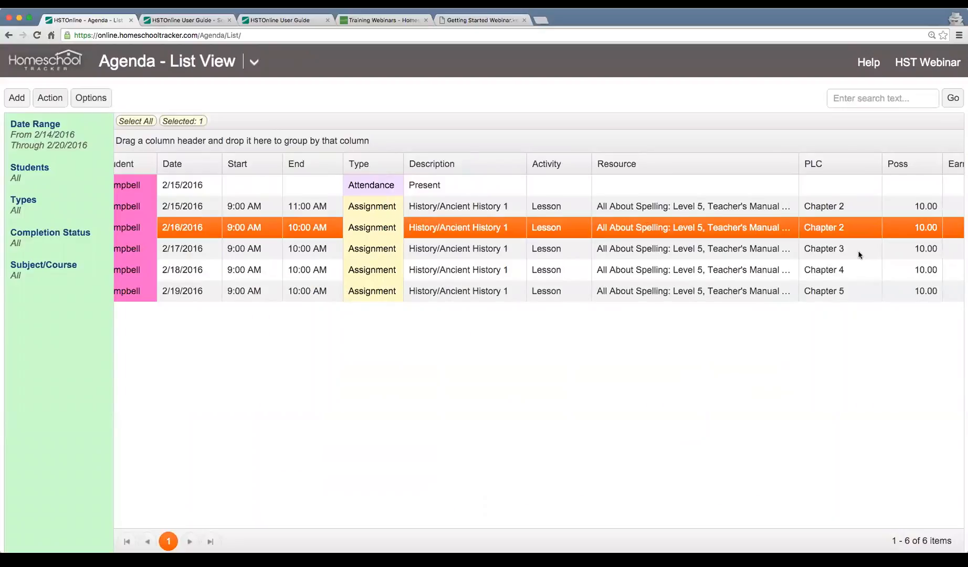
{"action": "scroll", "coordinate": [859, 254], "scroll_direction": "right", "scroll_amount": 6}
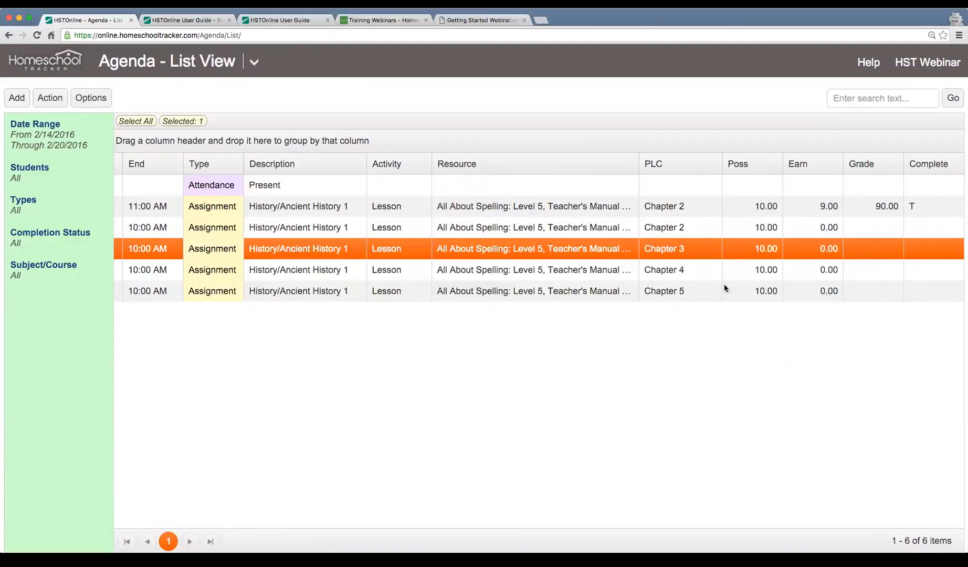
{"action": "scroll", "coordinate": [685, 286], "scroll_direction": "left", "scroll_amount": 5}
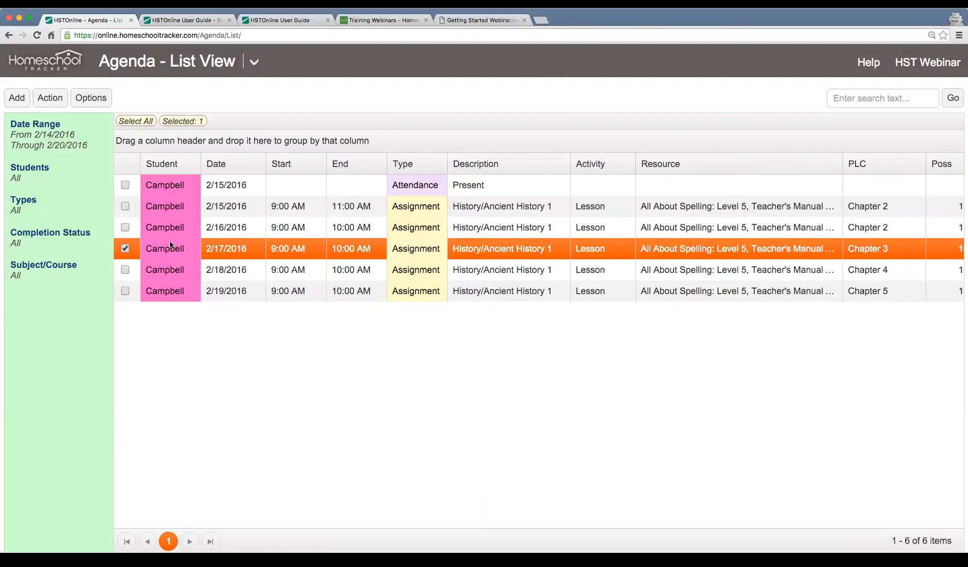
{"action": "scroll", "coordinate": [39, 304], "scroll_direction": "down", "scroll_amount": 1}
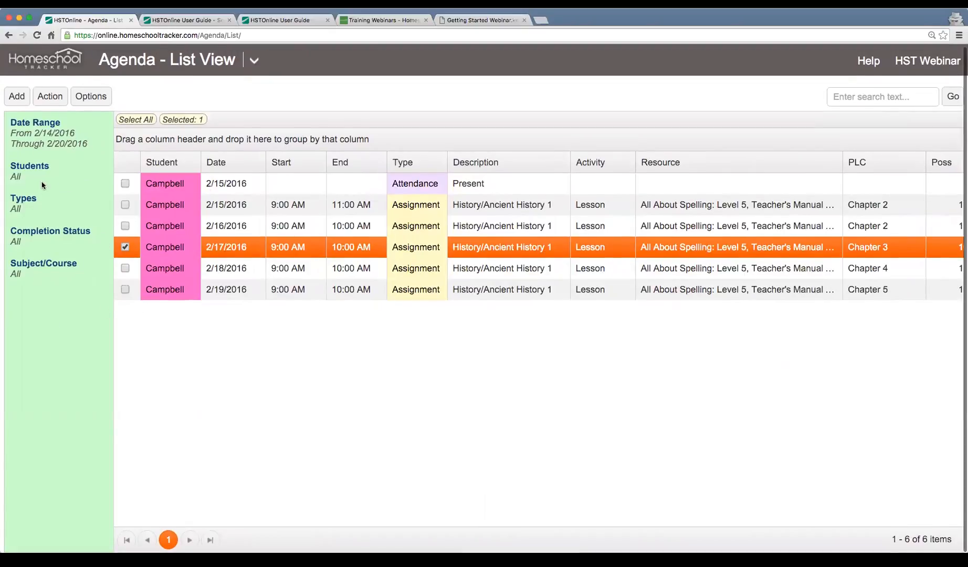
{"action": "scroll", "coordinate": [44, 186], "scroll_direction": "up", "scroll_amount": 1}
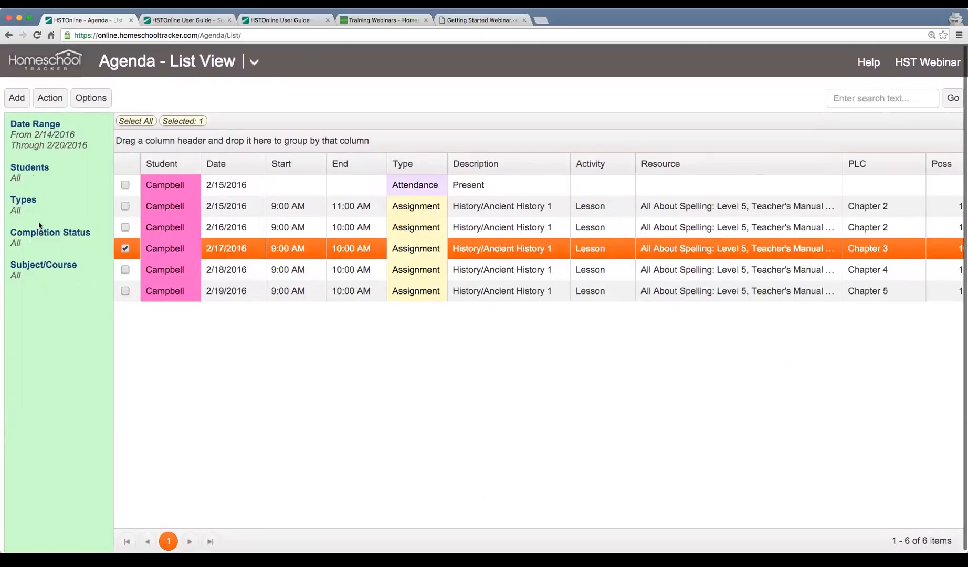
Leave the date-range and student filters unchanged, then sort the list by Date, oldest first.
{"action": "left_click", "coordinate": [34, 136]}
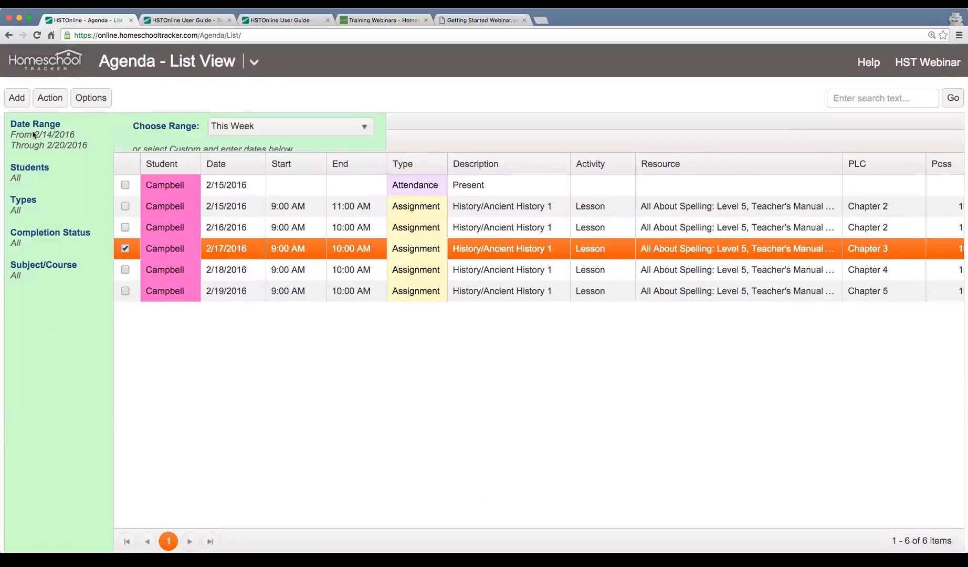
{"action": "left_click", "coordinate": [339, 135]}
{"action": "left_click", "coordinate": [340, 135]}
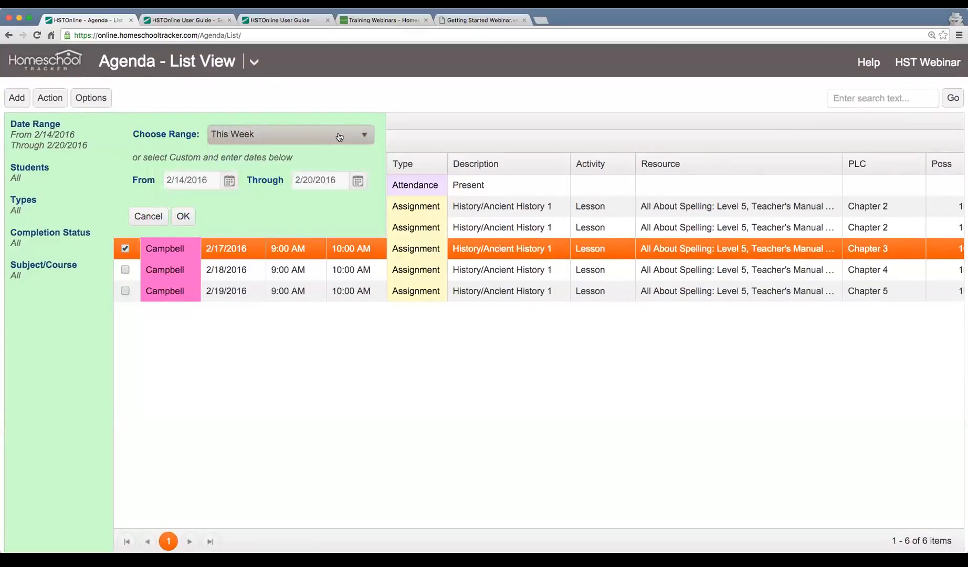
{"action": "left_click", "coordinate": [148, 216]}
{"action": "left_click", "coordinate": [15, 177]}
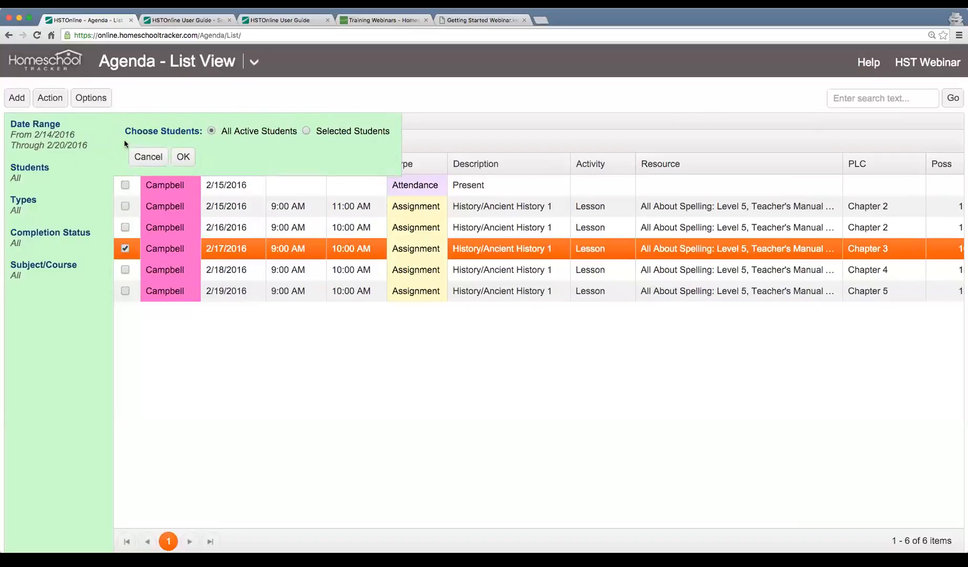
{"action": "left_click", "coordinate": [147, 155]}
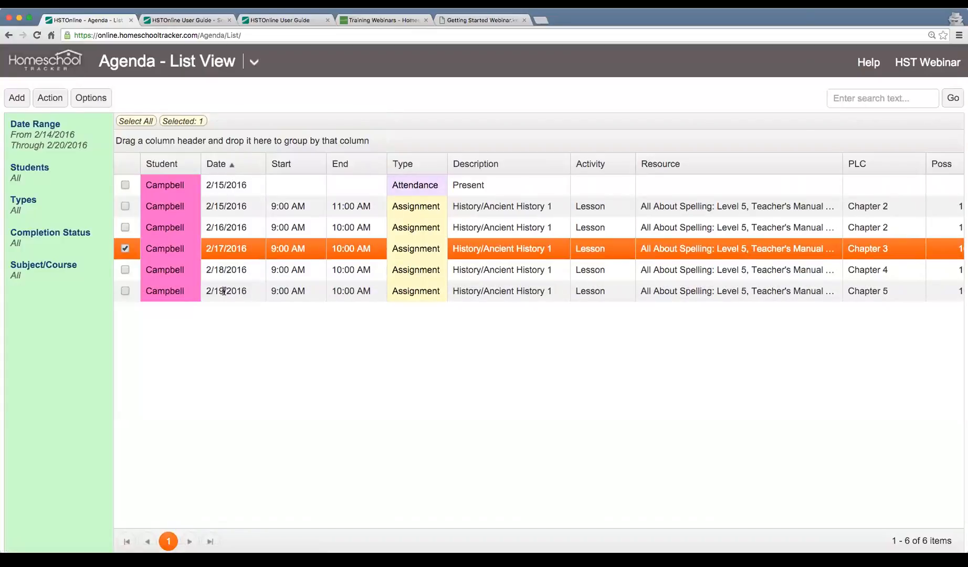
{"action": "left_click", "coordinate": [224, 171]}
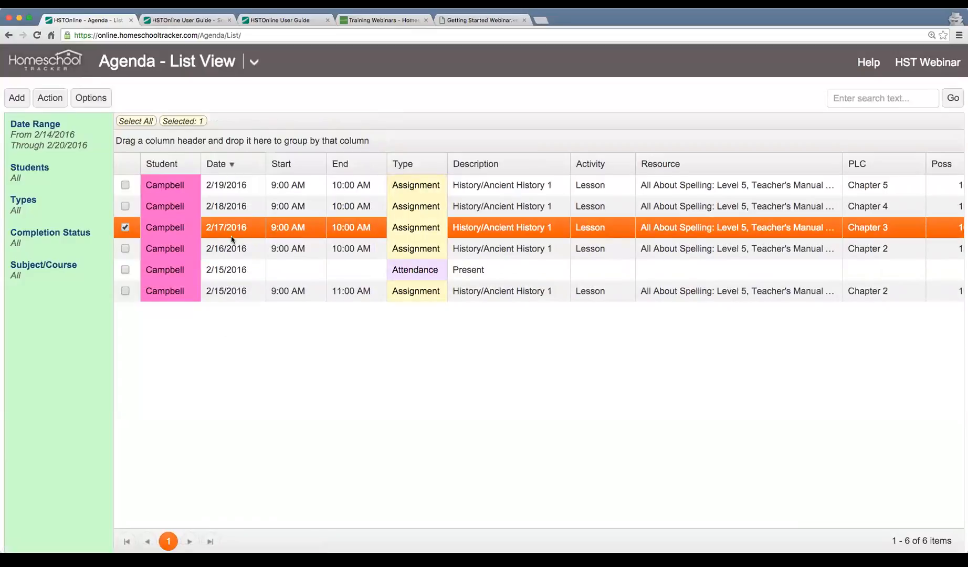
{"action": "left_click", "coordinate": [220, 165]}
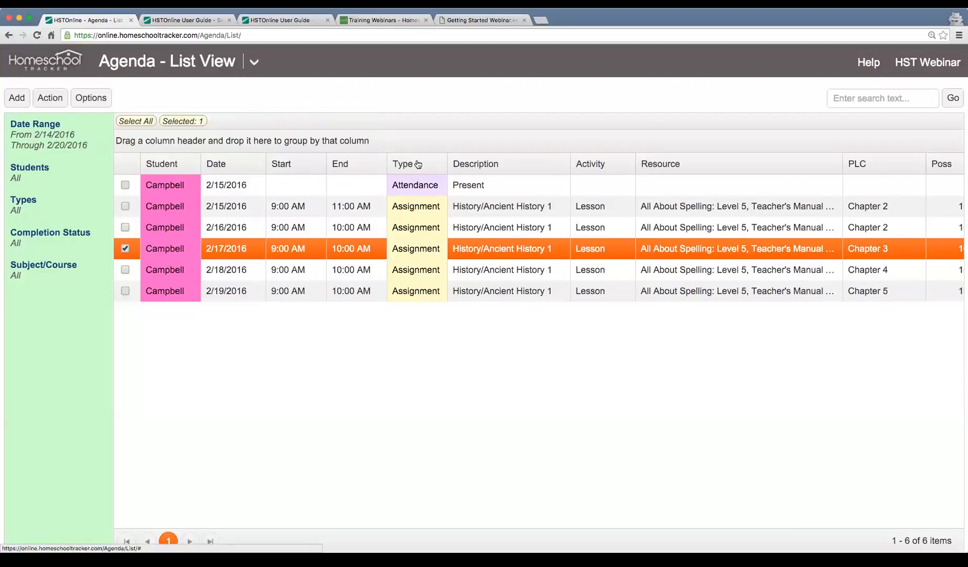
{"action": "left_click_drag", "start_coordinate": [411, 168], "coordinate": [187, 143]}
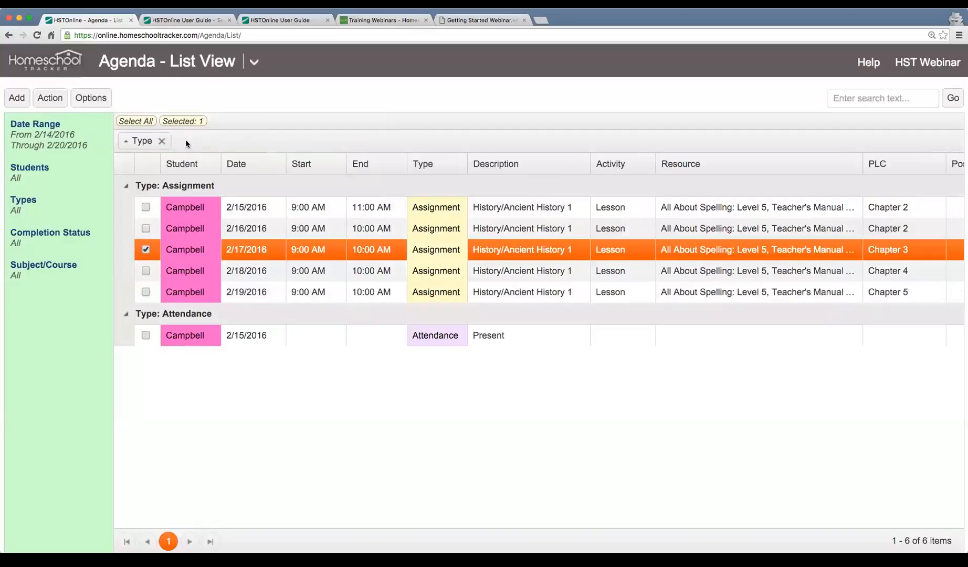
{"action": "left_click", "coordinate": [126, 186]}
{"action": "left_click", "coordinate": [126, 208]}
{"action": "left_click", "coordinate": [126, 186]}
{"action": "left_click", "coordinate": [126, 186]}
{"action": "left_click", "coordinate": [126, 208]}
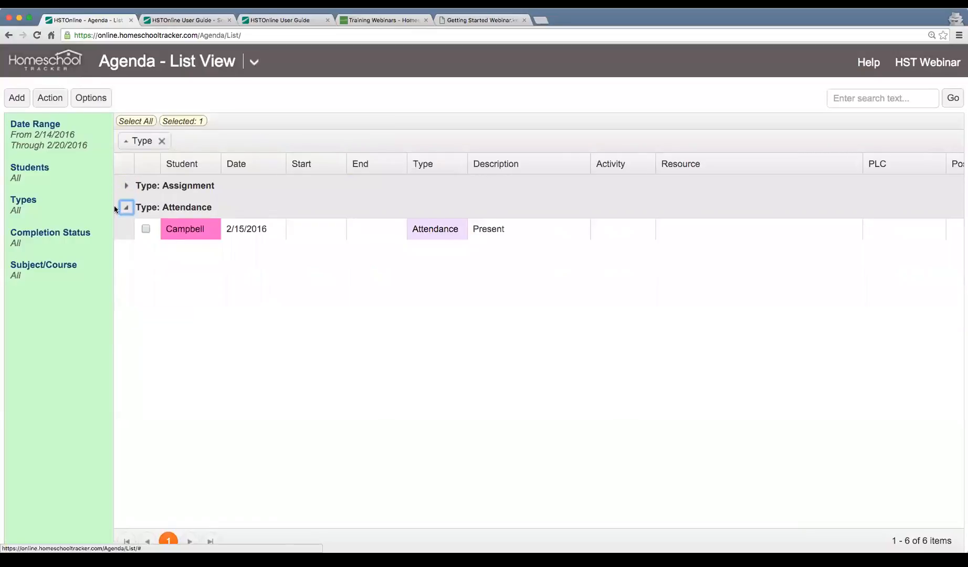
{"action": "left_click", "coordinate": [126, 208]}
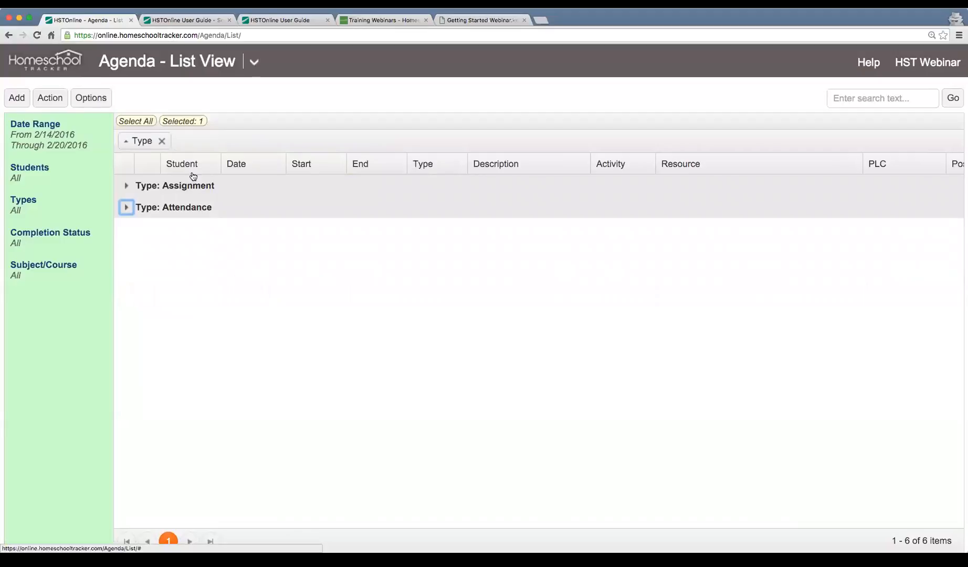
{"action": "left_click_drag", "start_coordinate": [191, 169], "coordinate": [203, 148]}
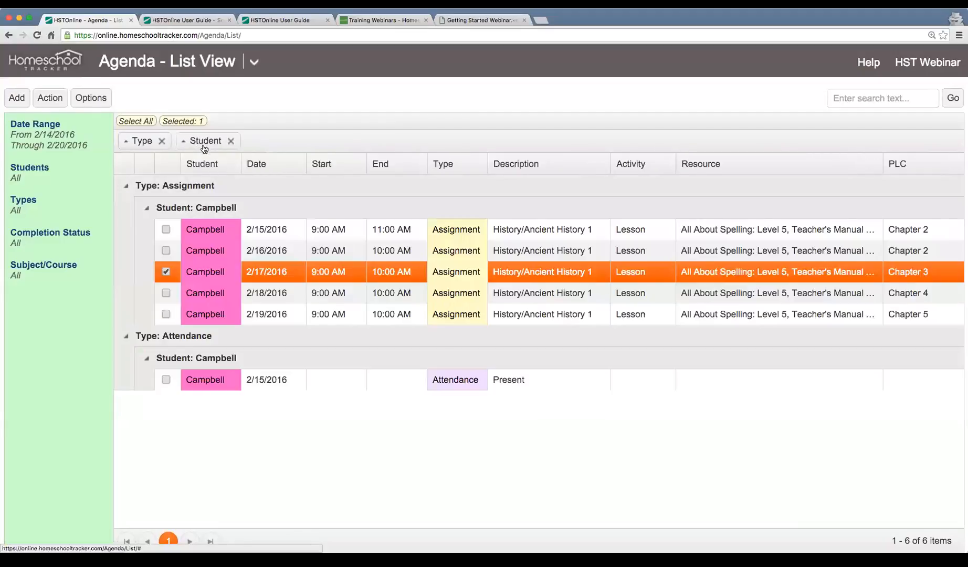
{"action": "left_click", "coordinate": [150, 212]}
{"action": "left_click", "coordinate": [150, 212]}
{"action": "left_click", "coordinate": [147, 358]}
{"action": "left_click", "coordinate": [147, 358]}
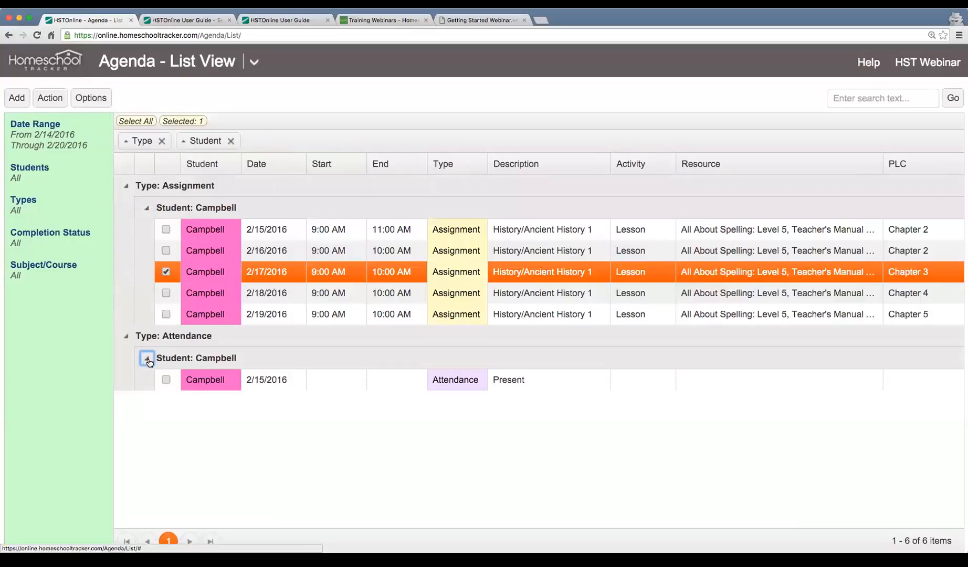
{"action": "left_click", "coordinate": [231, 140]}
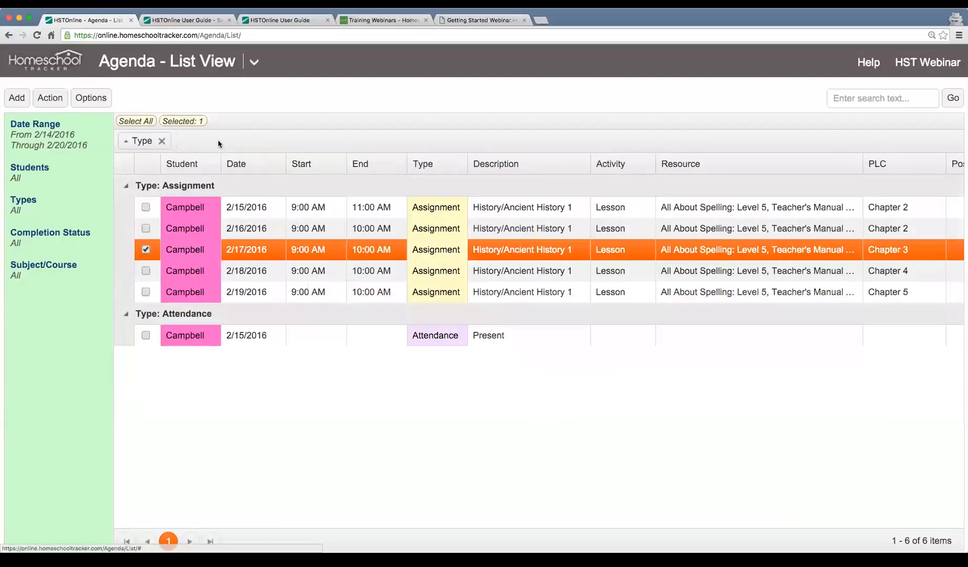
{"action": "left_click", "coordinate": [162, 141]}
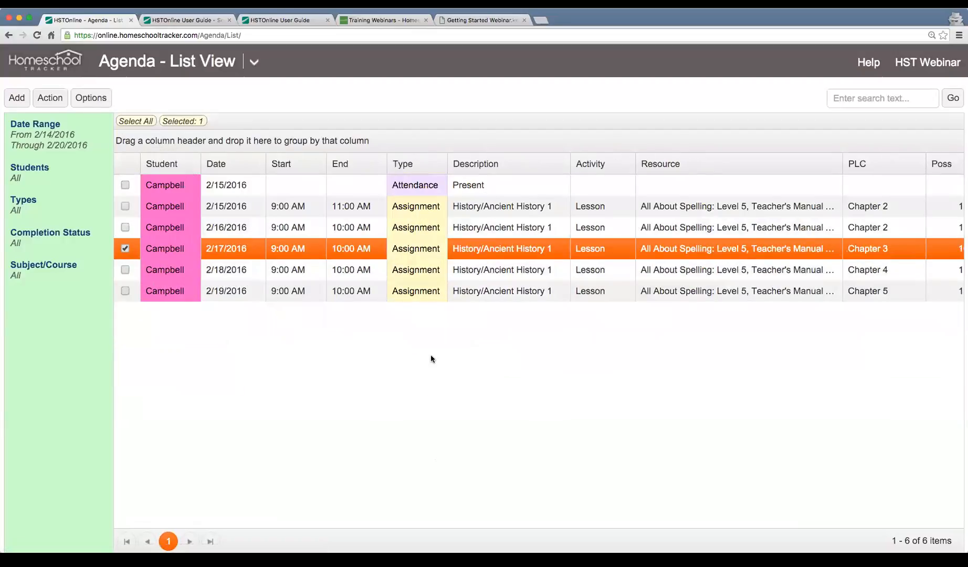
Search 'lesson', clear that filter, then narrow the PLC column so Poss shows 10.00.
{"action": "left_click", "coordinate": [870, 91]}
{"action": "type", "text": "lesson"}
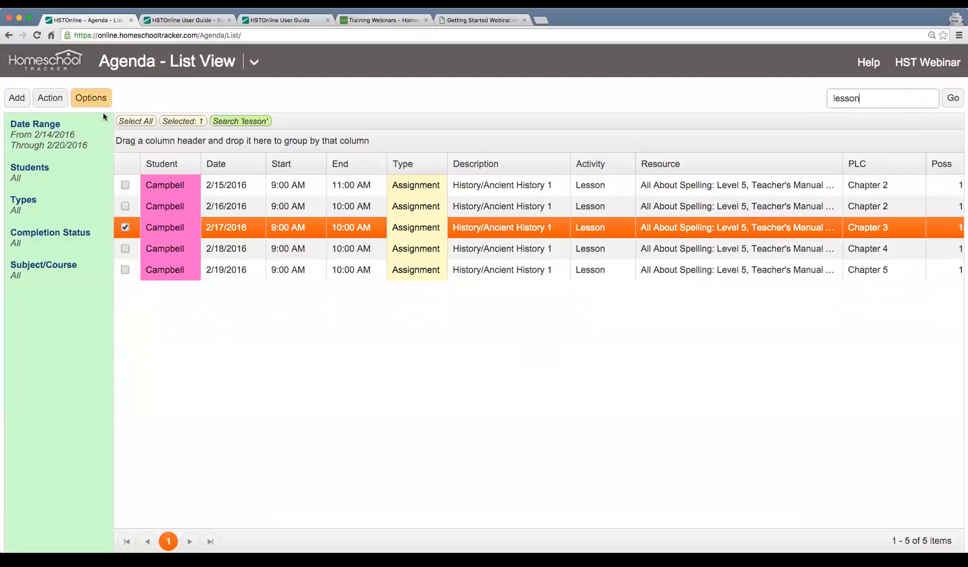
{"action": "left_click", "coordinate": [236, 123]}
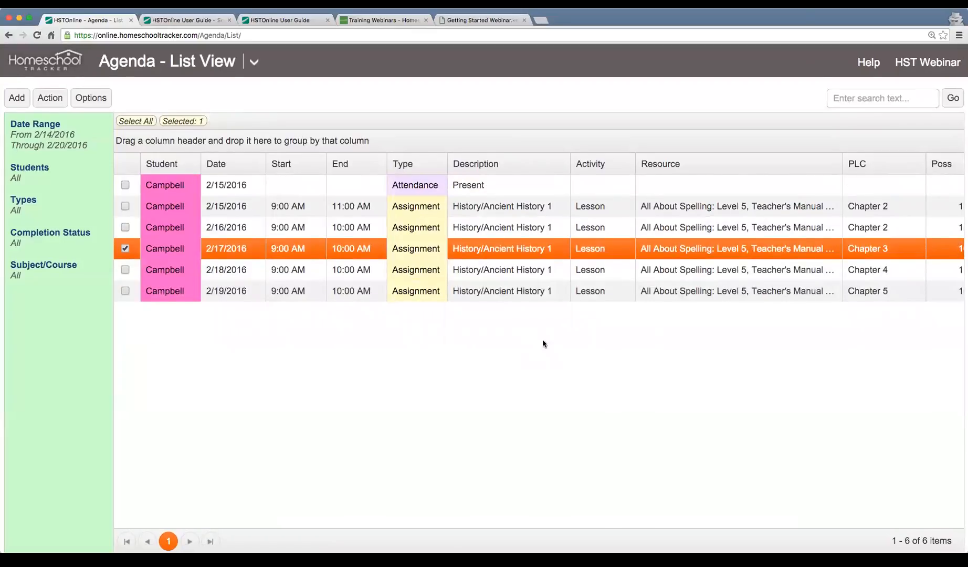
{"action": "left_click_drag", "start_coordinate": [925, 166], "coordinate": [907, 167]}
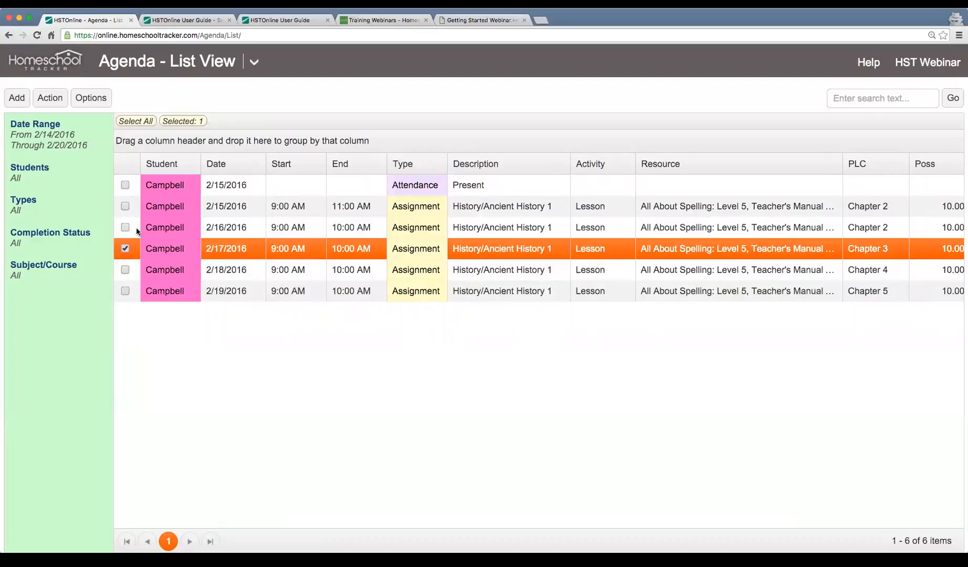
Multi-edit the four 2/16–2/19 lessons to run 9:00 AM to 11:00 AM and save.
{"action": "left_click", "coordinate": [126, 250]}
{"action": "left_click_drag", "start_coordinate": [122, 290], "coordinate": [125, 292]}
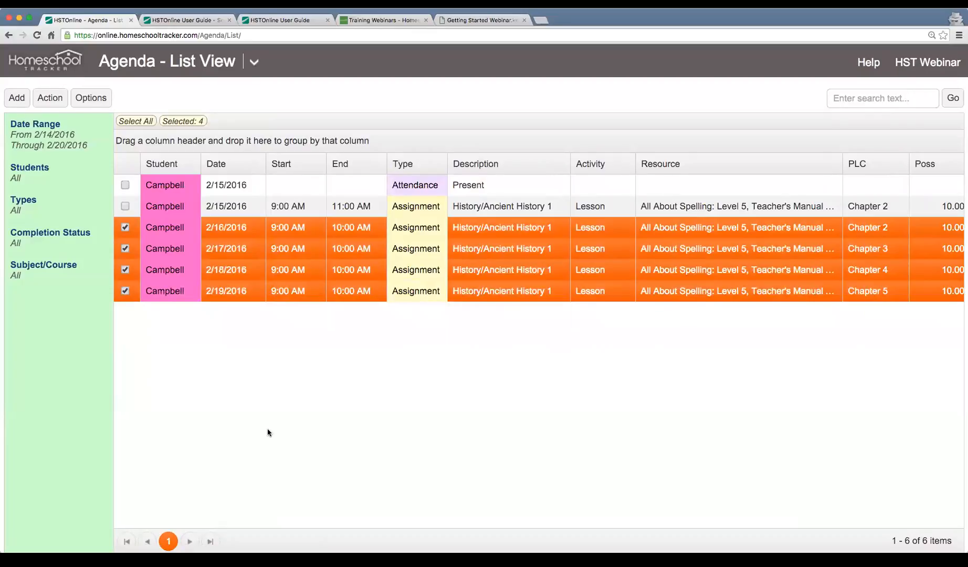
{"action": "left_click", "coordinate": [51, 101]}
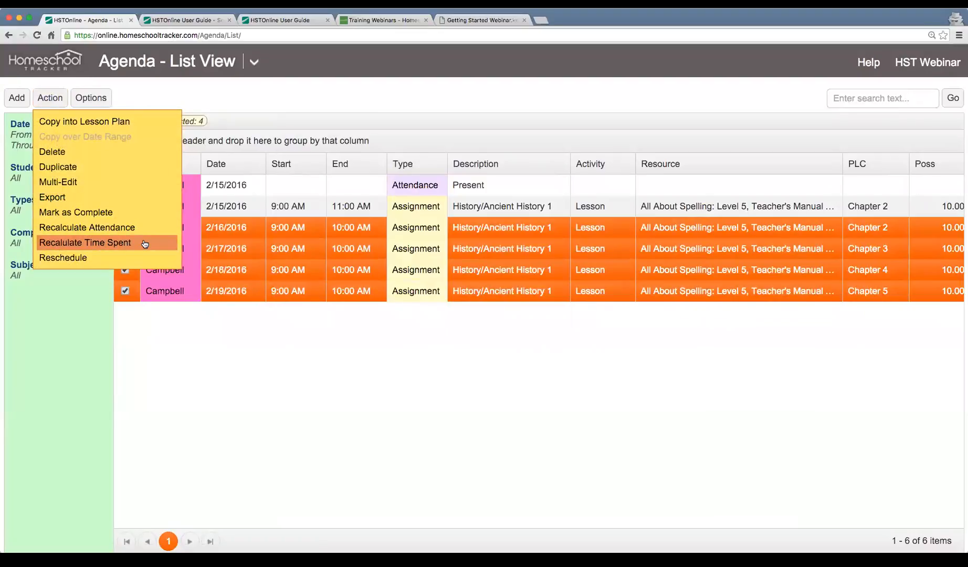
{"action": "left_click", "coordinate": [121, 182]}
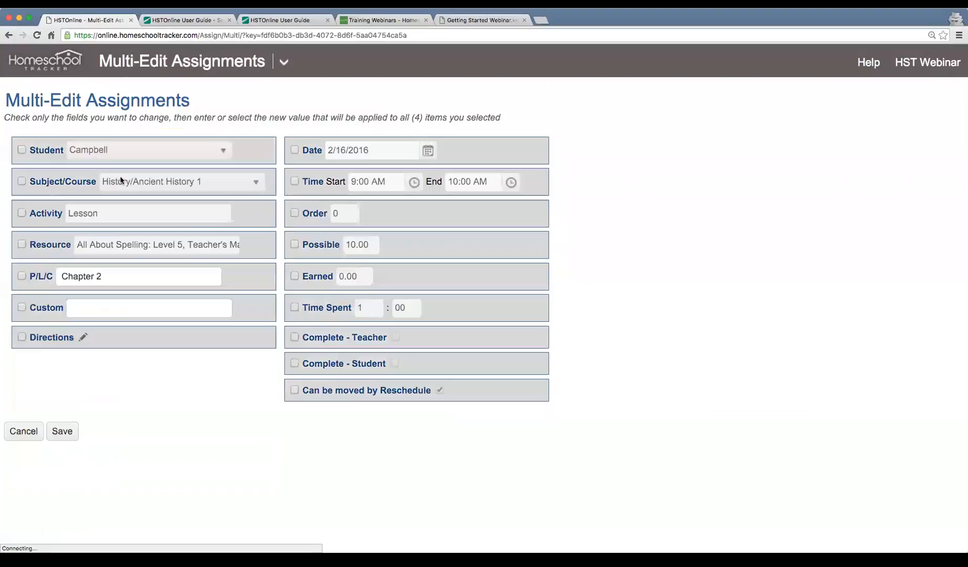
{"action": "left_click", "coordinate": [295, 181]}
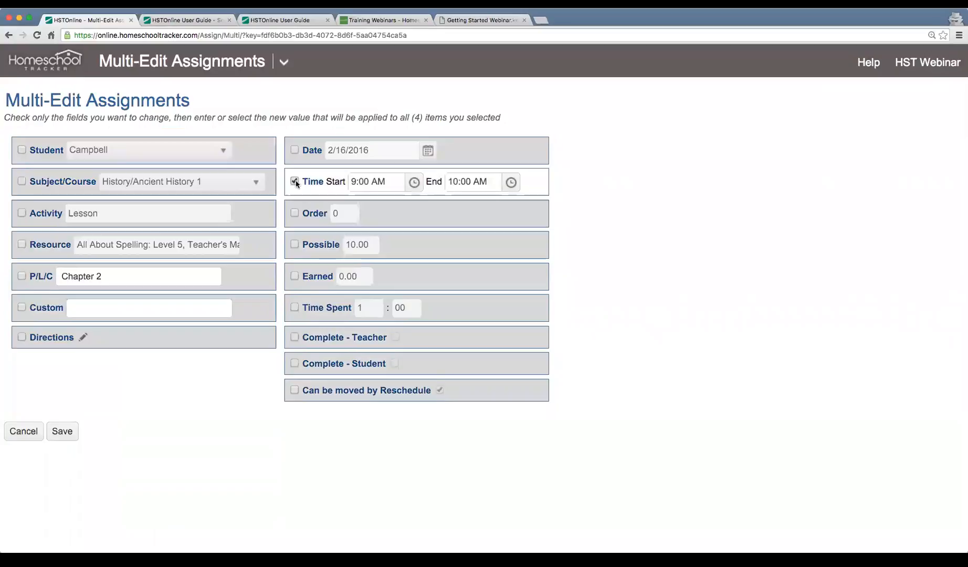
{"action": "left_click", "coordinate": [510, 182]}
{"action": "scroll", "coordinate": [477, 315], "scroll_direction": "down", "scroll_amount": 2}
{"action": "left_click", "coordinate": [477, 330]}
{"action": "left_click", "coordinate": [61, 432]}
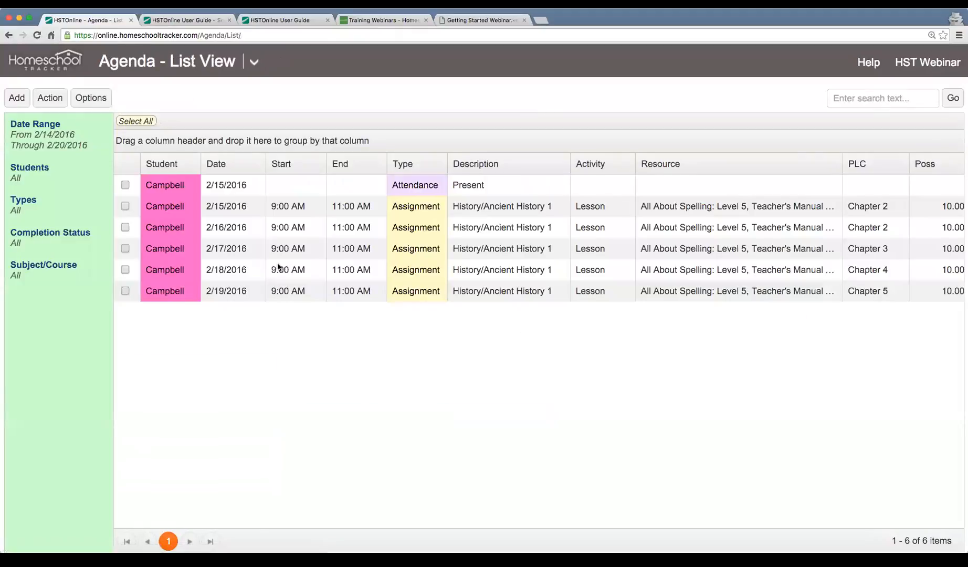
{"action": "scroll", "coordinate": [530, 249], "scroll_direction": "right", "scroll_amount": 1}
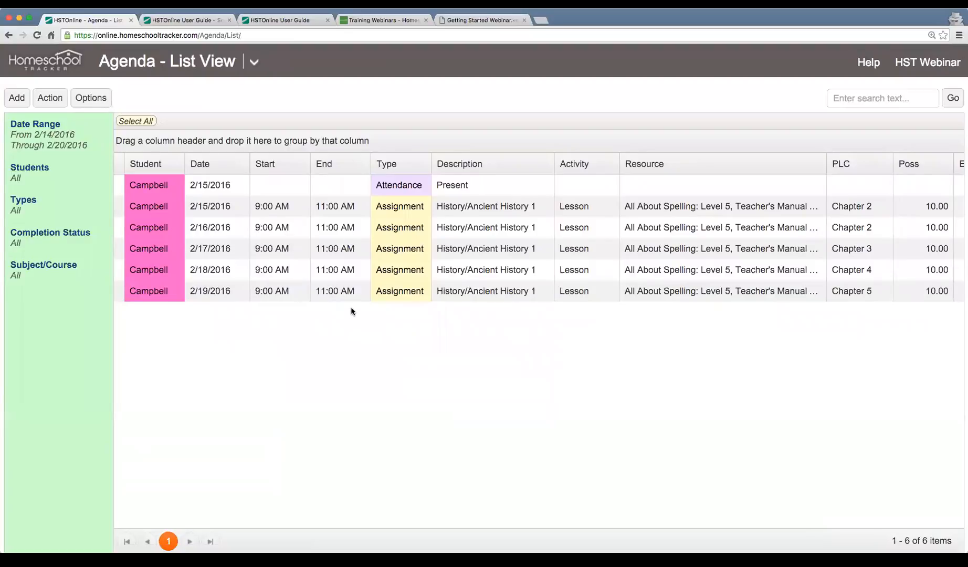
{"action": "scroll", "coordinate": [352, 310], "scroll_direction": "left", "scroll_amount": 1}
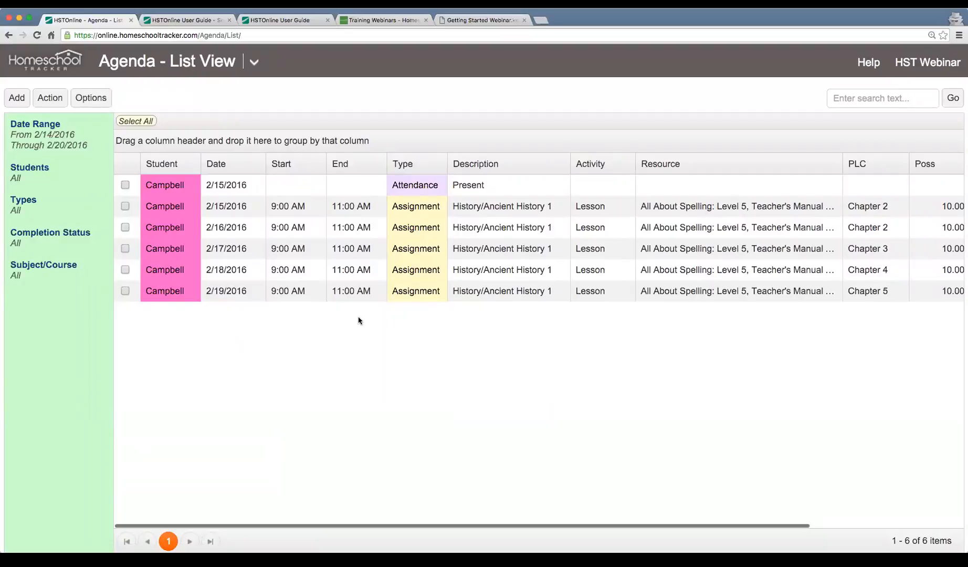
Multi-edit the 2/16–2/19 lessons to Earned 8 and Complete - Teacher, then save.
{"action": "left_click_drag", "start_coordinate": [129, 231], "coordinate": [111, 289]}
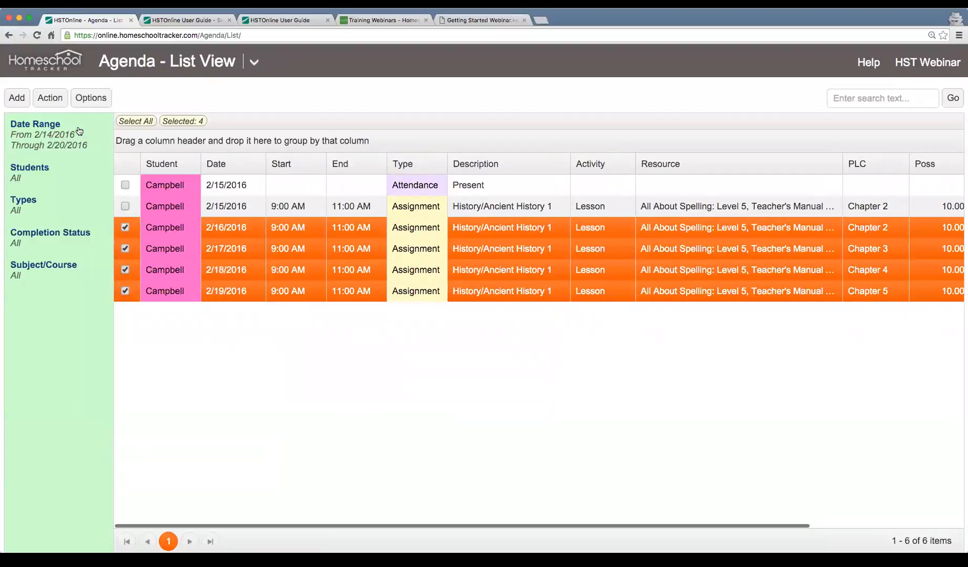
{"action": "left_click", "coordinate": [57, 99]}
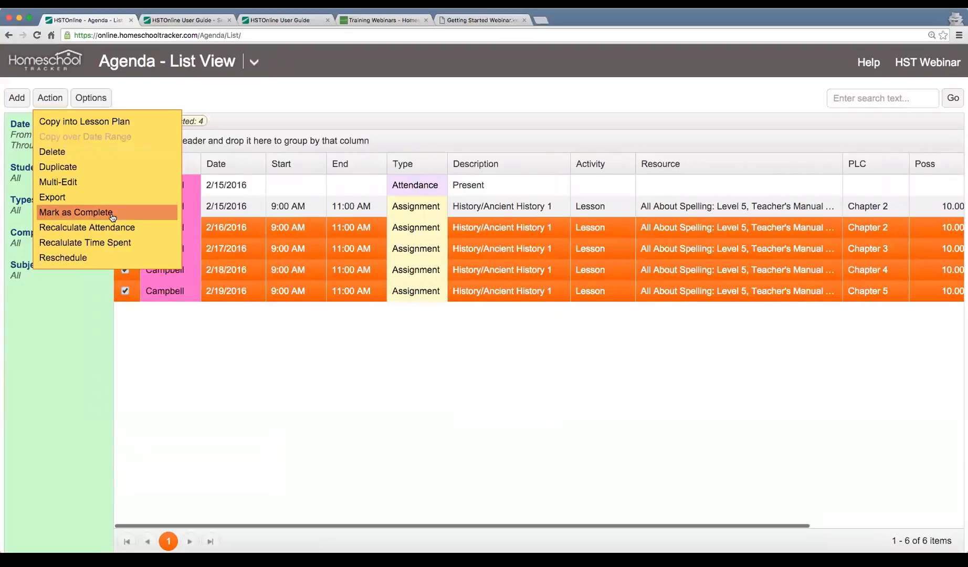
{"action": "left_click", "coordinate": [104, 182]}
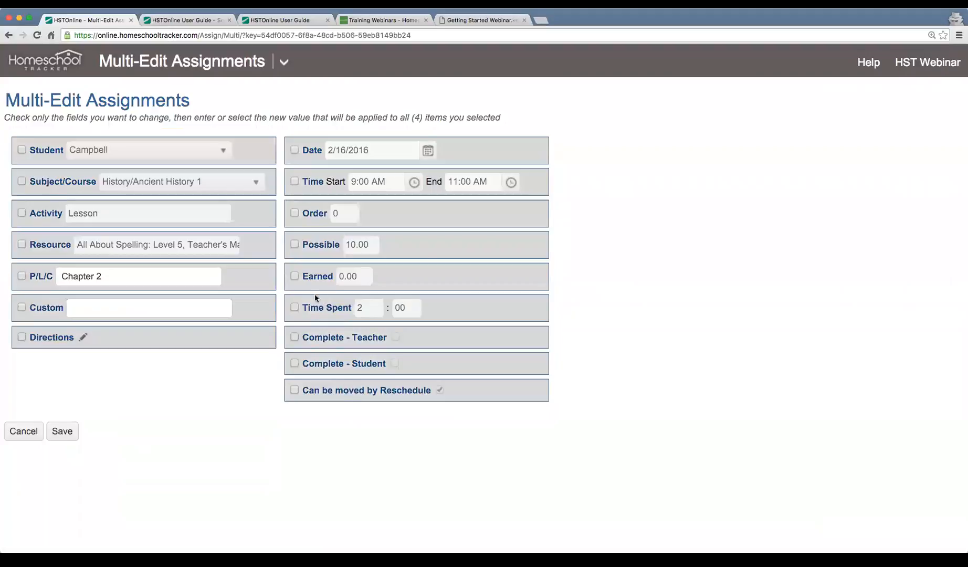
{"action": "left_click", "coordinate": [294, 276]}
{"action": "left_click", "coordinate": [357, 277]}
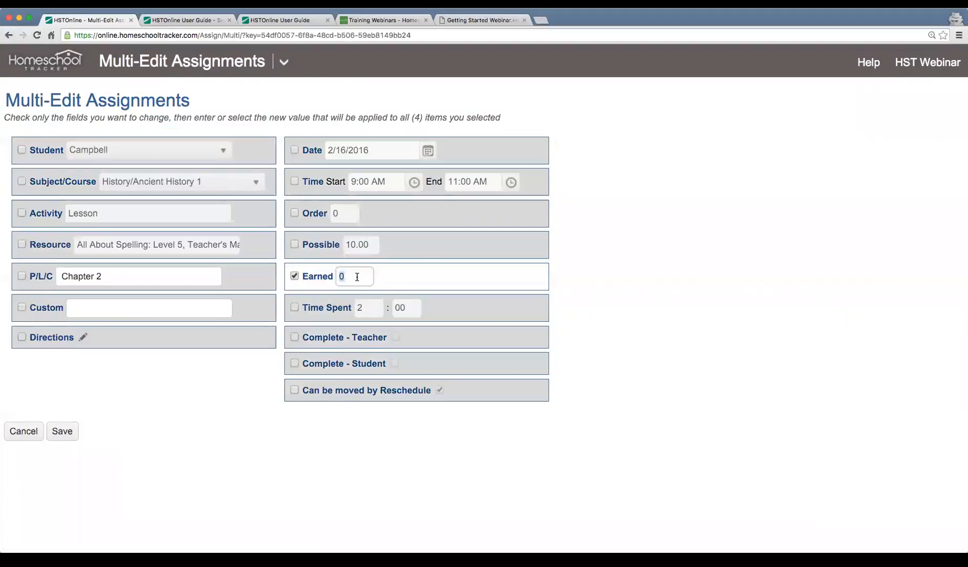
{"action": "type", "text": "8"}
{"action": "left_click", "coordinate": [294, 337]}
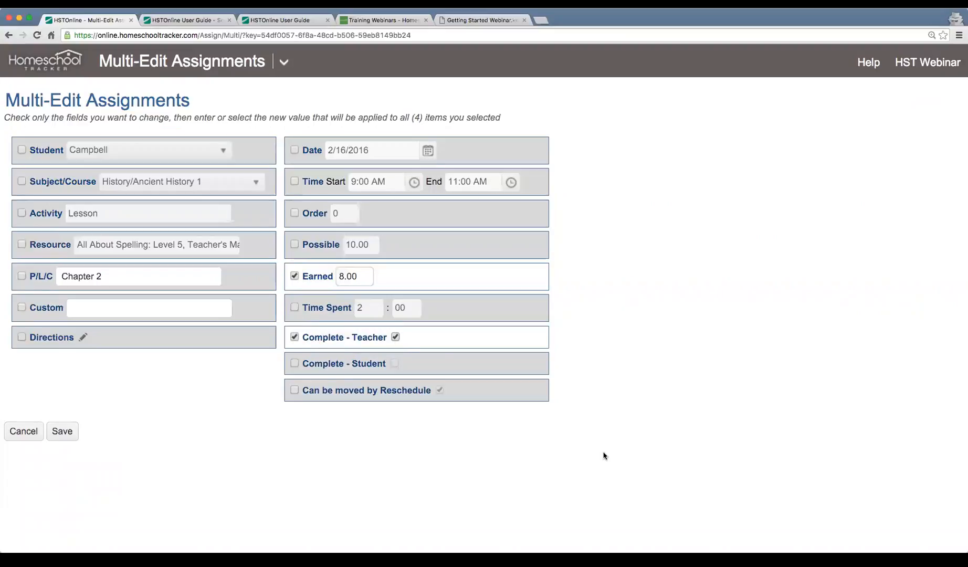
{"action": "left_click", "coordinate": [67, 436]}
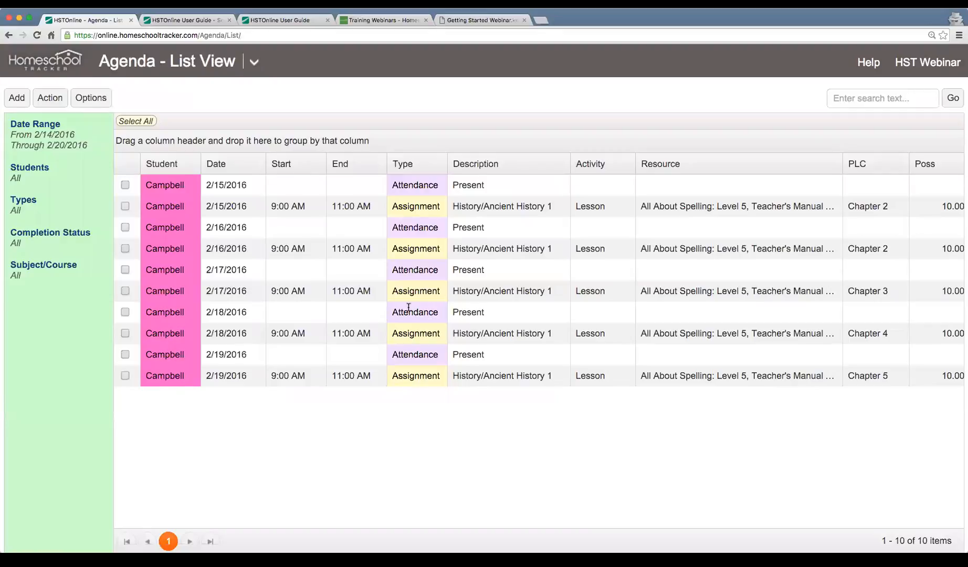
Check the grade columns and the 2/16–2/19 attendance entries, then return to the webinar slides.
{"action": "scroll", "coordinate": [426, 307], "scroll_direction": "right", "scroll_amount": 5}
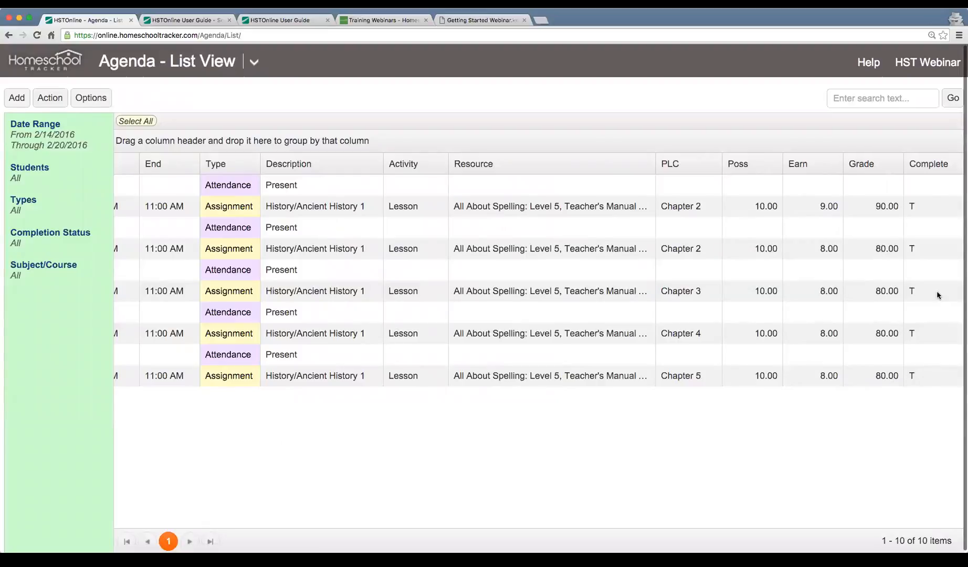
{"action": "scroll", "coordinate": [201, 273], "scroll_direction": "left", "scroll_amount": 5}
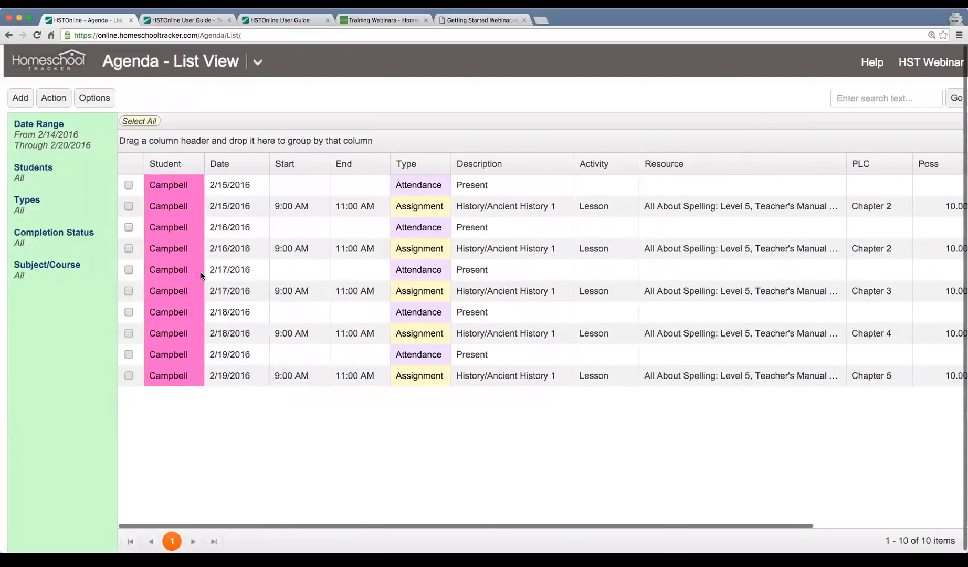
{"action": "left_click", "coordinate": [357, 275]}
{"action": "left_click", "coordinate": [344, 234]}
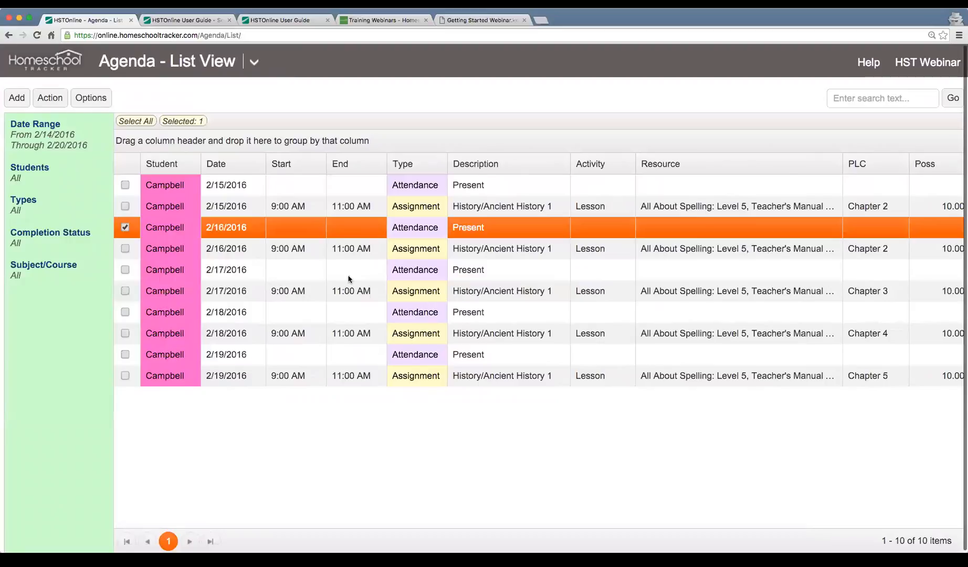
{"action": "left_click", "coordinate": [348, 277]}
{"action": "left_click", "coordinate": [347, 314]}
{"action": "left_click", "coordinate": [349, 351]}
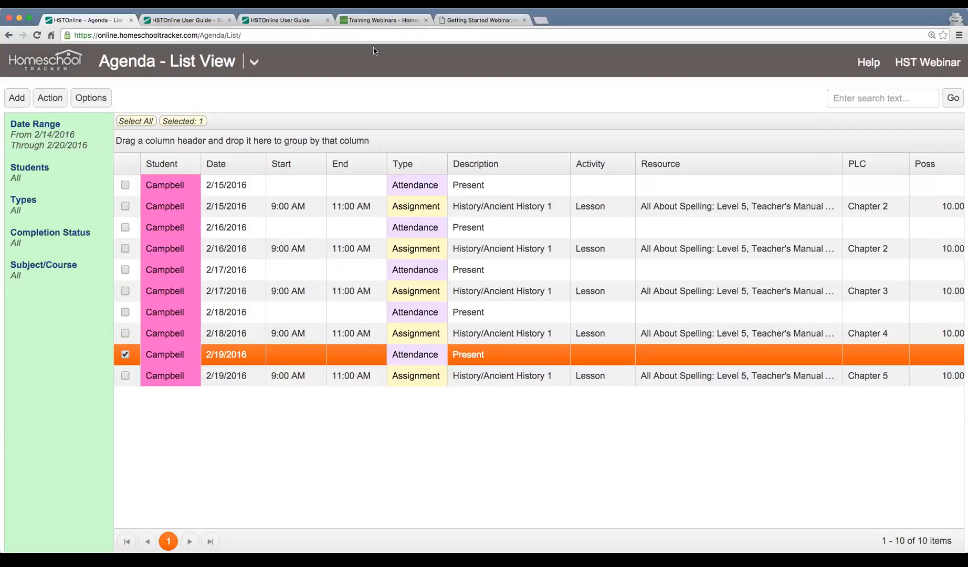
{"action": "left_click", "coordinate": [463, 22]}
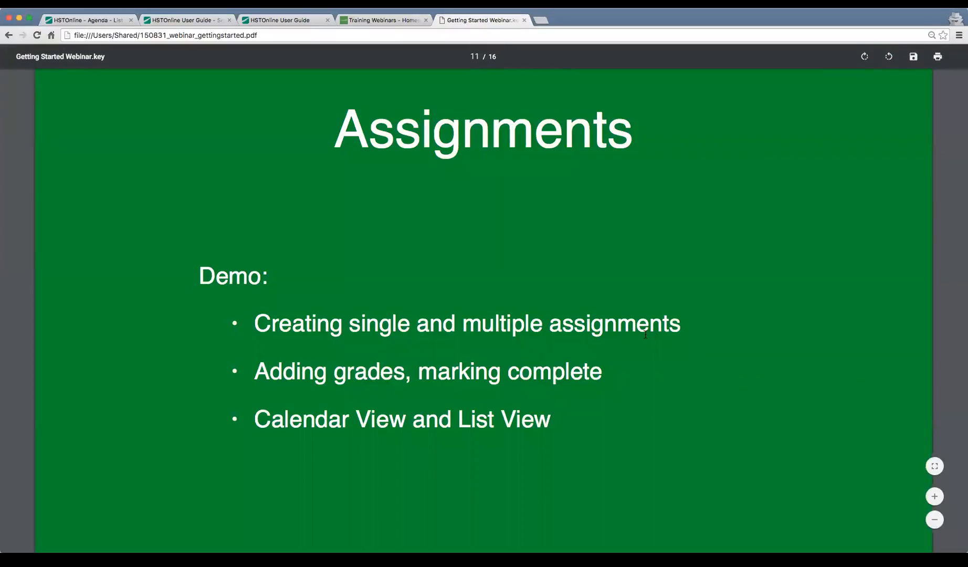
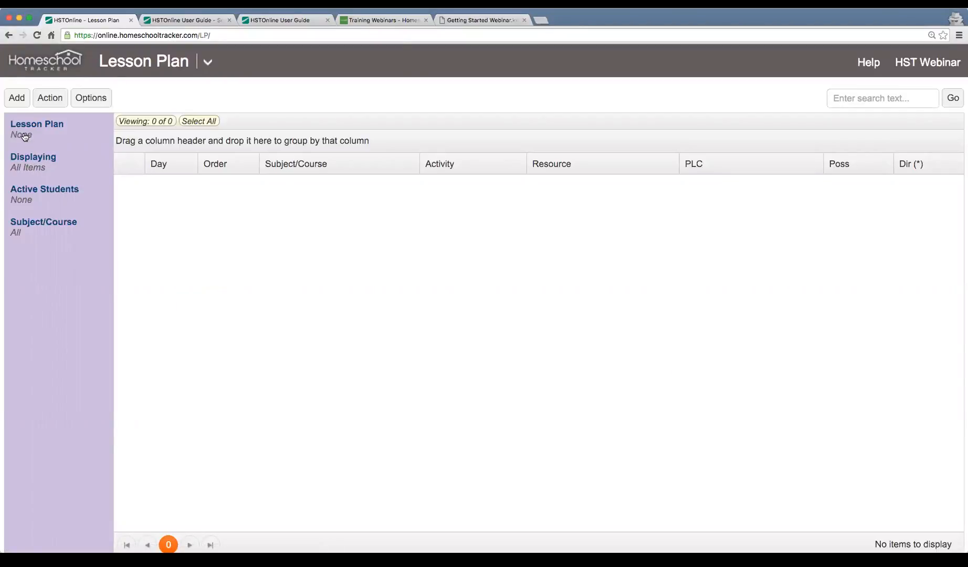
Choose A Beka Arithmetic - 1st Grade in the Lesson Plan chooser and load it.
{"action": "scroll", "coordinate": [29, 288], "scroll_direction": "down", "scroll_amount": 1}
{"action": "scroll", "coordinate": [58, 250], "scroll_direction": "up", "scroll_amount": 1}
{"action": "left_click", "coordinate": [30, 130]}
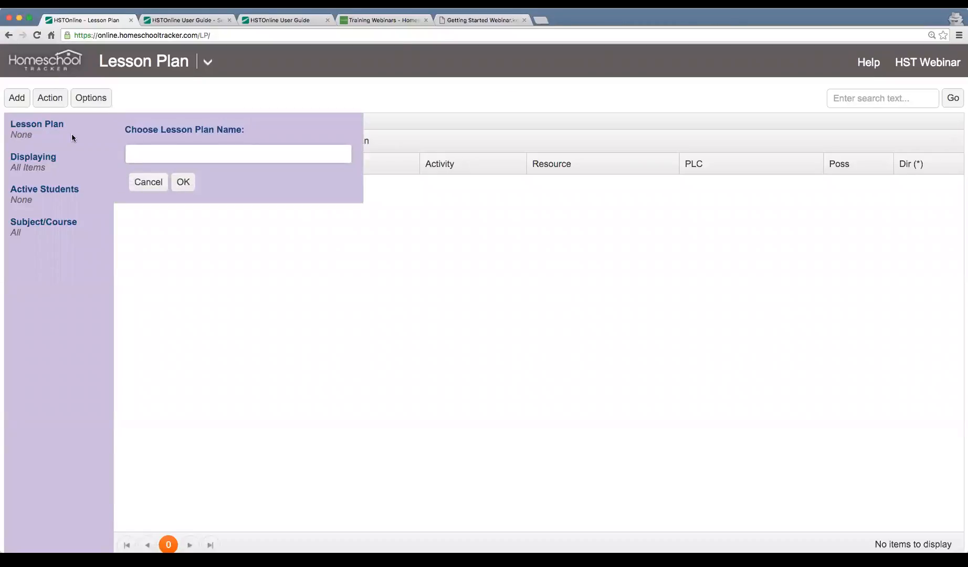
{"action": "left_click", "coordinate": [221, 156]}
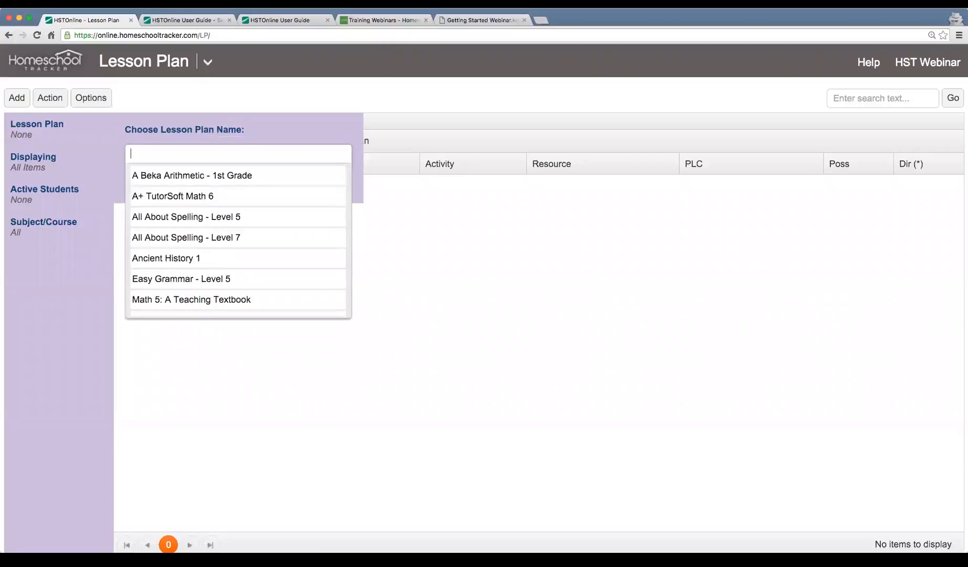
{"action": "left_click", "coordinate": [204, 178]}
{"action": "left_click", "coordinate": [186, 183]}
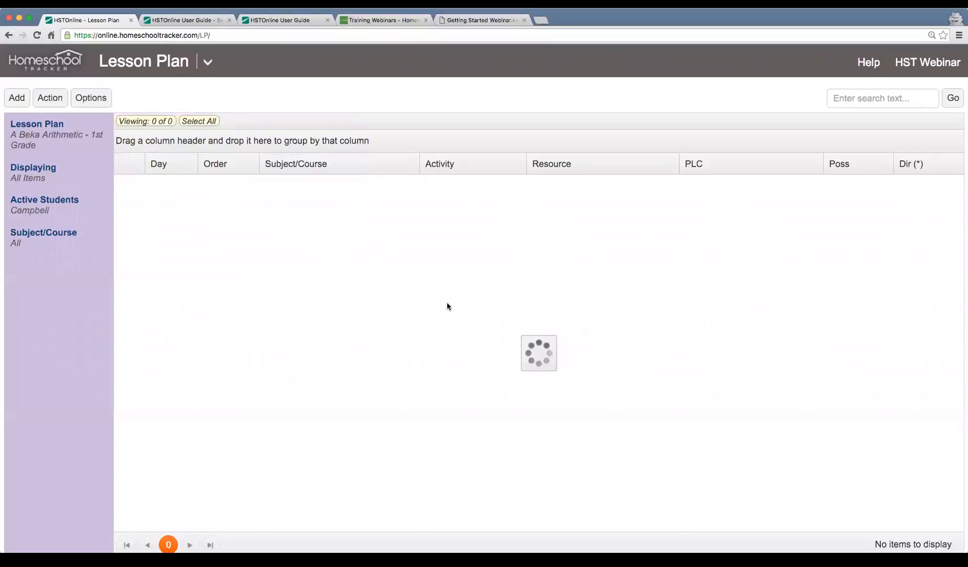
{"action": "scroll", "coordinate": [449, 304], "scroll_direction": "down", "scroll_amount": 4}
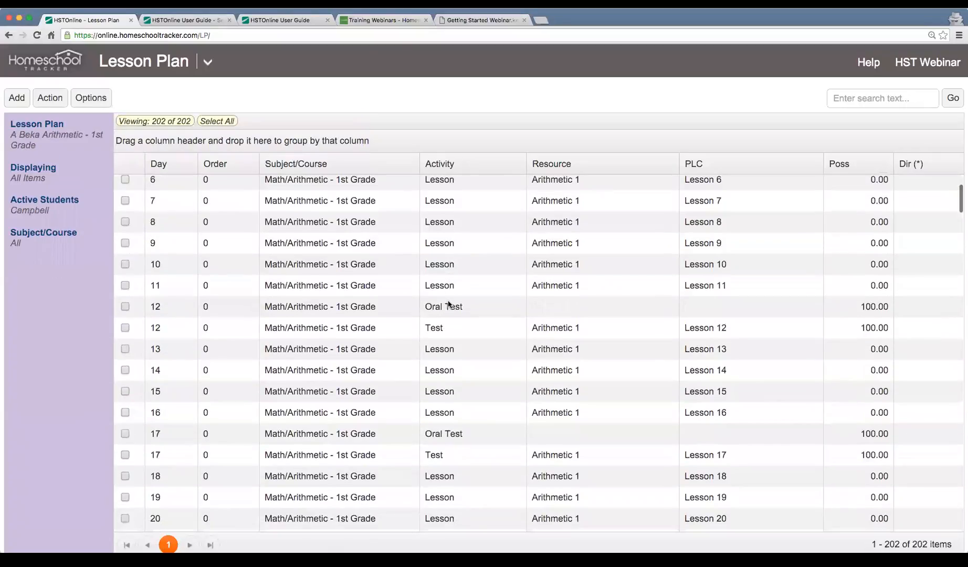
{"action": "scroll", "coordinate": [448, 304], "scroll_direction": "up", "scroll_amount": 5}
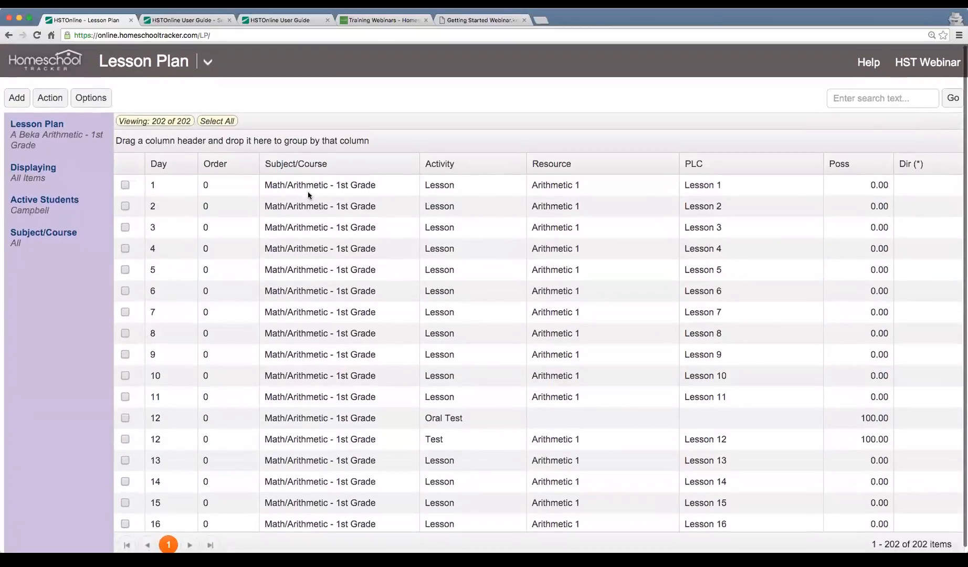
{"action": "left_click", "coordinate": [183, 187]}
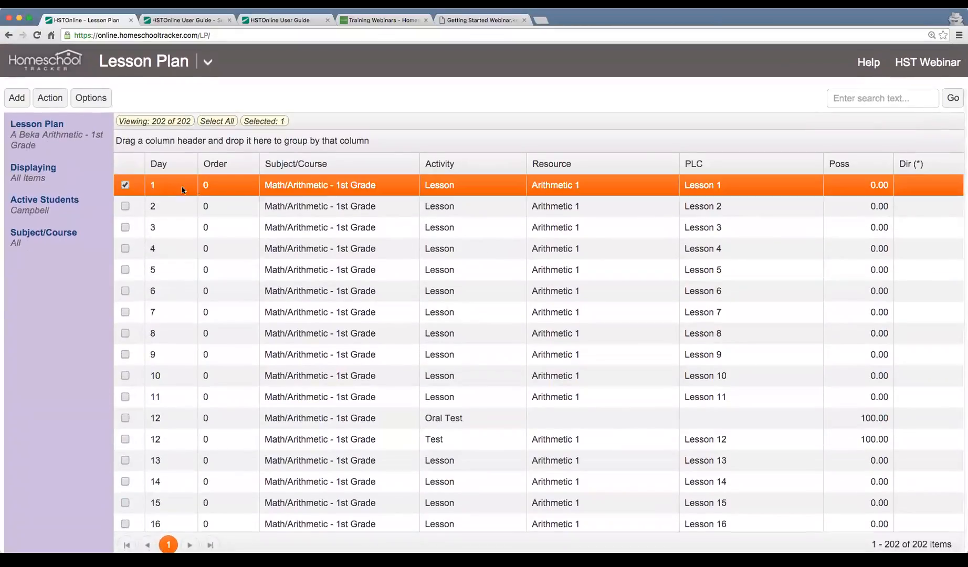
{"action": "left_click", "coordinate": [710, 206]}
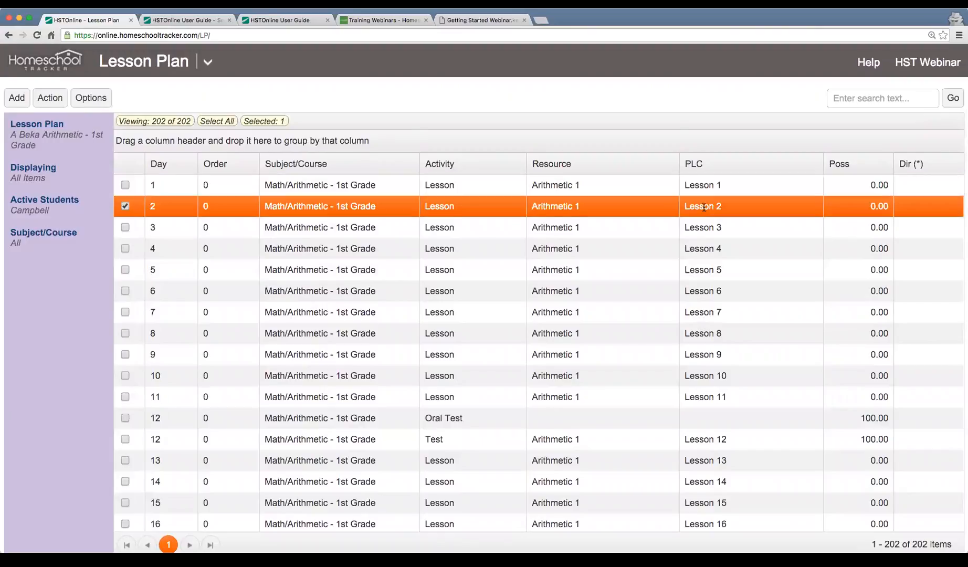
{"action": "left_click", "coordinate": [733, 232]}
{"action": "left_click", "coordinate": [718, 244]}
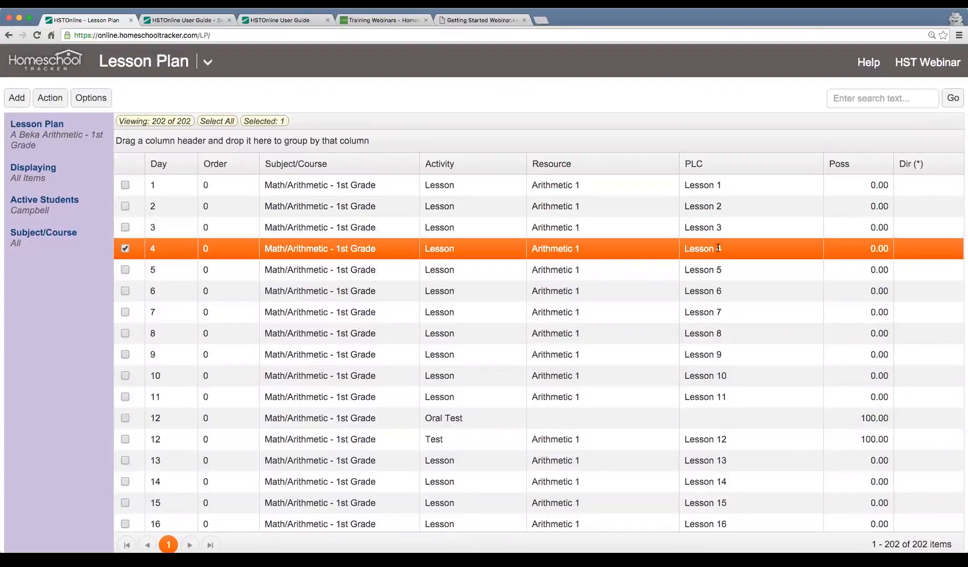
{"action": "left_click", "coordinate": [714, 411]}
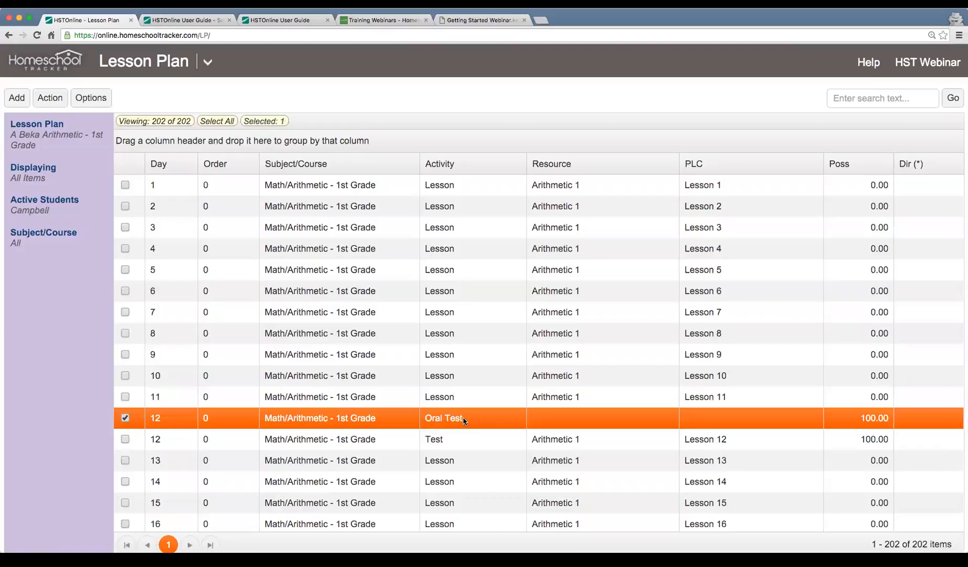
{"action": "left_click", "coordinate": [460, 439]}
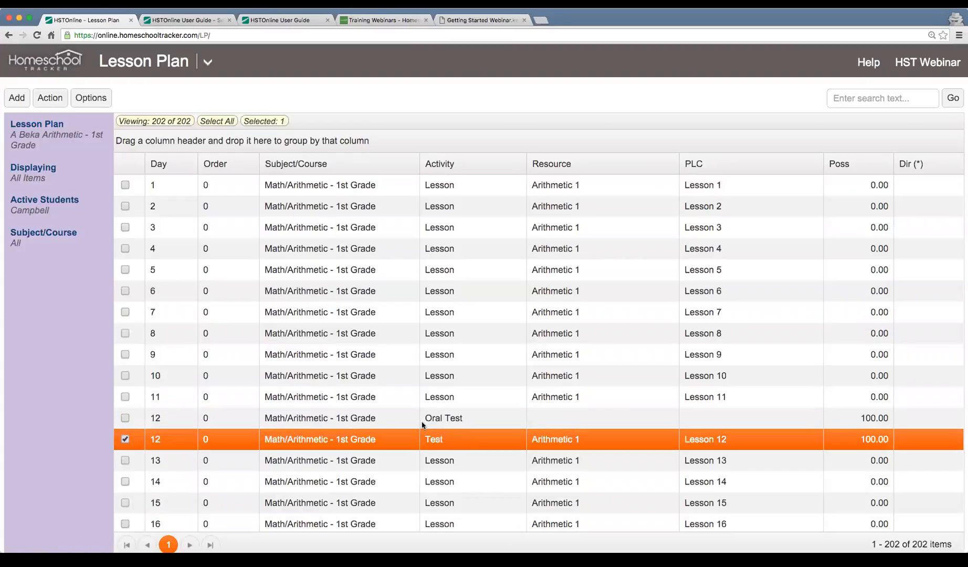
{"action": "left_click", "coordinate": [437, 419]}
{"action": "left_click", "coordinate": [439, 439]}
{"action": "scroll", "coordinate": [448, 427], "scroll_direction": "down", "scroll_amount": 2}
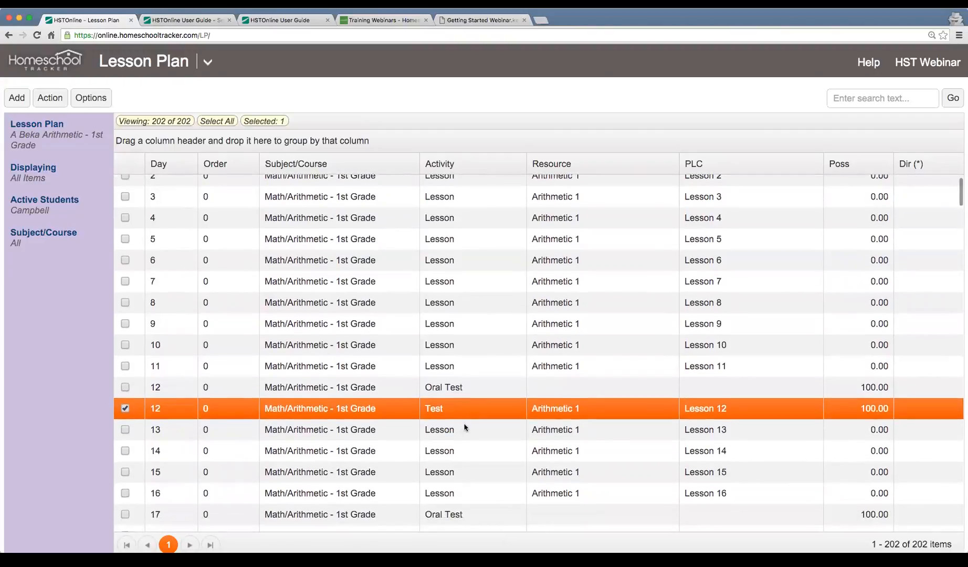
{"action": "left_click", "coordinate": [583, 432]}
{"action": "left_click", "coordinate": [608, 451]}
{"action": "left_click", "coordinate": [607, 495]}
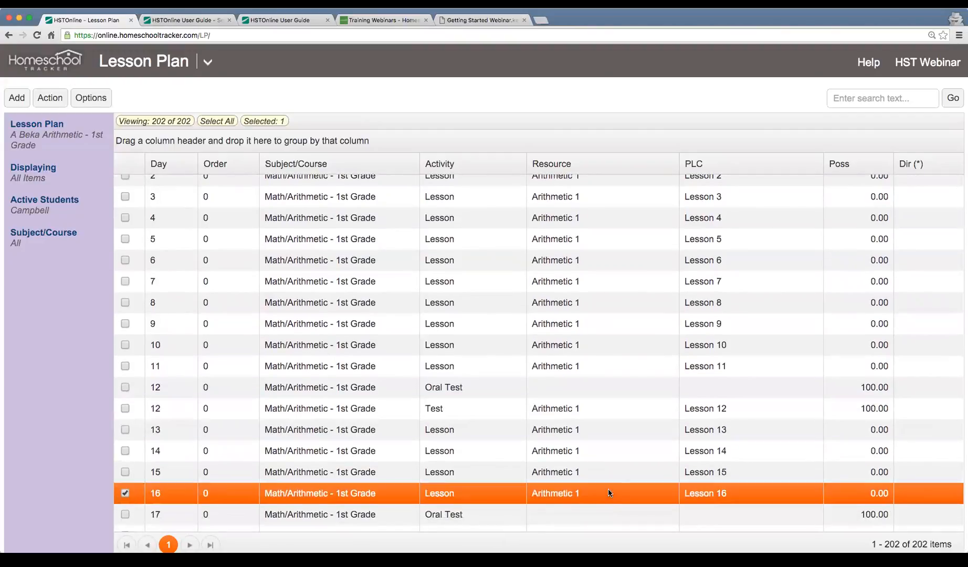
{"action": "scroll", "coordinate": [607, 491], "scroll_direction": "down", "scroll_amount": 3}
{"action": "left_click", "coordinate": [448, 419]}
{"action": "left_click", "coordinate": [450, 436]}
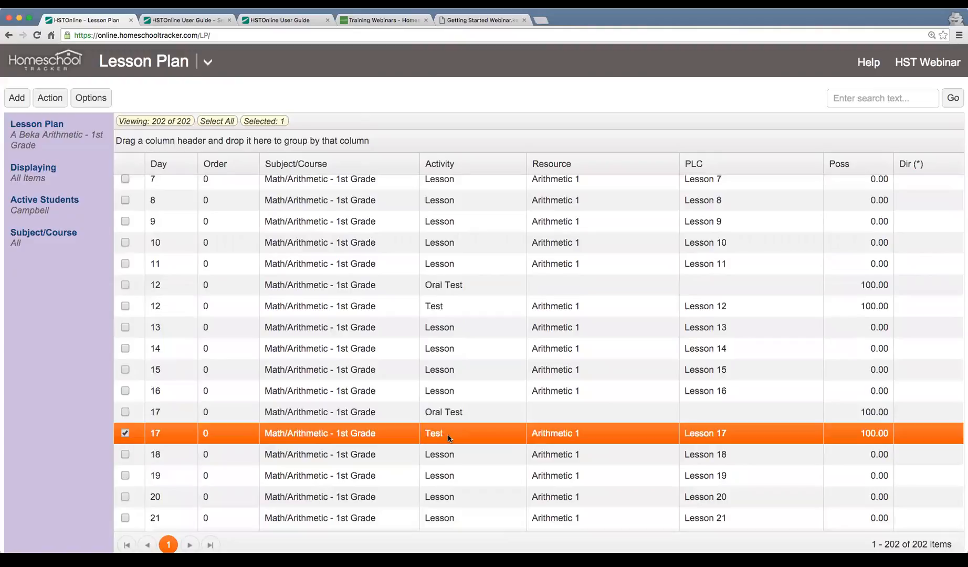
{"action": "scroll", "coordinate": [334, 340], "scroll_direction": "down", "scroll_amount": 15}
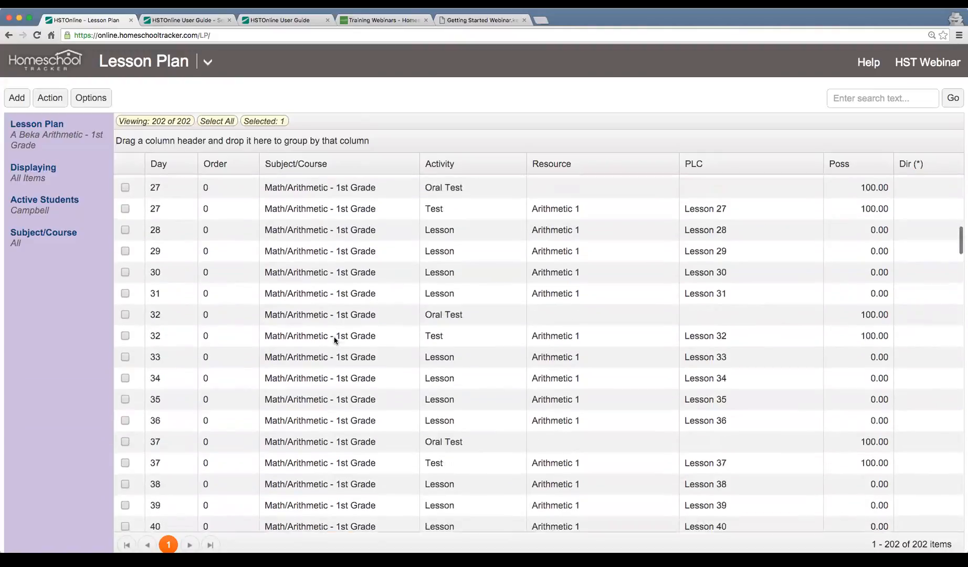
{"action": "scroll", "coordinate": [335, 340], "scroll_direction": "down", "scroll_amount": 20}
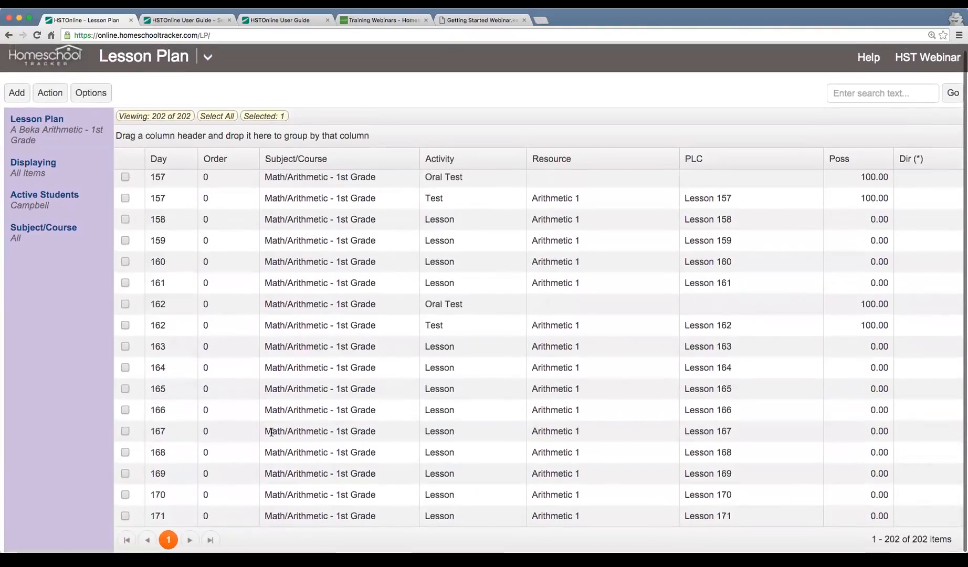
{"action": "left_click", "coordinate": [278, 517]}
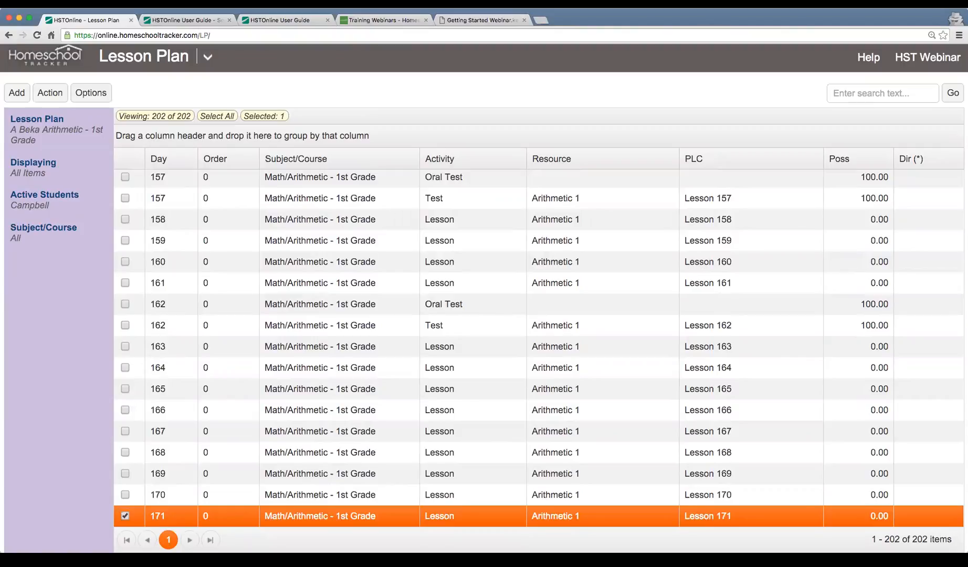
{"action": "left_click_drag", "start_coordinate": [912, 541], "coordinate": [958, 541]}
{"action": "scroll", "coordinate": [449, 339], "scroll_direction": "up", "scroll_amount": 8}
{"action": "scroll", "coordinate": [450, 339], "scroll_direction": "up", "scroll_amount": 20}
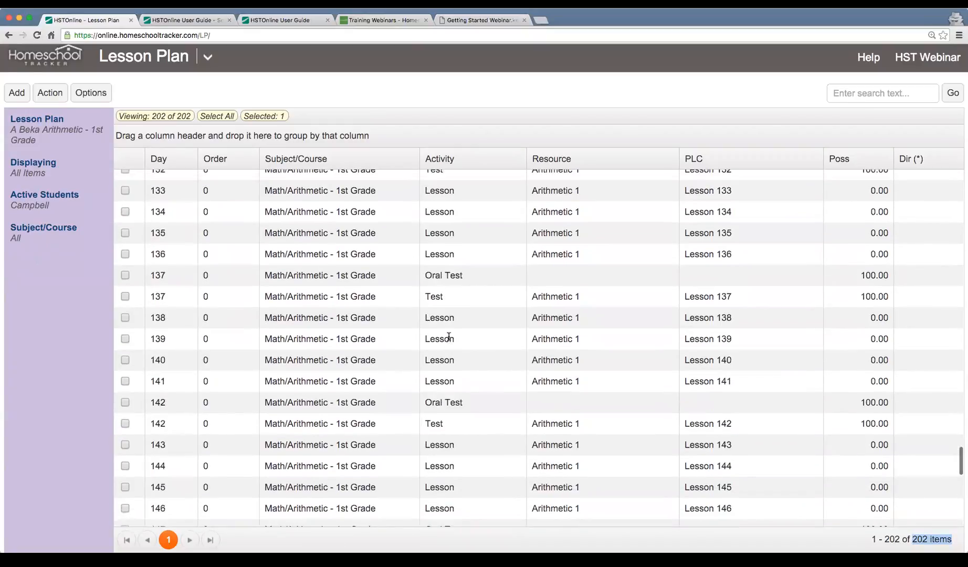
{"action": "scroll", "coordinate": [449, 337], "scroll_direction": "up", "scroll_amount": 20}
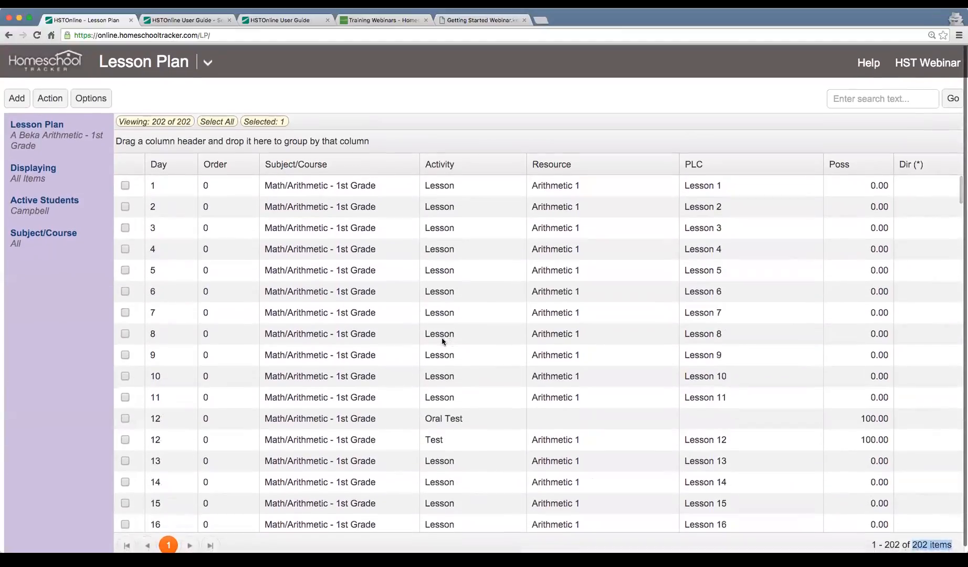
Select and compare the Day 1 through Day 4 arithmetic lesson rows.
{"action": "left_click", "coordinate": [178, 191]}
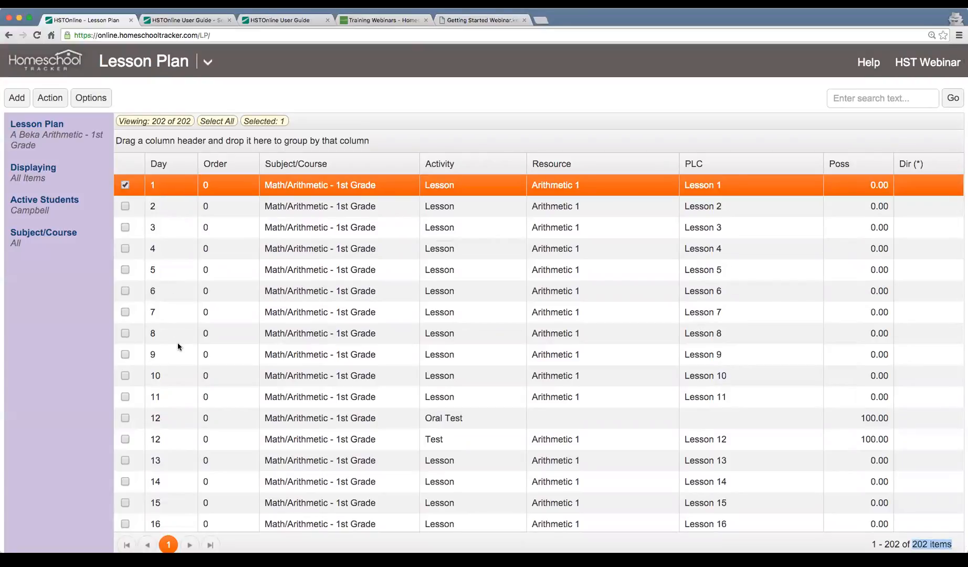
{"action": "left_click", "coordinate": [181, 207]}
{"action": "left_click", "coordinate": [175, 188]}
{"action": "left_click", "coordinate": [176, 210]}
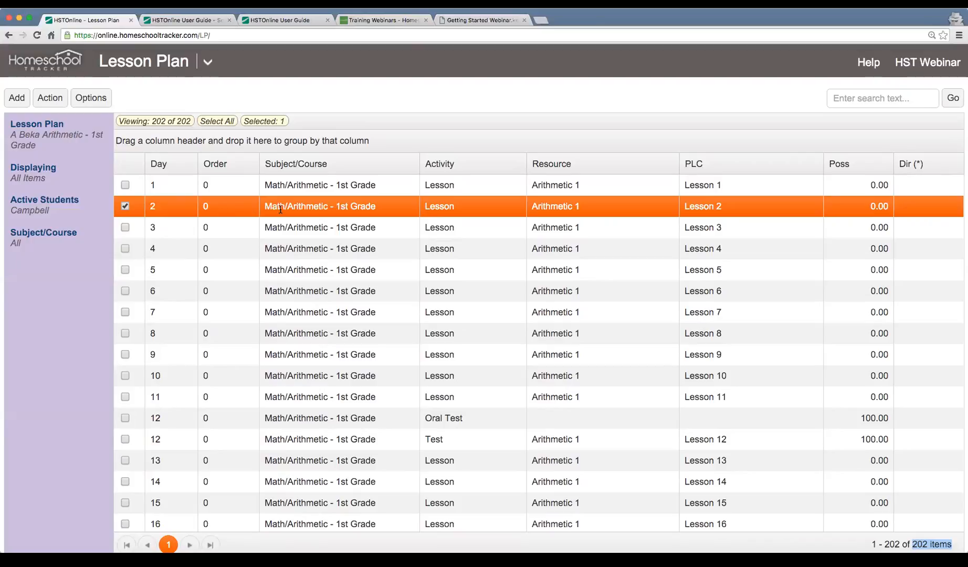
{"action": "left_click", "coordinate": [281, 228]}
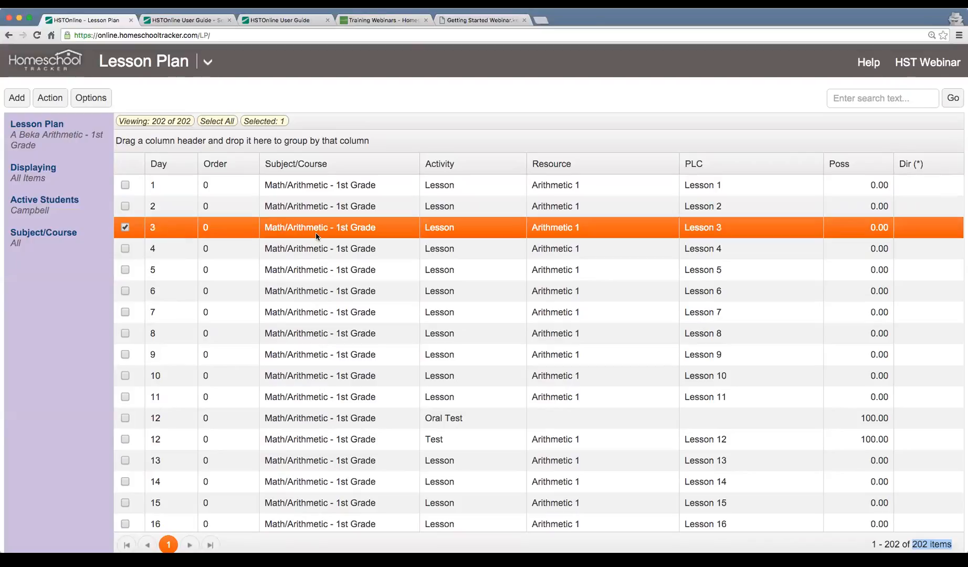
{"action": "left_click", "coordinate": [301, 247]}
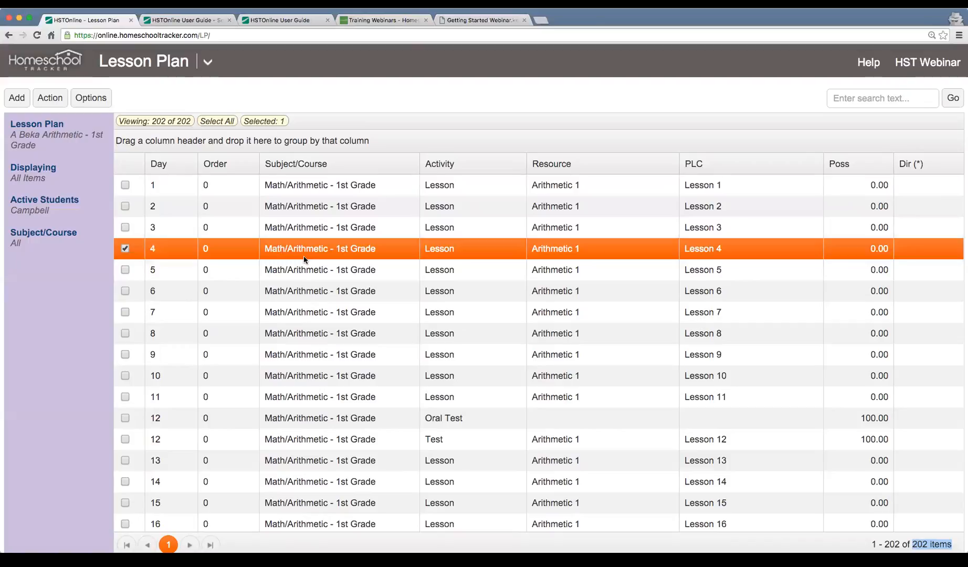
{"action": "left_click", "coordinate": [169, 190]}
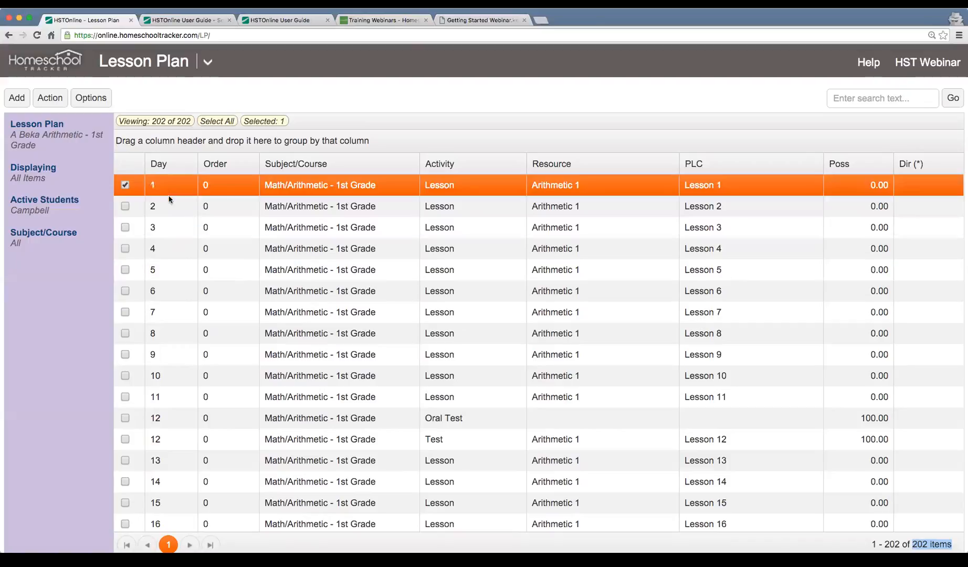
{"action": "left_click", "coordinate": [166, 208]}
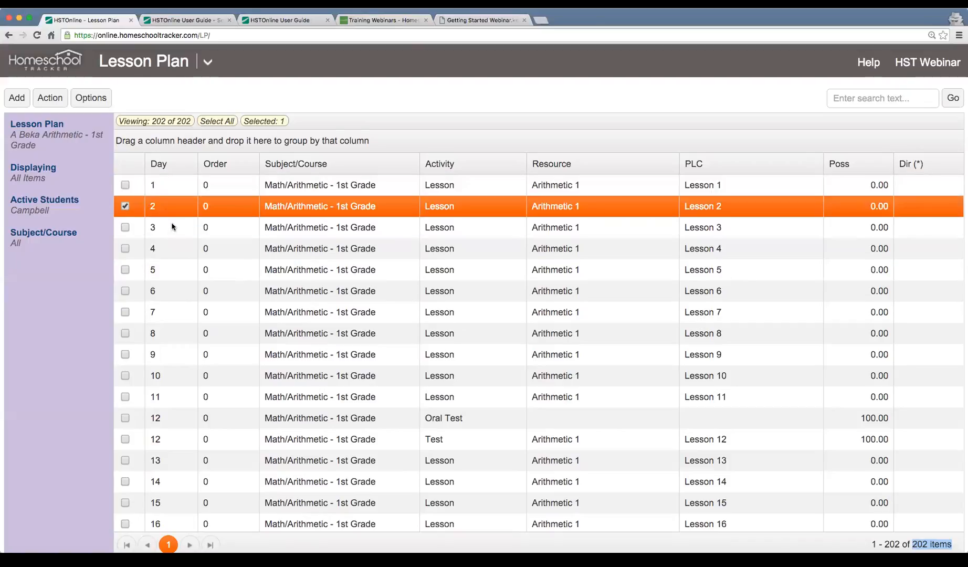
{"action": "left_click", "coordinate": [172, 227]}
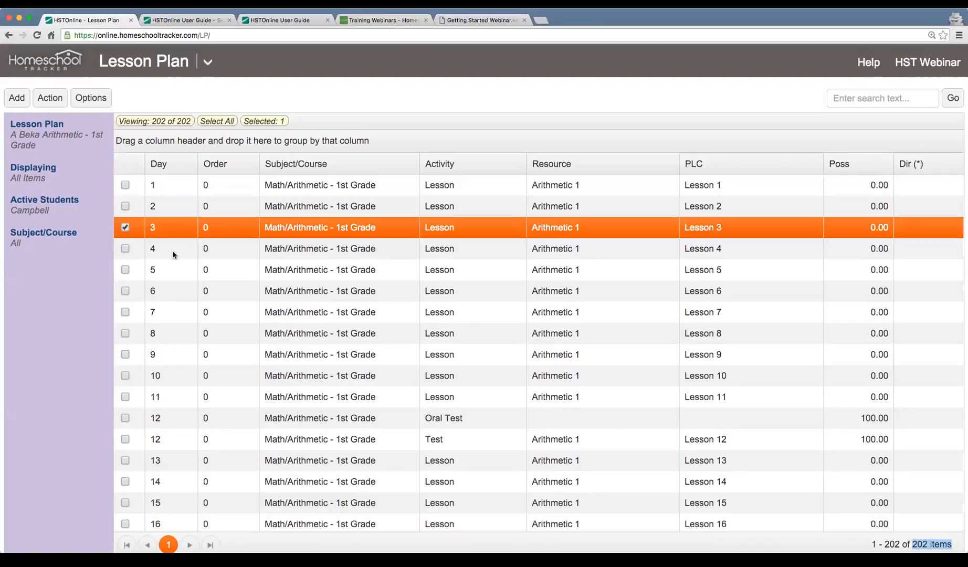
Recheck the Day 1–4 rows, then bring up the Add menu for new items.
{"action": "left_click", "coordinate": [170, 188]}
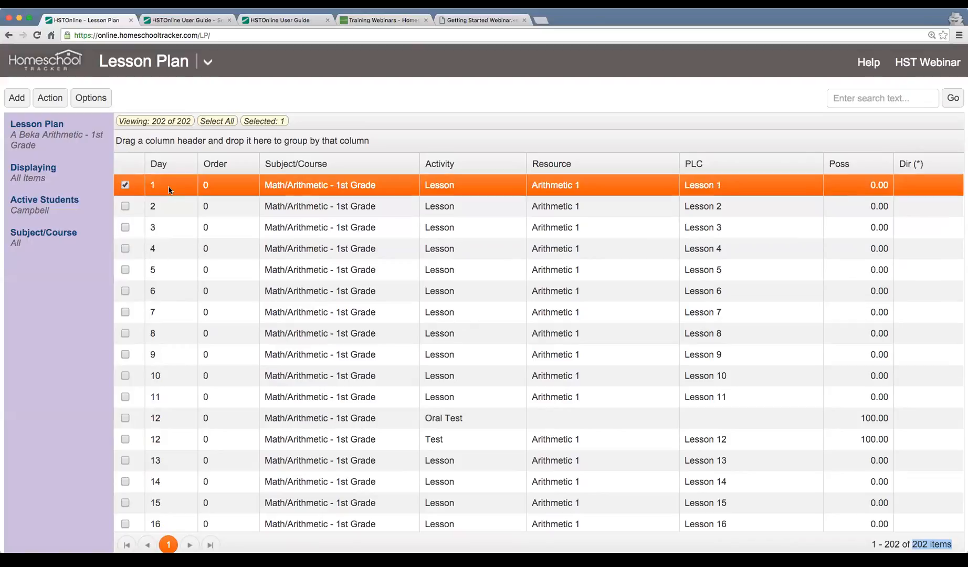
{"action": "left_click", "coordinate": [175, 215]}
{"action": "left_click", "coordinate": [180, 233]}
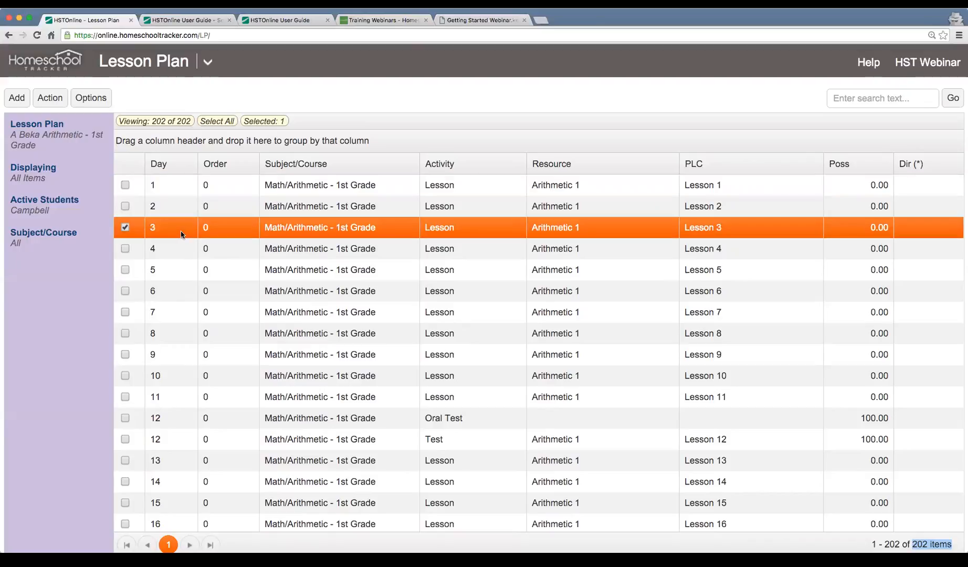
{"action": "left_click", "coordinate": [341, 249]}
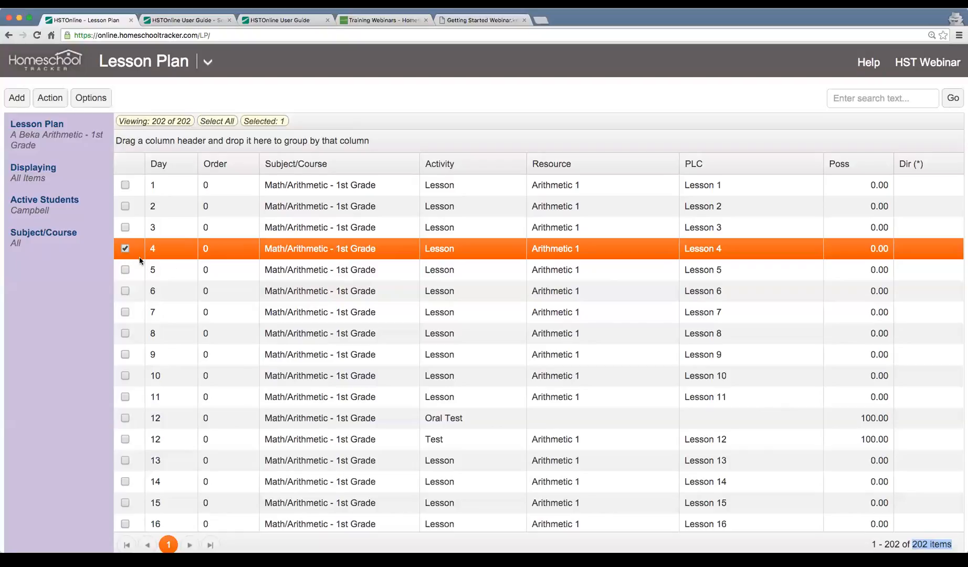
{"action": "left_click", "coordinate": [14, 99]}
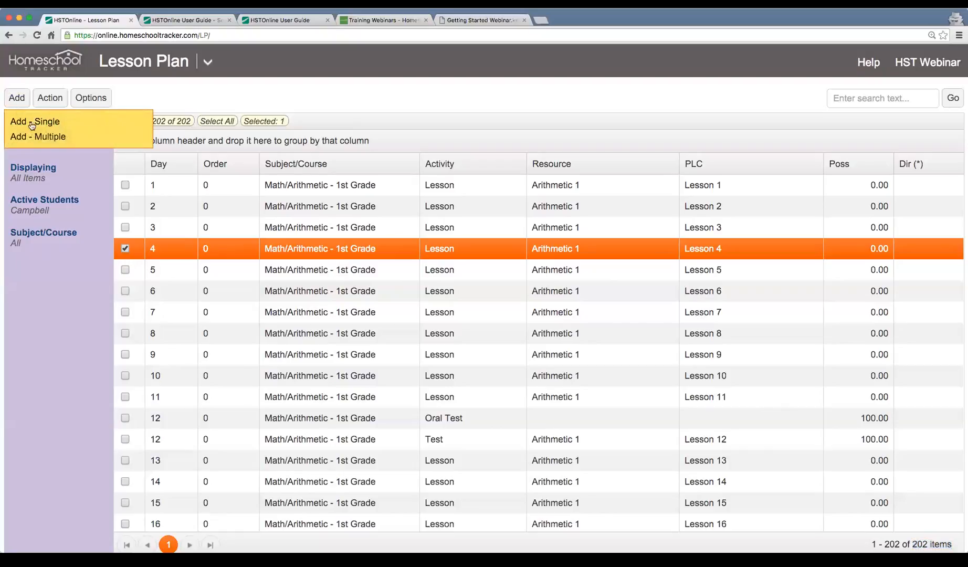
Start adding multiple items and rename the target plan to 'Sample Plan'.
{"action": "left_click", "coordinate": [93, 142]}
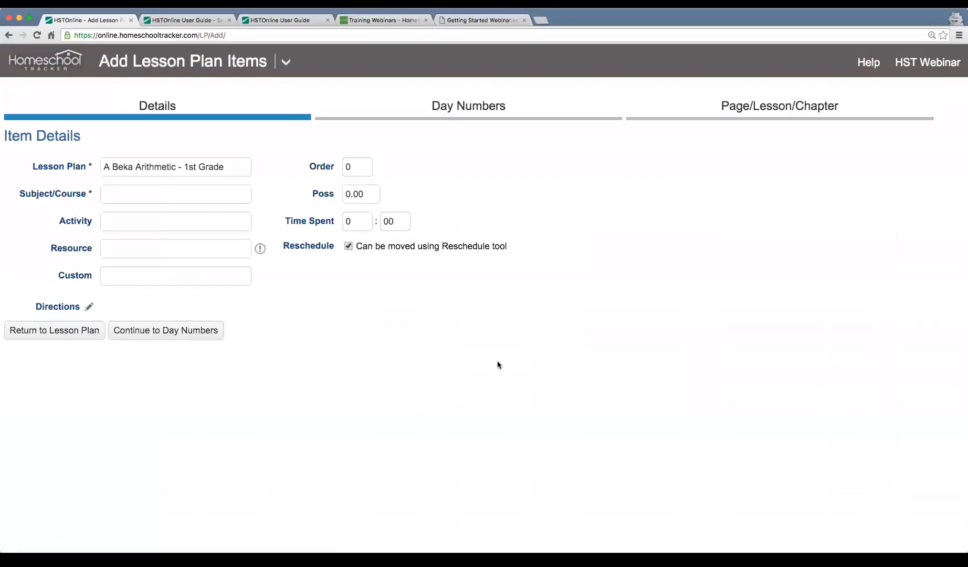
{"action": "left_click_drag", "start_coordinate": [104, 167], "coordinate": [236, 165]}
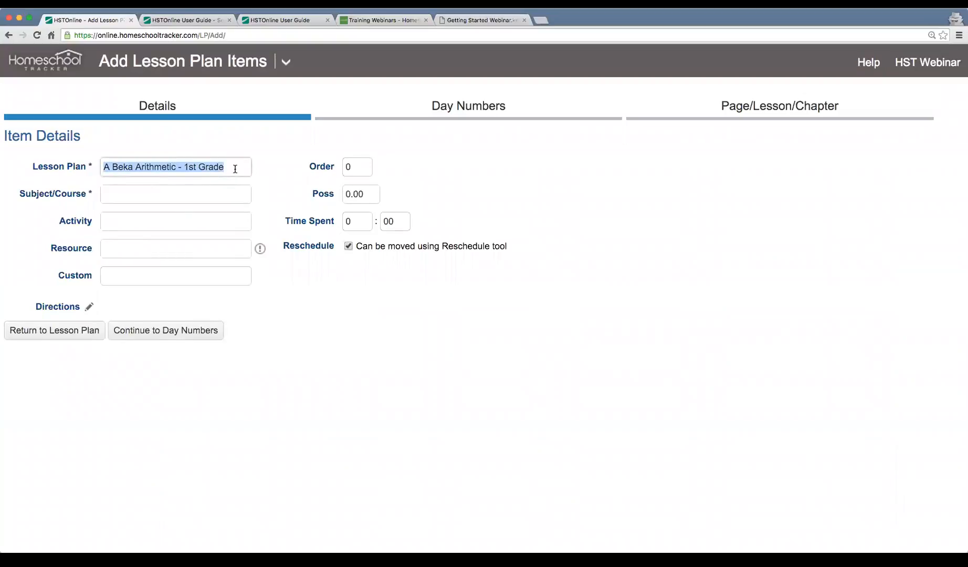
{"action": "key", "text": "BackSpace"}
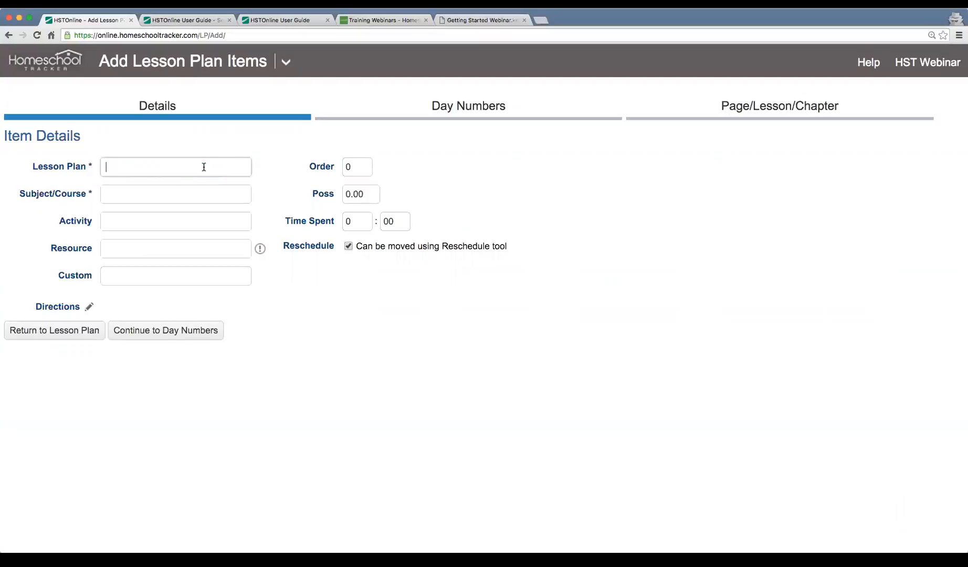
{"action": "type", "text": "Sample Plan"}
{"action": "key", "text": "Tab"}
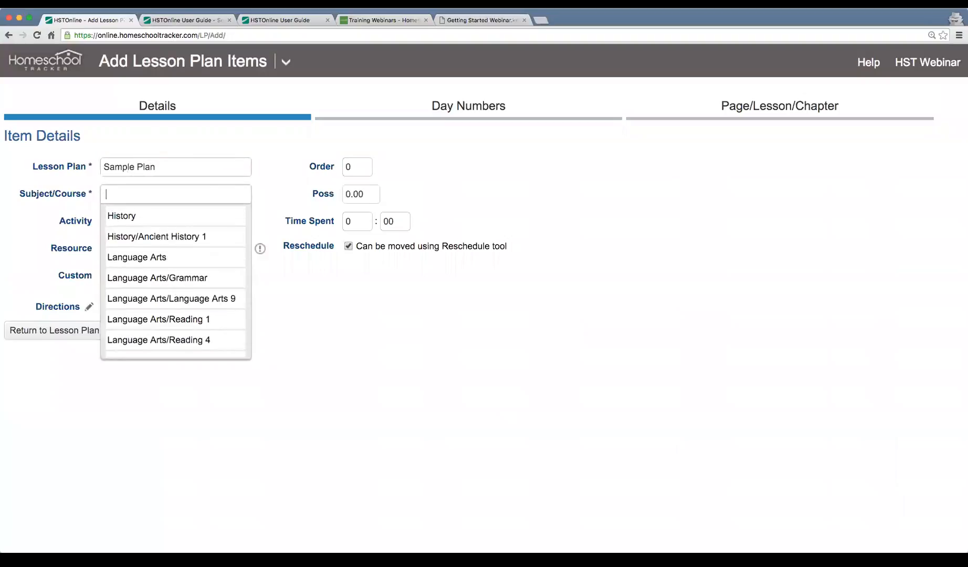
Set subject History/Ancient History 1, activity Lesson, spelling manual resource, and 10 possible points.
{"action": "left_click", "coordinate": [199, 236]}
{"action": "type", "text": "Lesson"}
{"action": "key", "text": "Tab"}
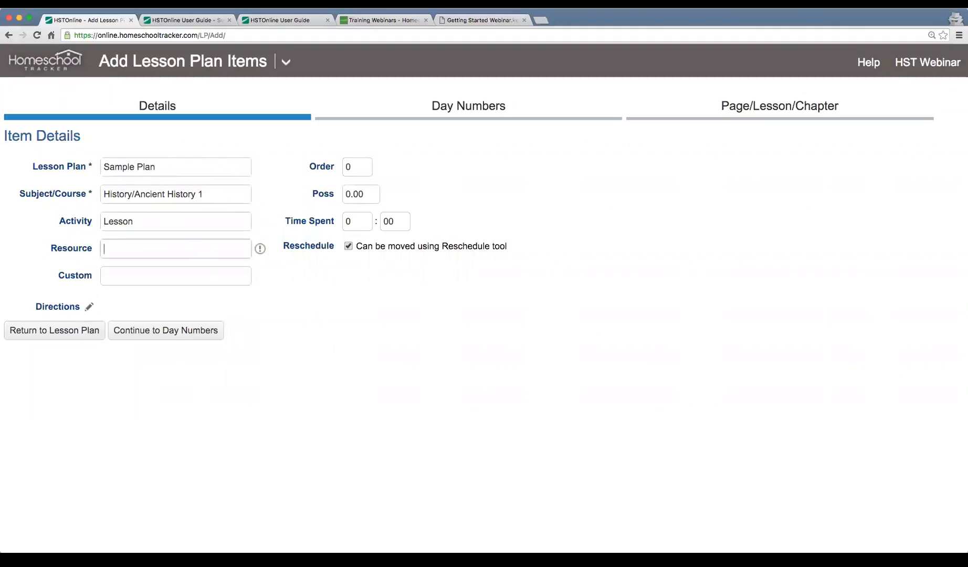
{"action": "left_click", "coordinate": [194, 314]}
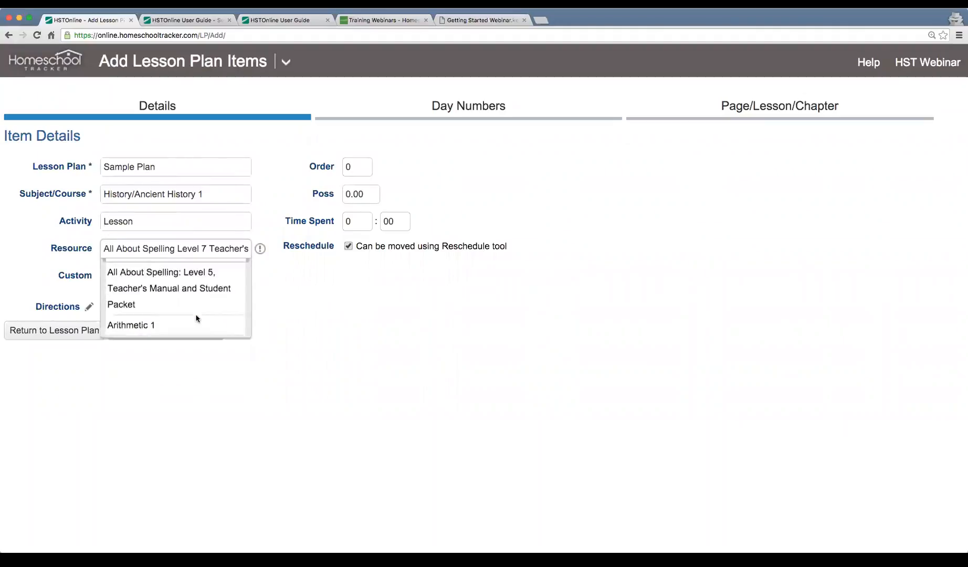
{"action": "left_click", "coordinate": [357, 194]}
{"action": "type", "text": "10"}
{"action": "key", "text": "Tab"}
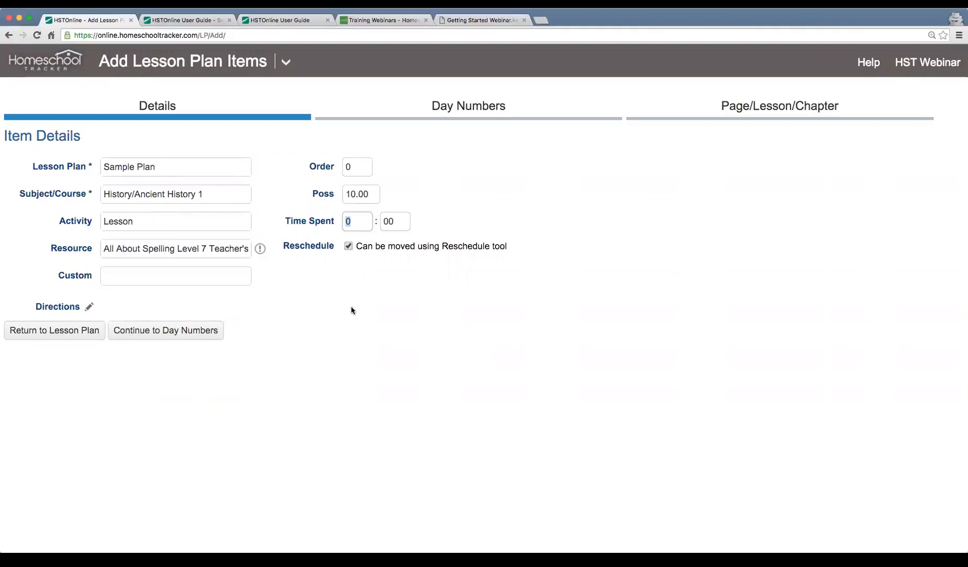
Keep the default starting day and increment, then move on to the PLC options.
{"action": "left_click", "coordinate": [143, 333]}
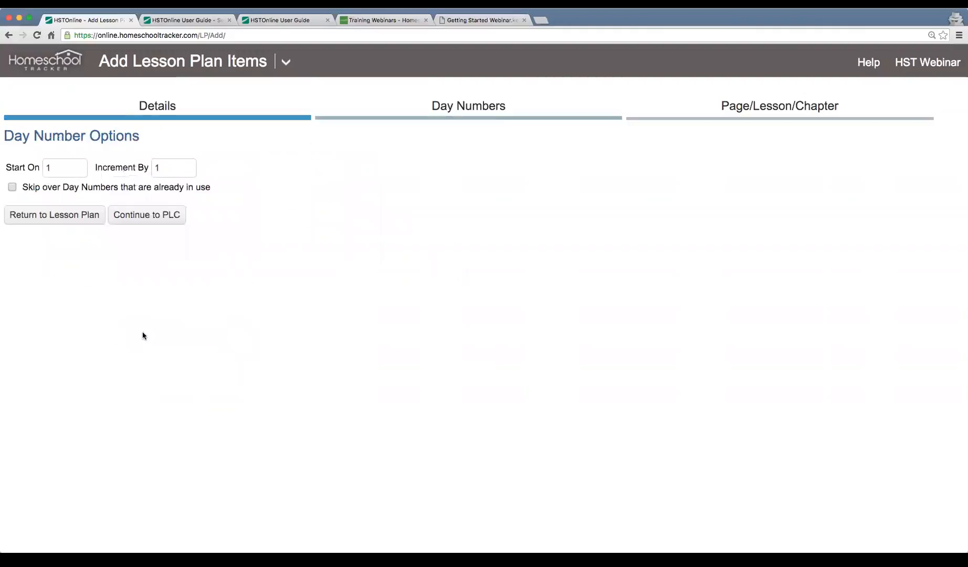
{"action": "double_click", "coordinate": [53, 167]}
{"action": "double_click", "coordinate": [183, 169]}
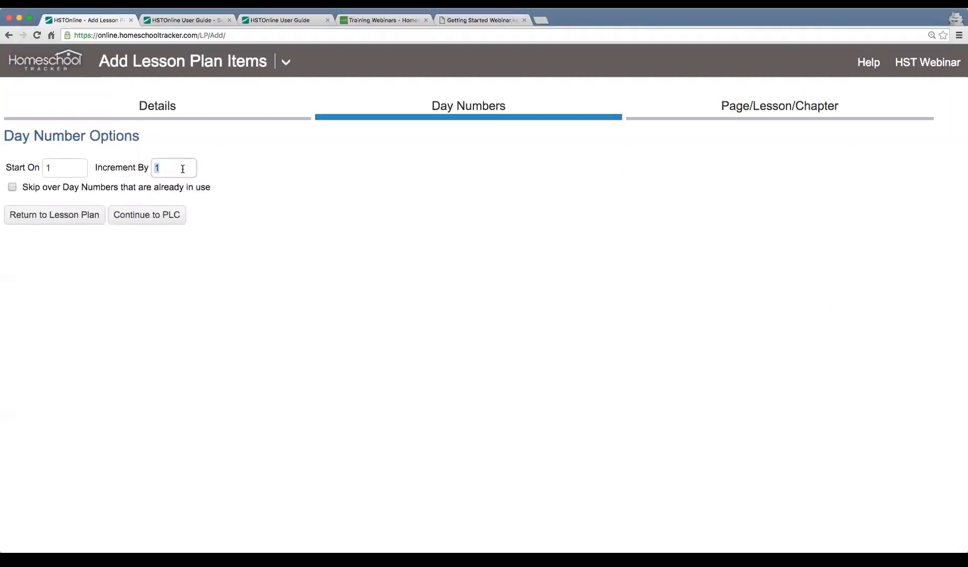
{"action": "left_click", "coordinate": [155, 214]}
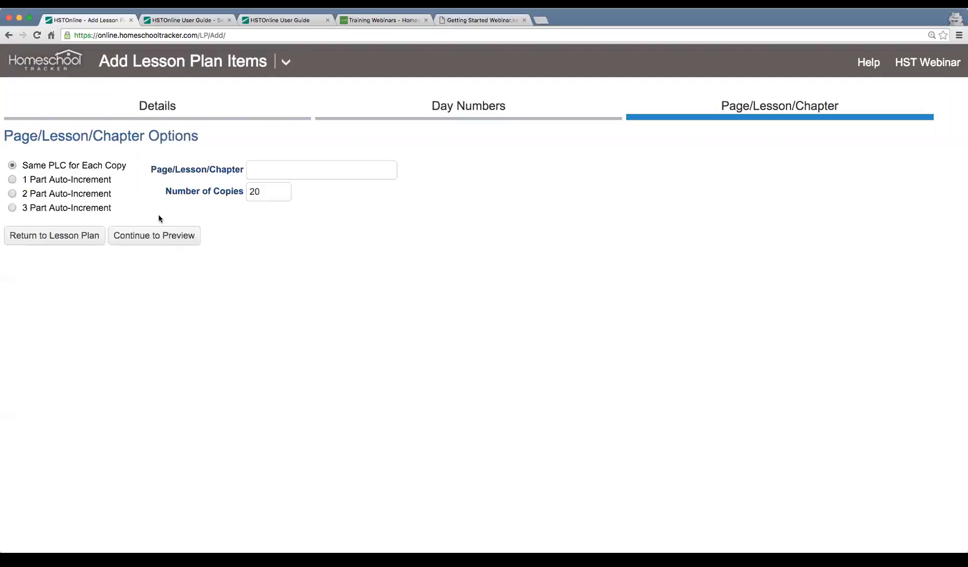
Use 1 Part Auto-Increment with leading text 'Lesson', numbered 1 to 10.
{"action": "left_click", "coordinate": [81, 181]}
{"action": "left_click_drag", "start_coordinate": [216, 224], "coordinate": [159, 224]}
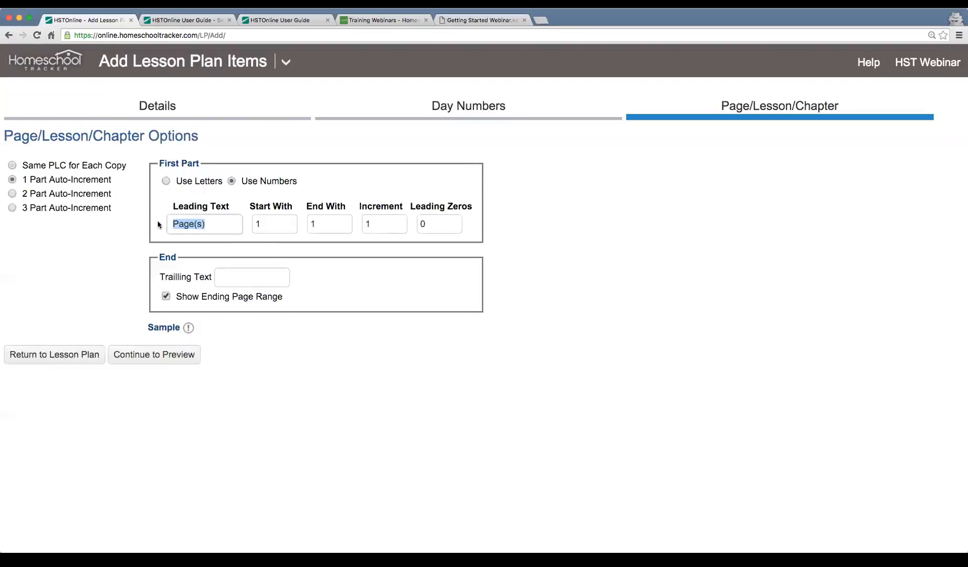
{"action": "type", "text": "Lesson"}
{"action": "key", "text": "Tab"}
{"action": "type", "text": "1"}
{"action": "key", "text": "Tab"}
{"action": "type", "text": "10"}
{"action": "key", "text": "Tab"}
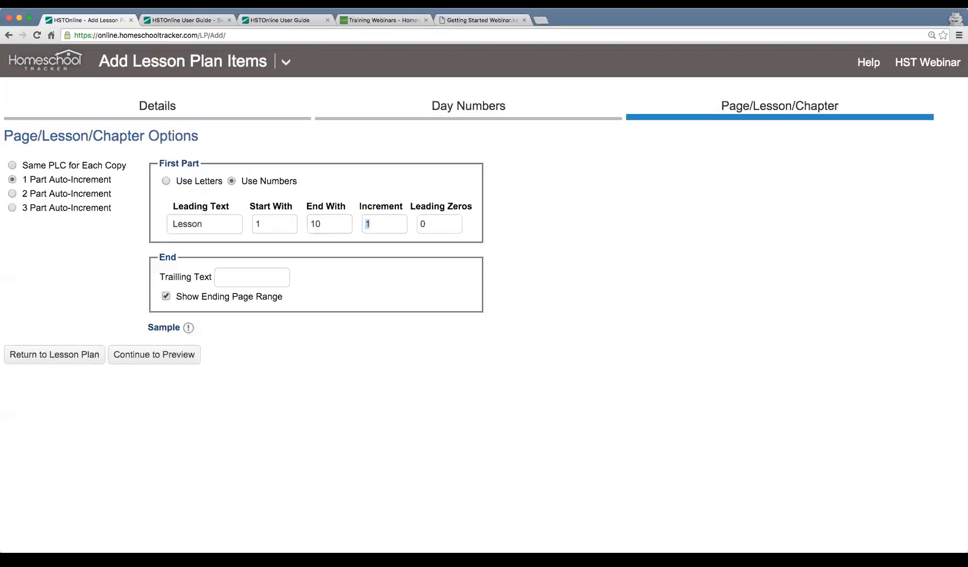
Preview the ten generated lessons, select all, and accept them into the plan.
{"action": "left_click", "coordinate": [155, 356]}
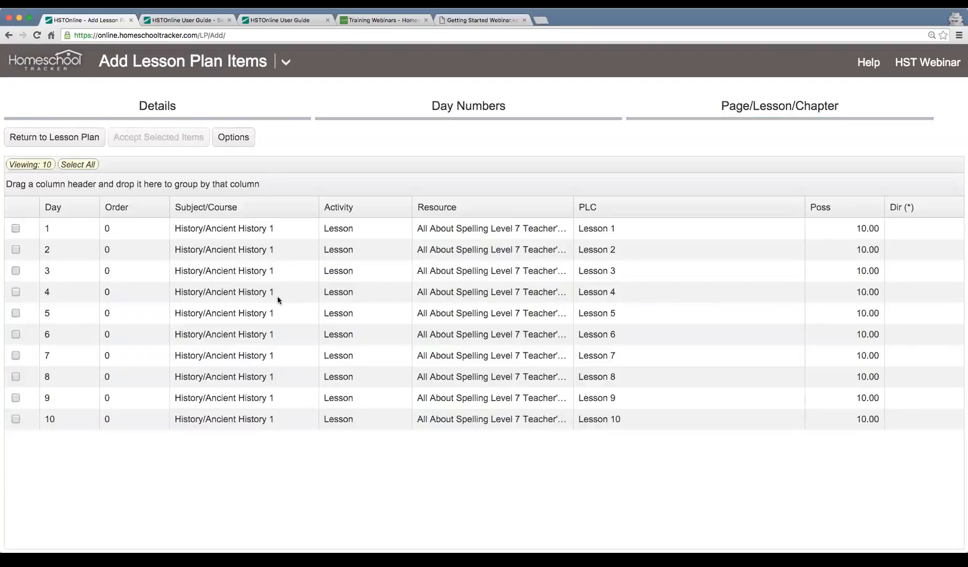
{"action": "left_click", "coordinate": [67, 233]}
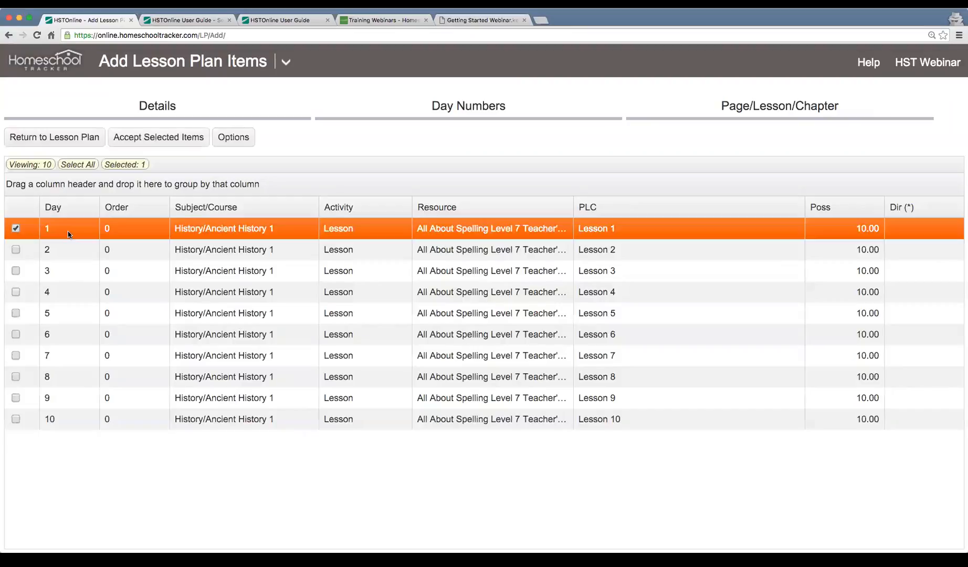
{"action": "left_click", "coordinate": [87, 427]}
{"action": "left_click", "coordinate": [610, 231]}
{"action": "left_click", "coordinate": [598, 419]}
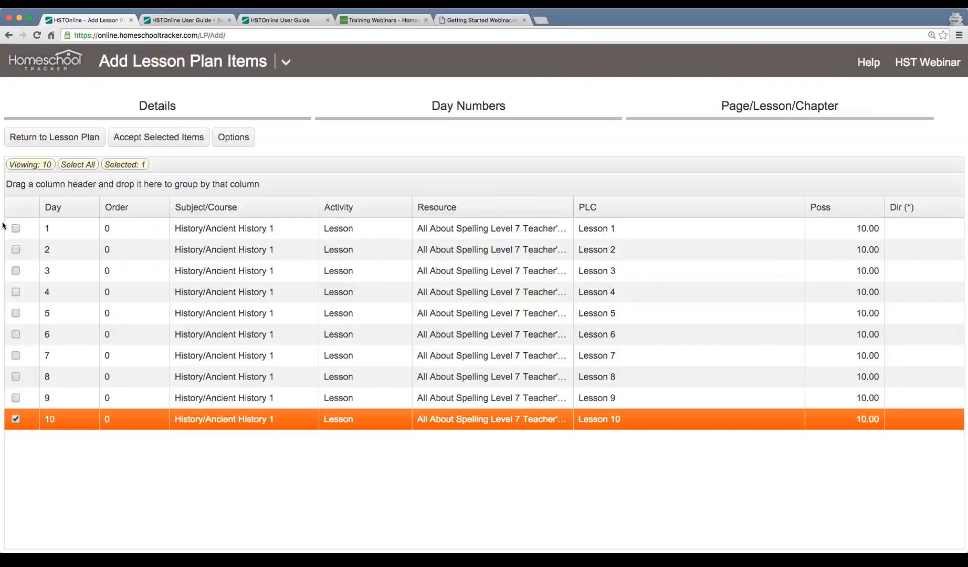
{"action": "left_click", "coordinate": [77, 165]}
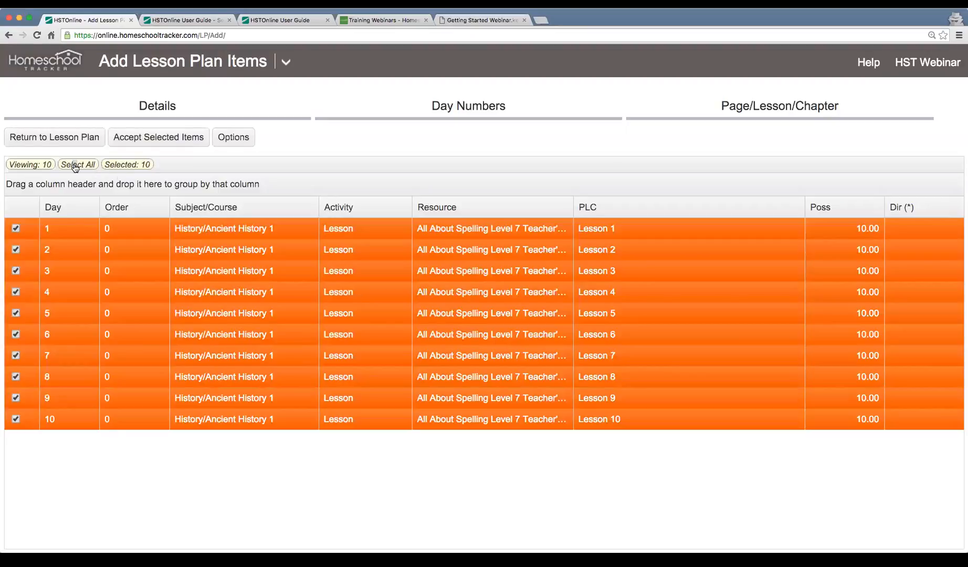
{"action": "left_click", "coordinate": [177, 142]}
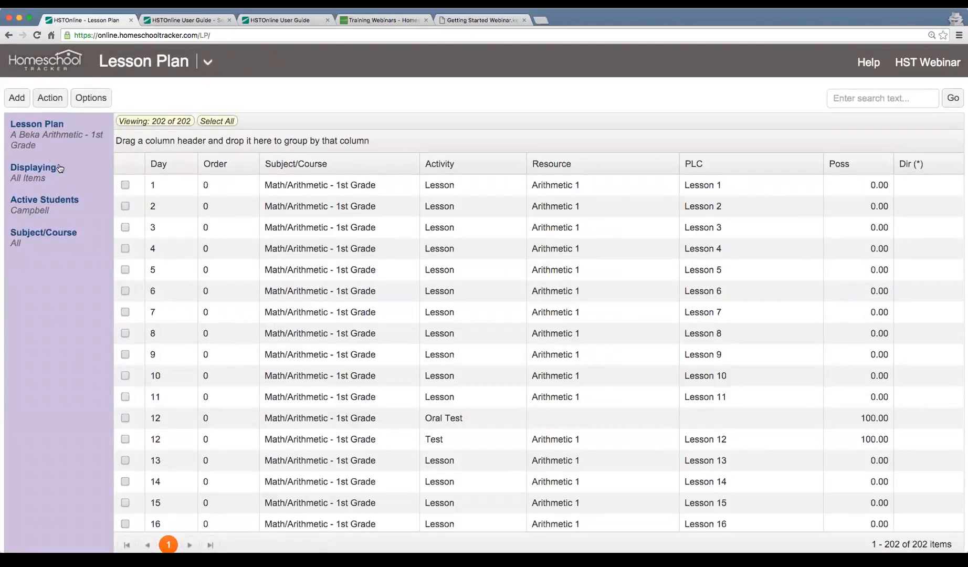
Load the Sample Plan's items and narrow the PLC column.
{"action": "left_click", "coordinate": [37, 146]}
{"action": "type", "text": "sa"}
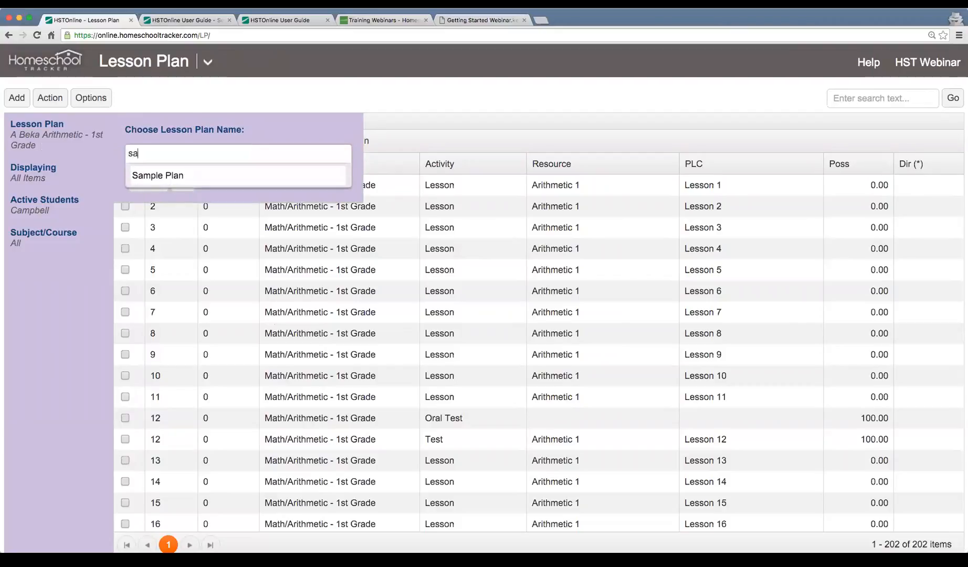
{"action": "left_click", "coordinate": [173, 177]}
{"action": "left_click", "coordinate": [184, 184]}
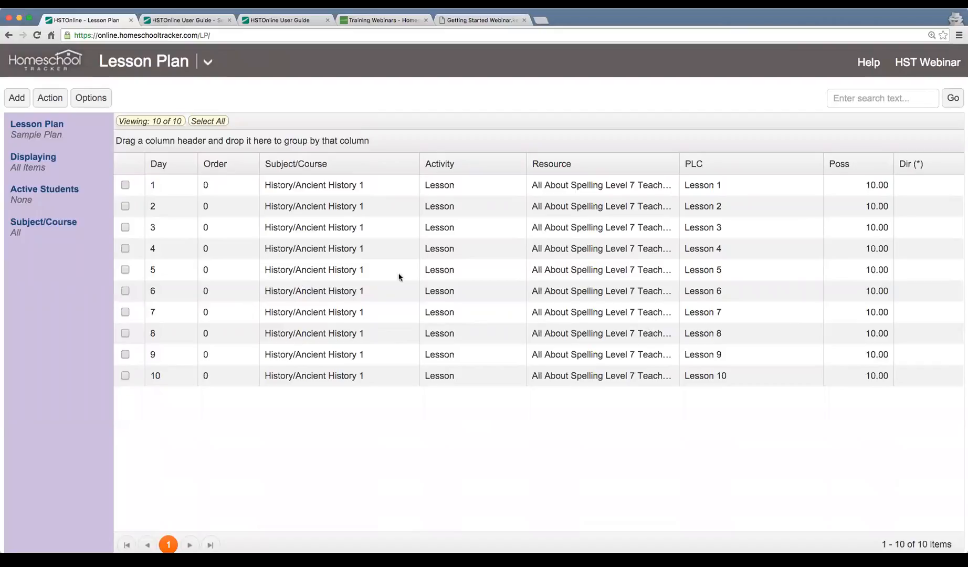
{"action": "left_click_drag", "start_coordinate": [828, 167], "coordinate": [782, 164]}
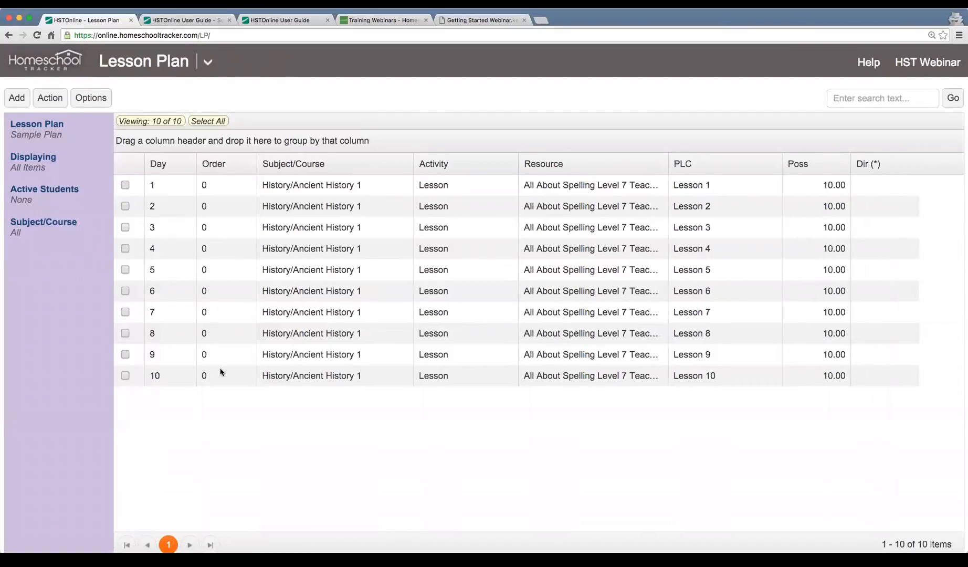
Check the Lesson 1 and 2 rows, then start adding a single plan item.
{"action": "left_click", "coordinate": [288, 188]}
{"action": "left_click", "coordinate": [288, 202]}
{"action": "left_click", "coordinate": [284, 185]}
{"action": "left_click", "coordinate": [284, 204]}
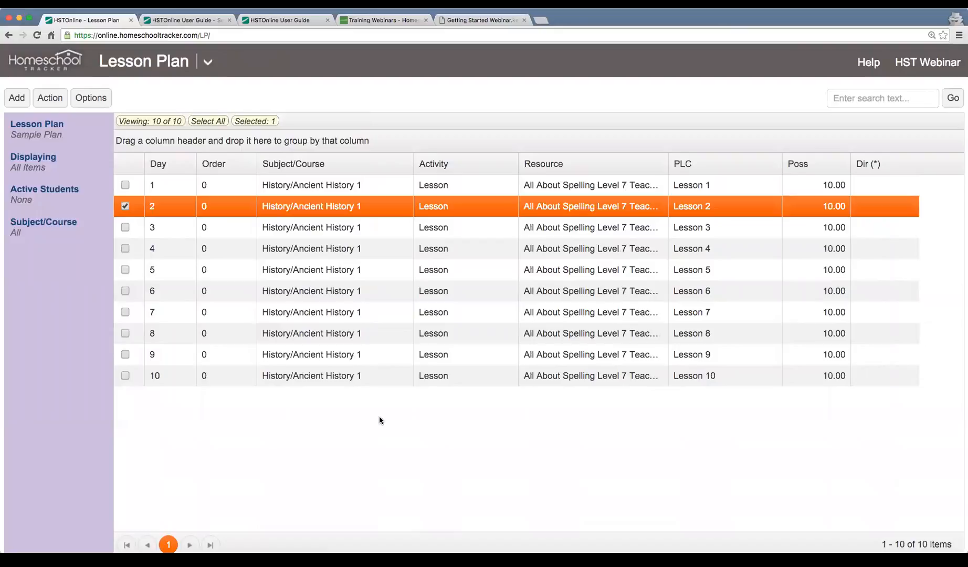
{"action": "left_click", "coordinate": [184, 185]}
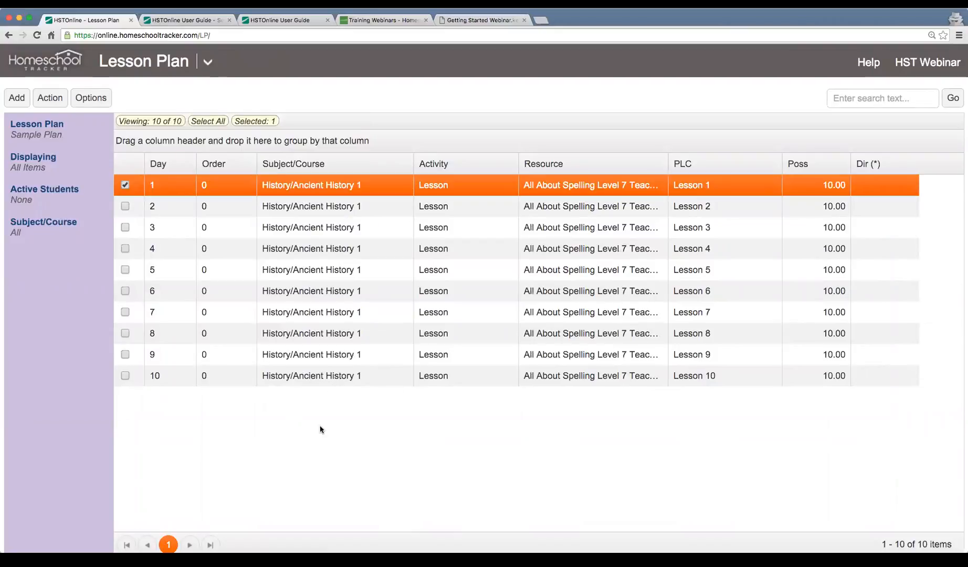
{"action": "left_click", "coordinate": [16, 99]}
{"action": "left_click", "coordinate": [53, 120]}
Save a History/Ancient History 1 item with activity 'Test' and 100 possible points.
{"action": "left_click", "coordinate": [338, 137]}
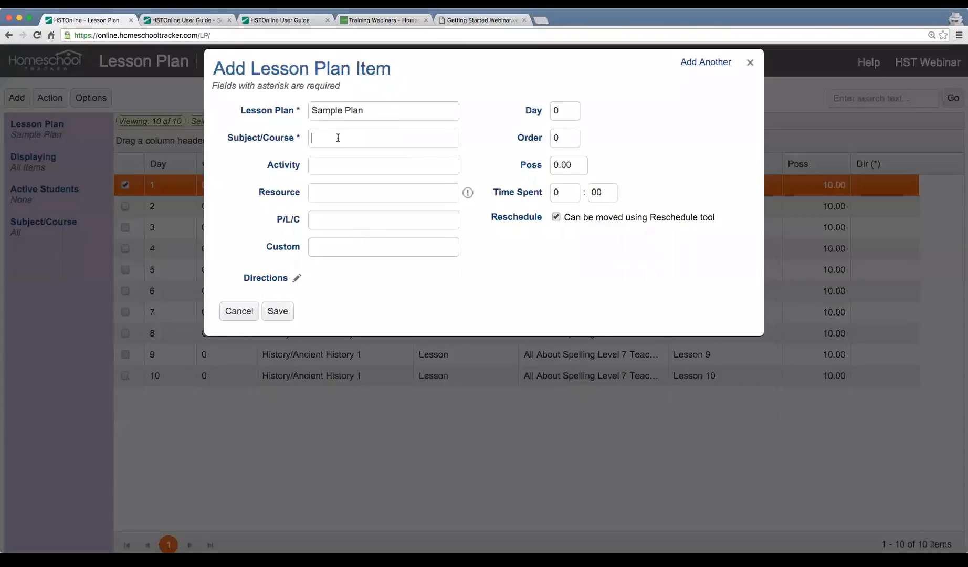
{"action": "left_click", "coordinate": [398, 180]}
{"action": "left_click", "coordinate": [393, 166]}
{"action": "type", "text": "Test"}
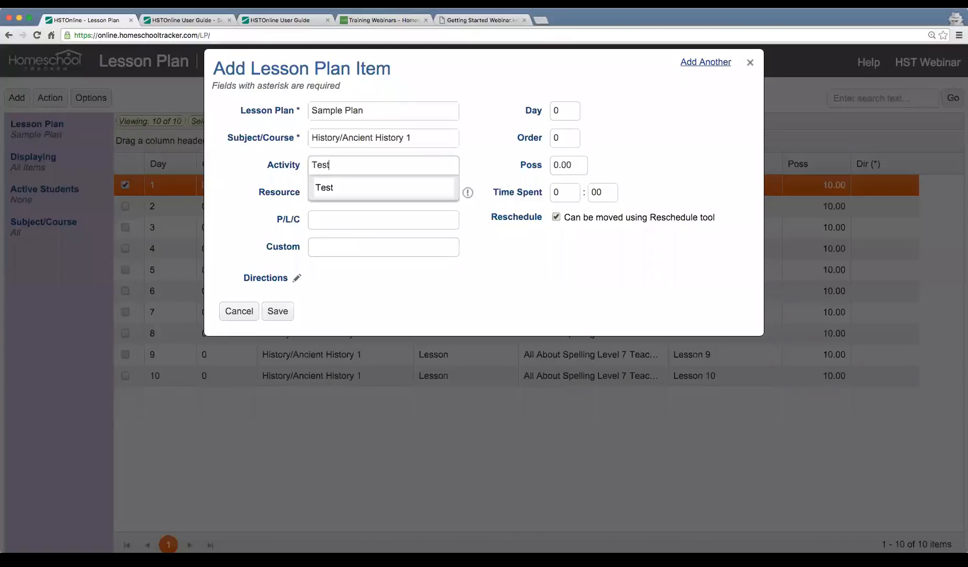
{"action": "left_click", "coordinate": [381, 187]}
{"action": "left_click", "coordinate": [578, 167]}
{"action": "type", "text": "100"}
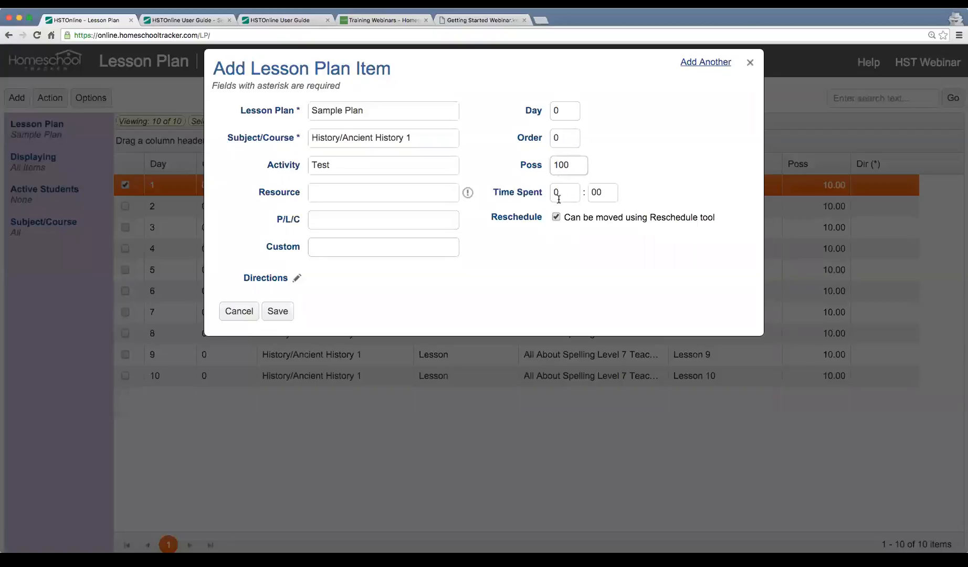
{"action": "left_click", "coordinate": [276, 311]}
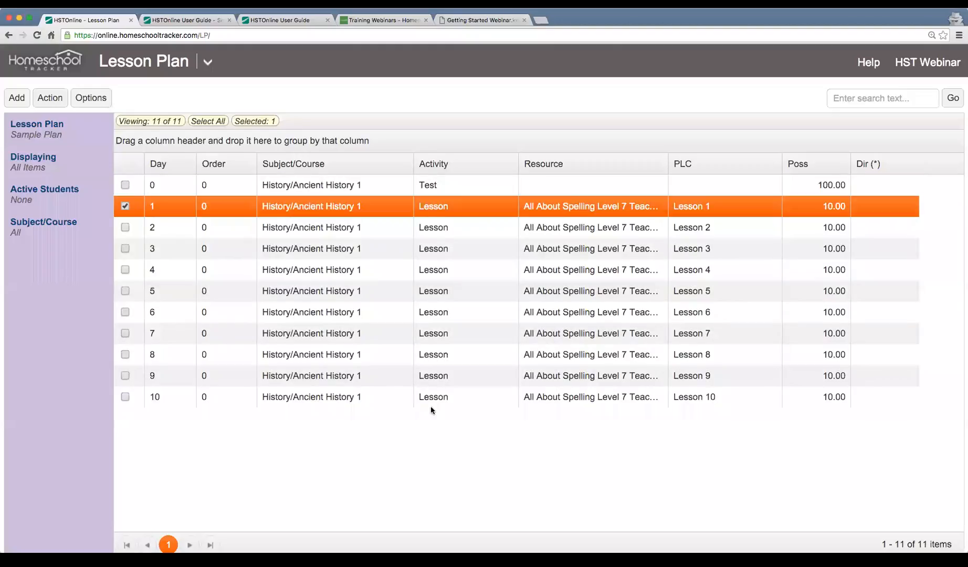
{"action": "left_click", "coordinate": [355, 186]}
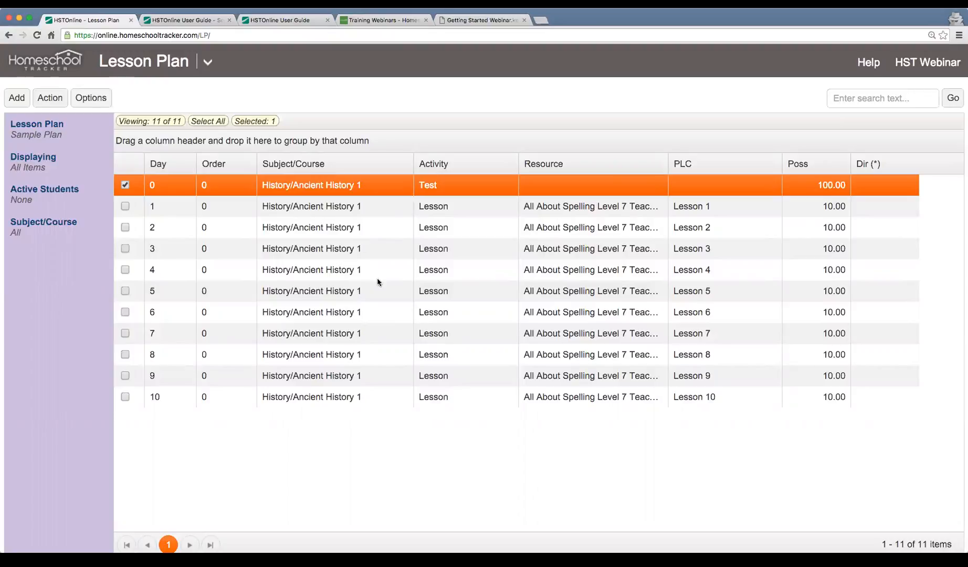
Change the Test item's day from 0 to 11 so it follows Lesson 10.
{"action": "double_click", "coordinate": [380, 188]}
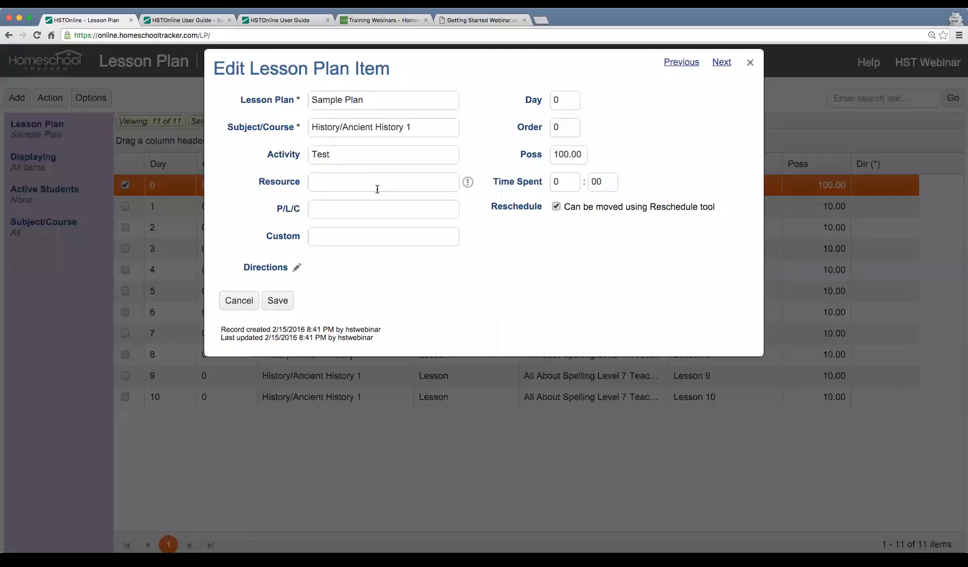
{"action": "double_click", "coordinate": [571, 98]}
{"action": "type", "text": "11"}
{"action": "left_click", "coordinate": [278, 301]}
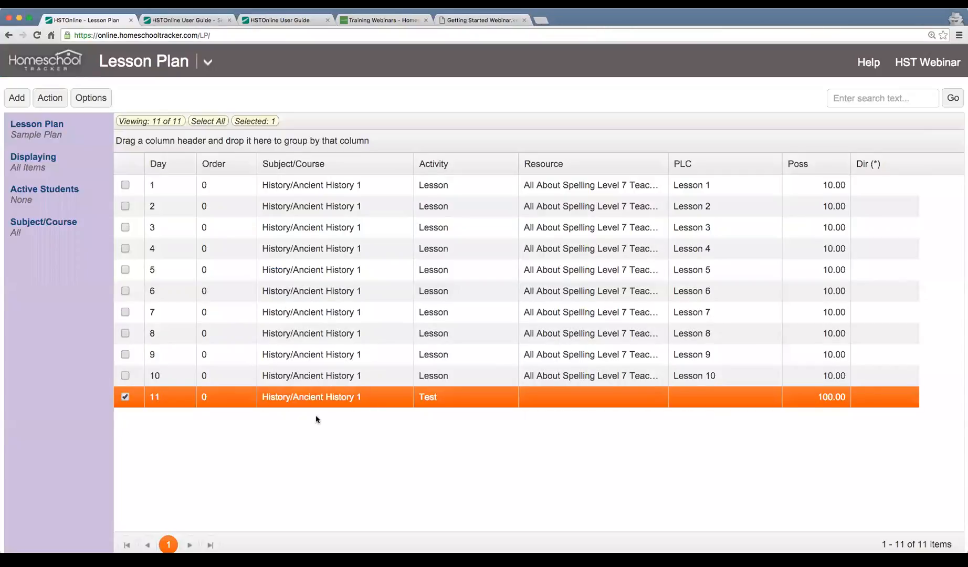
{"action": "scroll", "coordinate": [315, 393], "scroll_direction": "down", "scroll_amount": 1}
{"action": "left_click", "coordinate": [340, 378]}
{"action": "left_click", "coordinate": [341, 390]}
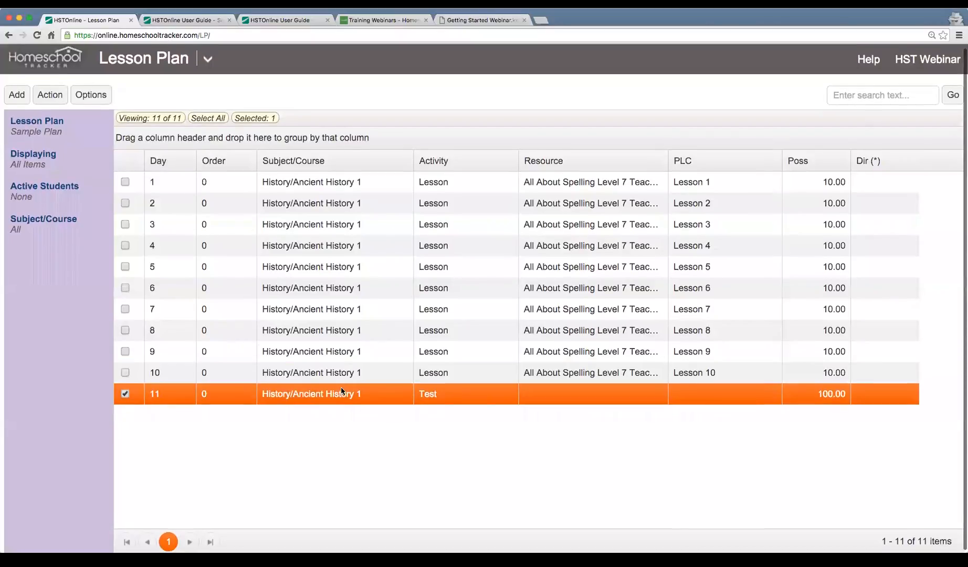
{"action": "scroll", "coordinate": [421, 451], "scroll_direction": "up", "scroll_amount": 1}
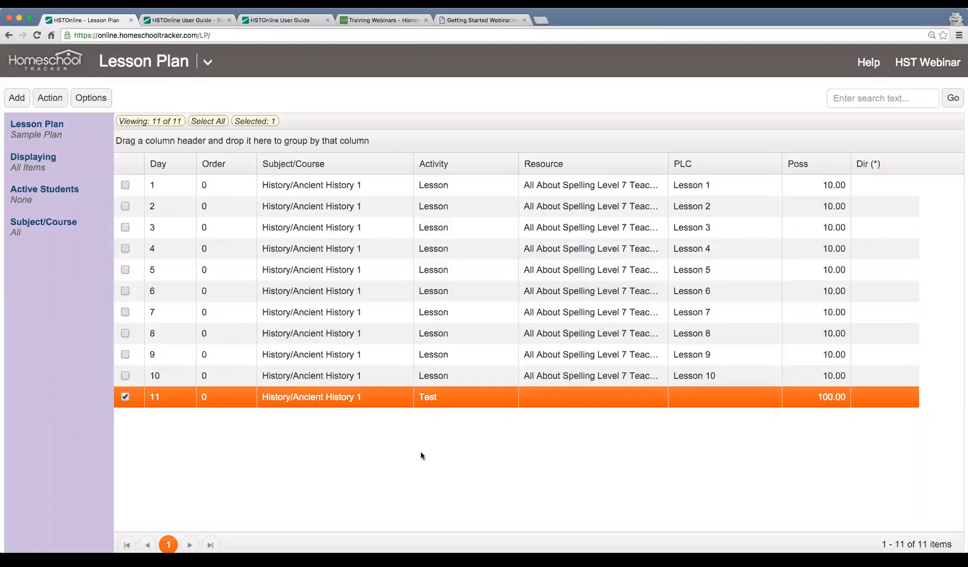
Highlight the webinar slide's 'Import a Lesson Plan' point, then return to Sample Plan.
{"action": "left_click", "coordinate": [388, 21]}
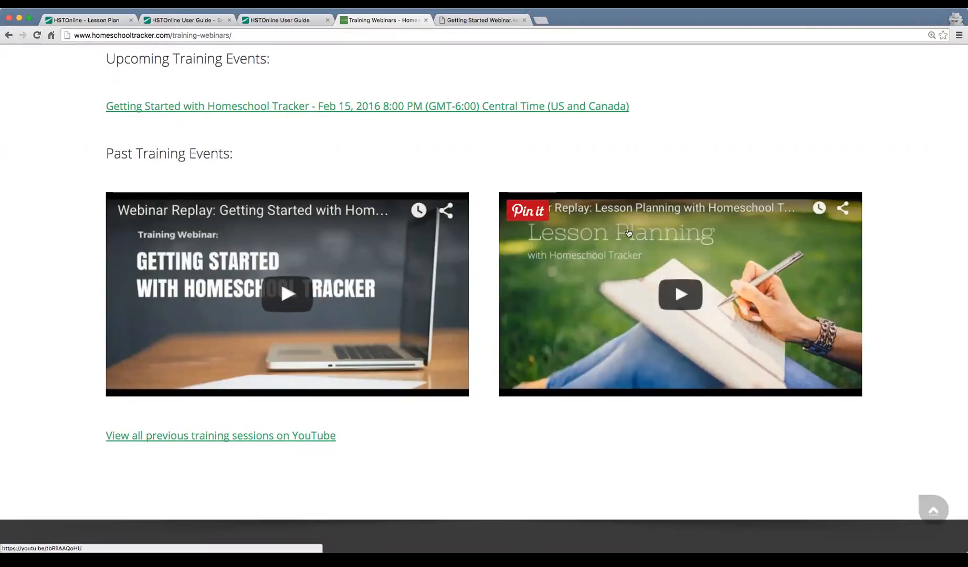
{"action": "left_click", "coordinate": [91, 21]}
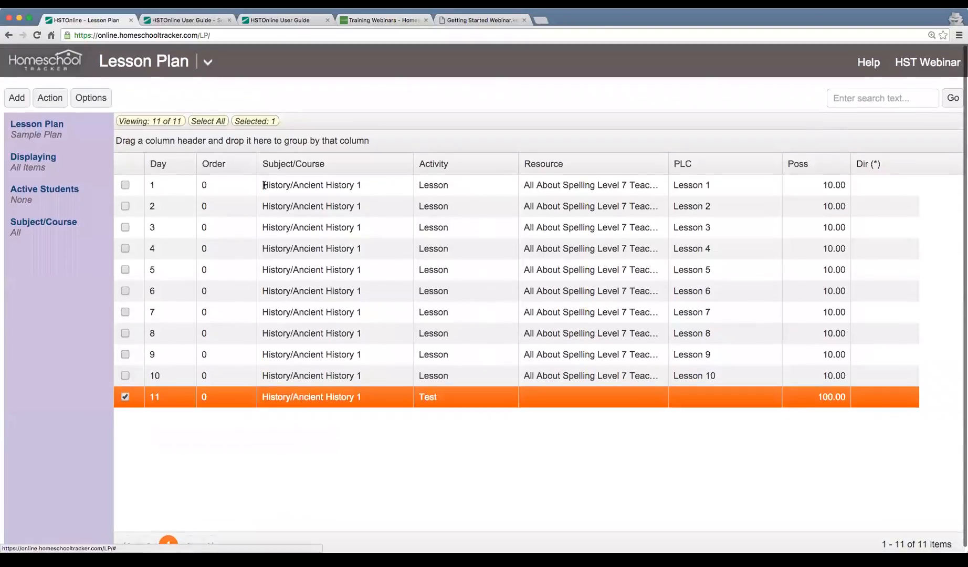
{"action": "left_click", "coordinate": [264, 185]}
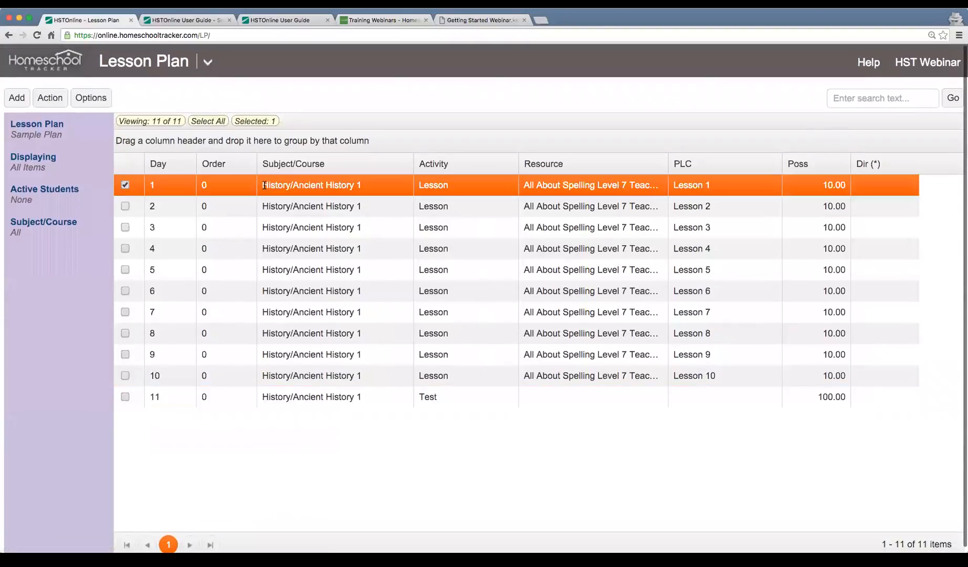
{"action": "left_click", "coordinate": [494, 21]}
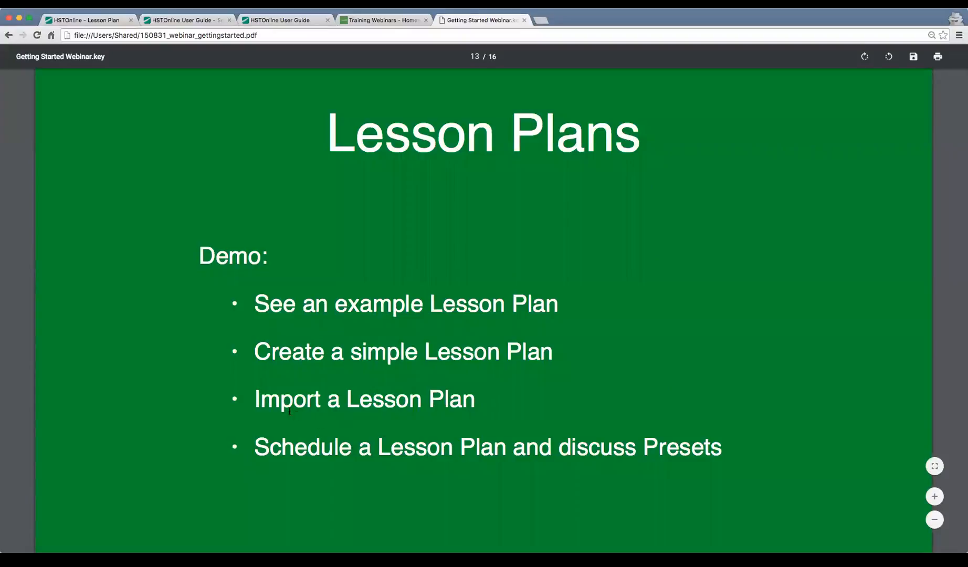
{"action": "left_click_drag", "start_coordinate": [256, 403], "coordinate": [474, 402]}
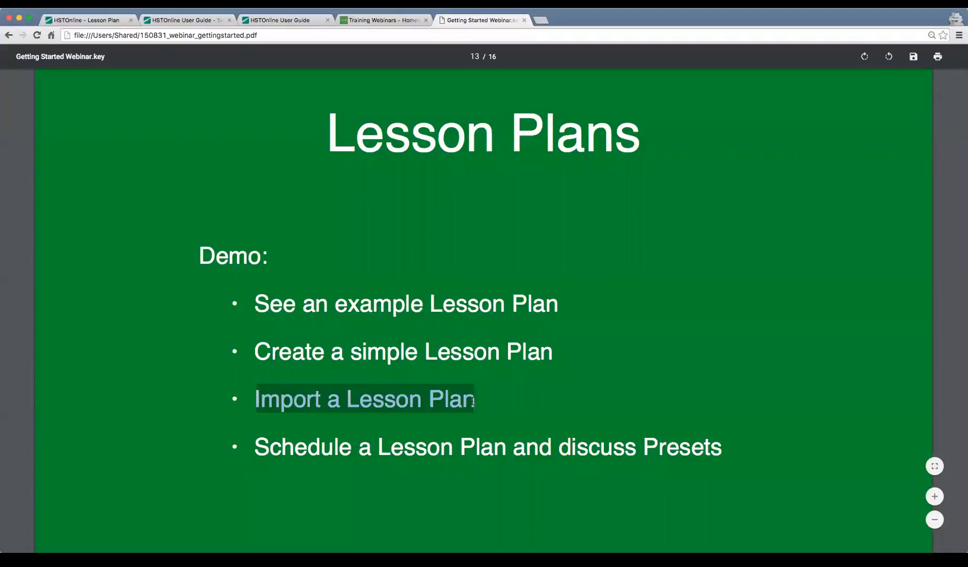
{"action": "left_click", "coordinate": [472, 402]}
{"action": "key", "text": "ctrl+Tab"}
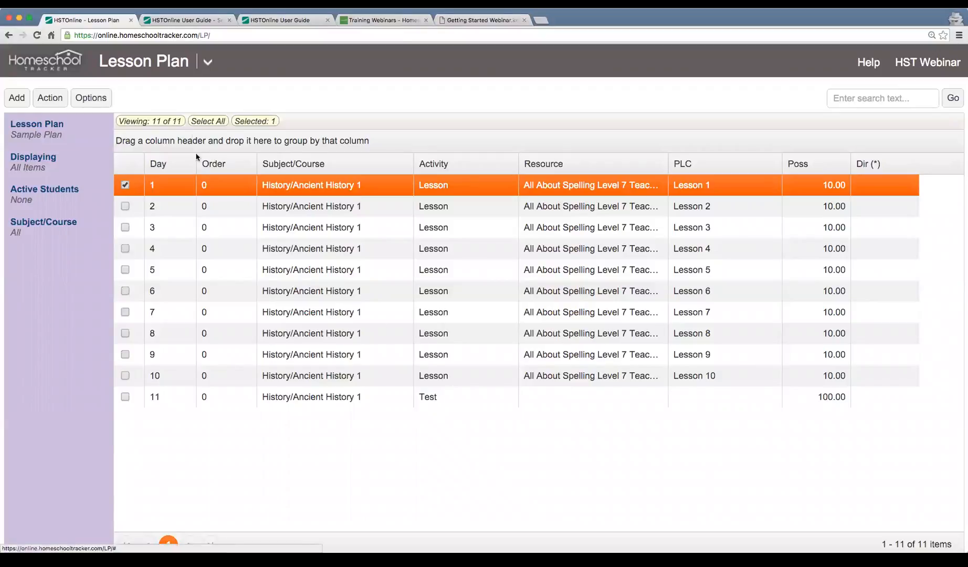
Go to Shared Lesson Plans and clear the previous search text.
{"action": "left_click", "coordinate": [208, 61]}
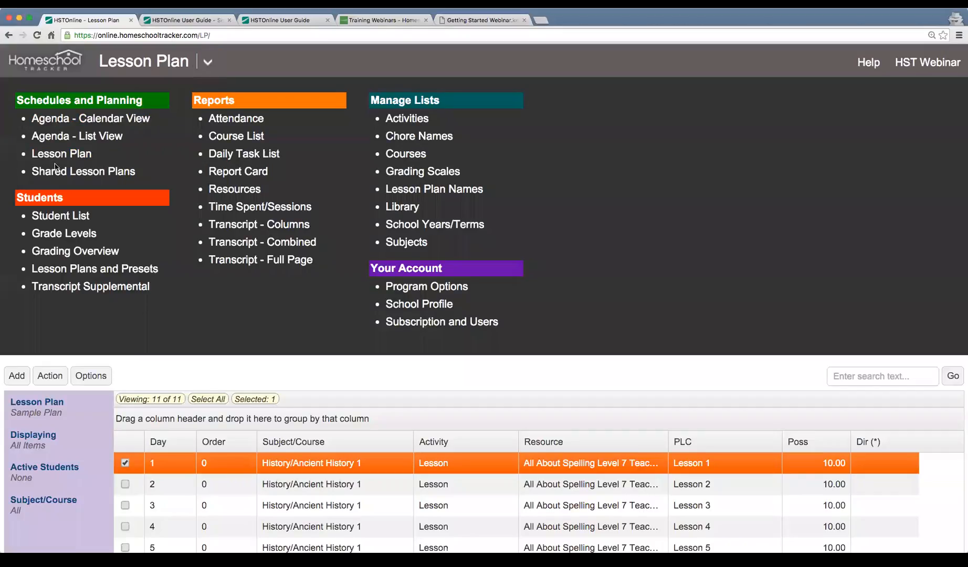
{"action": "left_click", "coordinate": [78, 174]}
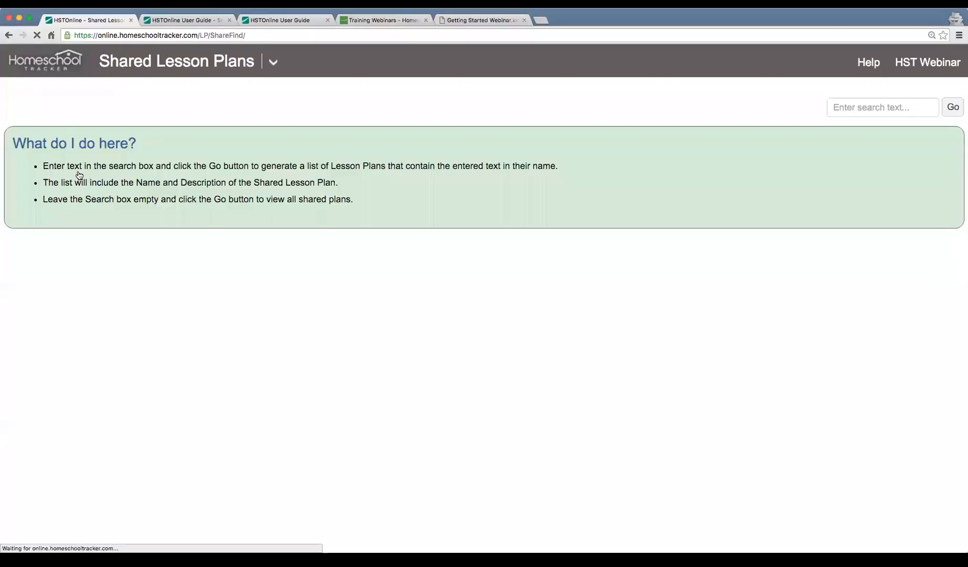
{"action": "left_click_drag", "start_coordinate": [879, 113], "coordinate": [795, 108]}
{"action": "key", "text": "BackSpace"}
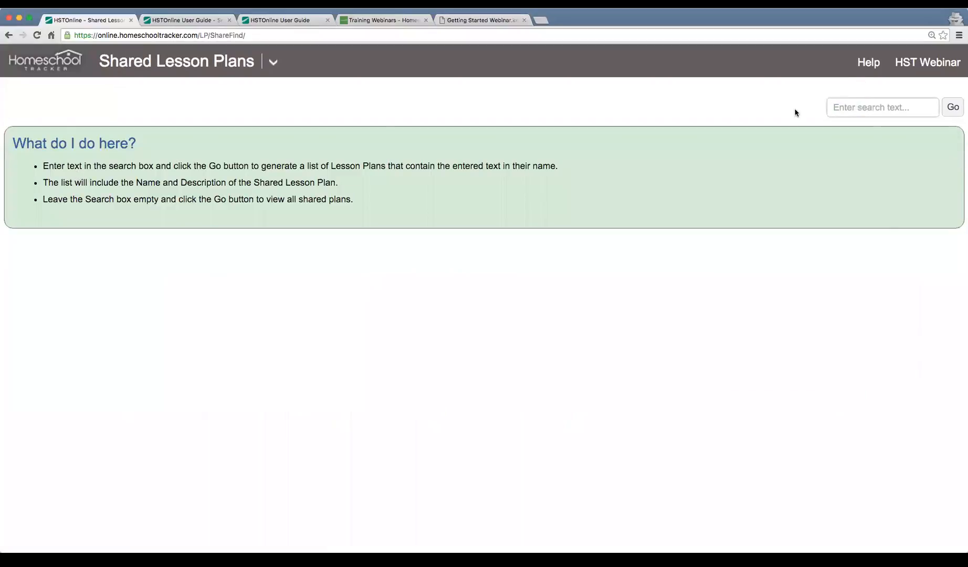
List every shared lesson plan with an empty search and scroll through the results.
{"action": "left_click", "coordinate": [949, 113]}
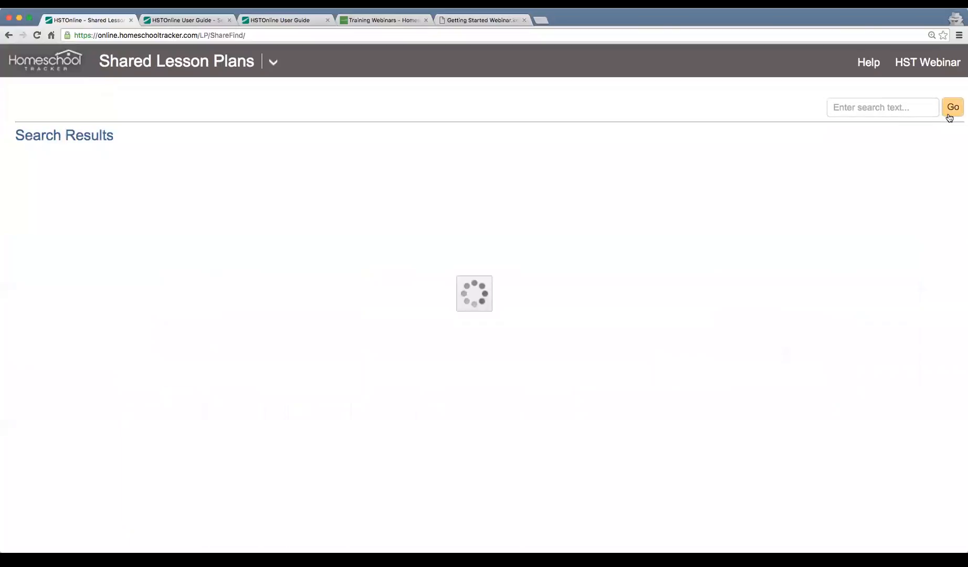
{"action": "scroll", "coordinate": [582, 297], "scroll_direction": "down", "scroll_amount": 10}
{"action": "scroll", "coordinate": [582, 297], "scroll_direction": "down", "scroll_amount": 5}
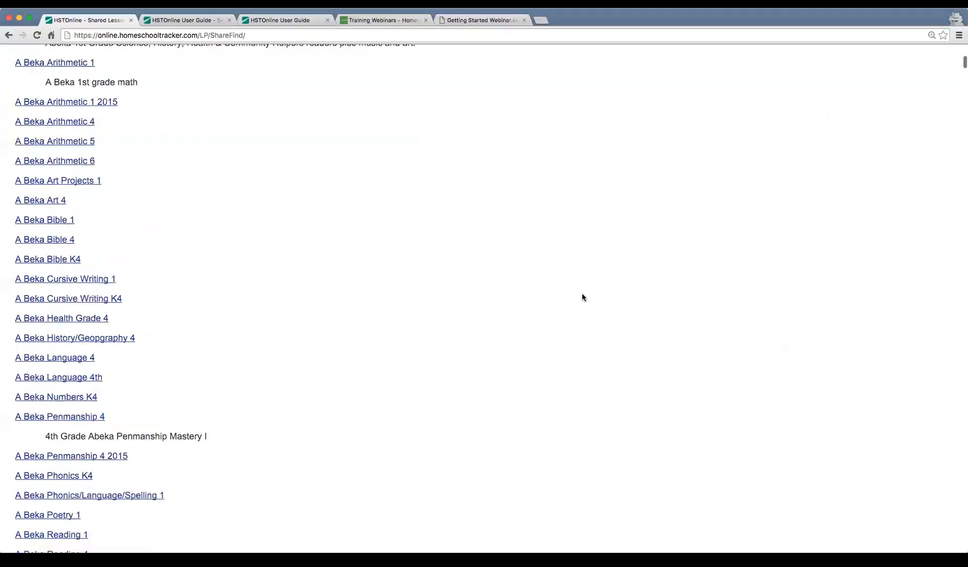
{"action": "scroll", "coordinate": [582, 297], "scroll_direction": "down", "scroll_amount": 20}
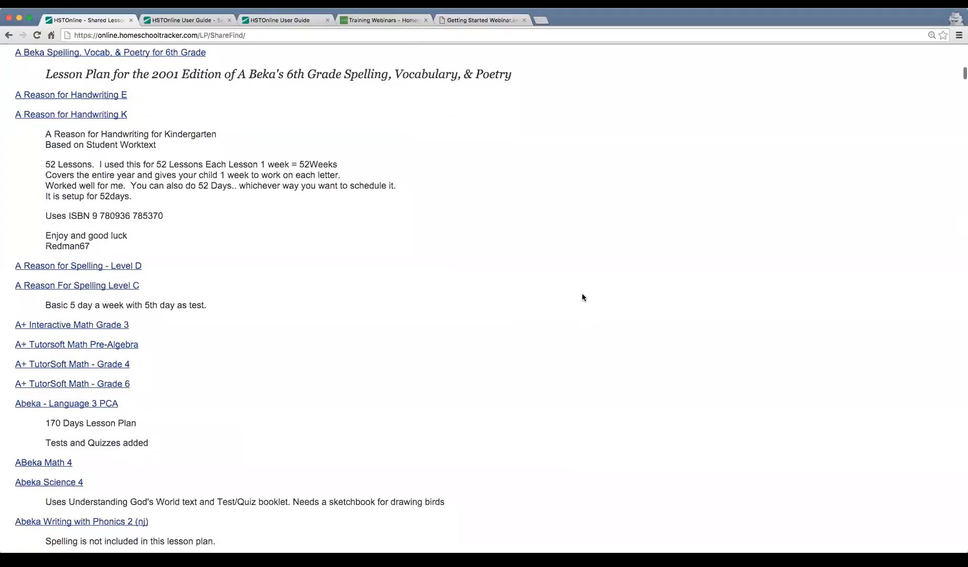
{"action": "scroll", "coordinate": [582, 297], "scroll_direction": "down", "scroll_amount": 20}
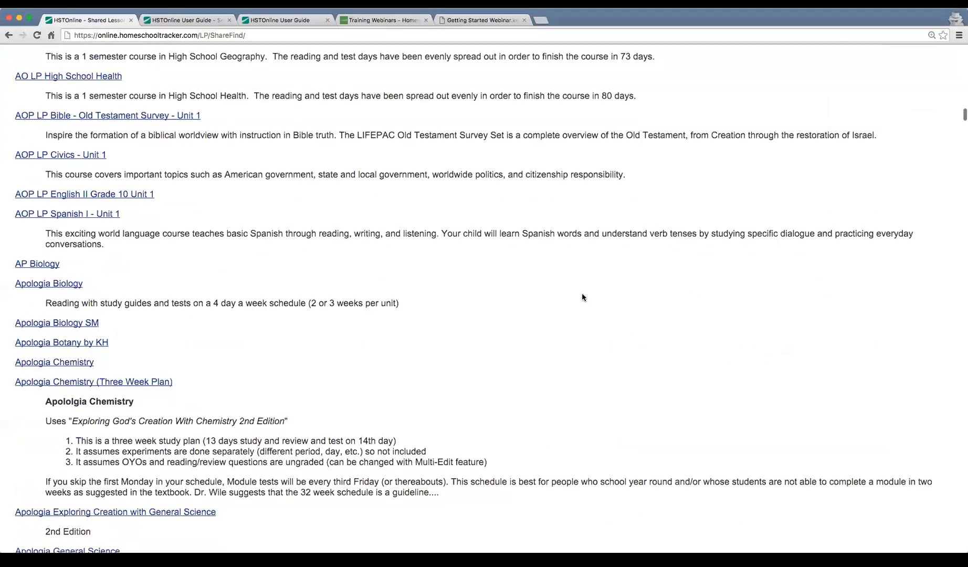
{"action": "scroll", "coordinate": [581, 297], "scroll_direction": "down", "scroll_amount": 20}
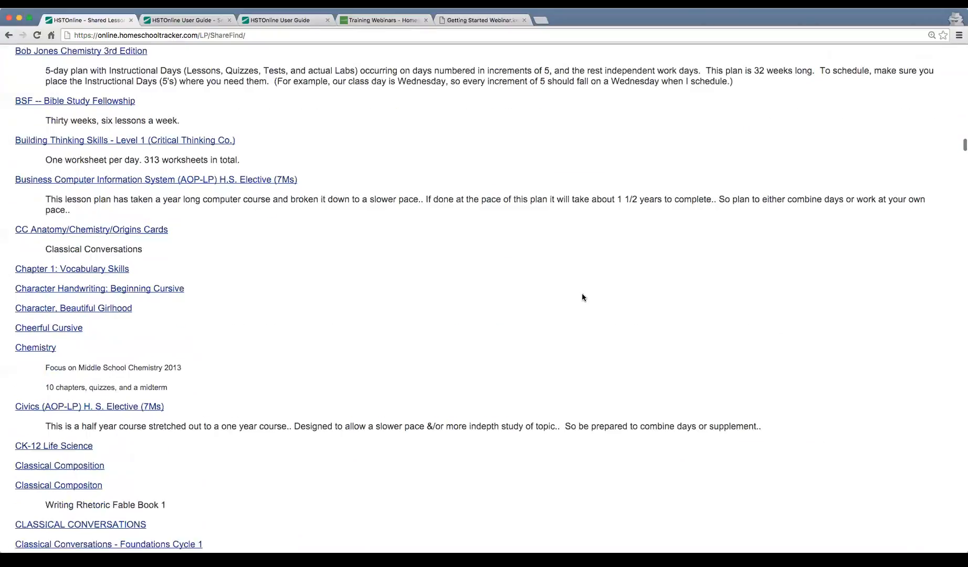
{"action": "scroll", "coordinate": [582, 297], "scroll_direction": "down", "scroll_amount": 20}
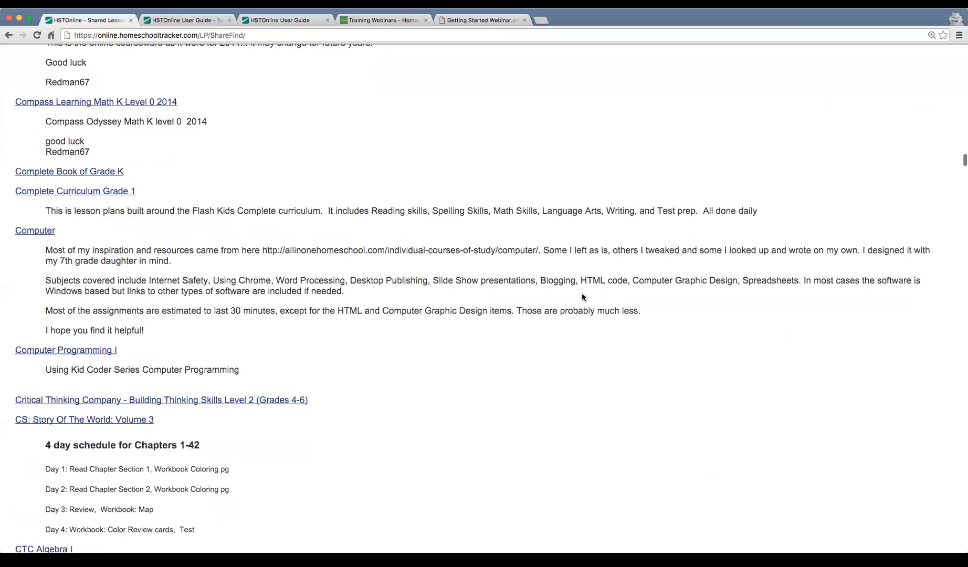
{"action": "scroll", "coordinate": [581, 297], "scroll_direction": "down", "scroll_amount": 1}
{"action": "scroll", "coordinate": [581, 297], "scroll_direction": "down", "scroll_amount": 9}
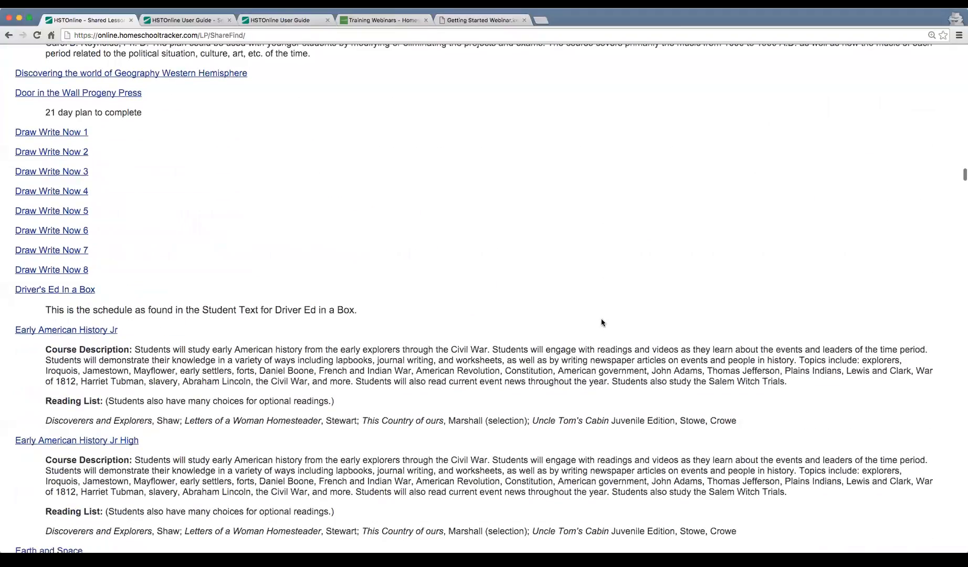
{"action": "scroll", "coordinate": [602, 322], "scroll_direction": "down", "scroll_amount": 8}
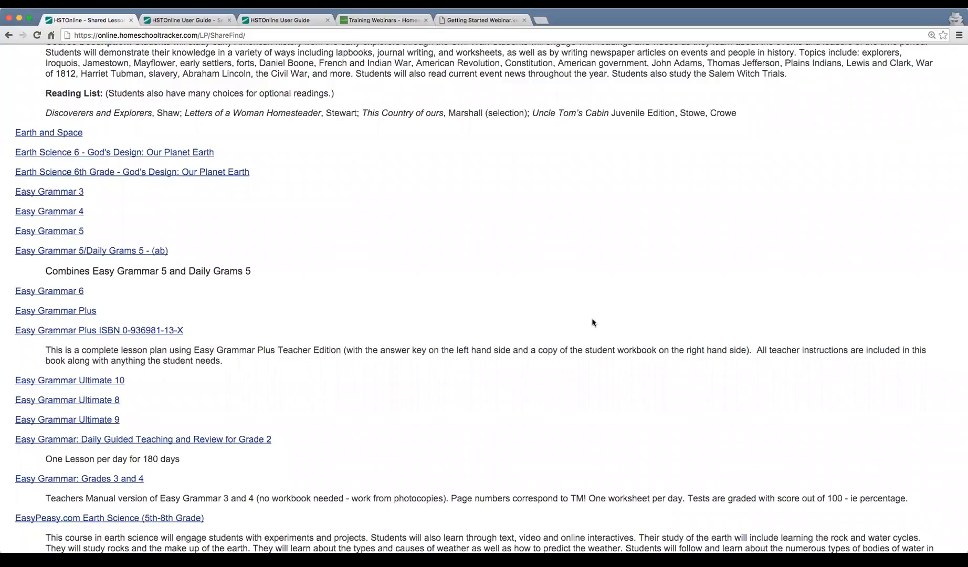
{"action": "scroll", "coordinate": [593, 321], "scroll_direction": "down", "scroll_amount": 1}
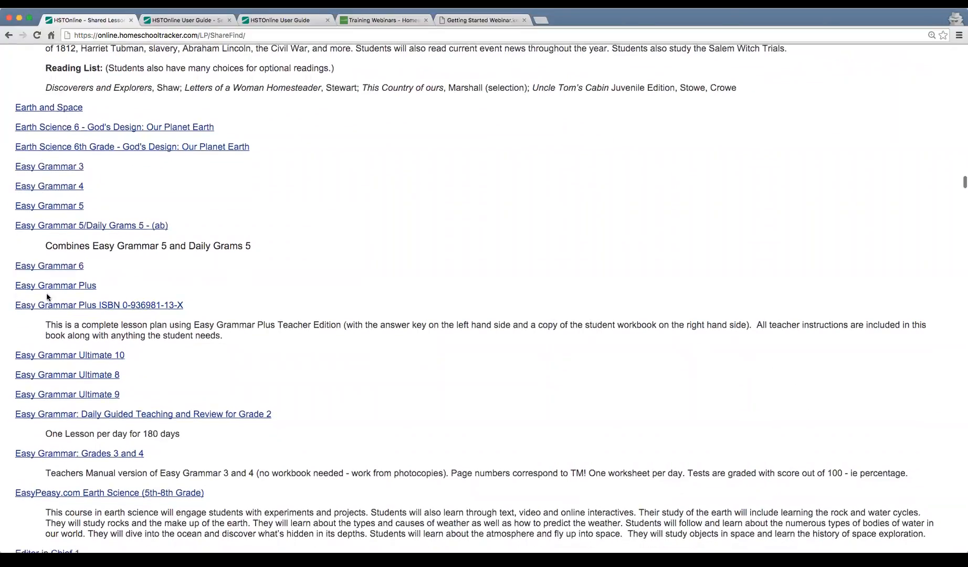
{"action": "scroll", "coordinate": [566, 273], "scroll_direction": "down", "scroll_amount": 10}
{"action": "scroll", "coordinate": [566, 273], "scroll_direction": "down", "scroll_amount": 15}
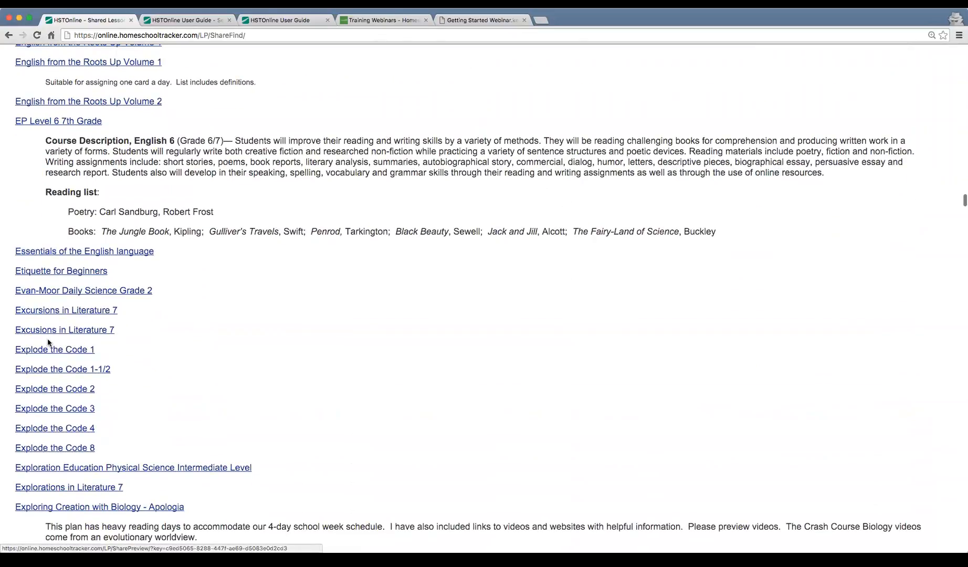
{"action": "scroll", "coordinate": [327, 393], "scroll_direction": "down", "scroll_amount": 20}
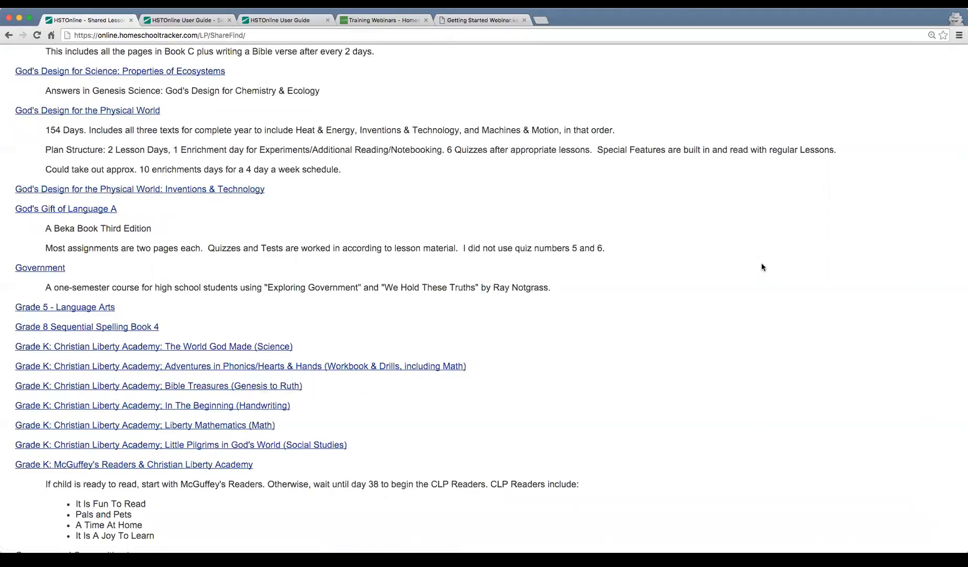
{"action": "scroll", "coordinate": [761, 267], "scroll_direction": "down", "scroll_amount": 2}
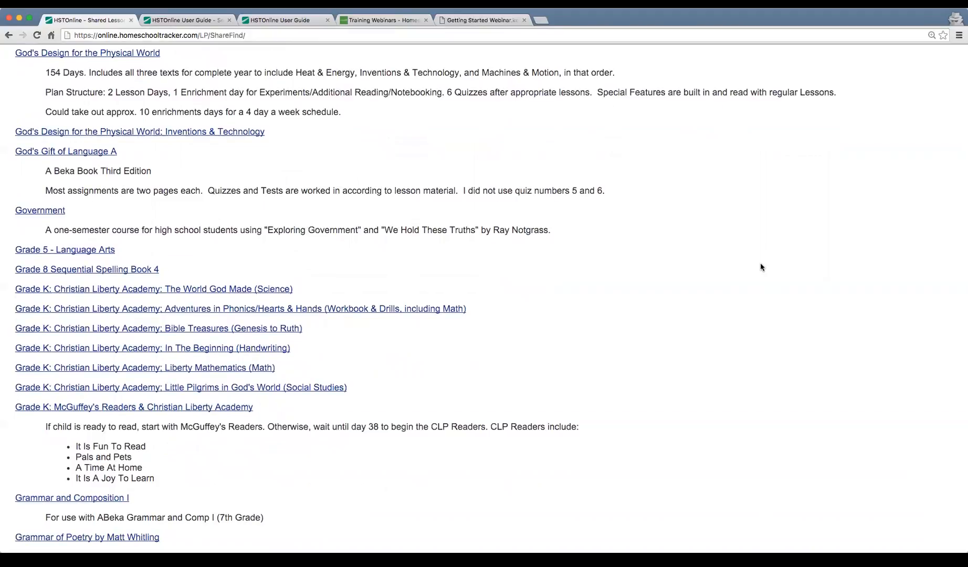
{"action": "scroll", "coordinate": [759, 268], "scroll_direction": "down", "scroll_amount": 2}
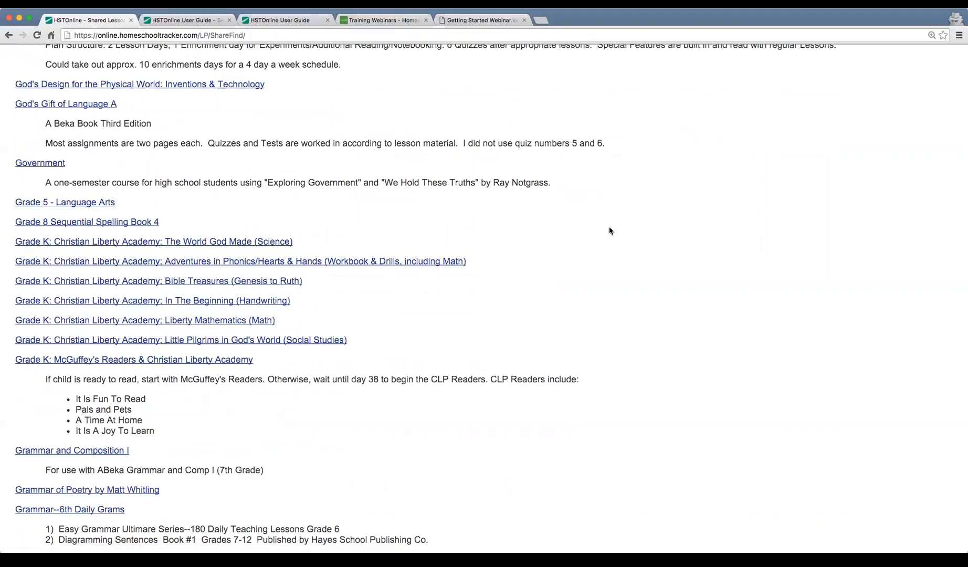
{"action": "scroll", "coordinate": [742, 245], "scroll_direction": "up", "scroll_amount": 4}
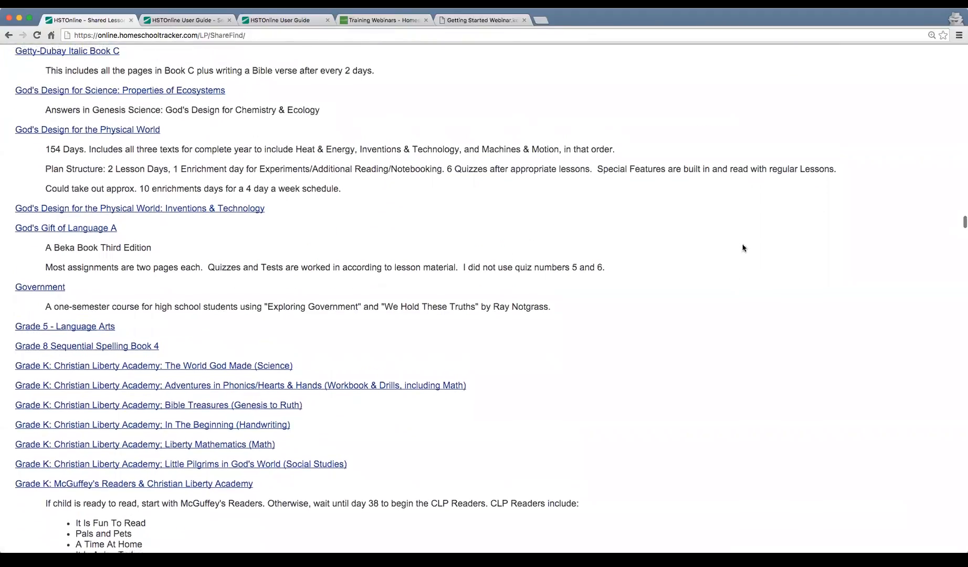
{"action": "scroll", "coordinate": [742, 248], "scroll_direction": "up", "scroll_amount": 10}
{"action": "scroll", "coordinate": [742, 247], "scroll_direction": "up", "scroll_amount": 15}
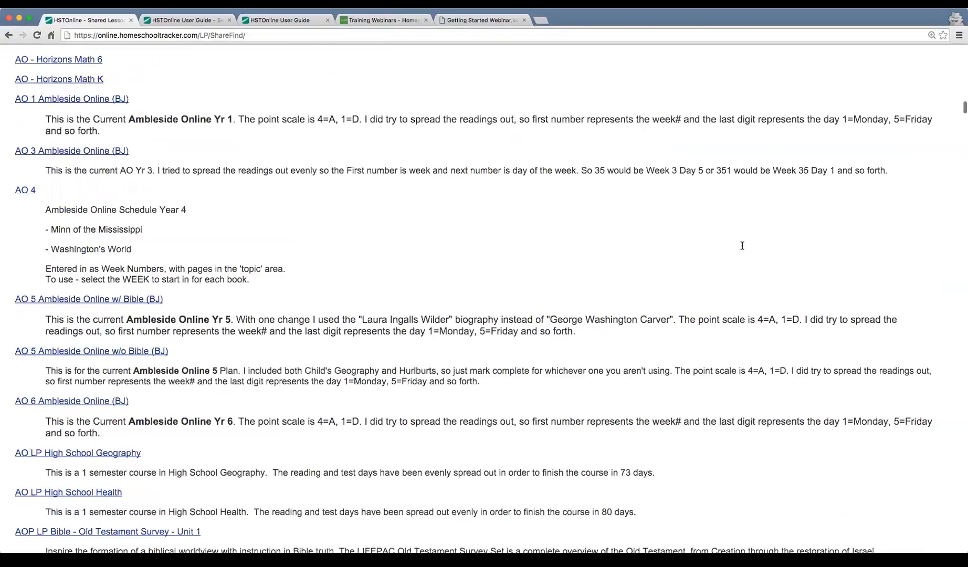
{"action": "scroll", "coordinate": [742, 245], "scroll_direction": "up", "scroll_amount": 20}
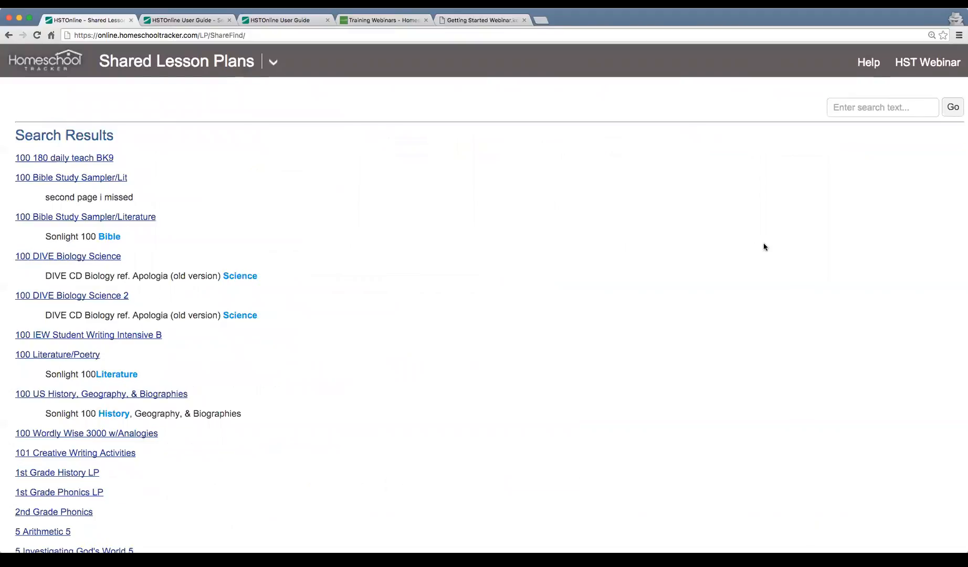
Search the shared lesson plans for 'reading'.
{"action": "left_click", "coordinate": [874, 109]}
{"action": "type", "text": "reading"}
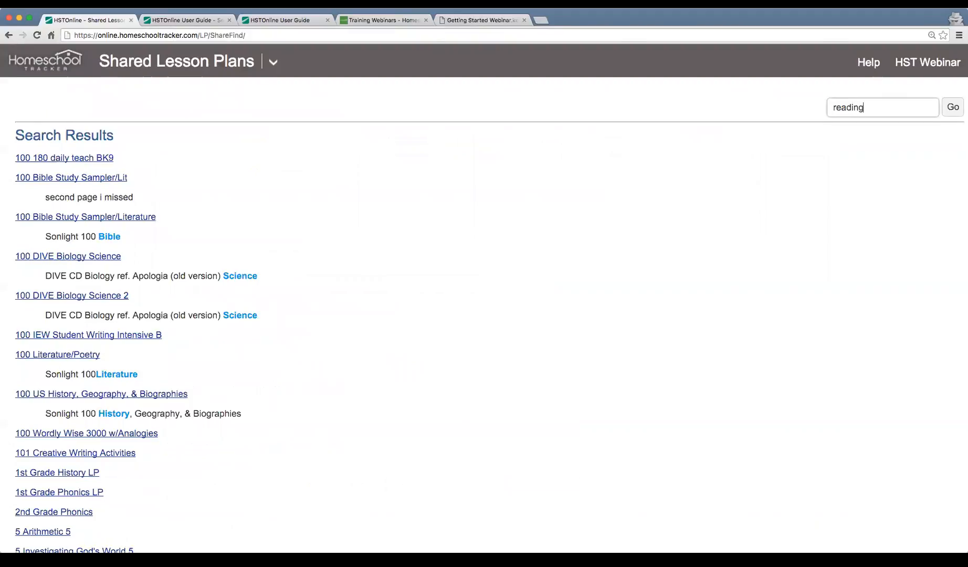
{"action": "key", "text": "Return"}
{"action": "scroll", "coordinate": [451, 144], "scroll_direction": "down", "scroll_amount": 10}
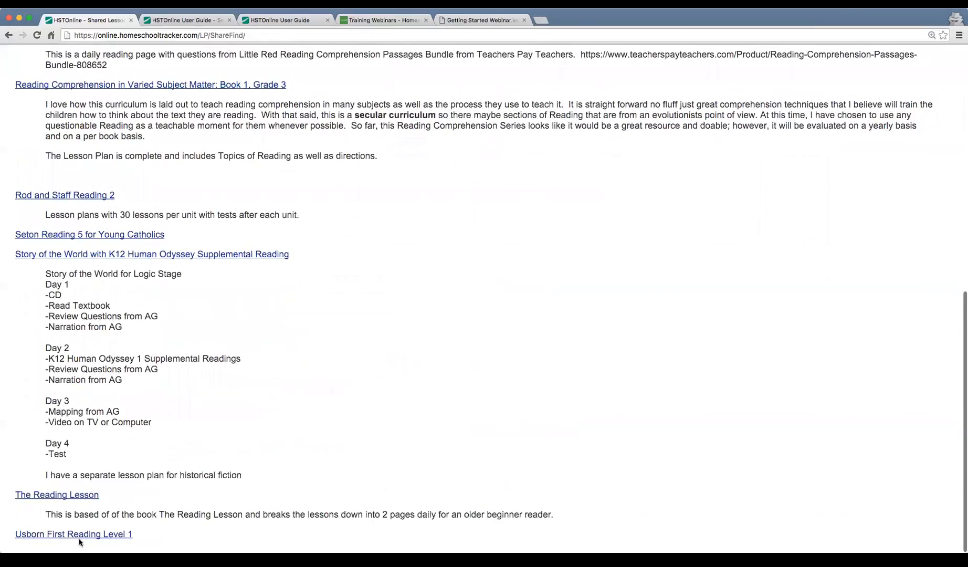
Preview the Usborn First Reading Level 1 plan and browse lessons from The Rabbit's Tale to Under The Ground.
{"action": "left_click", "coordinate": [79, 535]}
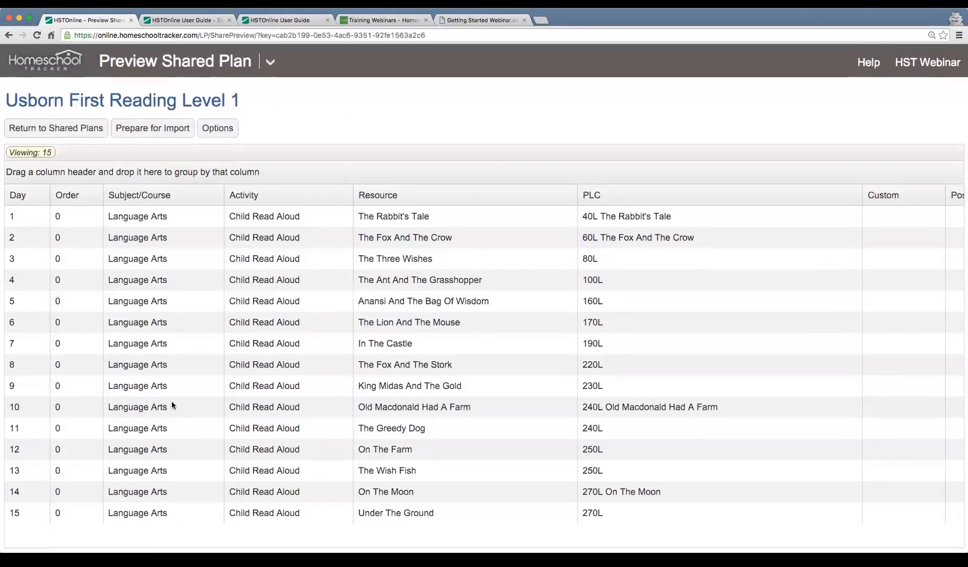
{"action": "left_click", "coordinate": [205, 512]}
{"action": "left_click", "coordinate": [417, 224]}
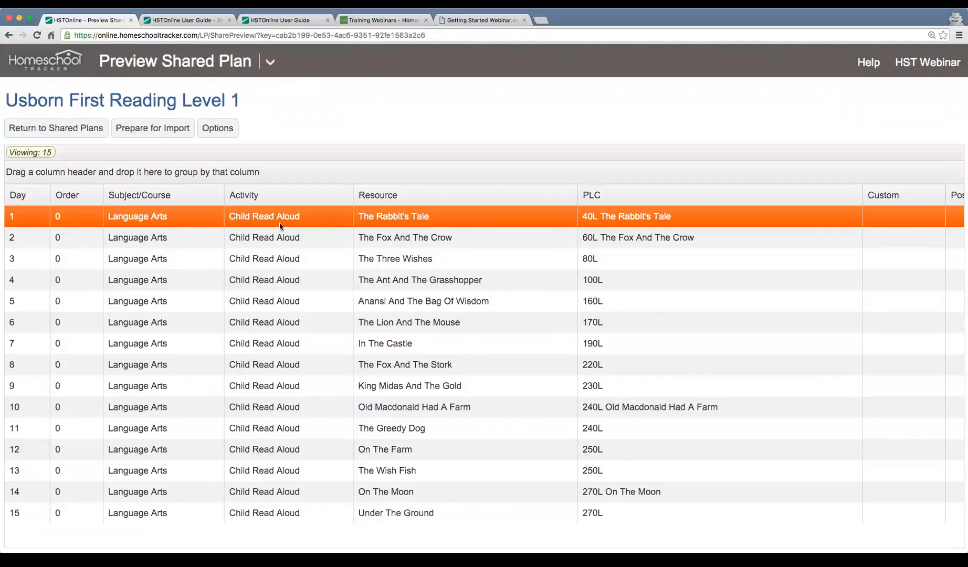
{"action": "left_click", "coordinate": [279, 240]}
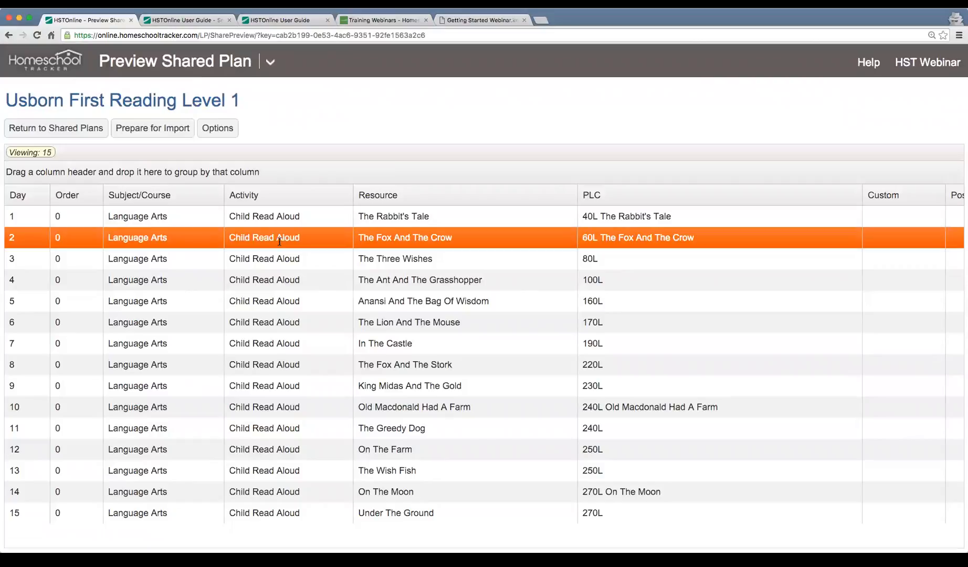
{"action": "left_click", "coordinate": [398, 217]}
{"action": "left_click", "coordinate": [431, 282]}
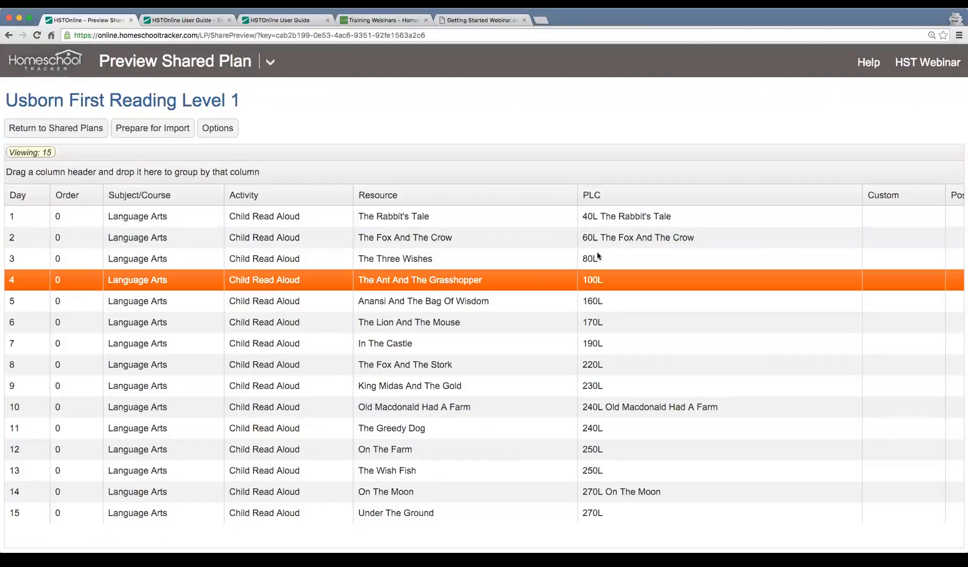
{"action": "left_click", "coordinate": [612, 225]}
{"action": "left_click", "coordinate": [611, 277]}
Import the shared plan under the name 'Reading 1' and select all 15 lesson items.
{"action": "left_click", "coordinate": [161, 132]}
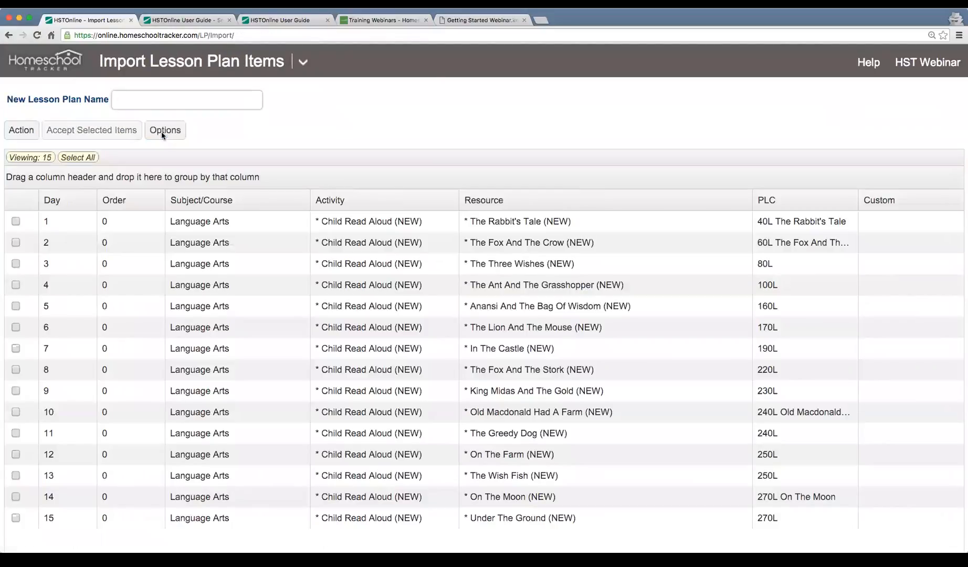
{"action": "left_click", "coordinate": [134, 99]}
{"action": "type", "text": "Reading 1"}
{"action": "left_click", "coordinate": [81, 158]}
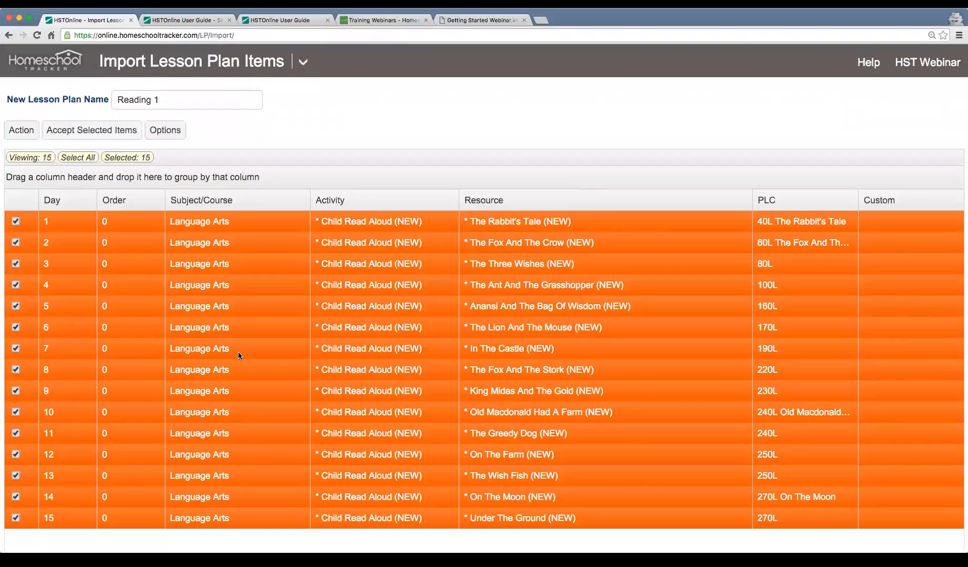
{"action": "scroll", "coordinate": [238, 356], "scroll_direction": "down", "scroll_amount": 1}
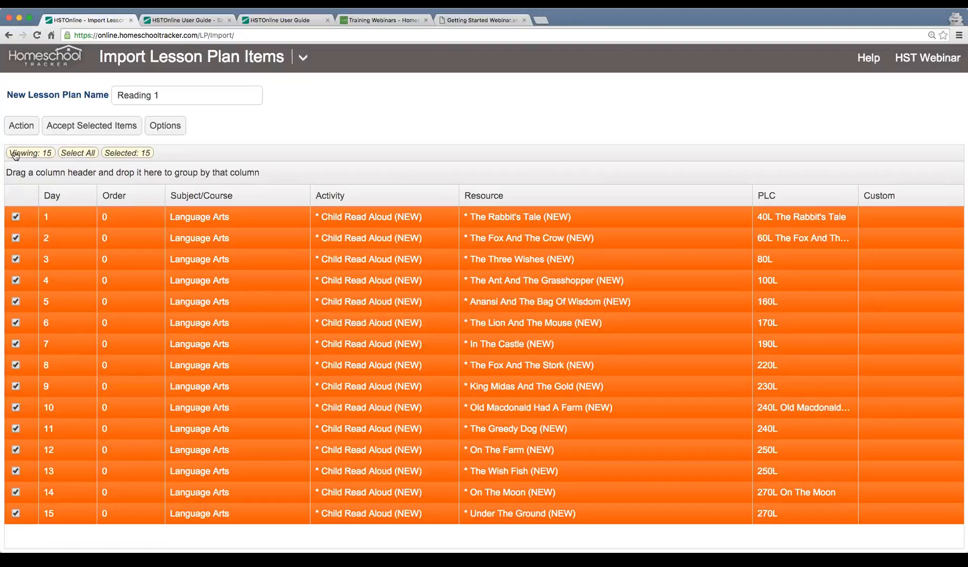
Multi-edit the 15 selected items so their subject becomes Language Arts/Reading 1.
{"action": "left_click", "coordinate": [20, 127]}
{"action": "left_click", "coordinate": [20, 150]}
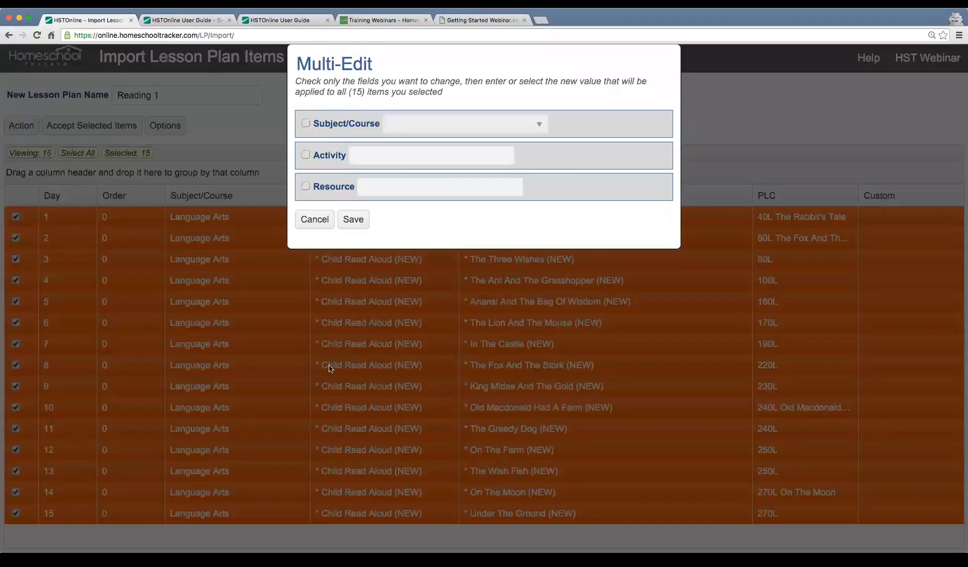
{"action": "left_click", "coordinate": [305, 124]}
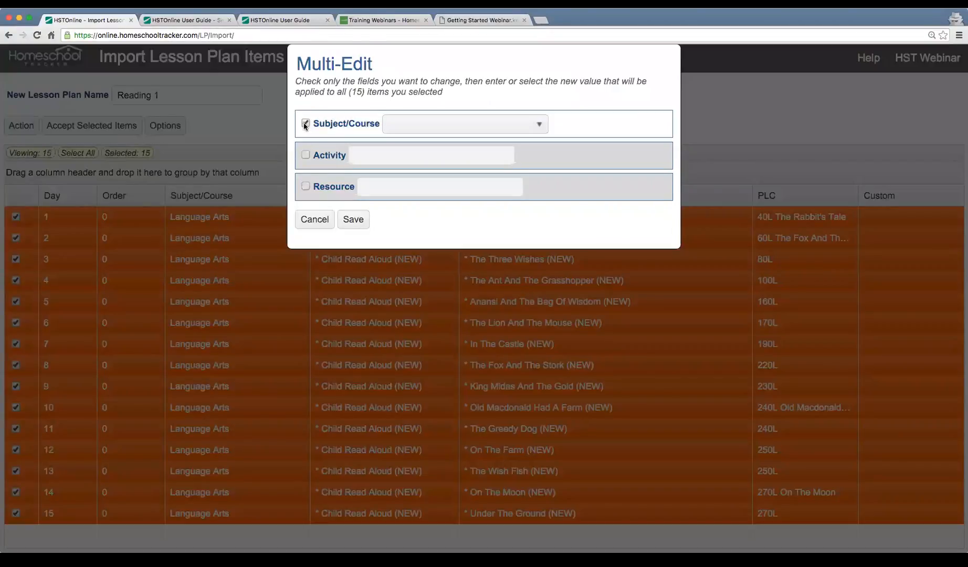
{"action": "left_click", "coordinate": [490, 126]}
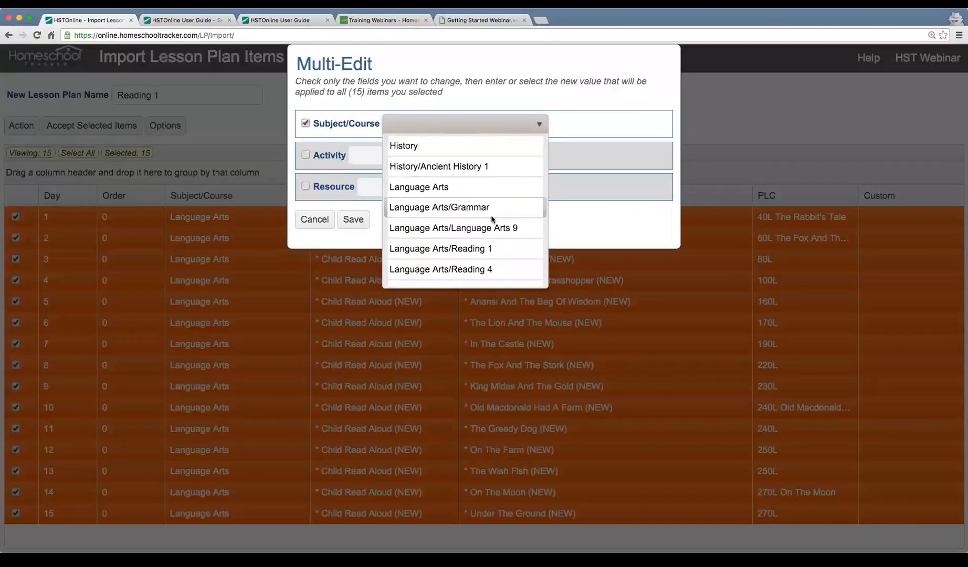
{"action": "left_click", "coordinate": [490, 250]}
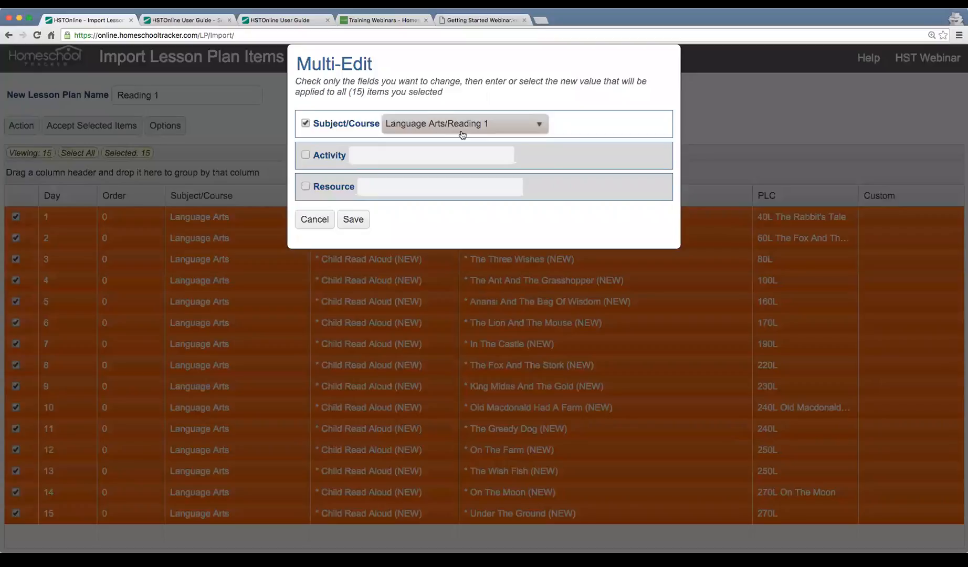
{"action": "left_click", "coordinate": [354, 220]}
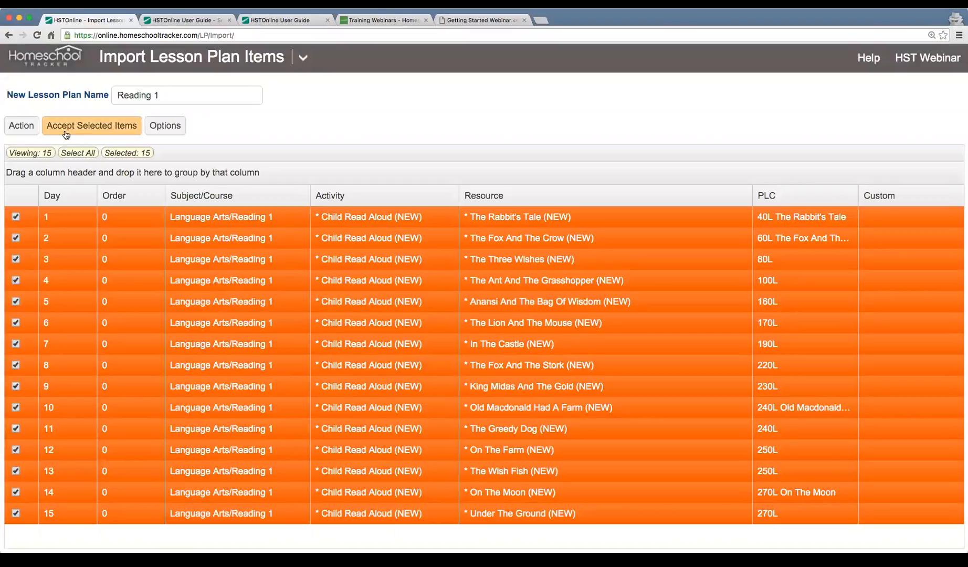
Accept the selected items into the plan and look over the day 1 and Under The Ground lessons.
{"action": "left_click", "coordinate": [95, 127]}
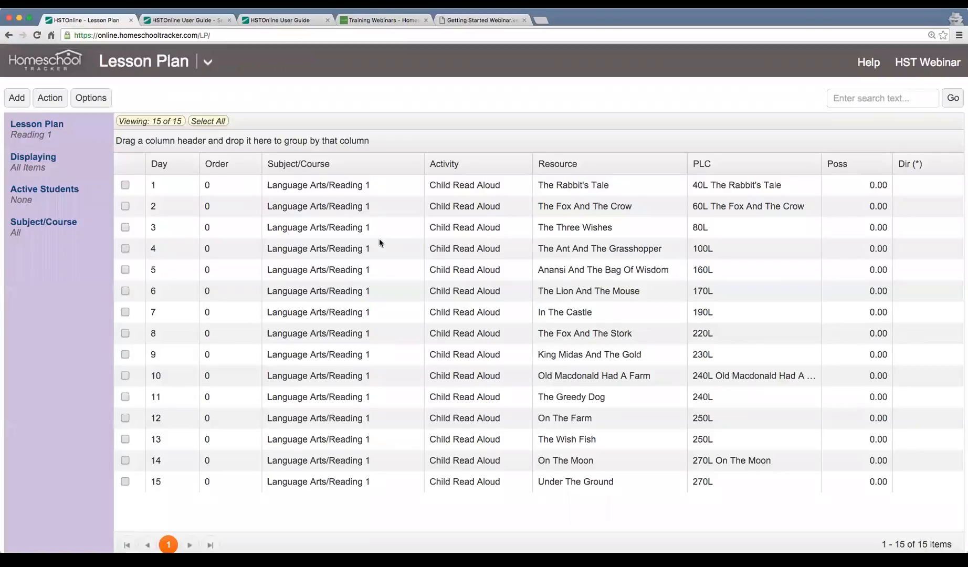
{"action": "scroll", "coordinate": [379, 240], "scroll_direction": "down", "scroll_amount": 1}
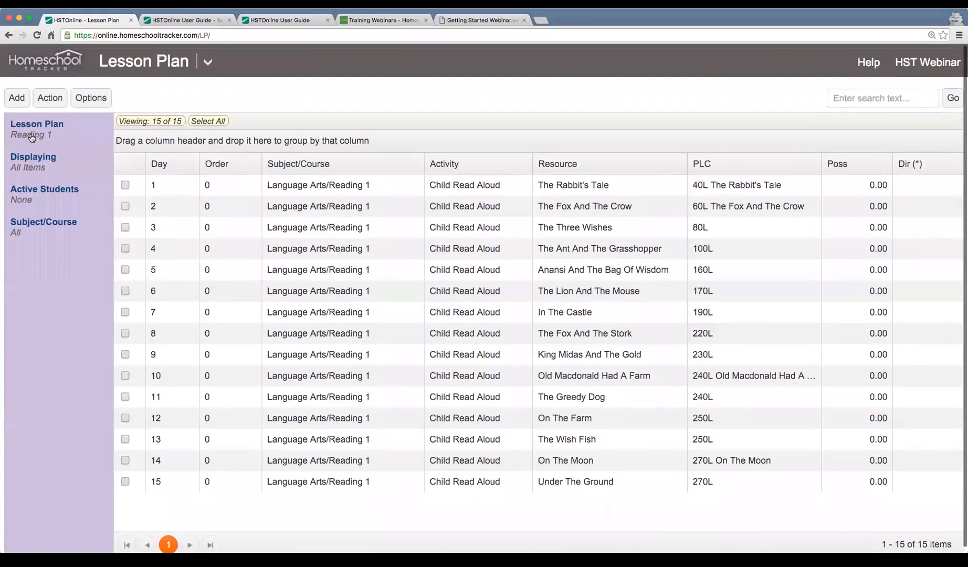
{"action": "left_click", "coordinate": [412, 185]}
{"action": "left_click", "coordinate": [410, 211]}
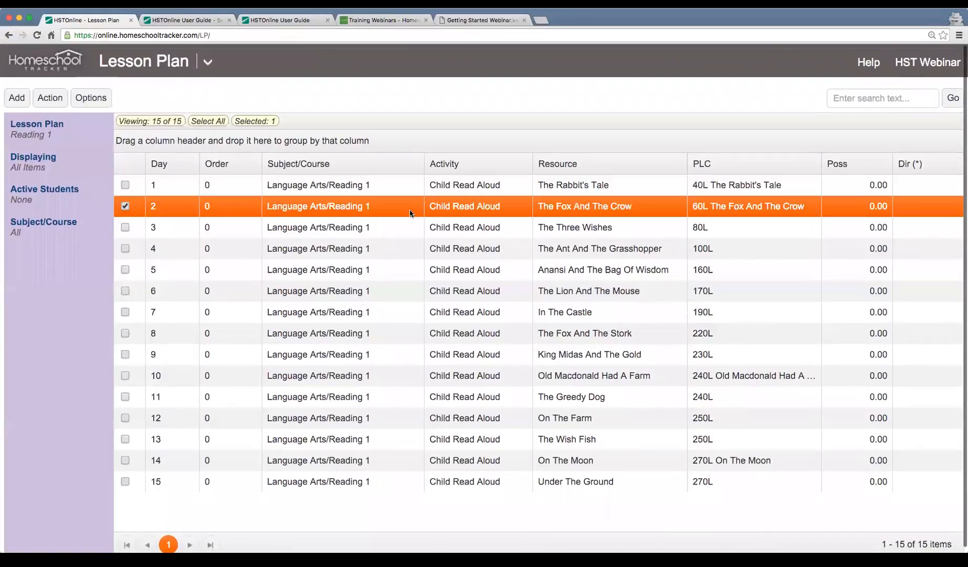
{"action": "left_click", "coordinate": [403, 484]}
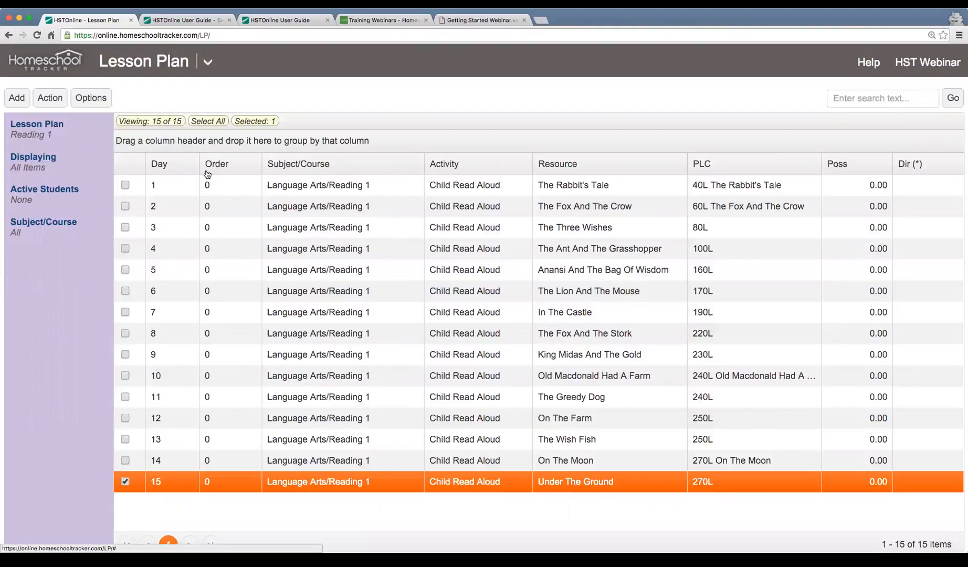
Check the Schedule a Lesson Plan bullet on the webinar slides, then return to Reading 1.
{"action": "left_click", "coordinate": [477, 21]}
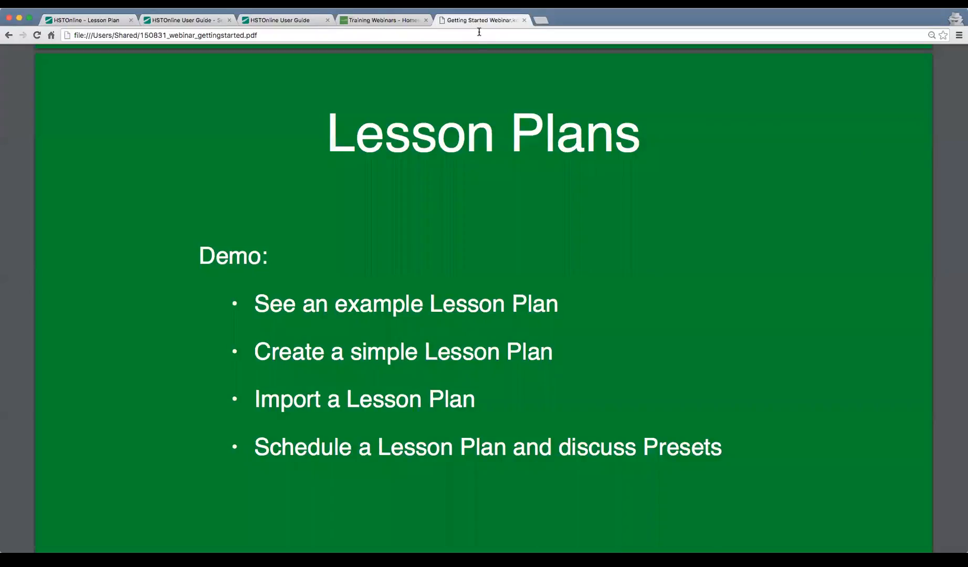
{"action": "scroll", "coordinate": [412, 420], "scroll_direction": "down", "scroll_amount": 1}
{"action": "left_click_drag", "start_coordinate": [262, 410], "coordinate": [517, 410]}
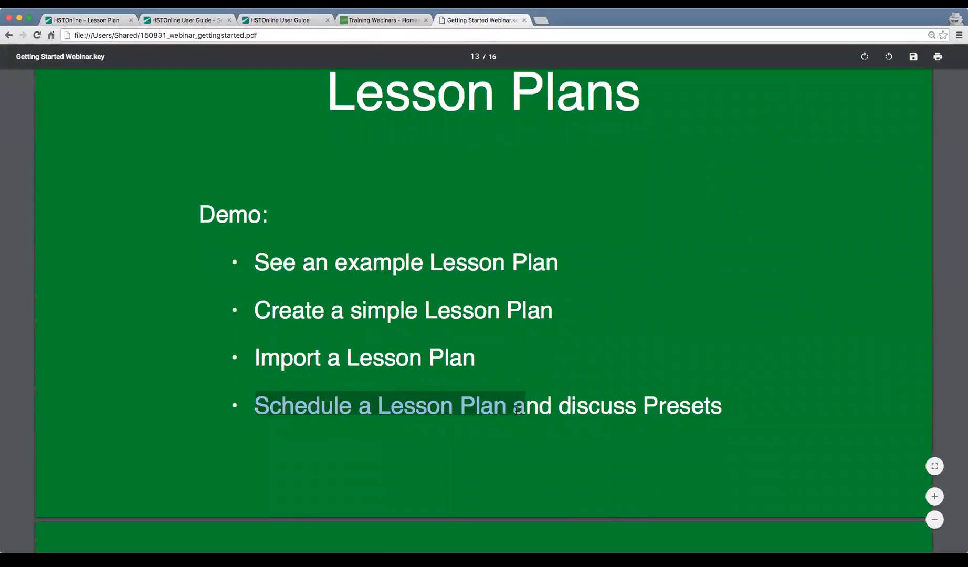
{"action": "left_click", "coordinate": [84, 20]}
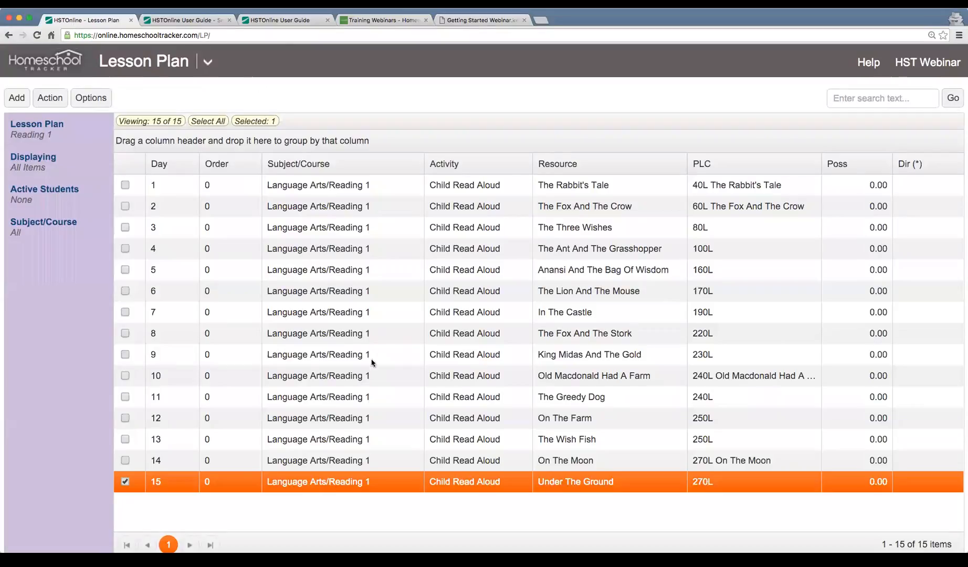
Select the Reading 1 lessons for days 1 through 5.
{"action": "left_click", "coordinate": [178, 187]}
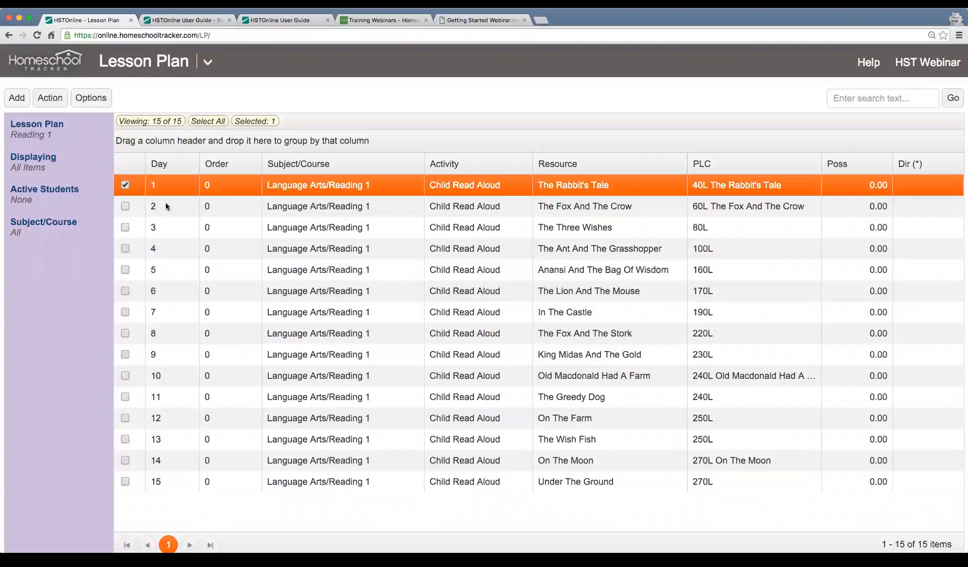
{"action": "left_click", "coordinate": [125, 206]}
{"action": "left_click", "coordinate": [125, 227]}
{"action": "left_click", "coordinate": [125, 248]}
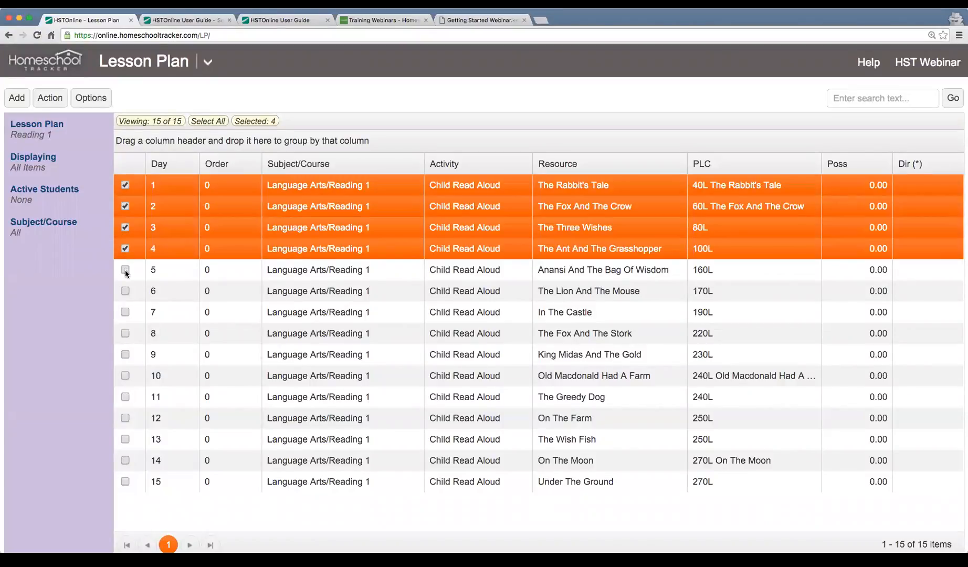
{"action": "left_click", "coordinate": [125, 270]}
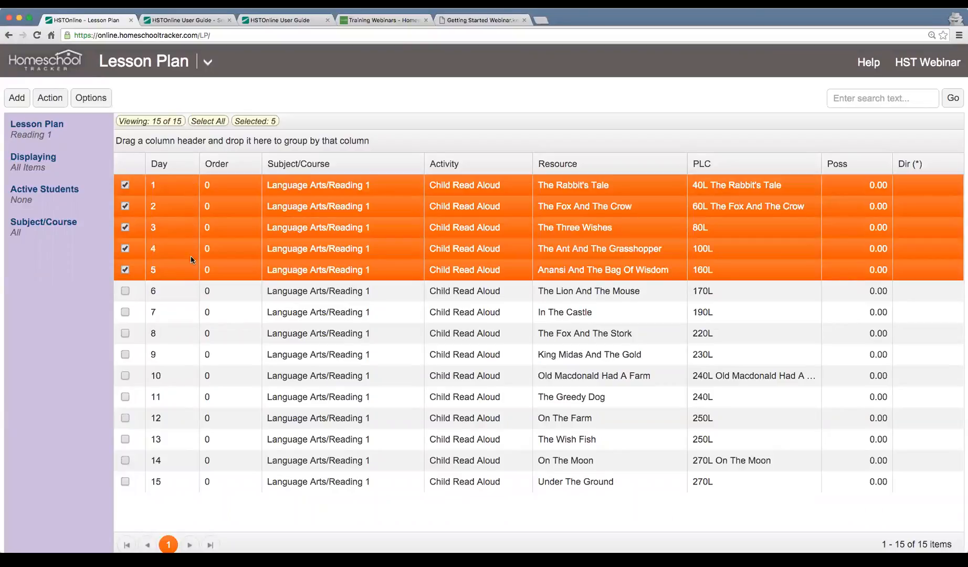
{"action": "left_click", "coordinate": [50, 97]}
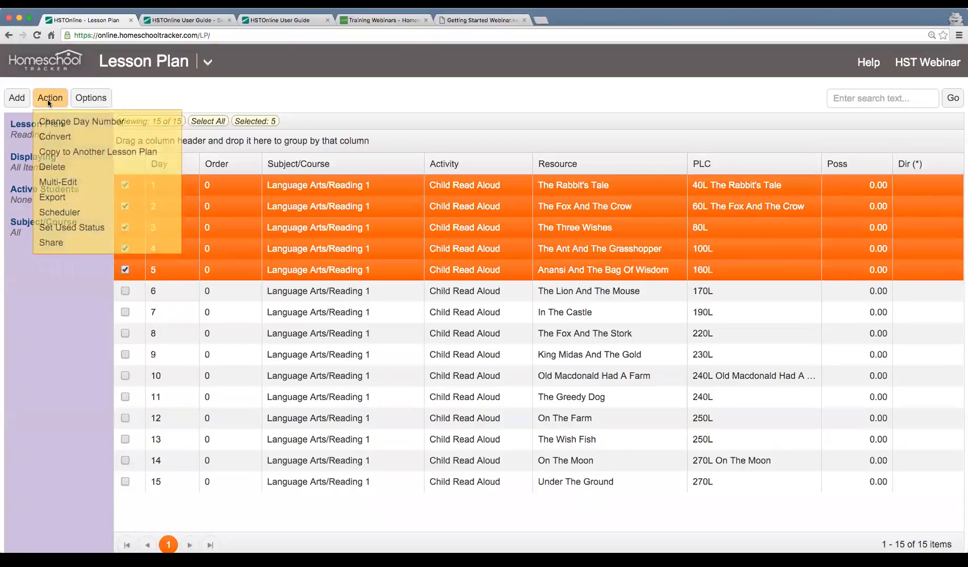
Open the Scheduler for the five lessons and confirm 5 selected items with the student checked.
{"action": "left_click", "coordinate": [118, 212]}
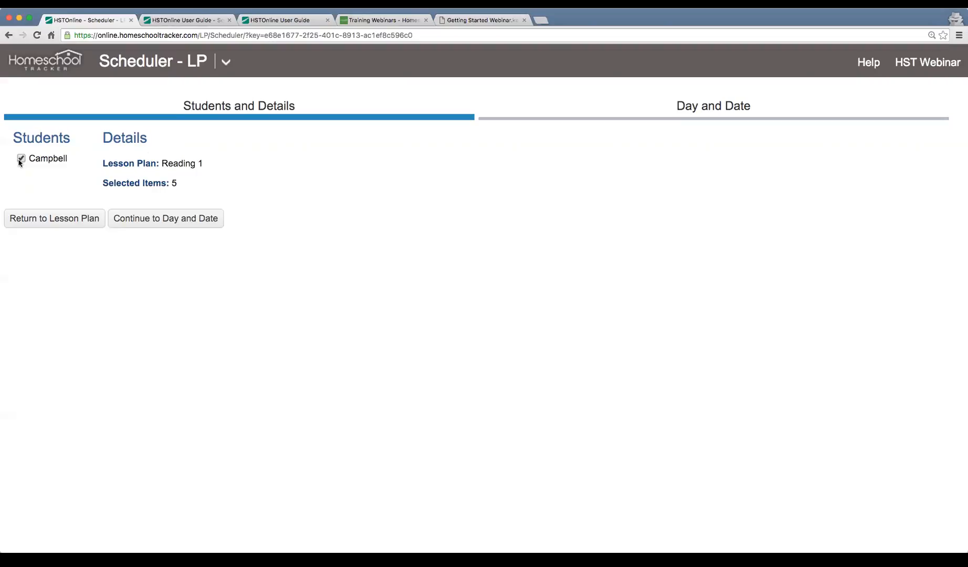
{"action": "left_click_drag", "start_coordinate": [105, 184], "coordinate": [215, 186]}
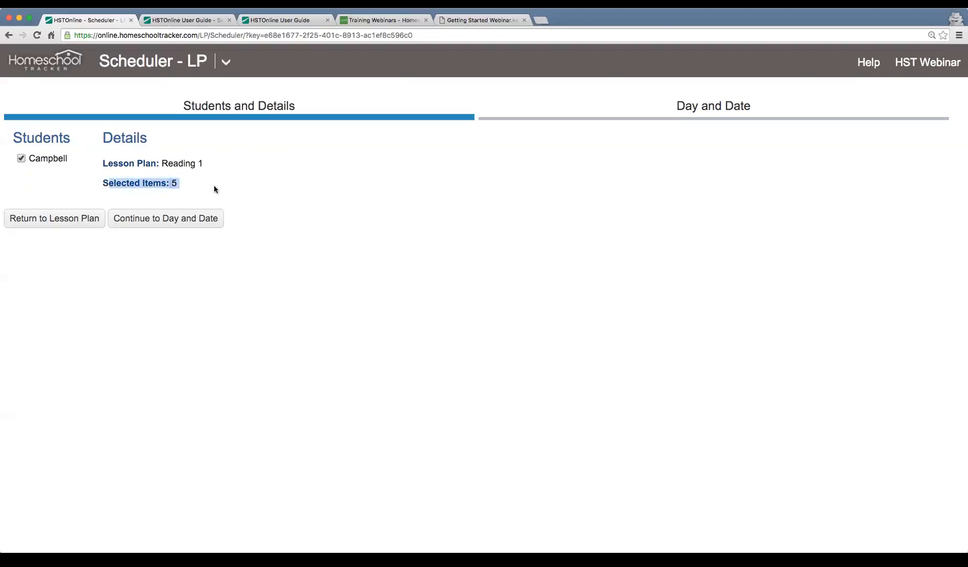
{"action": "left_click", "coordinate": [183, 163]}
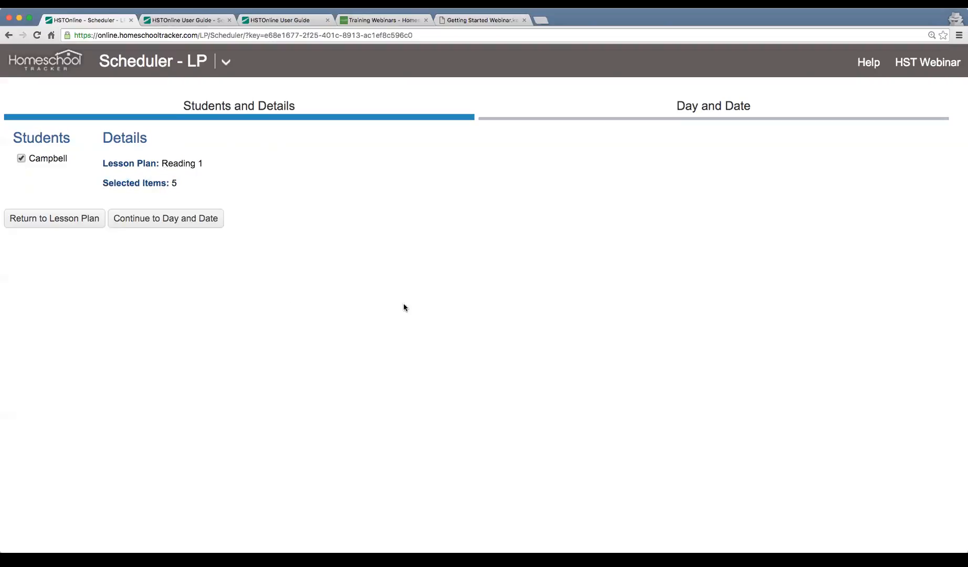
Schedule the lessons daily from 1:00 PM to 3:00 PM, starting February 15, 2016.
{"action": "left_click", "coordinate": [162, 219]}
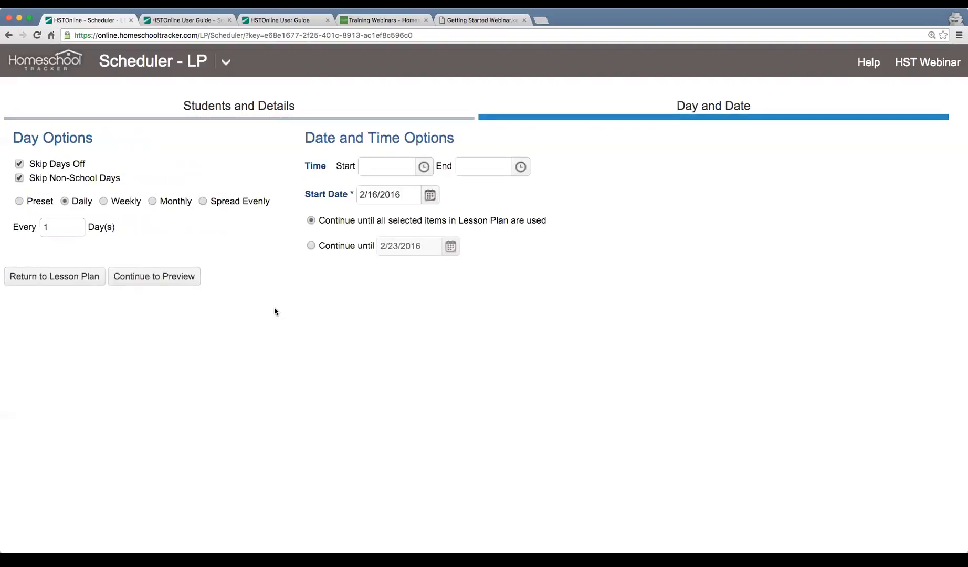
{"action": "left_click", "coordinate": [423, 167]}
{"action": "scroll", "coordinate": [391, 252], "scroll_direction": "down", "scroll_amount": 1}
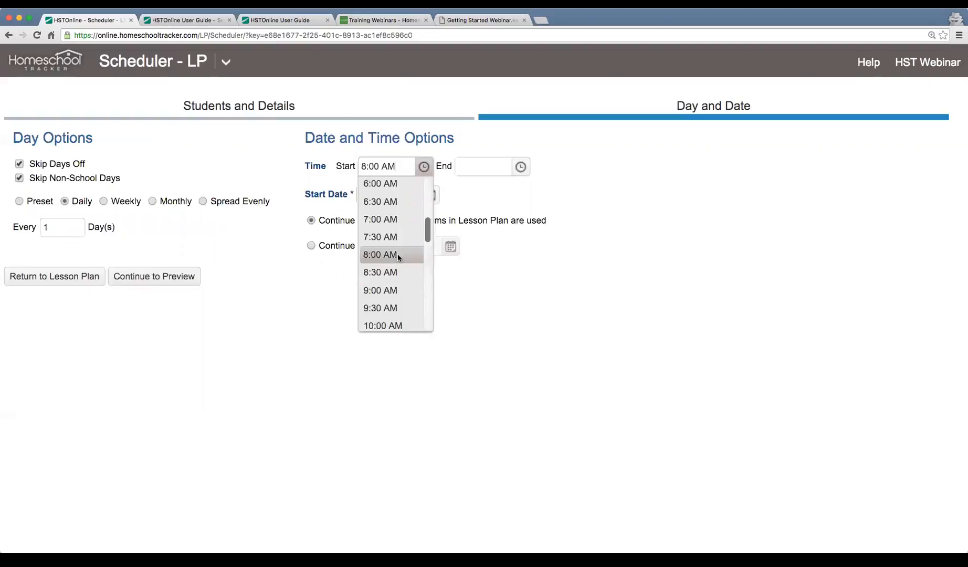
{"action": "scroll", "coordinate": [391, 307], "scroll_direction": "down", "scroll_amount": 3}
{"action": "scroll", "coordinate": [398, 292], "scroll_direction": "down", "scroll_amount": 2}
{"action": "left_click", "coordinate": [394, 271]}
{"action": "left_click", "coordinate": [520, 166]}
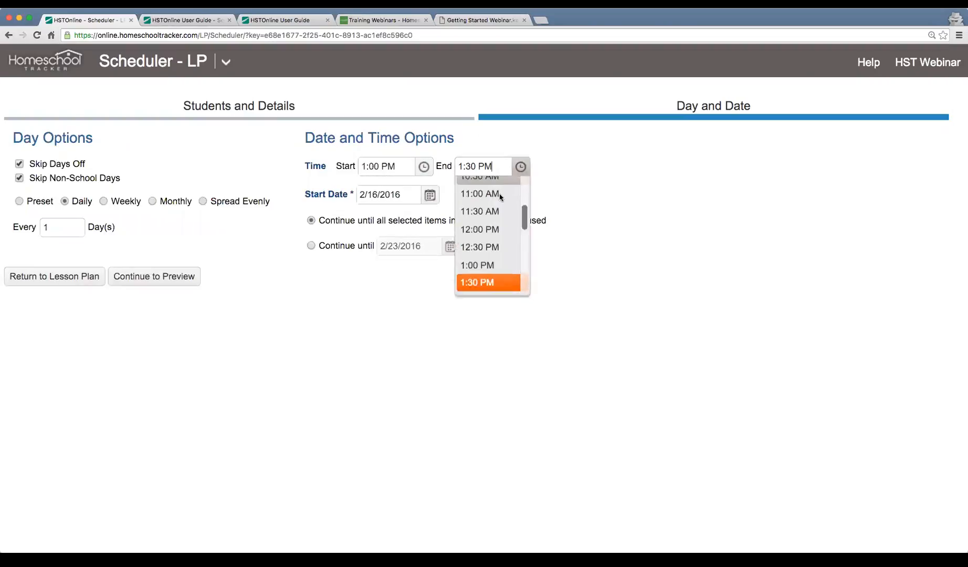
{"action": "scroll", "coordinate": [488, 247], "scroll_direction": "down", "scroll_amount": 1}
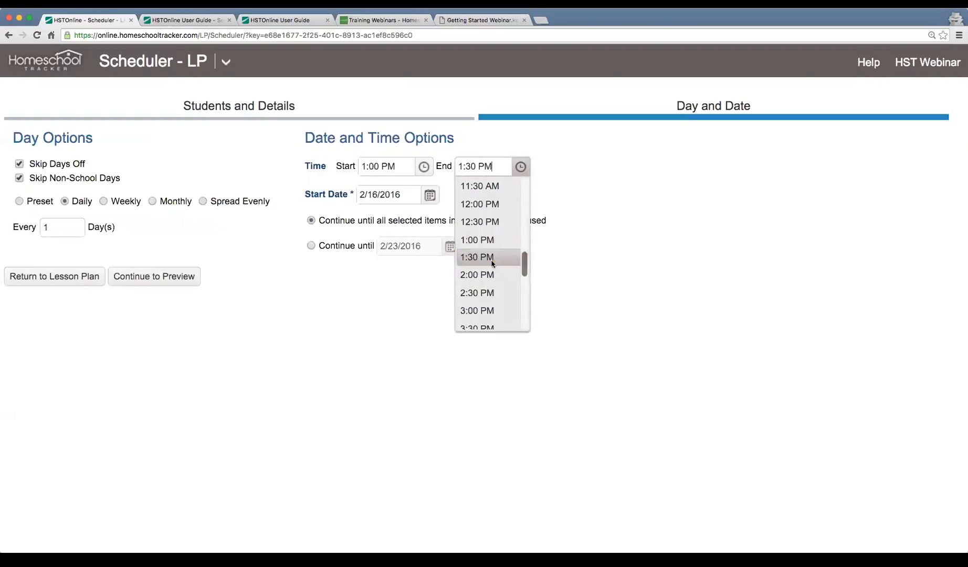
{"action": "left_click", "coordinate": [487, 311]}
{"action": "left_click", "coordinate": [429, 194]}
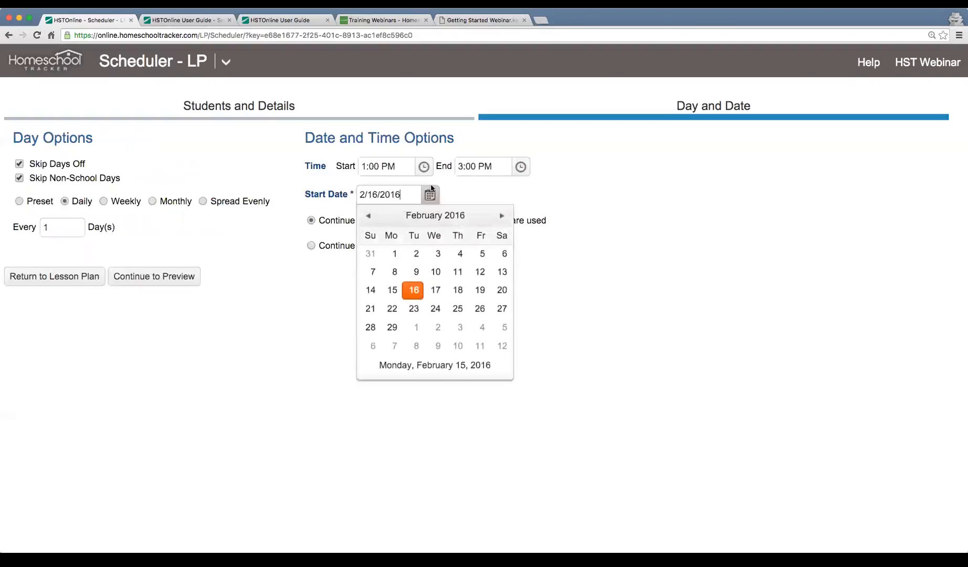
{"action": "left_click", "coordinate": [392, 290]}
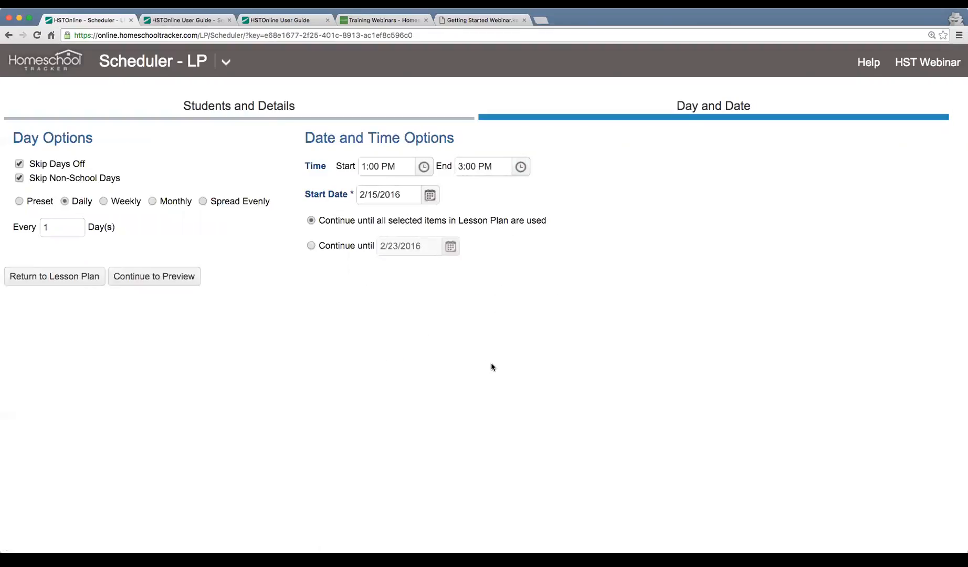
{"action": "left_click_drag", "start_coordinate": [326, 224], "coordinate": [541, 226]}
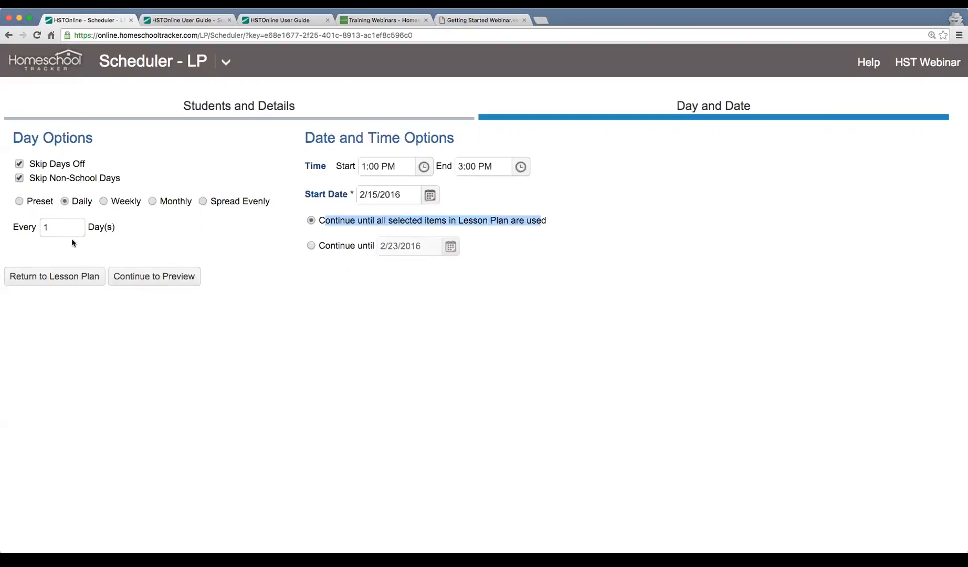
Preview the generated February 15–19 schedule and accept all five reading items.
{"action": "left_click", "coordinate": [150, 278]}
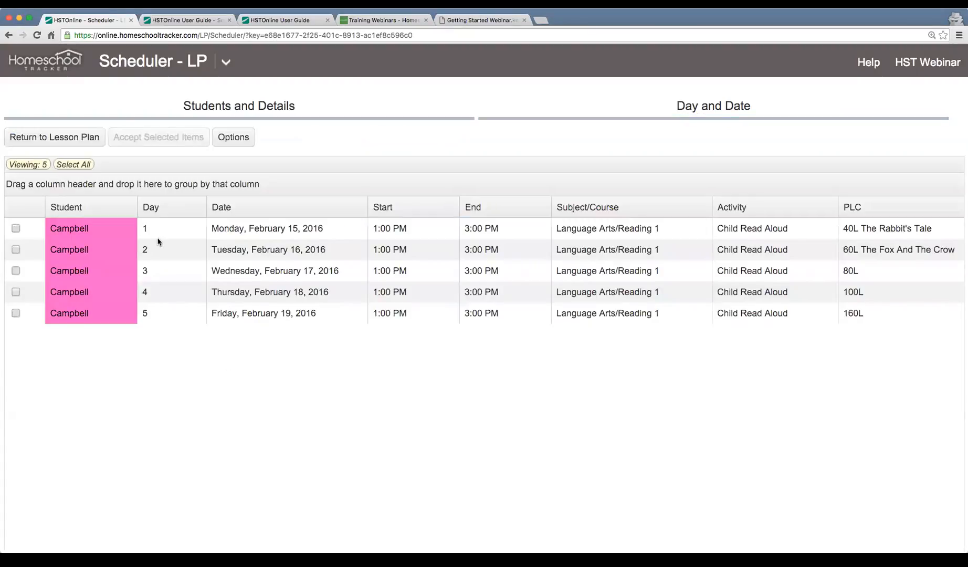
{"action": "left_click", "coordinate": [184, 234]}
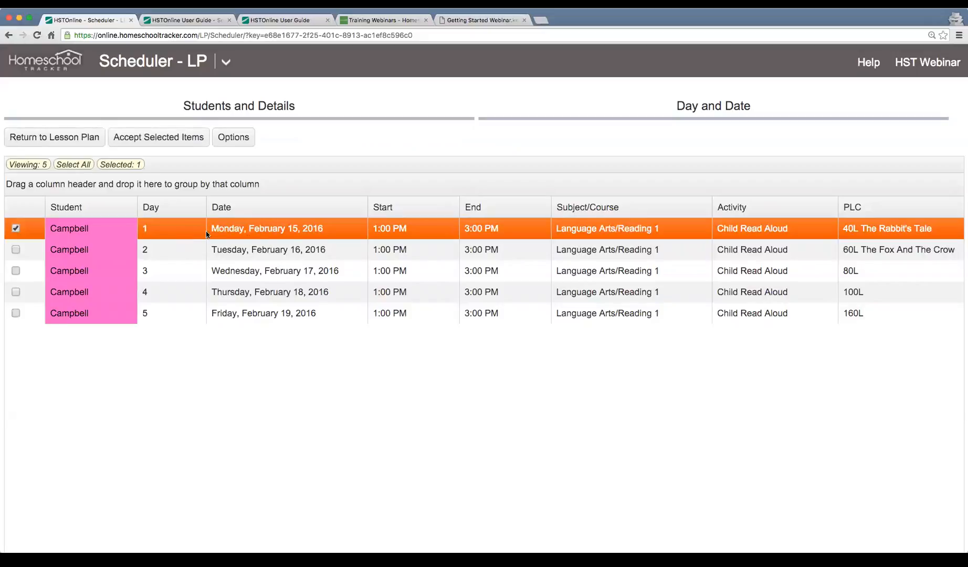
{"action": "left_click", "coordinate": [260, 248]}
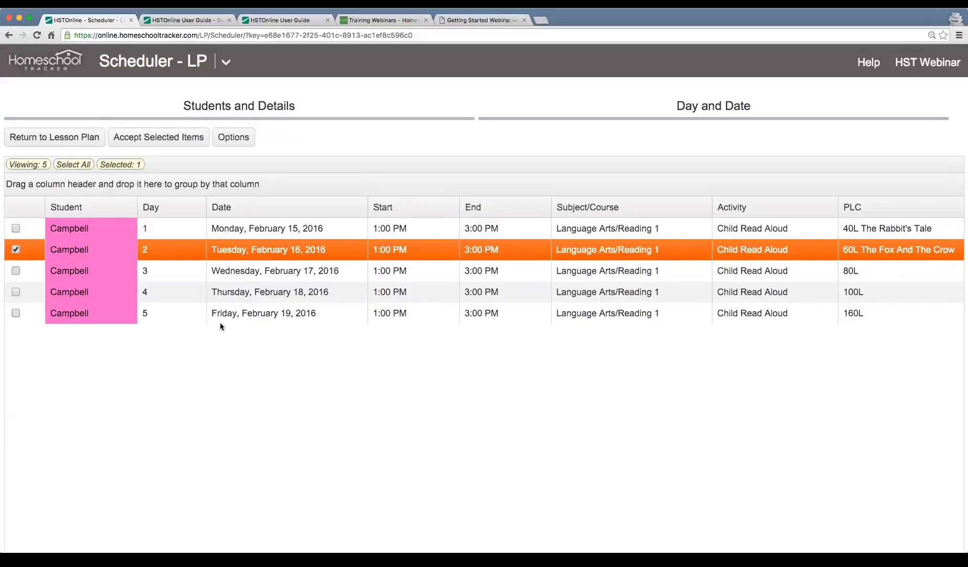
{"action": "left_click_drag", "start_coordinate": [26, 229], "coordinate": [5, 320]}
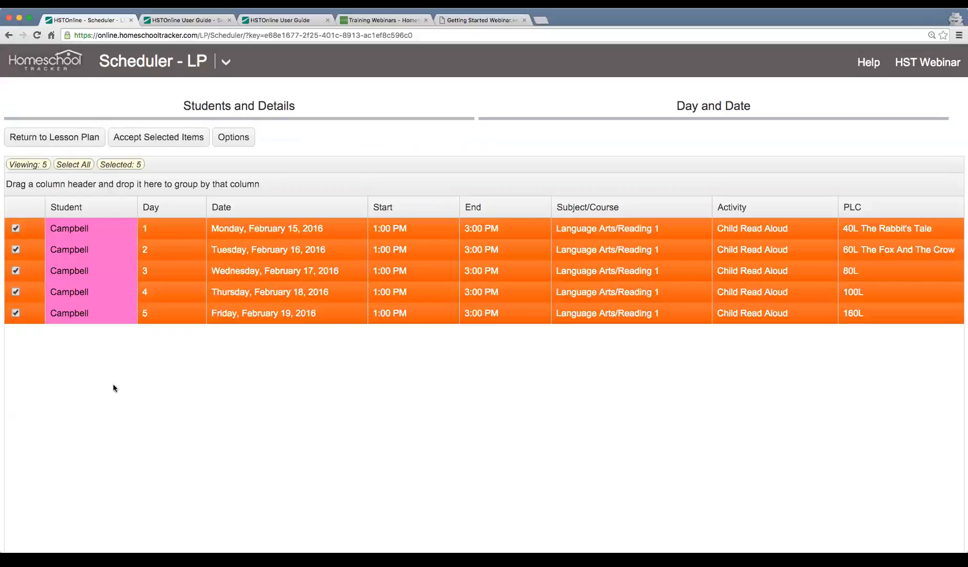
{"action": "left_click", "coordinate": [173, 147]}
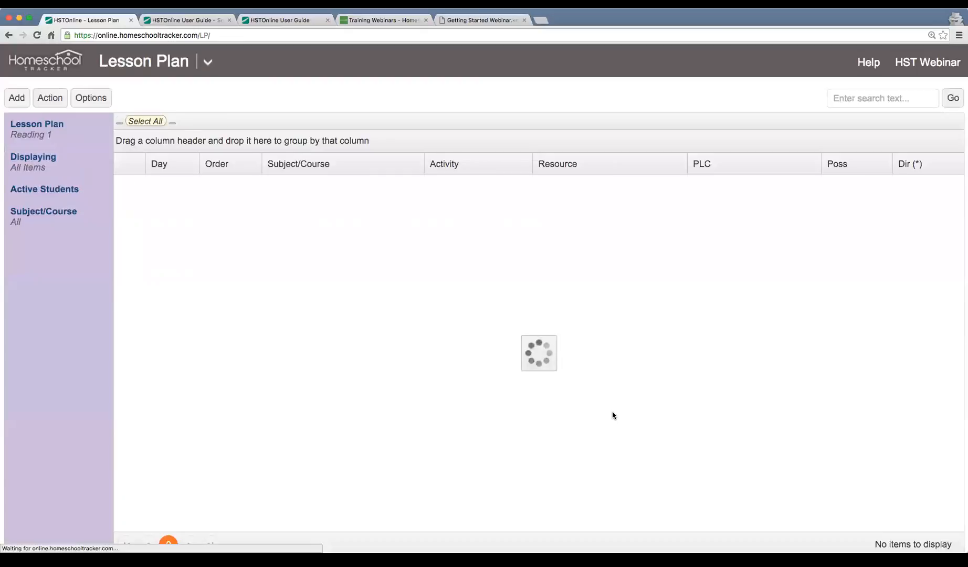
Switch to the weekly Agenda - Calendar View.
{"action": "left_click", "coordinate": [208, 61]}
{"action": "left_click", "coordinate": [76, 120]}
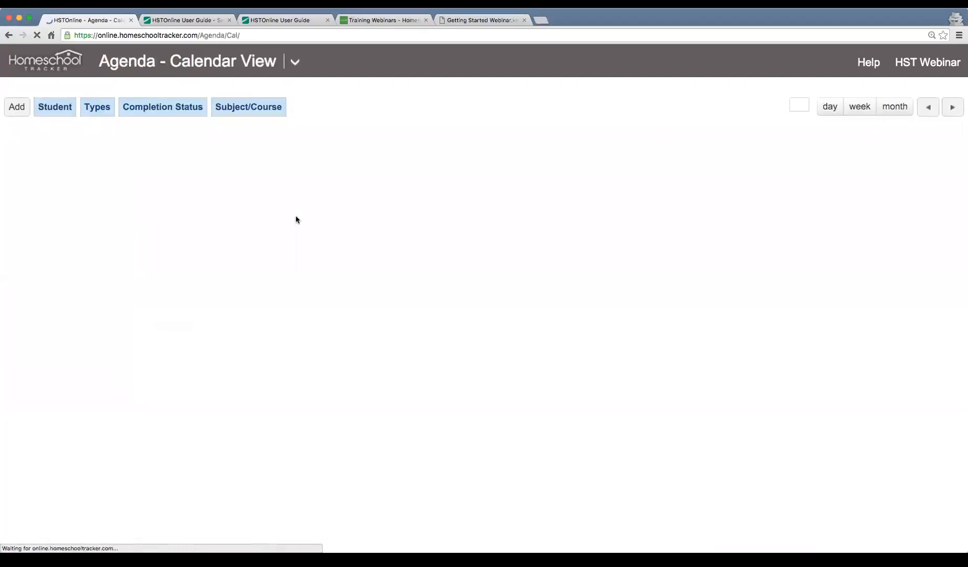
{"action": "scroll", "coordinate": [484, 297], "scroll_direction": "down", "scroll_amount": 1}
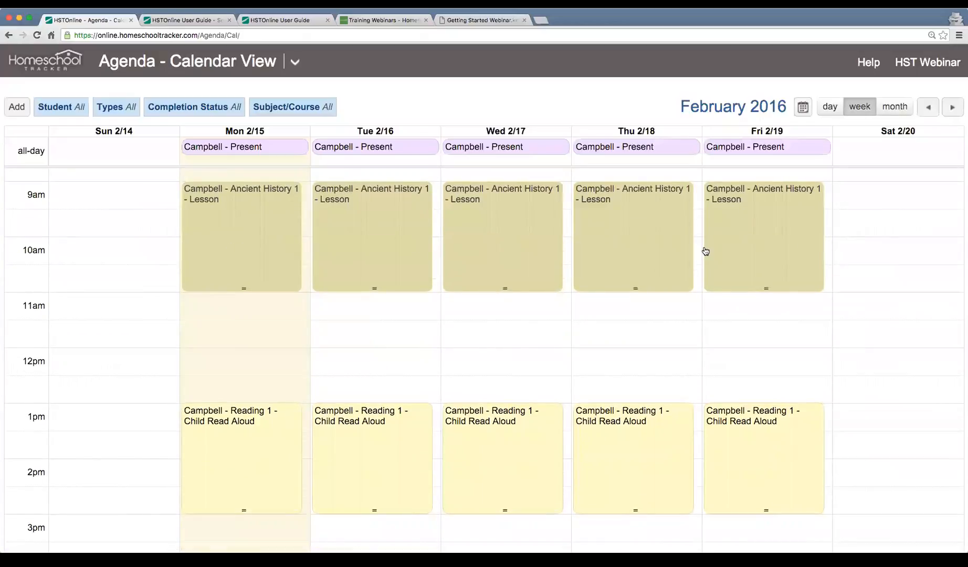
{"action": "scroll", "coordinate": [329, 379], "scroll_direction": "down", "scroll_amount": 1}
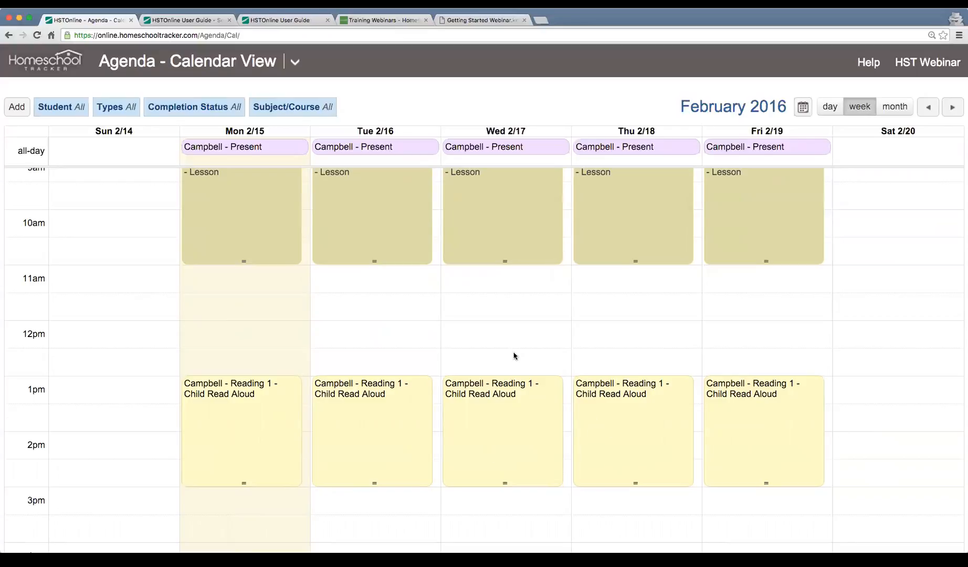
Review the 1pm Reading 1 assignment details for Monday through Friday.
{"action": "left_click", "coordinate": [276, 426]}
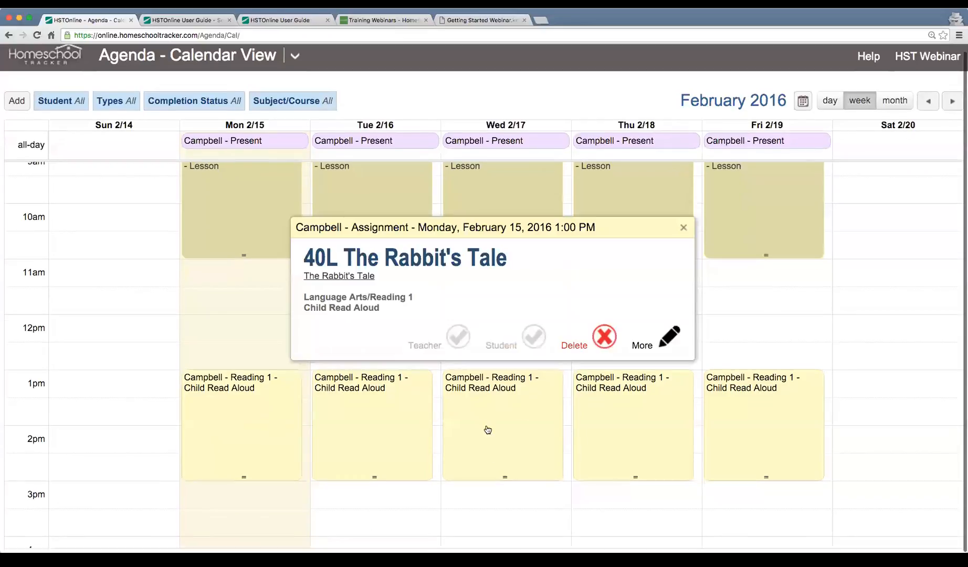
{"action": "left_click", "coordinate": [682, 227]}
{"action": "left_click", "coordinate": [393, 418]}
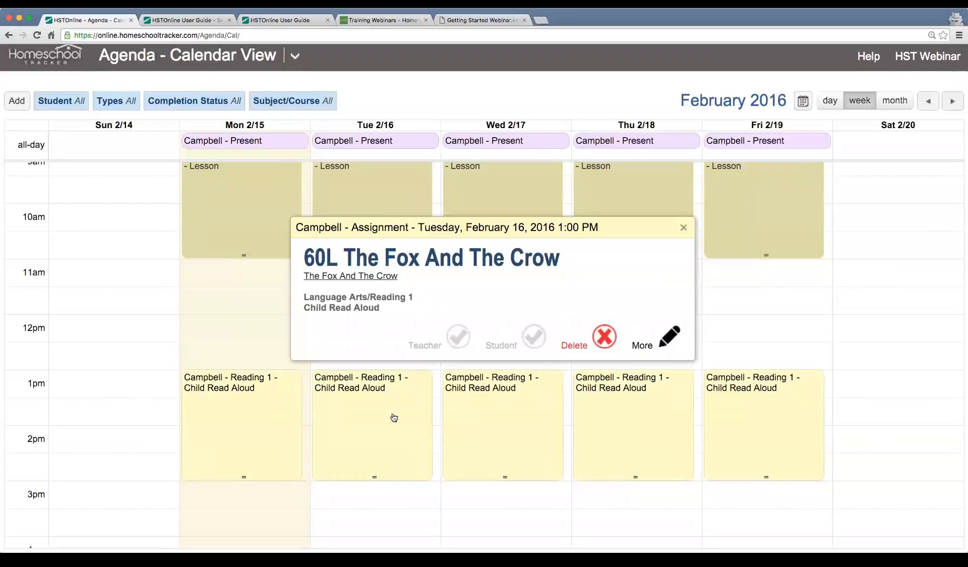
{"action": "left_click", "coordinate": [683, 228]}
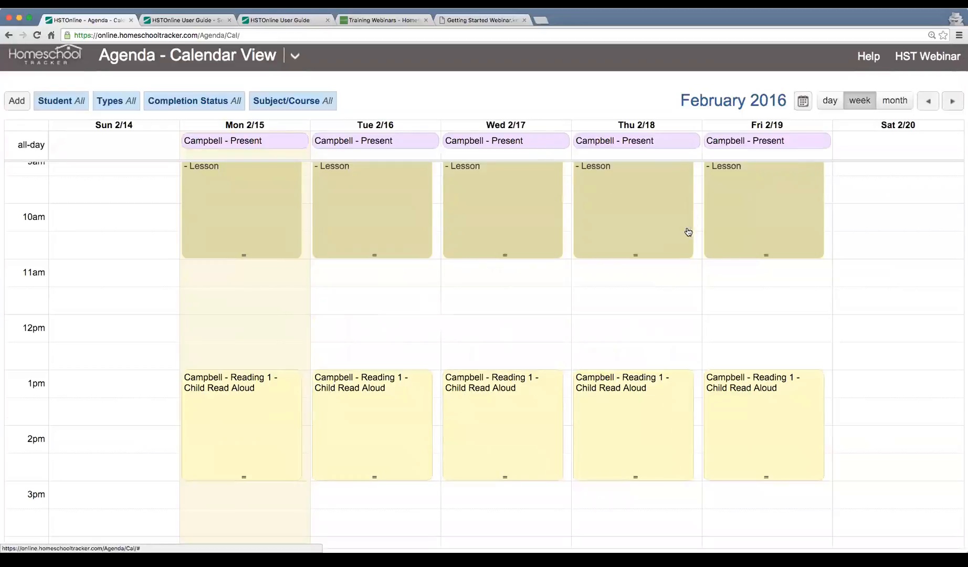
{"action": "left_click", "coordinate": [547, 413]}
{"action": "left_click", "coordinate": [683, 227]}
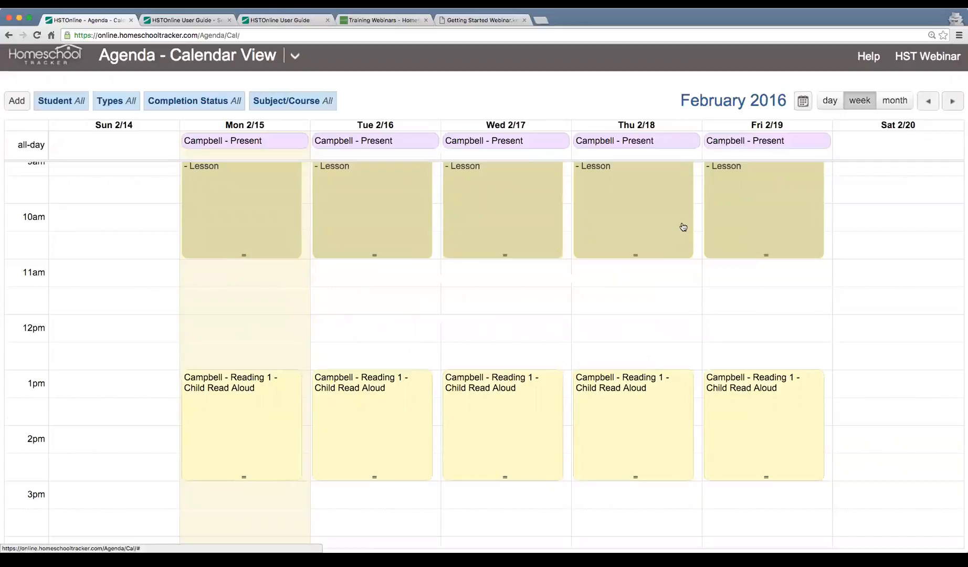
{"action": "left_click", "coordinate": [620, 393]}
{"action": "left_click", "coordinate": [683, 228]}
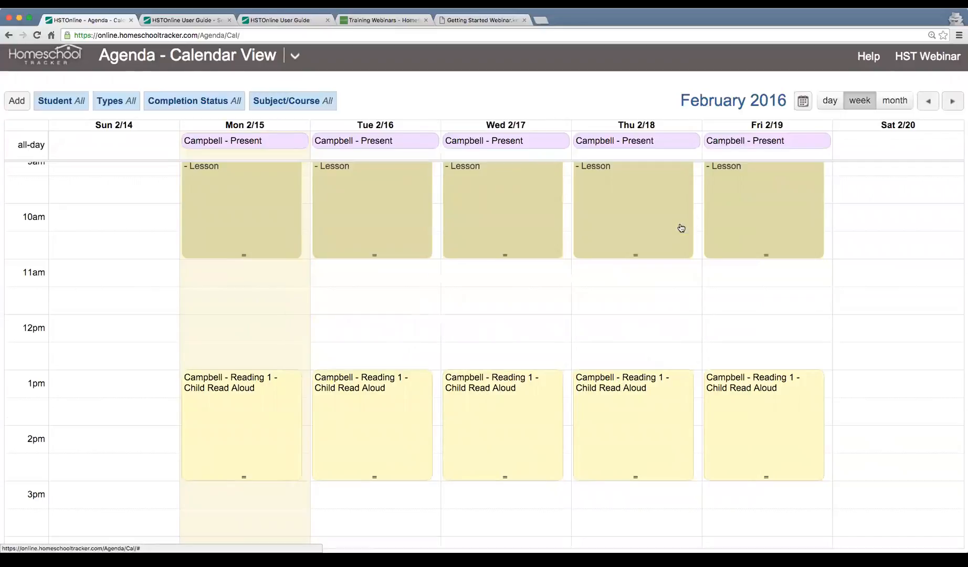
{"action": "left_click", "coordinate": [742, 417]}
{"action": "left_click", "coordinate": [683, 227]}
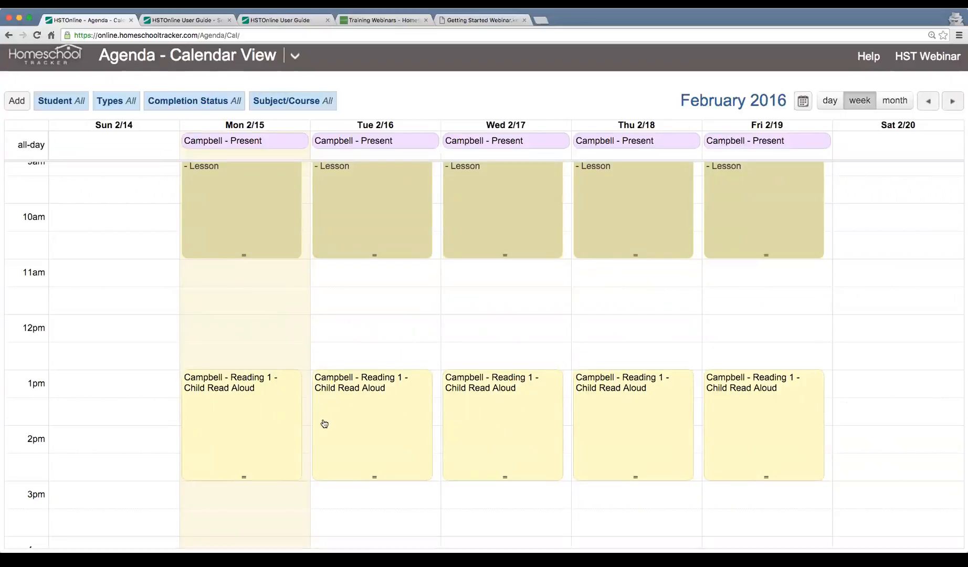
{"action": "scroll", "coordinate": [860, 427], "scroll_direction": "down", "scroll_amount": 3}
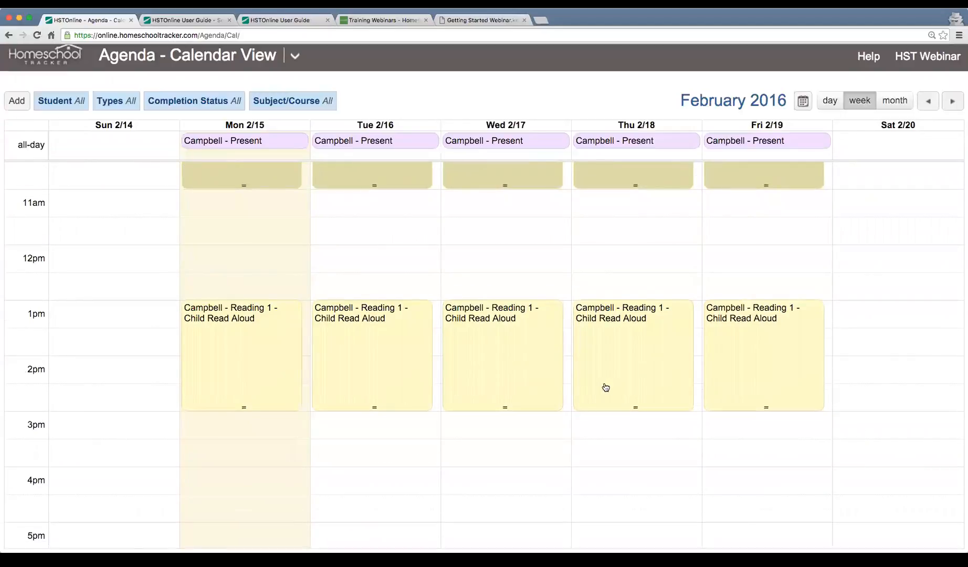
{"action": "scroll", "coordinate": [557, 366], "scroll_direction": "up", "scroll_amount": 4}
{"action": "scroll", "coordinate": [542, 362], "scroll_direction": "up", "scroll_amount": 1}
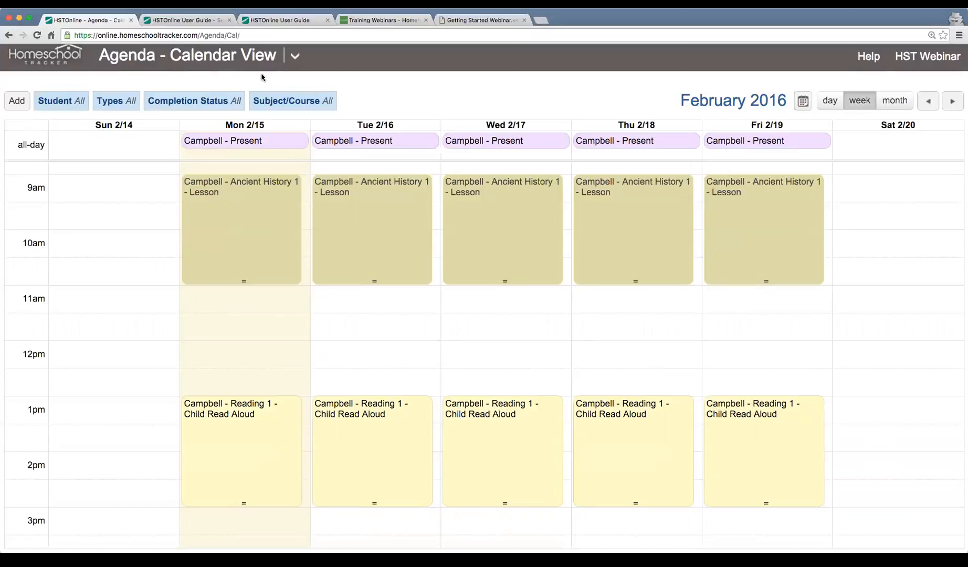
{"action": "left_click", "coordinate": [288, 60]}
Reopen the Reading 1 lesson plan filtered to Used by Student, Status Both.
{"action": "left_click", "coordinate": [61, 148]}
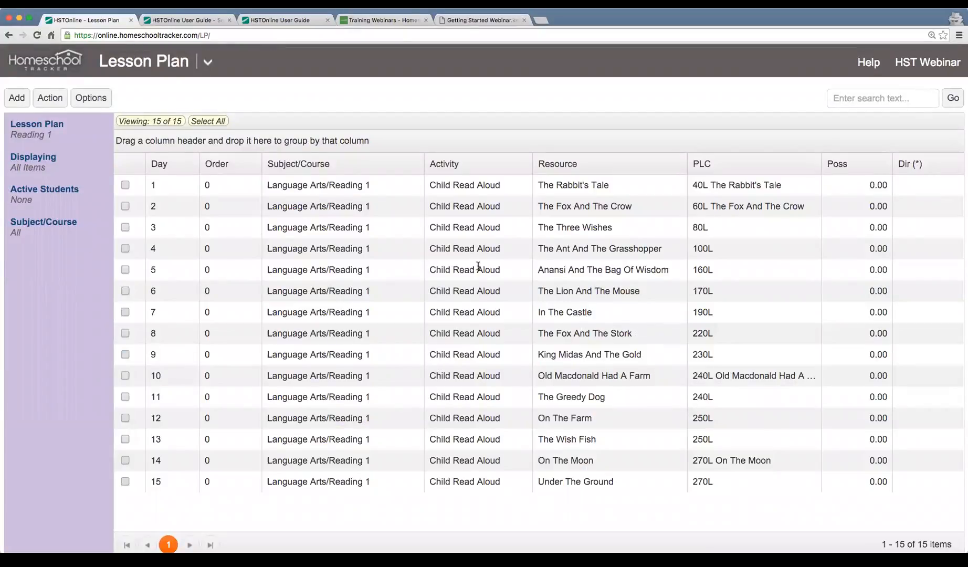
{"action": "left_click", "coordinate": [30, 167]}
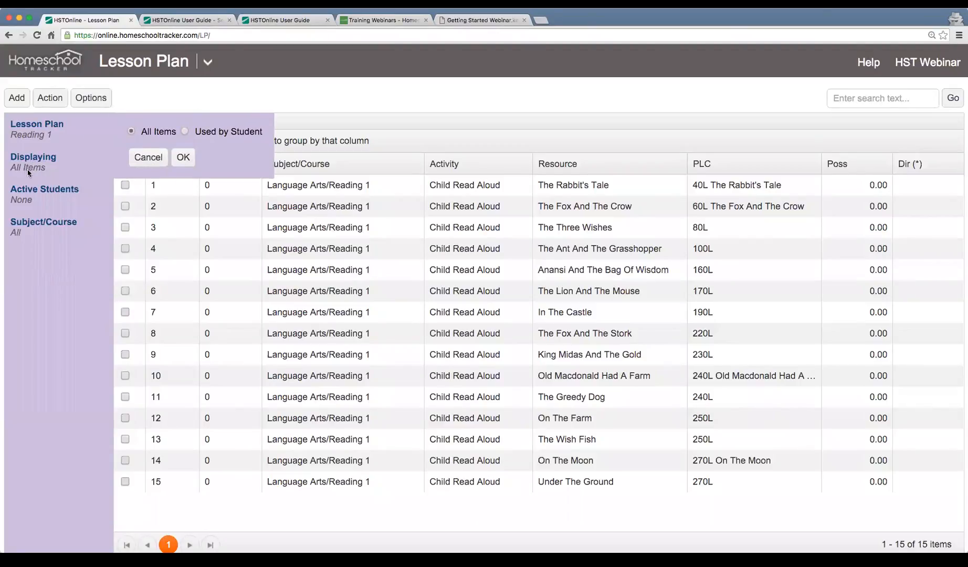
{"action": "left_click", "coordinate": [185, 132]}
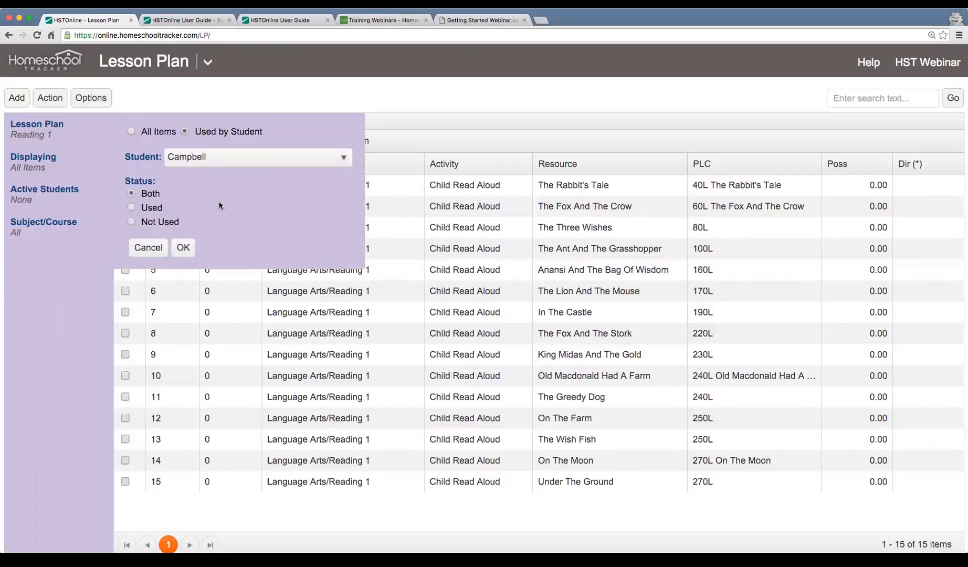
{"action": "left_click_drag", "start_coordinate": [141, 193], "coordinate": [165, 193]}
{"action": "left_click", "coordinate": [149, 195]}
{"action": "left_click", "coordinate": [182, 247]}
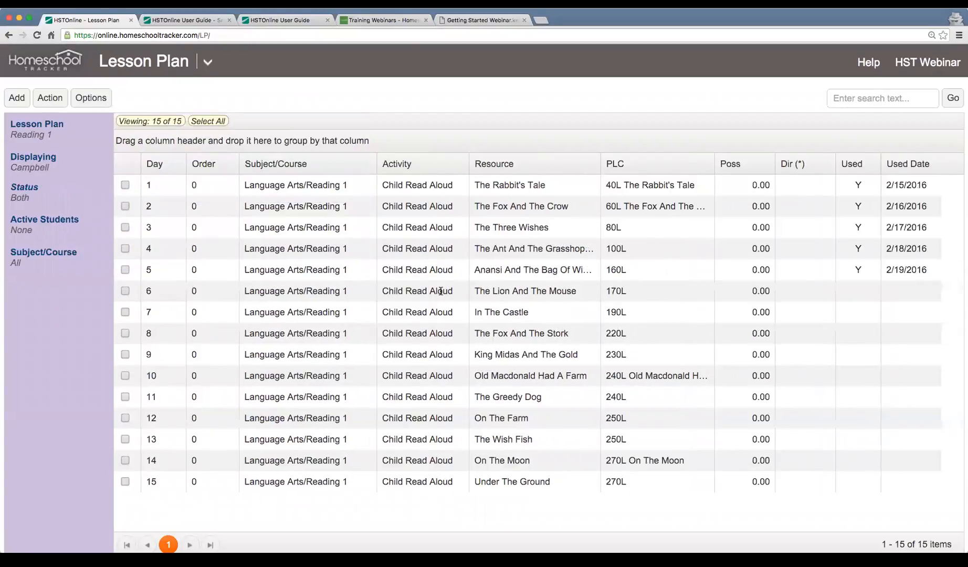
Check the Used marks on Reading 1 days 1–5.
{"action": "left_click", "coordinate": [800, 185]}
{"action": "left_click", "coordinate": [796, 207]}
{"action": "left_click", "coordinate": [793, 227]}
{"action": "left_click", "coordinate": [794, 248]}
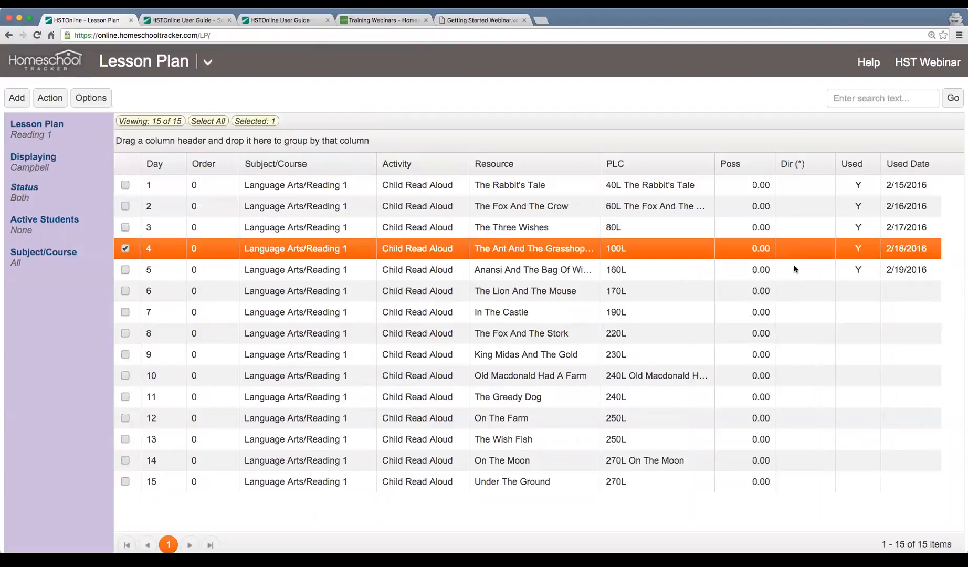
{"action": "left_click", "coordinate": [794, 269]}
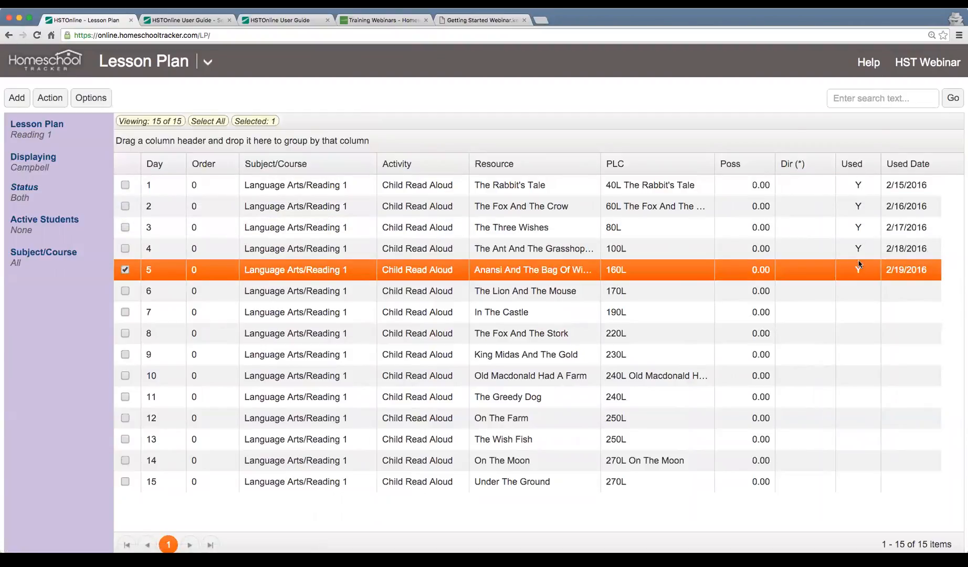
Check the used dates 2/15/2016–2/19/2016 for days 1–5 and unused day 6, then bring up the site menu.
{"action": "left_click", "coordinate": [916, 184]}
{"action": "left_click", "coordinate": [911, 206]}
{"action": "left_click", "coordinate": [907, 229]}
{"action": "left_click", "coordinate": [904, 247]}
{"action": "left_click", "coordinate": [899, 272]}
{"action": "left_click", "coordinate": [682, 291]}
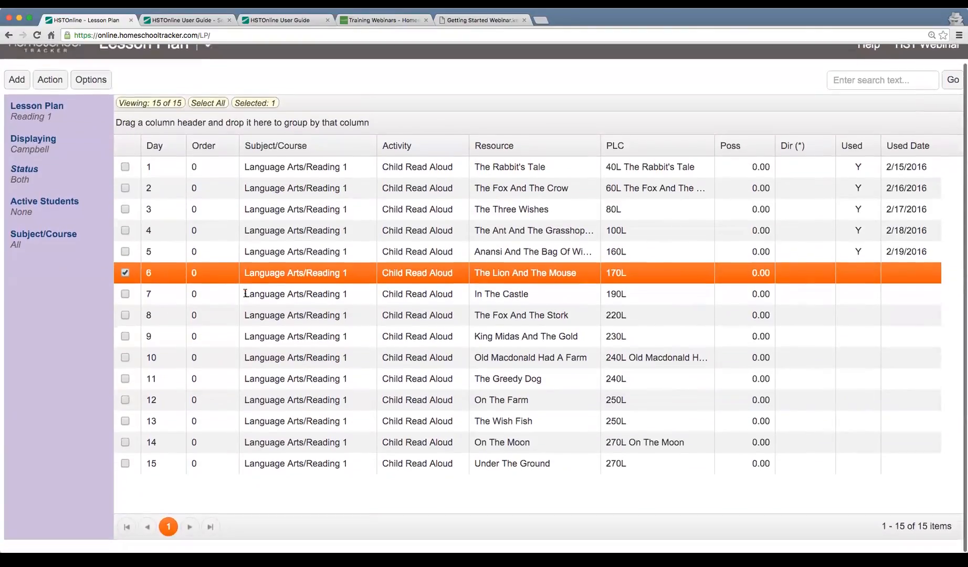
{"action": "scroll", "coordinate": [246, 293], "scroll_direction": "down", "scroll_amount": 2}
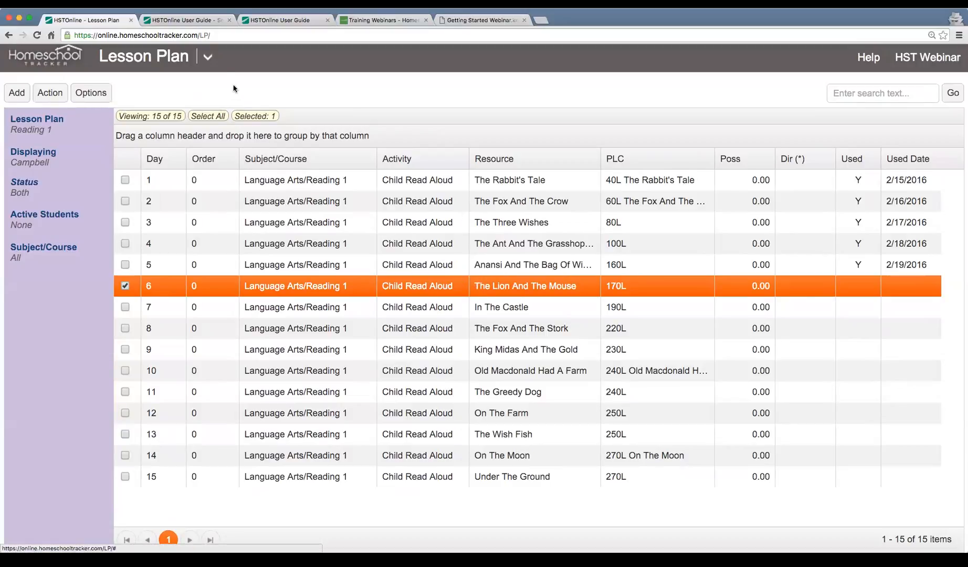
{"action": "left_click", "coordinate": [213, 60]}
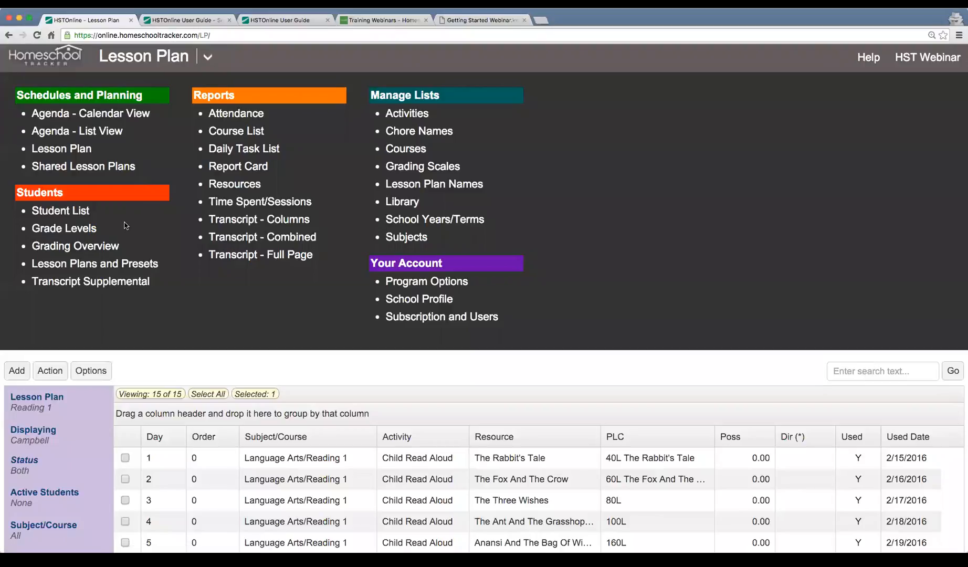
Tick Reading 1 as an active plan under Lesson Plans and Presets.
{"action": "left_click", "coordinate": [119, 269]}
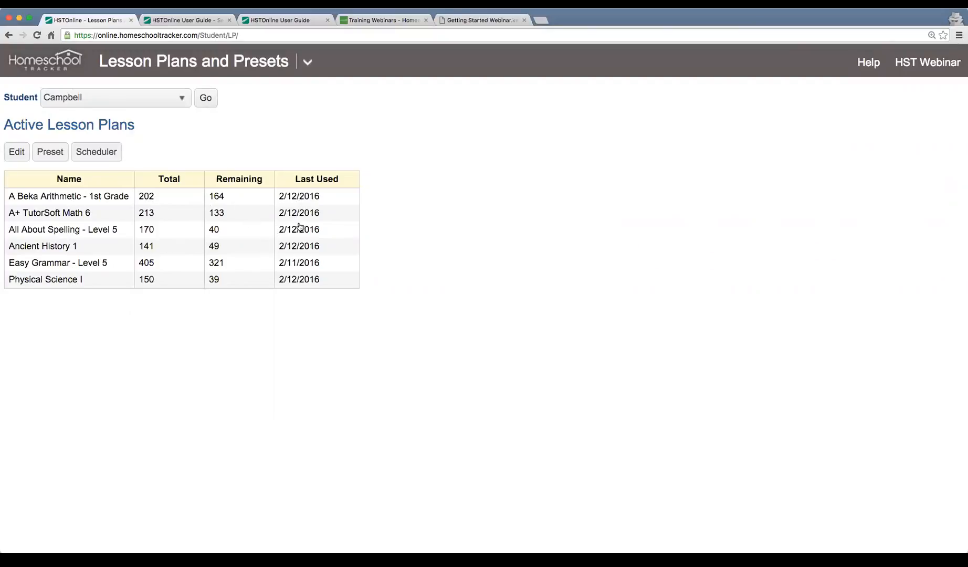
{"action": "left_click", "coordinate": [18, 152]}
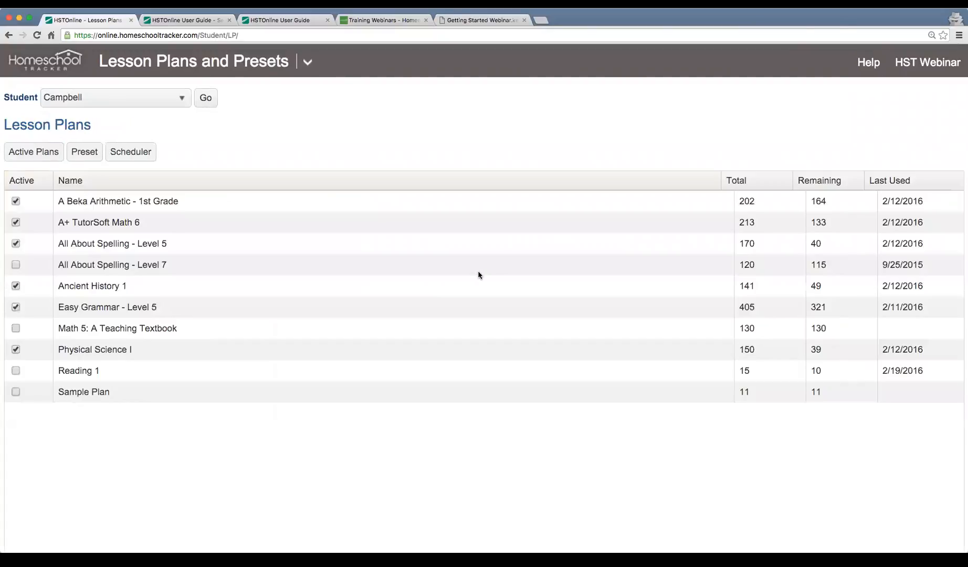
{"action": "left_click", "coordinate": [16, 370]}
Show the weekly Preset schedule, from History/Ancient History 1 at 9am to Math/Math 6 at 2pm.
{"action": "left_click", "coordinate": [81, 157]}
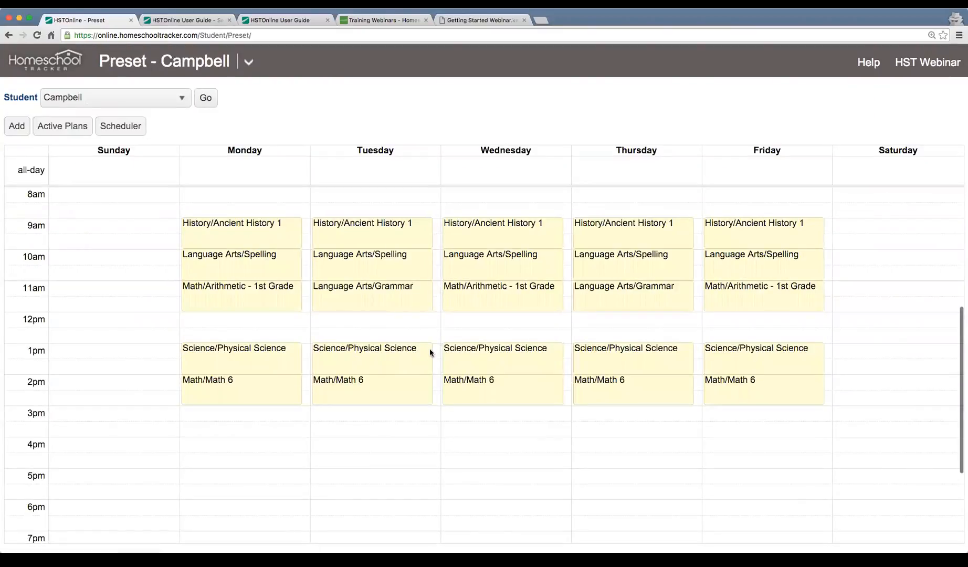
{"action": "scroll", "coordinate": [444, 328], "scroll_direction": "up", "scroll_amount": 1}
{"action": "scroll", "coordinate": [444, 328], "scroll_direction": "down", "scroll_amount": 1}
{"action": "scroll", "coordinate": [445, 332], "scroll_direction": "down", "scroll_amount": 1}
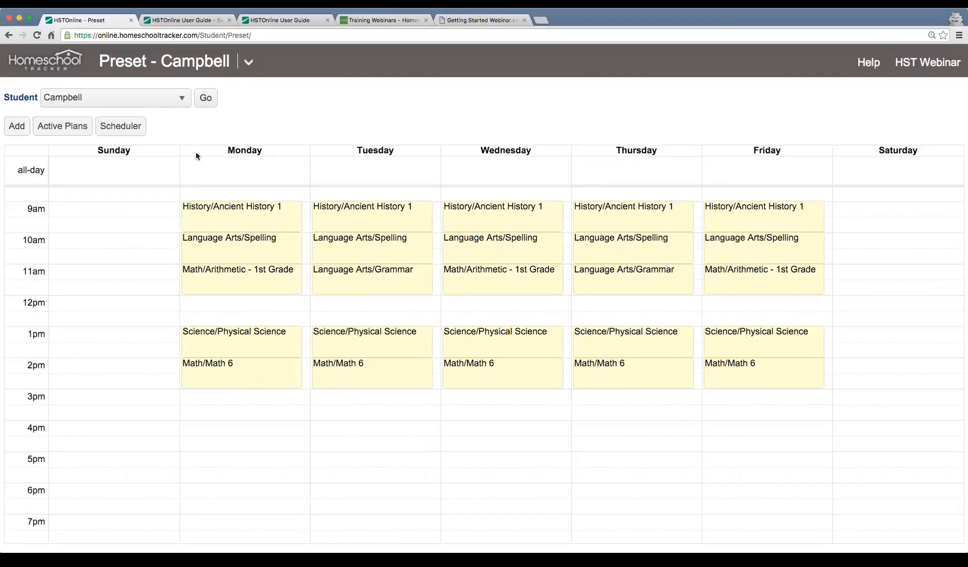
Add a Language Arts/Reading 1 preset running 3:00 PM to 4:00 PM.
{"action": "left_click", "coordinate": [20, 130]}
{"action": "left_click", "coordinate": [432, 102]}
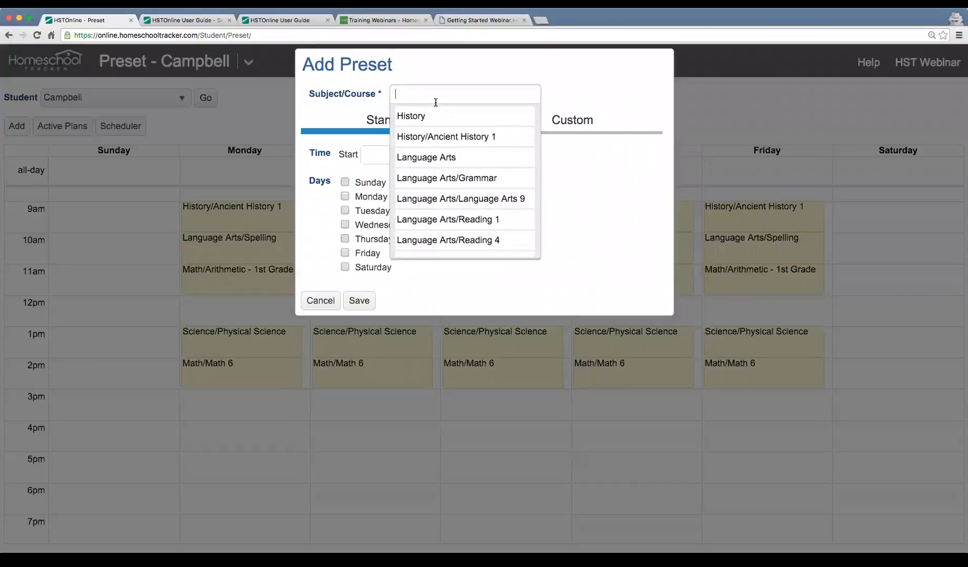
{"action": "left_click", "coordinate": [465, 220]}
{"action": "left_click", "coordinate": [426, 156]}
{"action": "scroll", "coordinate": [410, 226], "scroll_direction": "down", "scroll_amount": 8}
{"action": "scroll", "coordinate": [410, 225], "scroll_direction": "down", "scroll_amount": 4}
{"action": "left_click", "coordinate": [405, 257]}
{"action": "left_click", "coordinate": [524, 155]}
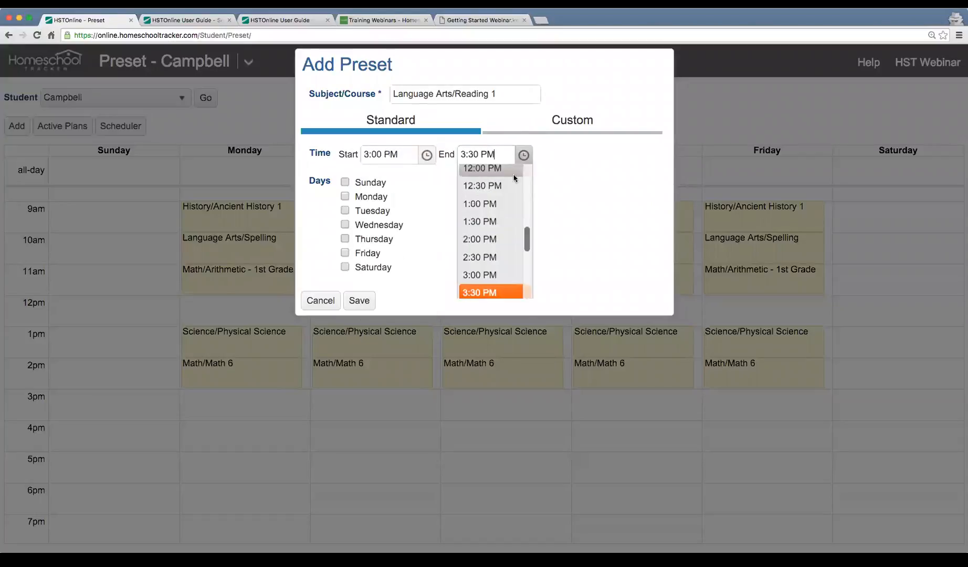
{"action": "scroll", "coordinate": [511, 210], "scroll_direction": "down", "scroll_amount": 3}
{"action": "left_click", "coordinate": [493, 254]}
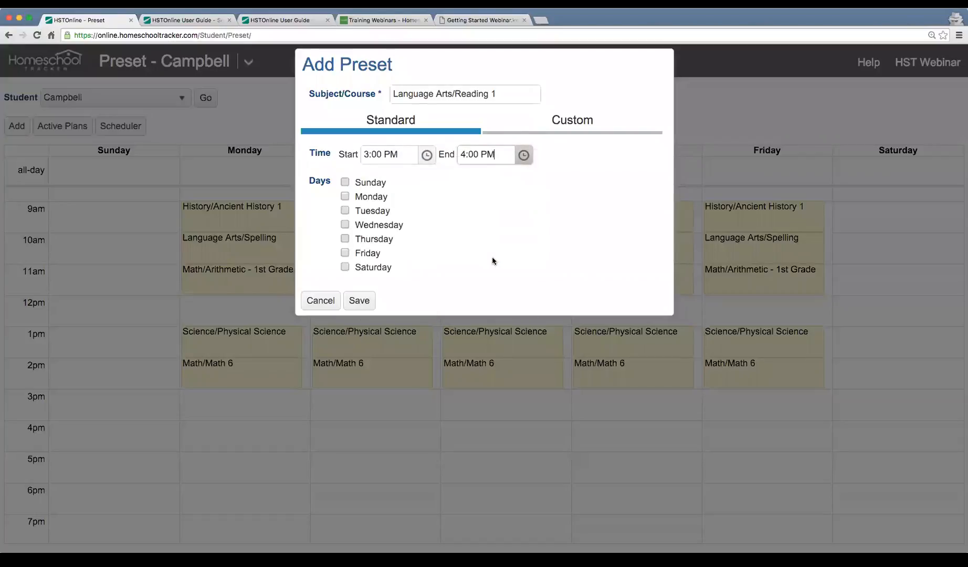
Repeat the preset Monday through Friday, save it, and go to the Scheduler.
{"action": "left_click", "coordinate": [366, 199]}
{"action": "left_click", "coordinate": [367, 213]}
{"action": "left_click", "coordinate": [368, 225]}
{"action": "left_click", "coordinate": [369, 238]}
{"action": "left_click", "coordinate": [368, 253]}
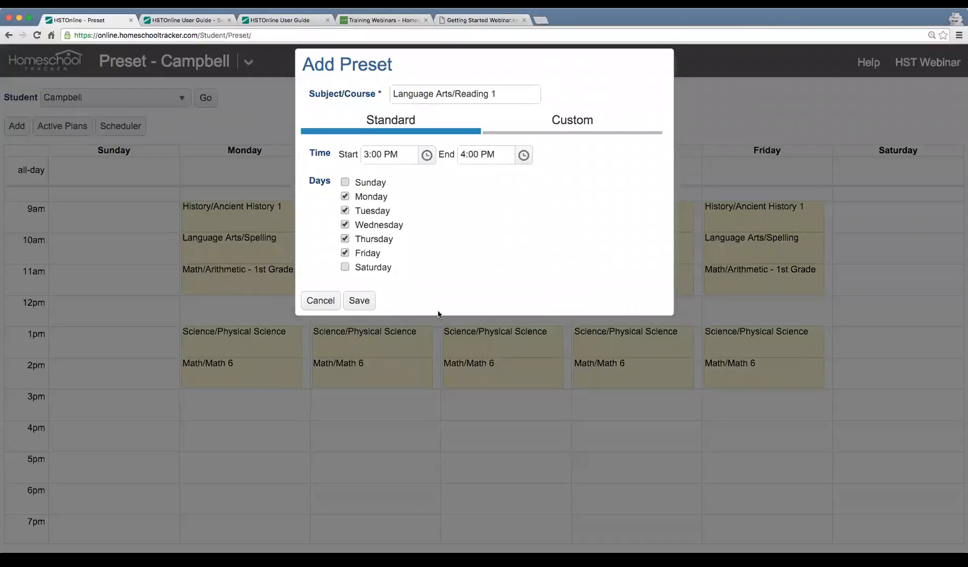
{"action": "left_click", "coordinate": [359, 301]}
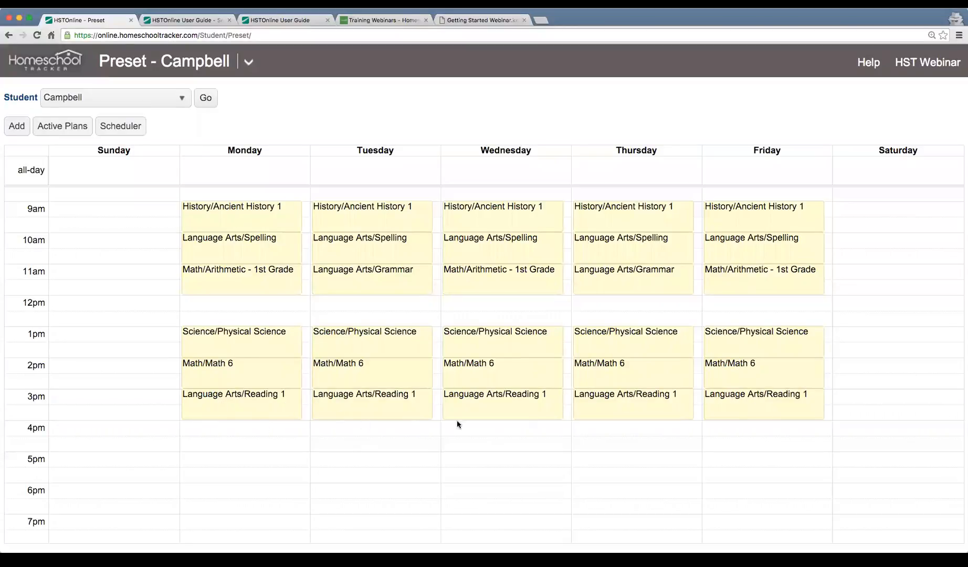
{"action": "left_click", "coordinate": [120, 136]}
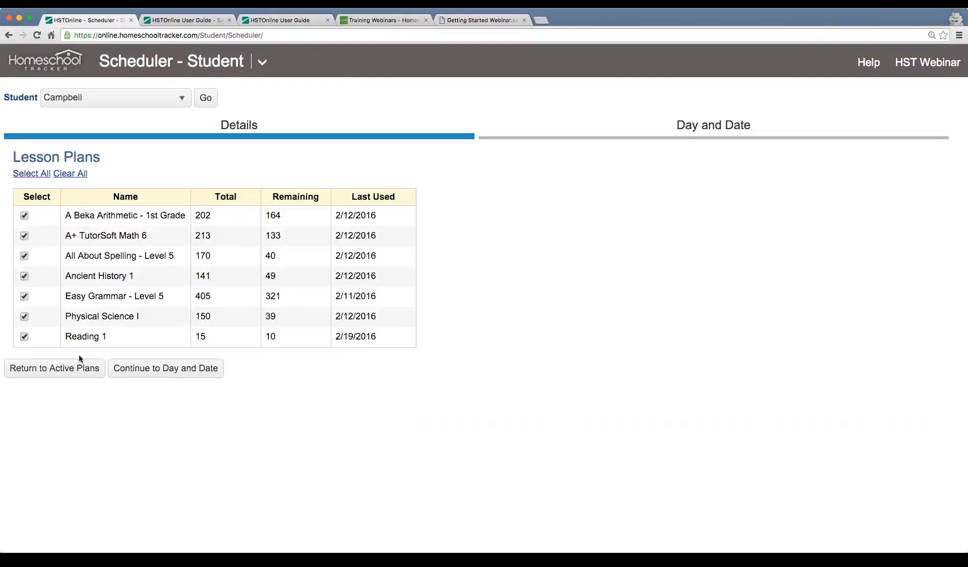
Schedule with preset times from 2/22/2016 to 2/26/2016 and preview the generated items.
{"action": "left_click", "coordinate": [148, 377]}
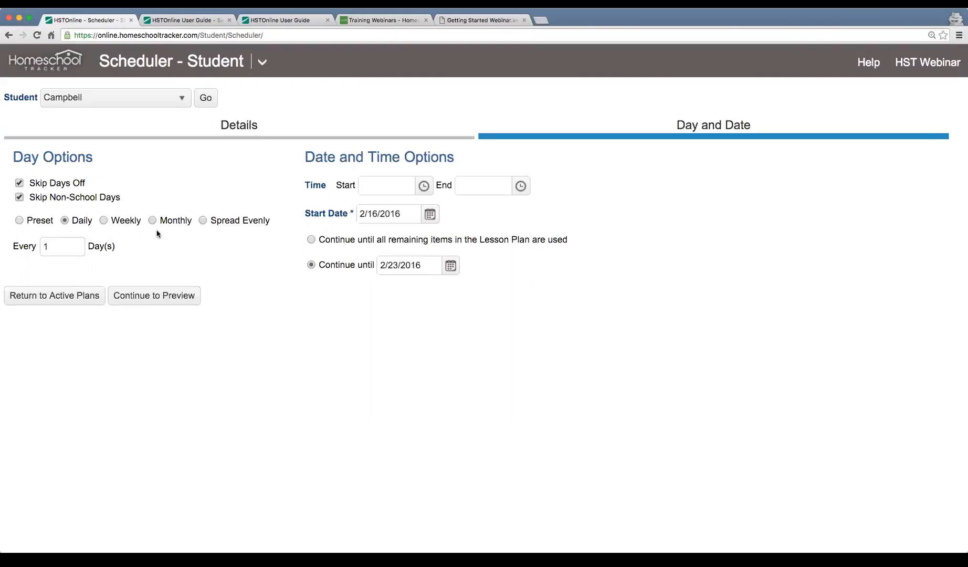
{"action": "left_click", "coordinate": [19, 221]}
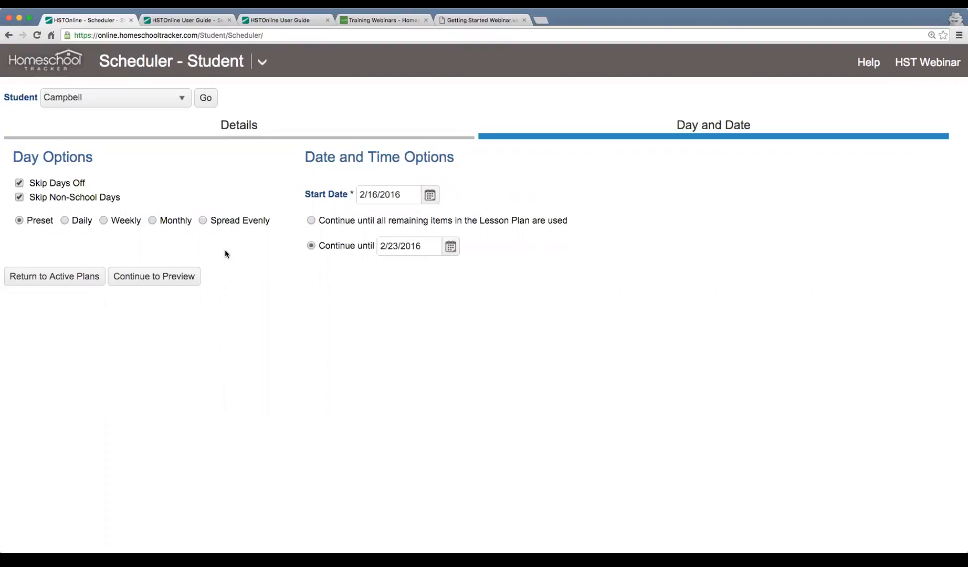
{"action": "left_click", "coordinate": [430, 195]}
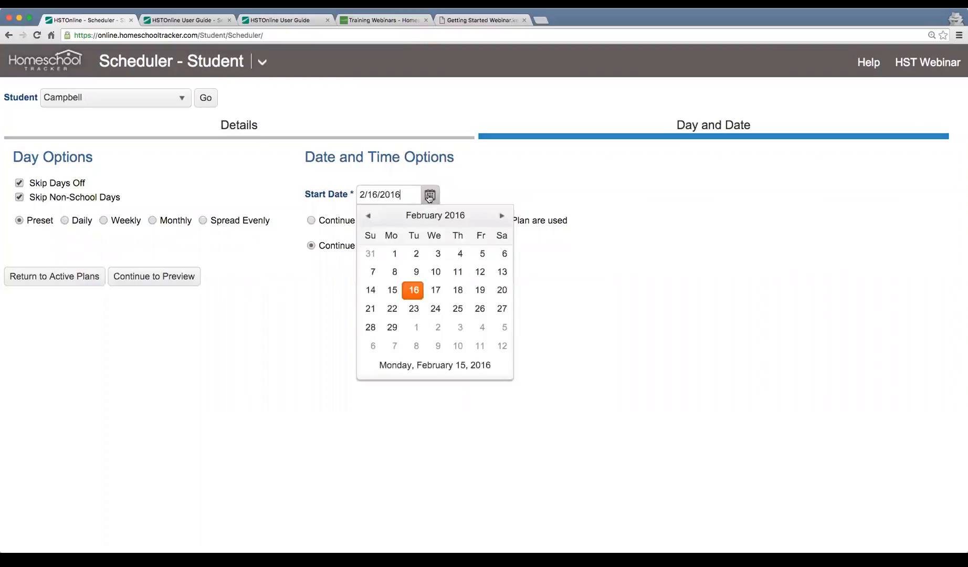
{"action": "left_click", "coordinate": [392, 309]}
{"action": "left_click", "coordinate": [451, 246]}
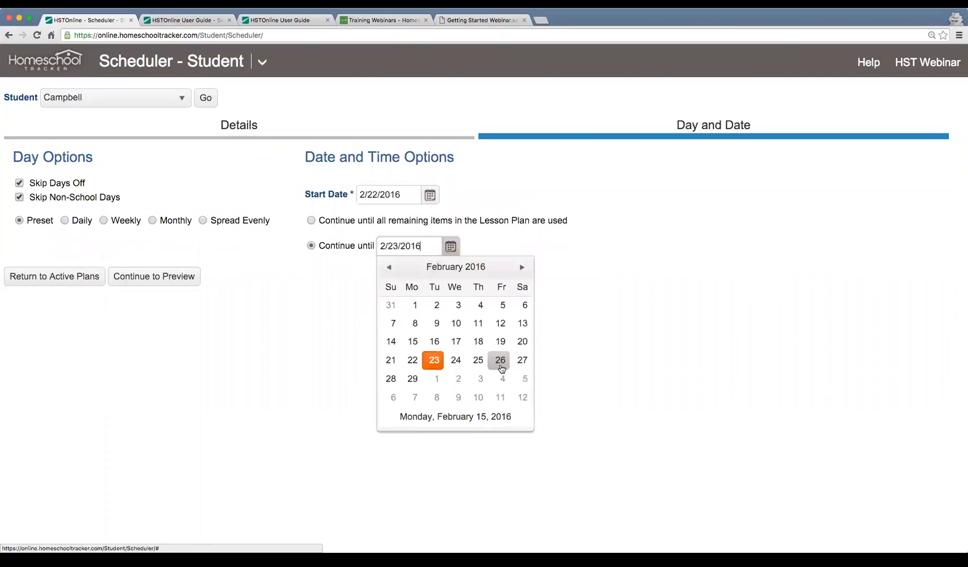
{"action": "left_click", "coordinate": [501, 360]}
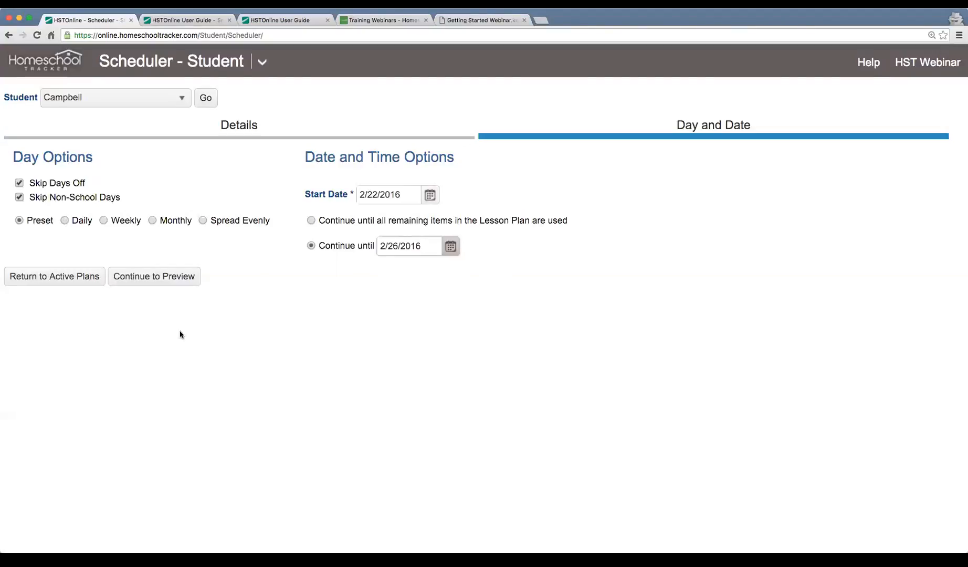
{"action": "left_click", "coordinate": [174, 283]}
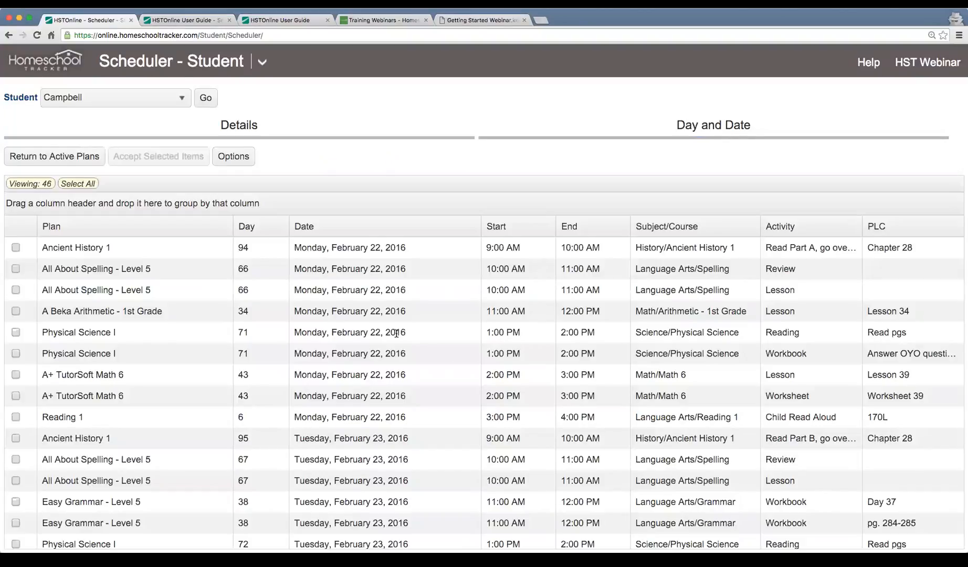
Tick the Monday Ancient History 1, spelling review and Reading 1 items.
{"action": "scroll", "coordinate": [396, 333], "scroll_direction": "down", "scroll_amount": 10}
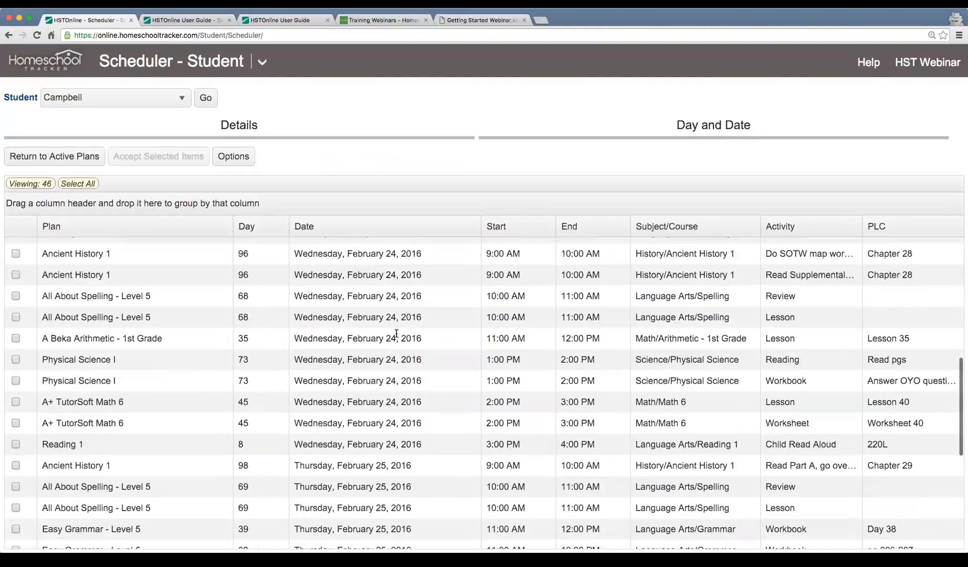
{"action": "scroll", "coordinate": [396, 334], "scroll_direction": "down", "scroll_amount": 6}
{"action": "scroll", "coordinate": [396, 333], "scroll_direction": "up", "scroll_amount": 8}
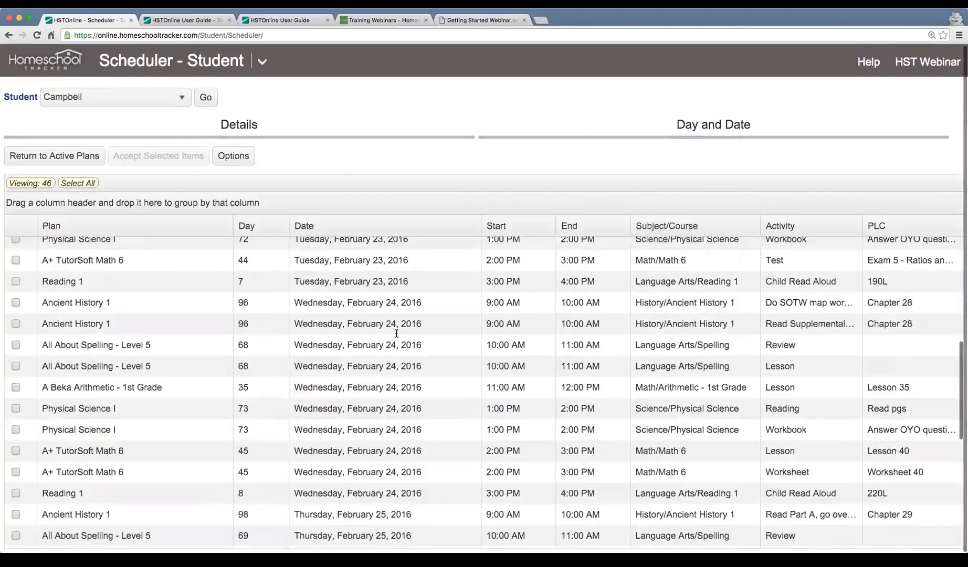
{"action": "scroll", "coordinate": [397, 334], "scroll_direction": "up", "scroll_amount": 7}
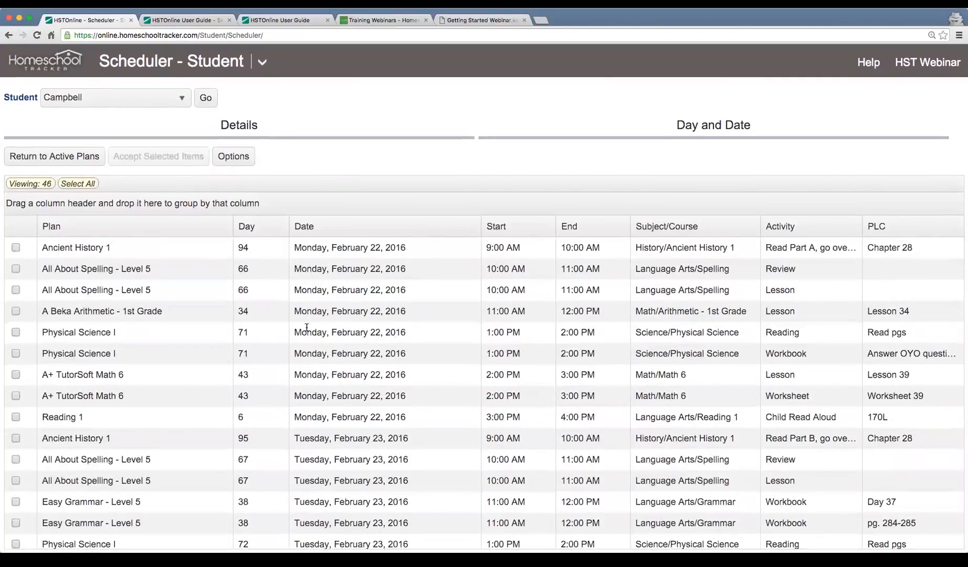
{"action": "left_click", "coordinate": [195, 251]}
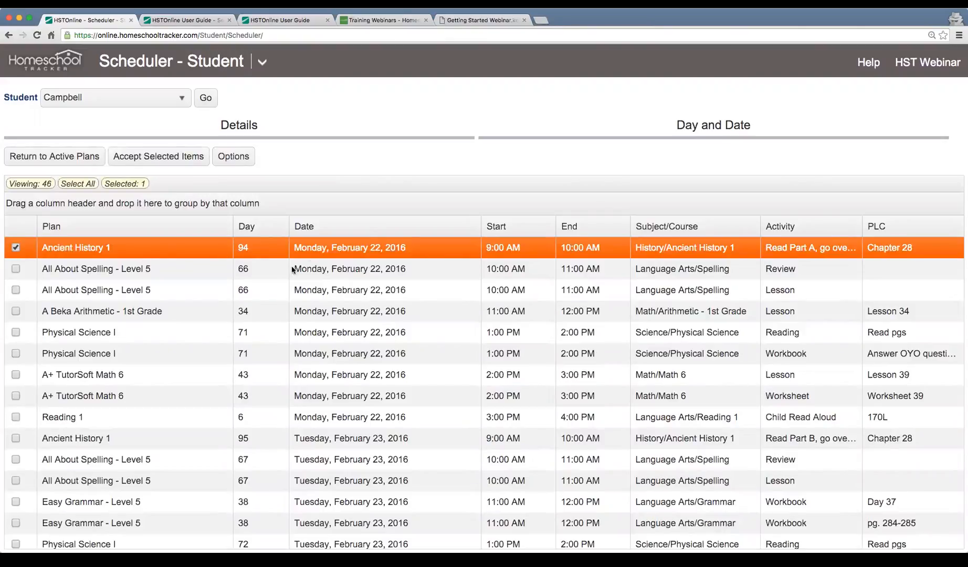
{"action": "left_click", "coordinate": [245, 276]}
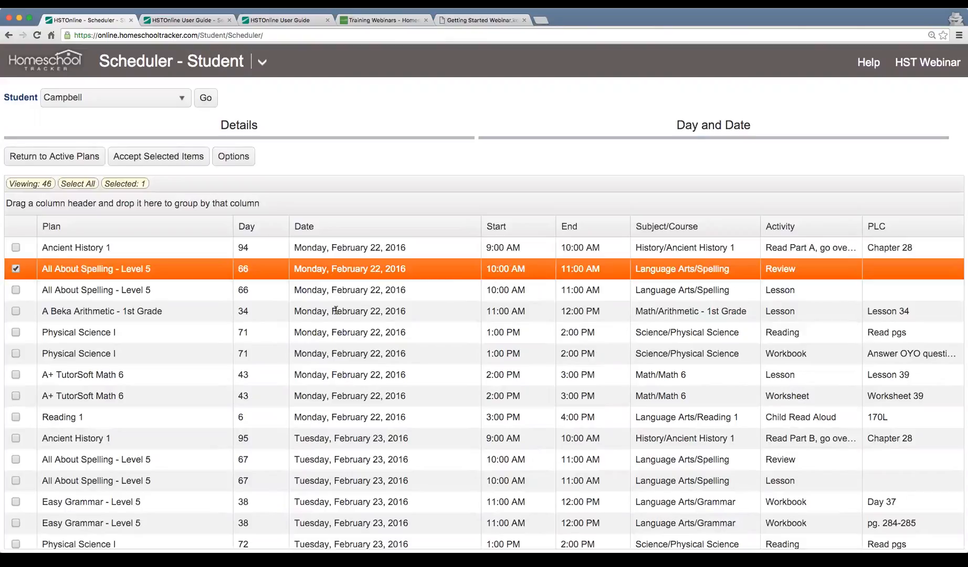
{"action": "left_click", "coordinate": [215, 419]}
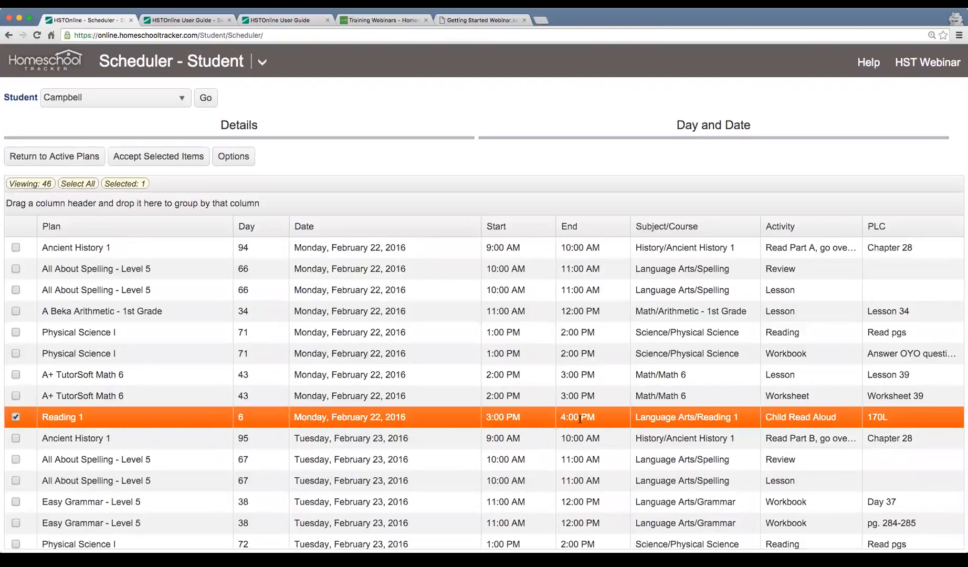
Tick the Tuesday Ancient History 1 and Reading 1 items, then select all 46 items.
{"action": "scroll", "coordinate": [582, 418], "scroll_direction": "down", "scroll_amount": 2}
{"action": "left_click", "coordinate": [363, 347]}
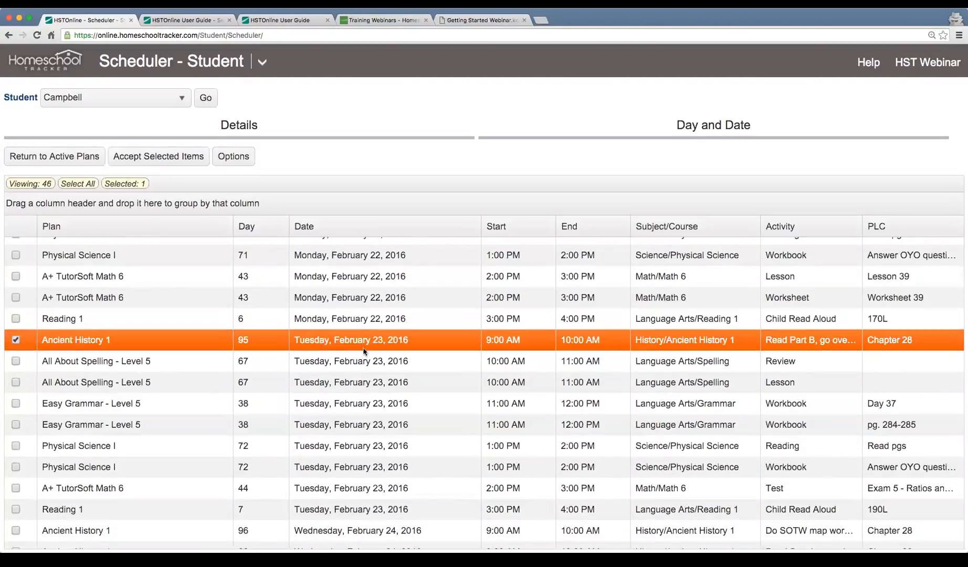
{"action": "scroll", "coordinate": [363, 435], "scroll_direction": "down", "scroll_amount": 2}
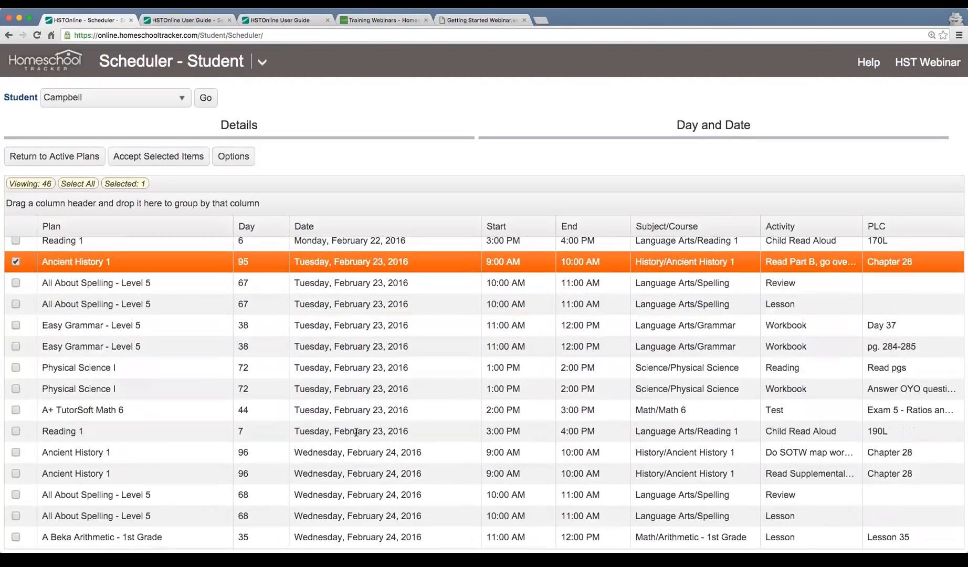
{"action": "left_click", "coordinate": [431, 434]}
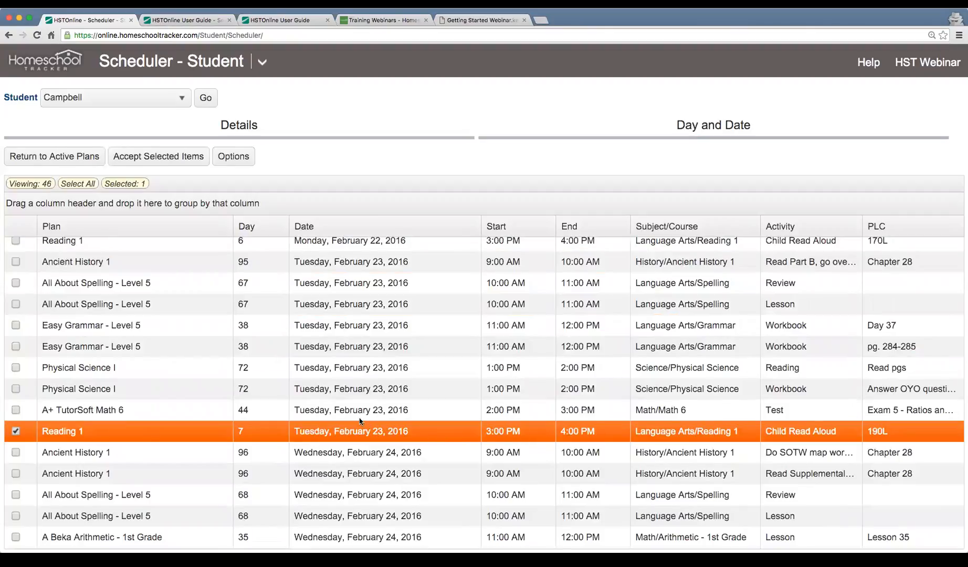
{"action": "scroll", "coordinate": [361, 420], "scroll_direction": "down", "scroll_amount": 5}
{"action": "scroll", "coordinate": [360, 420], "scroll_direction": "down", "scroll_amount": 2}
{"action": "scroll", "coordinate": [360, 417], "scroll_direction": "up", "scroll_amount": 10}
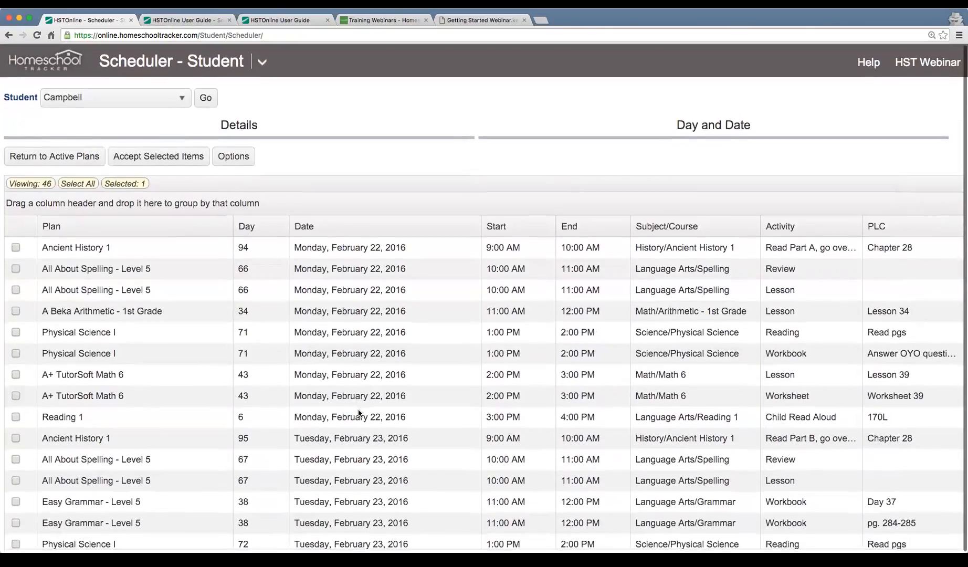
{"action": "left_click", "coordinate": [83, 185]}
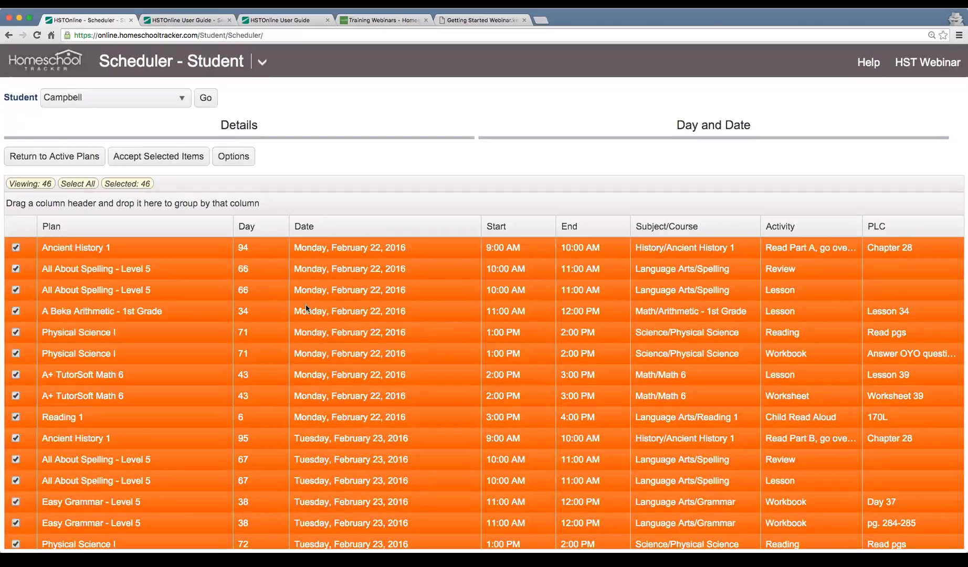
Accept the 46 selected items and switch to the Agenda - Calendar View.
{"action": "left_click", "coordinate": [150, 162]}
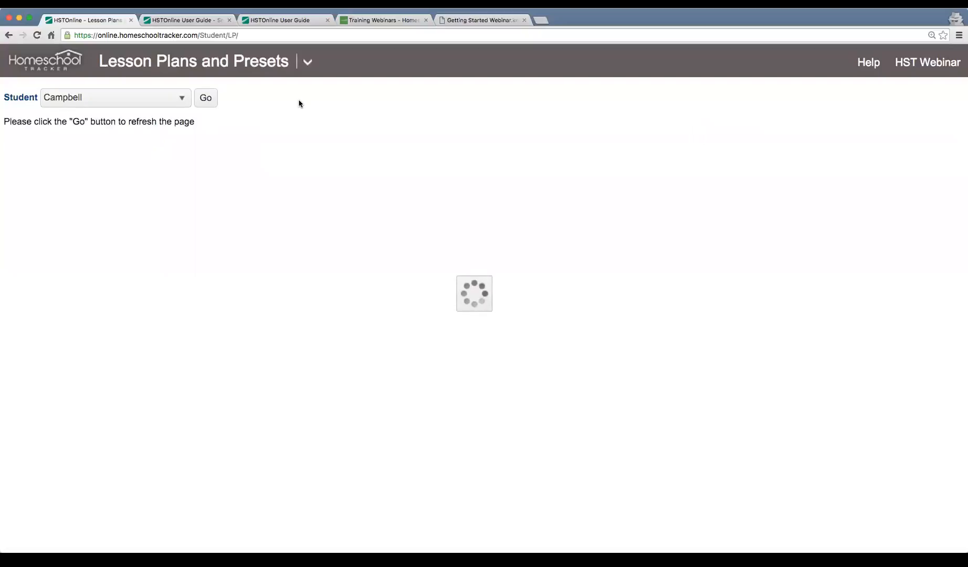
{"action": "left_click", "coordinate": [306, 63]}
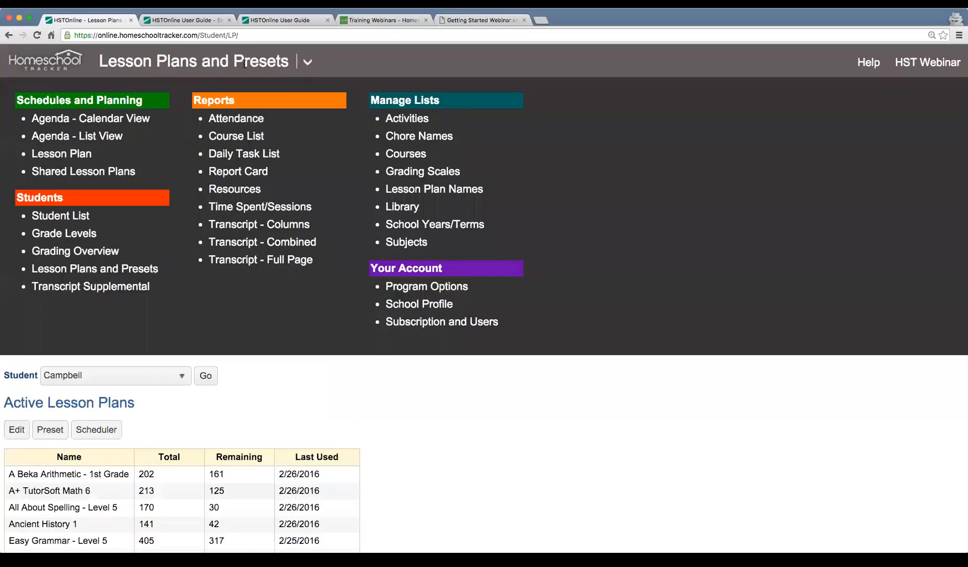
{"action": "left_click", "coordinate": [83, 121]}
Advance the agenda to February 21–27 and review Reading 1 at 3pm each weekday.
{"action": "scroll", "coordinate": [836, 245], "scroll_direction": "down", "scroll_amount": 2}
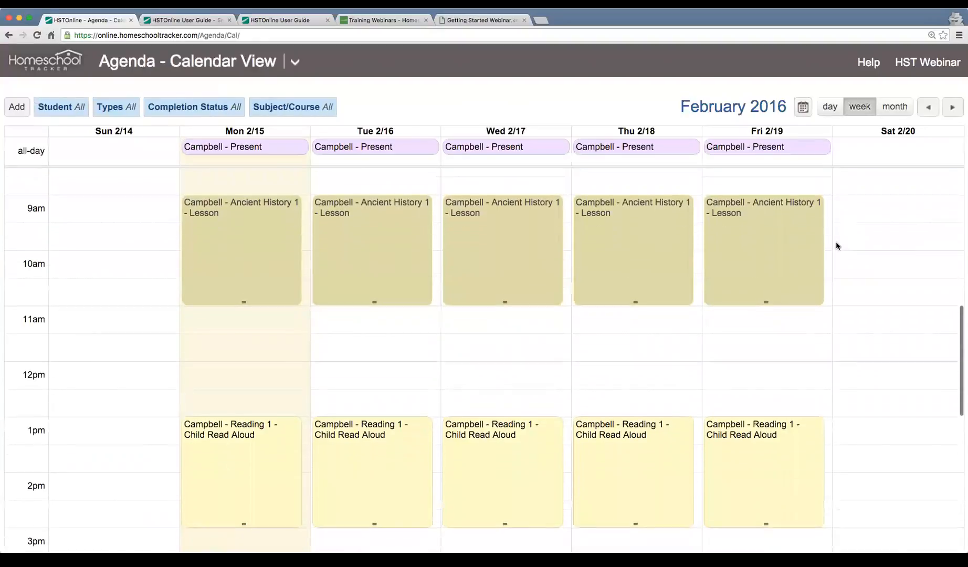
{"action": "left_click", "coordinate": [950, 110]}
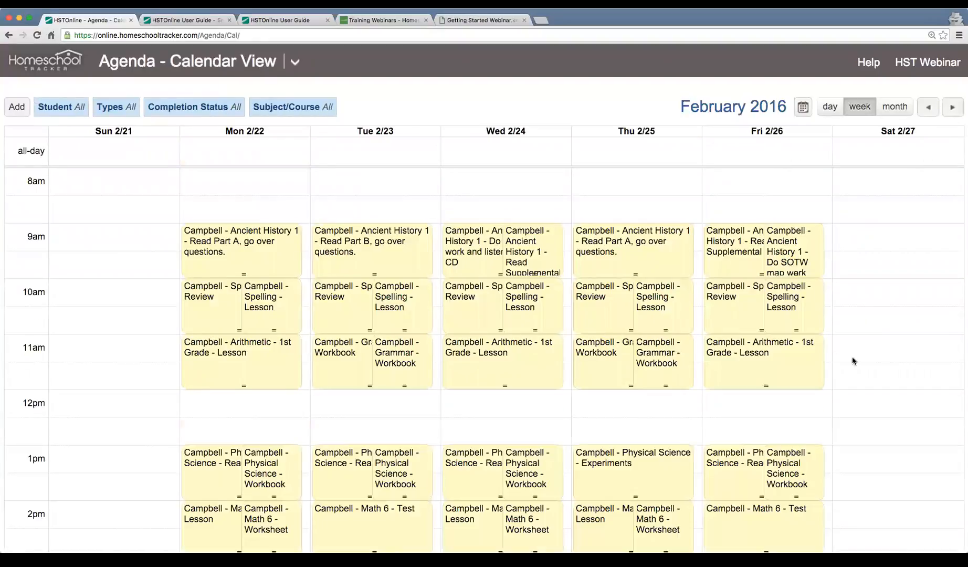
{"action": "scroll", "coordinate": [858, 359], "scroll_direction": "down", "scroll_amount": 4}
{"action": "scroll", "coordinate": [858, 358], "scroll_direction": "up", "scroll_amount": 1}
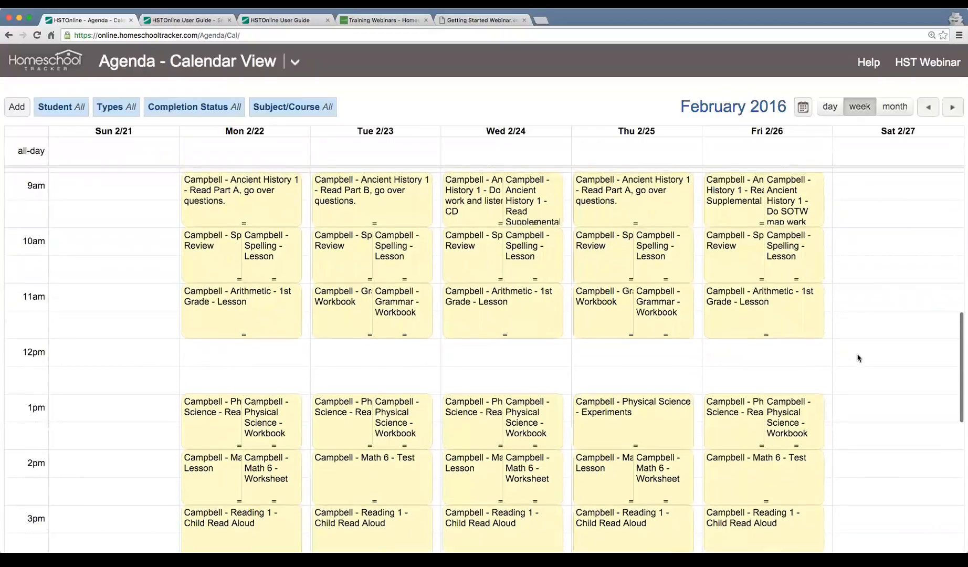
{"action": "scroll", "coordinate": [857, 358], "scroll_direction": "down", "scroll_amount": 3}
{"action": "scroll", "coordinate": [858, 358], "scroll_direction": "up", "scroll_amount": 4}
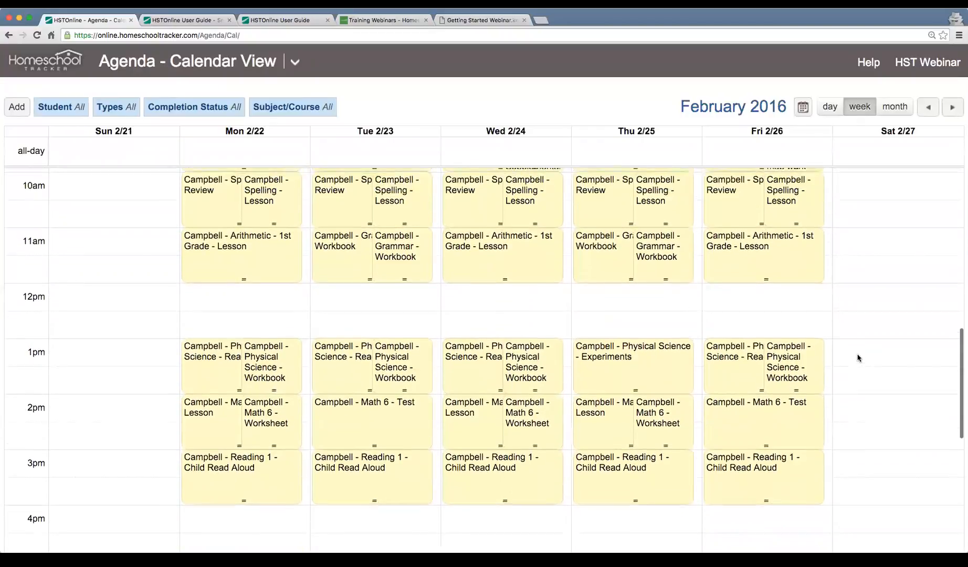
{"action": "scroll", "coordinate": [856, 358], "scroll_direction": "up", "scroll_amount": 1}
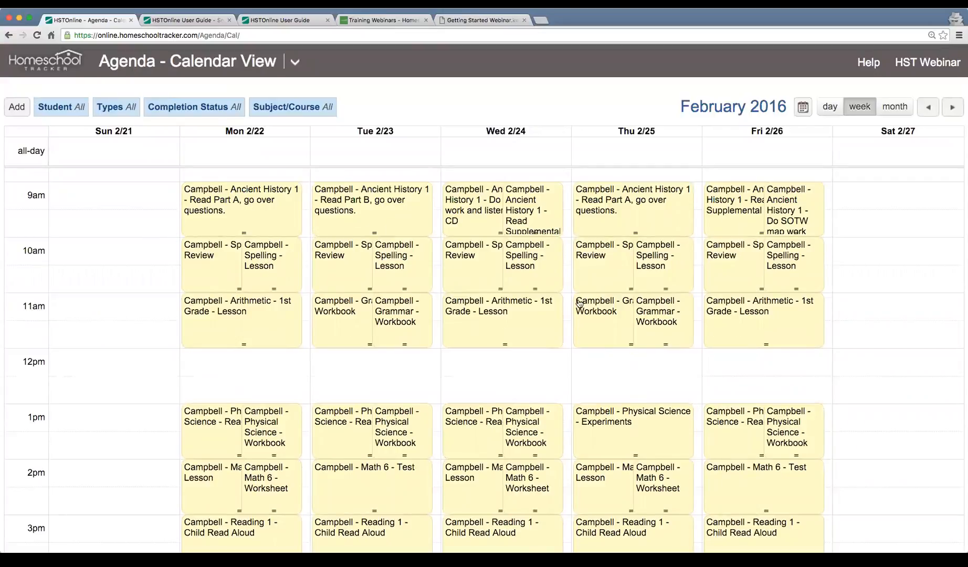
{"action": "scroll", "coordinate": [459, 367], "scroll_direction": "down", "scroll_amount": 1}
{"action": "scroll", "coordinate": [460, 367], "scroll_direction": "down", "scroll_amount": 1}
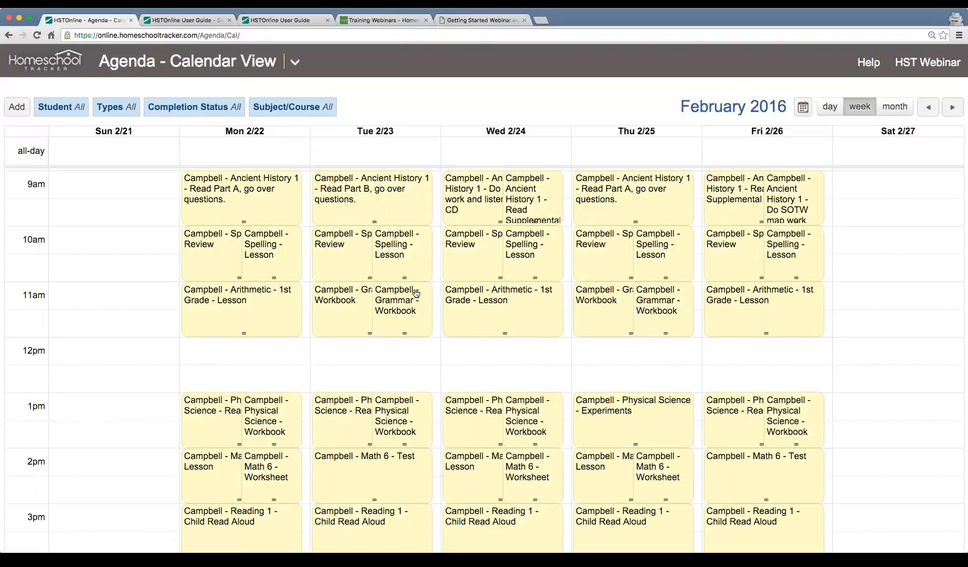
{"action": "scroll", "coordinate": [416, 293], "scroll_direction": "down", "scroll_amount": 1}
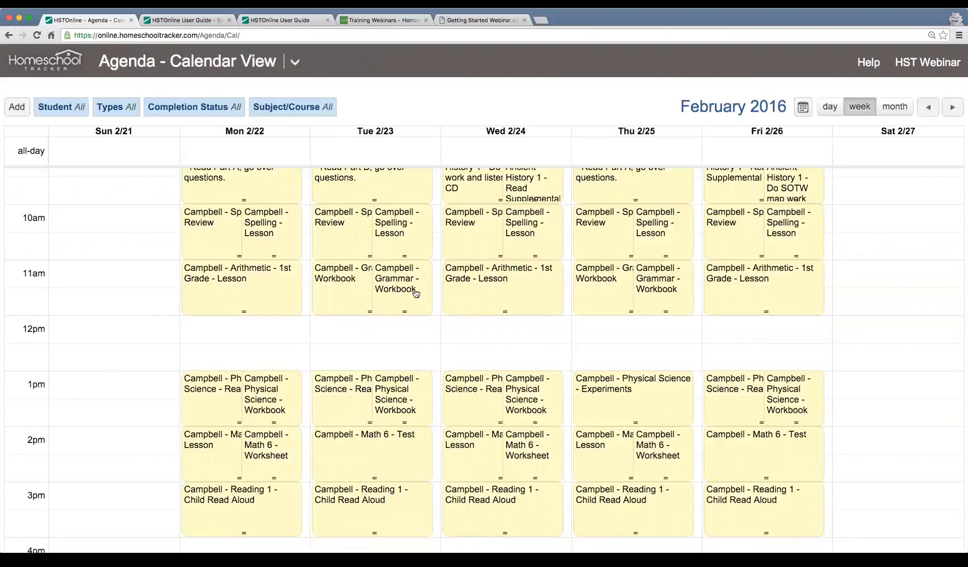
{"action": "scroll", "coordinate": [416, 292], "scroll_direction": "up", "scroll_amount": 1}
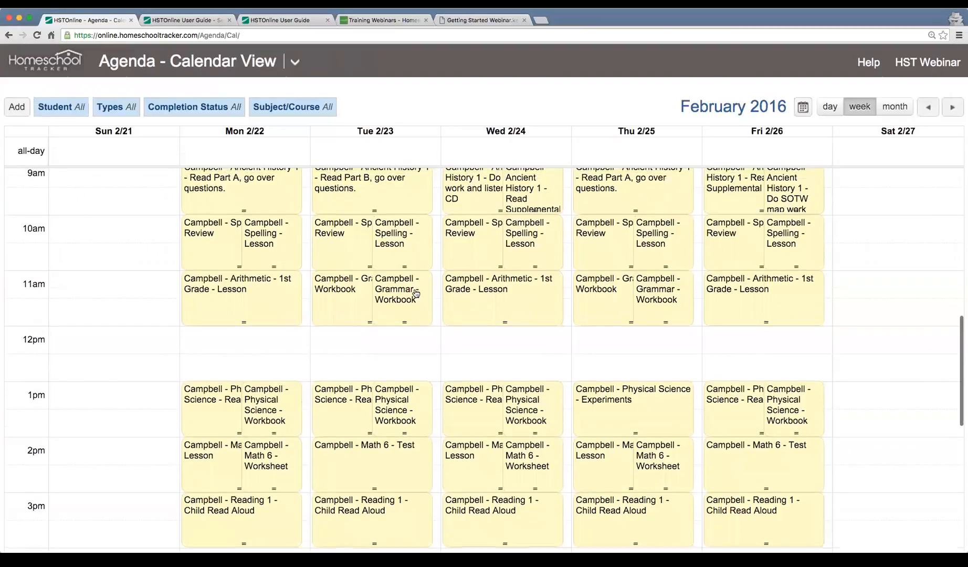
{"action": "scroll", "coordinate": [416, 293], "scroll_direction": "up", "scroll_amount": 2}
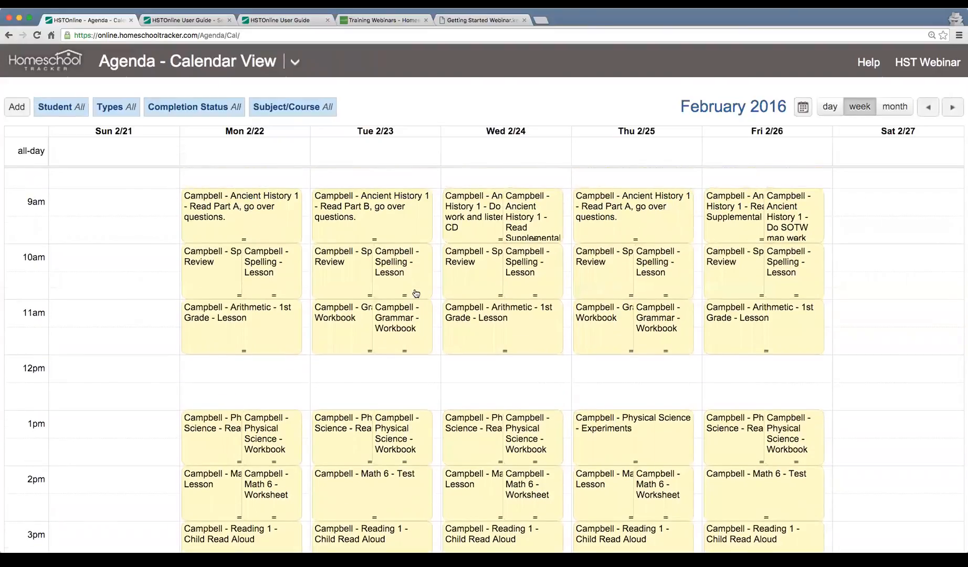
{"action": "scroll", "coordinate": [416, 293], "scroll_direction": "down", "scroll_amount": 3}
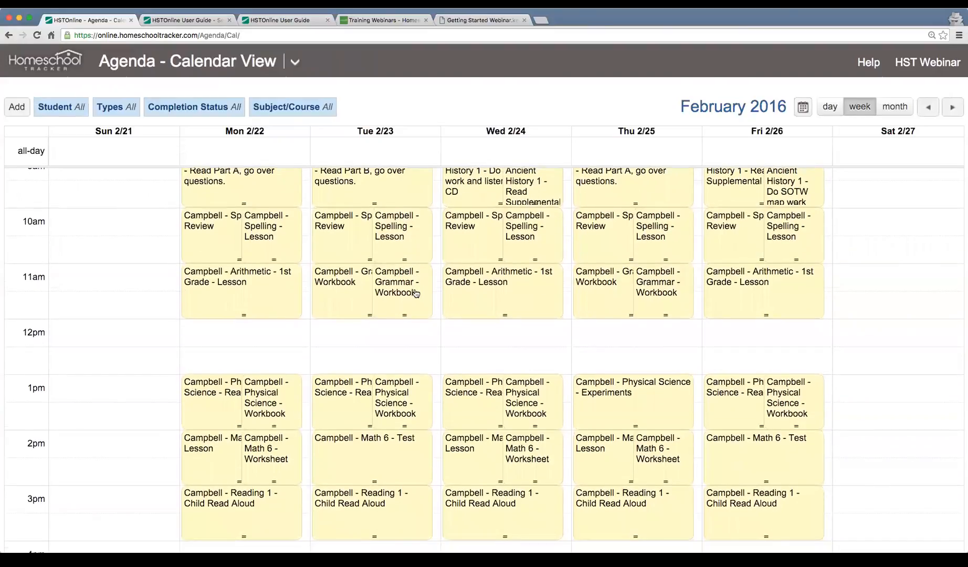
{"action": "scroll", "coordinate": [416, 293], "scroll_direction": "up", "scroll_amount": 2}
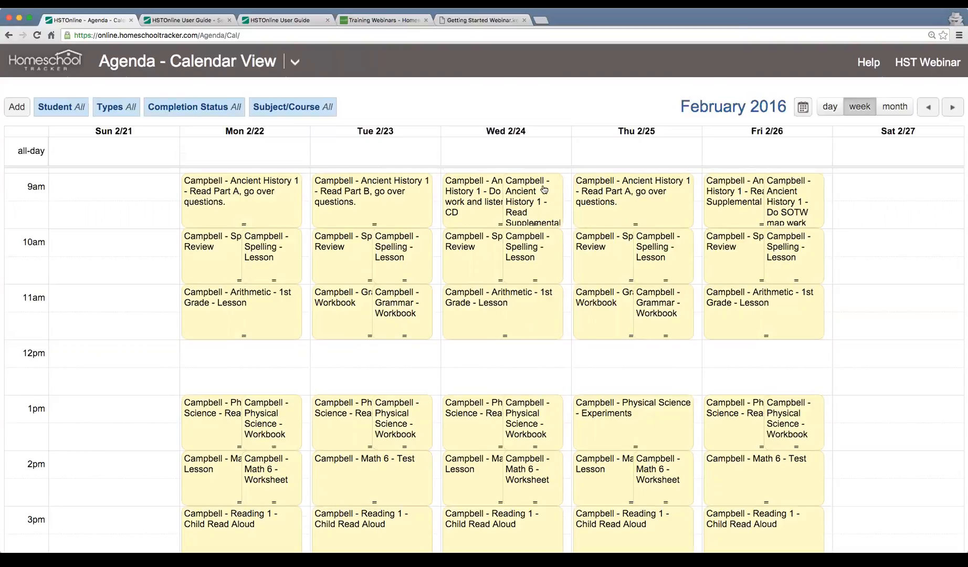
{"action": "left_click", "coordinate": [465, 22]}
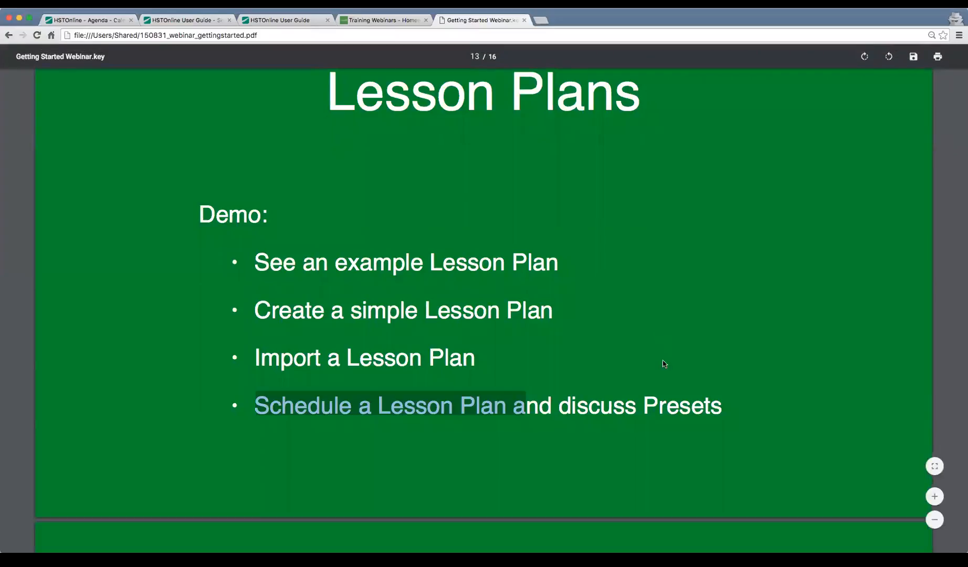
Scroll the webinar slides to page 14, the Reports slide, then return to the tracker.
{"action": "left_click", "coordinate": [670, 407]}
{"action": "scroll", "coordinate": [671, 408], "scroll_direction": "down", "scroll_amount": 4}
{"action": "scroll", "coordinate": [671, 408], "scroll_direction": "down", "scroll_amount": 5}
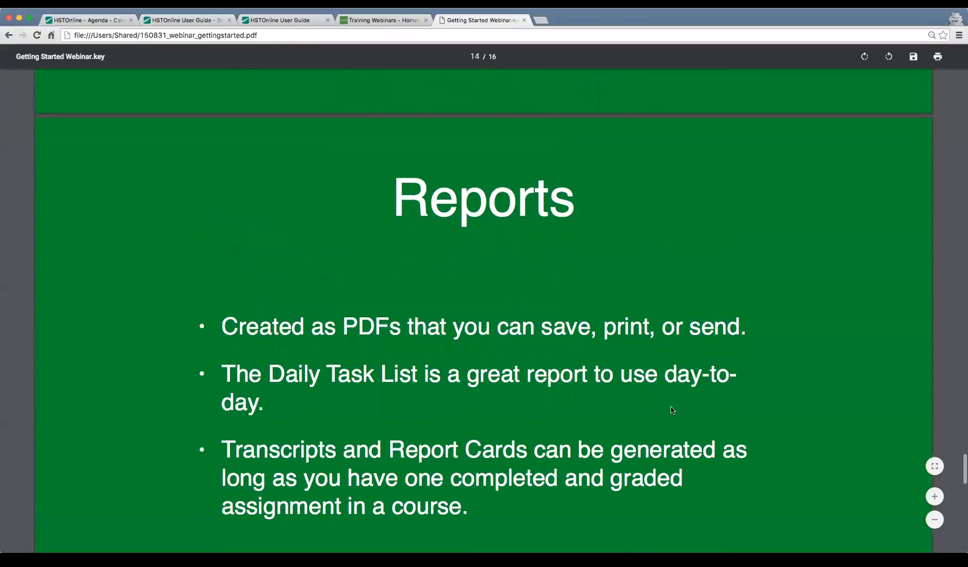
{"action": "scroll", "coordinate": [672, 410], "scroll_direction": "down", "scroll_amount": 1}
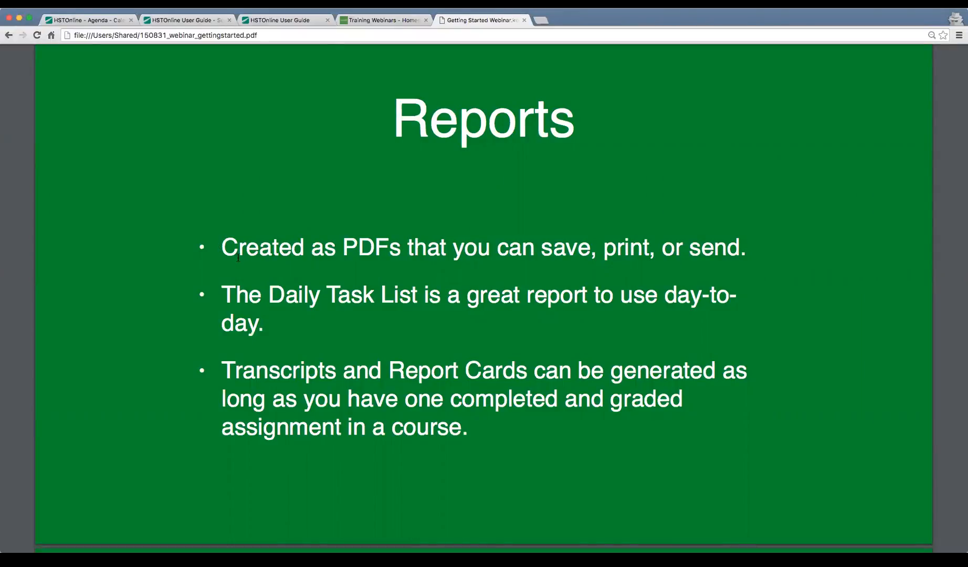
{"action": "key", "text": "ctrl+Tab"}
Generate the Daily Task List report for 2/22/2016 through 2/26/2016.
{"action": "left_click", "coordinate": [290, 64]}
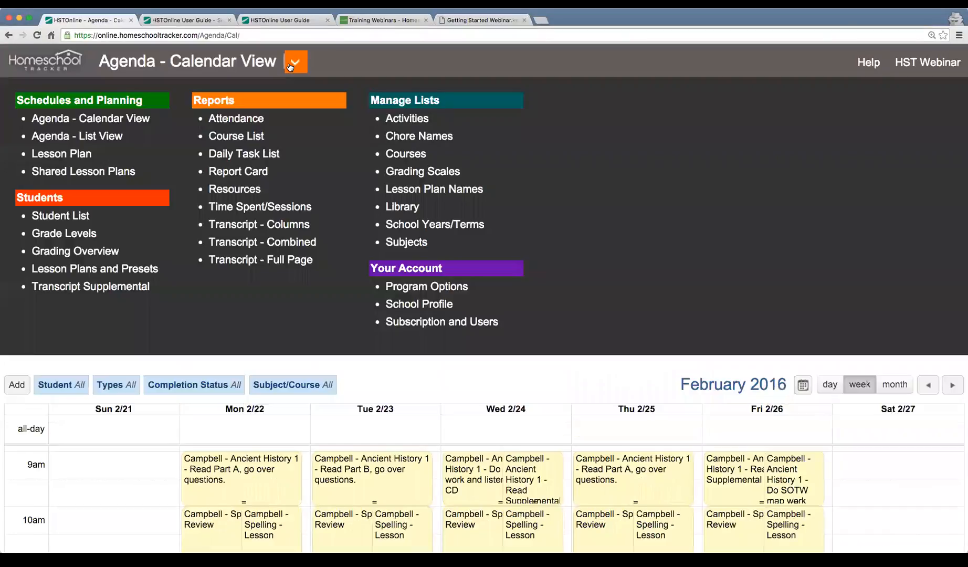
{"action": "left_click", "coordinate": [255, 158]}
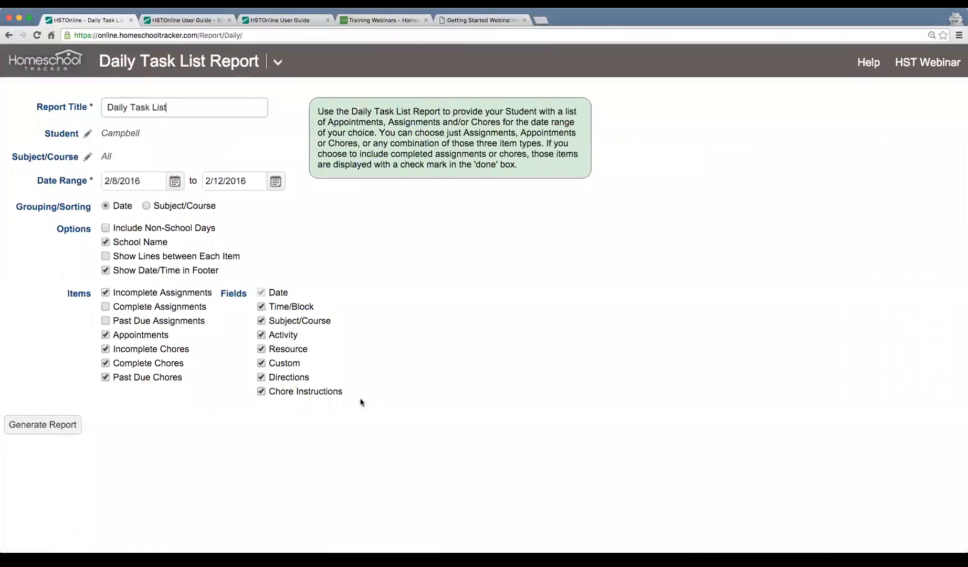
{"action": "left_click", "coordinate": [175, 181]}
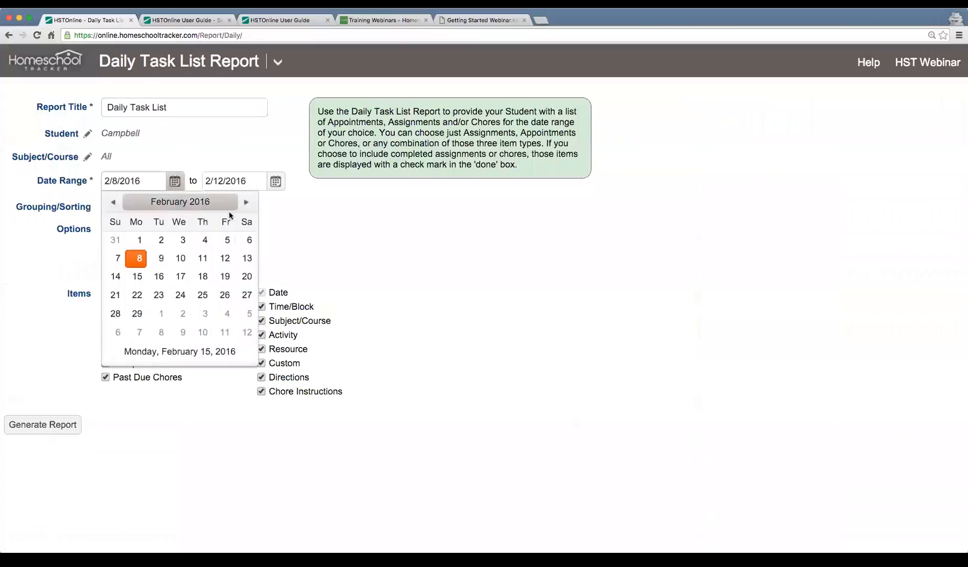
{"action": "left_click", "coordinate": [137, 295]}
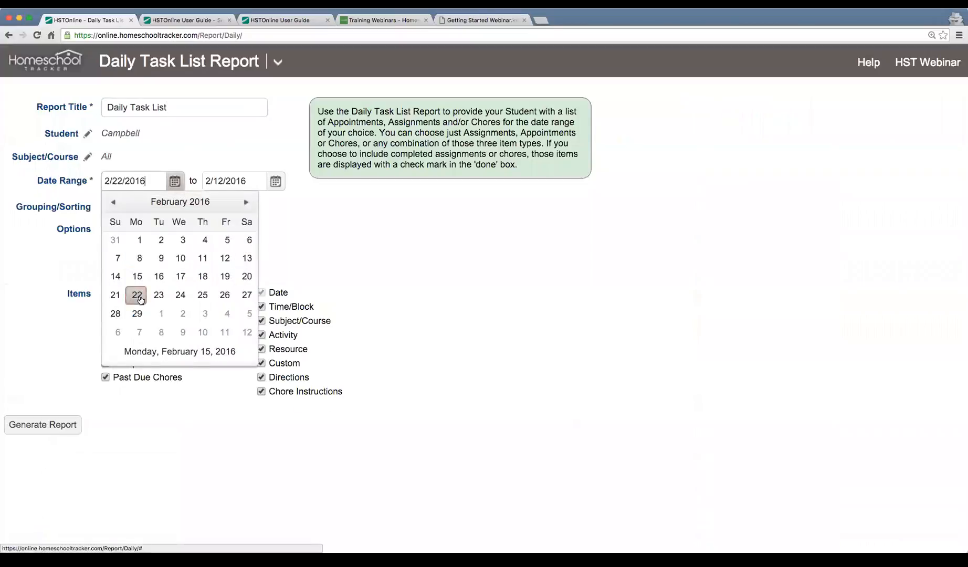
{"action": "left_click", "coordinate": [276, 181]}
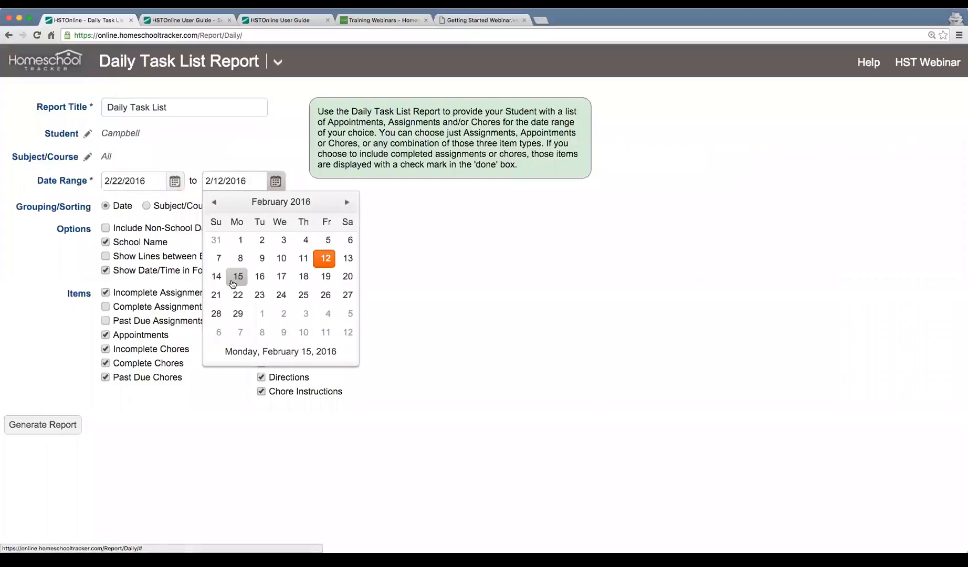
{"action": "left_click", "coordinate": [321, 295]}
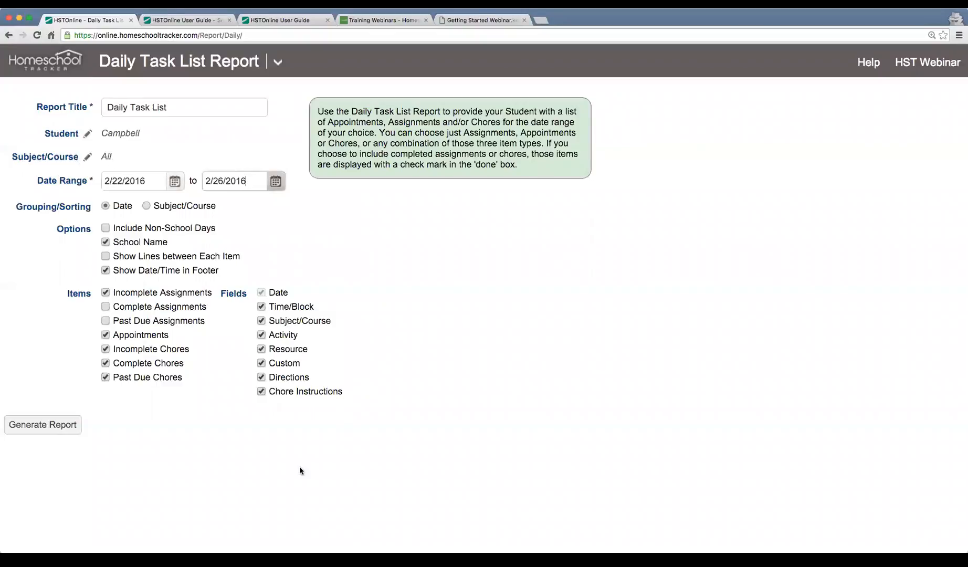
{"action": "left_click", "coordinate": [35, 424]}
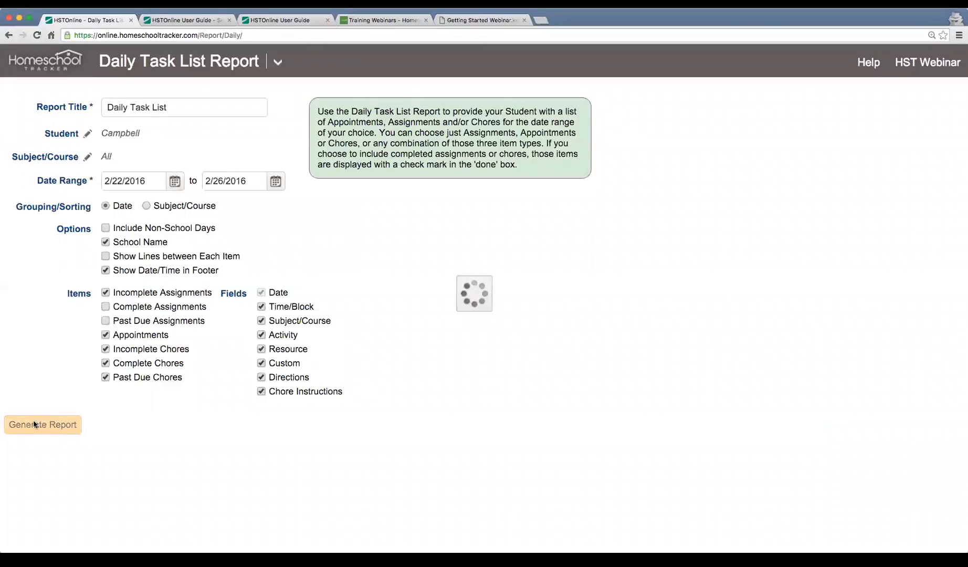
Open the downloaded Daily Task List PDF for 2/22/2016–2/26/2016 and zoom it to 175%.
{"action": "left_click", "coordinate": [124, 429]}
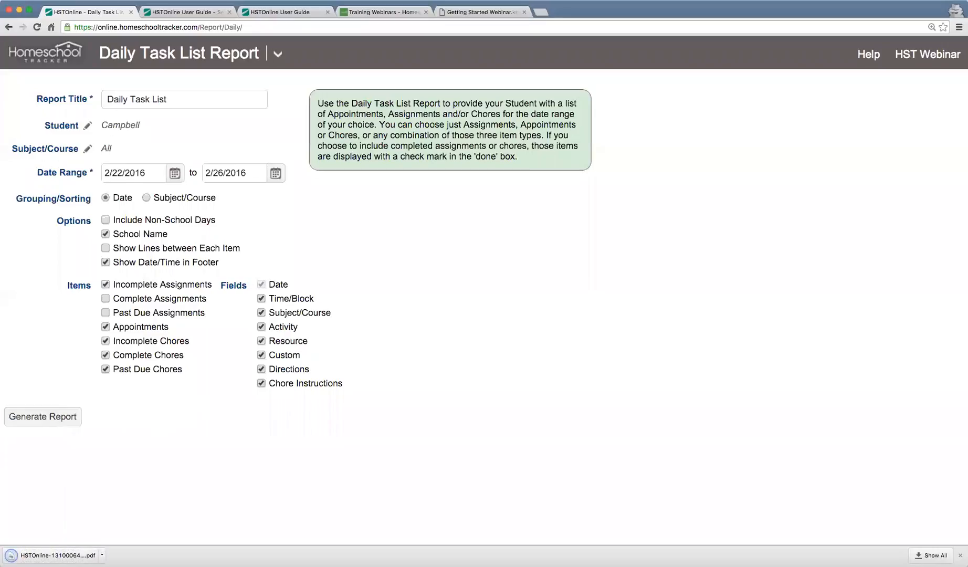
{"action": "left_click", "coordinate": [57, 555]}
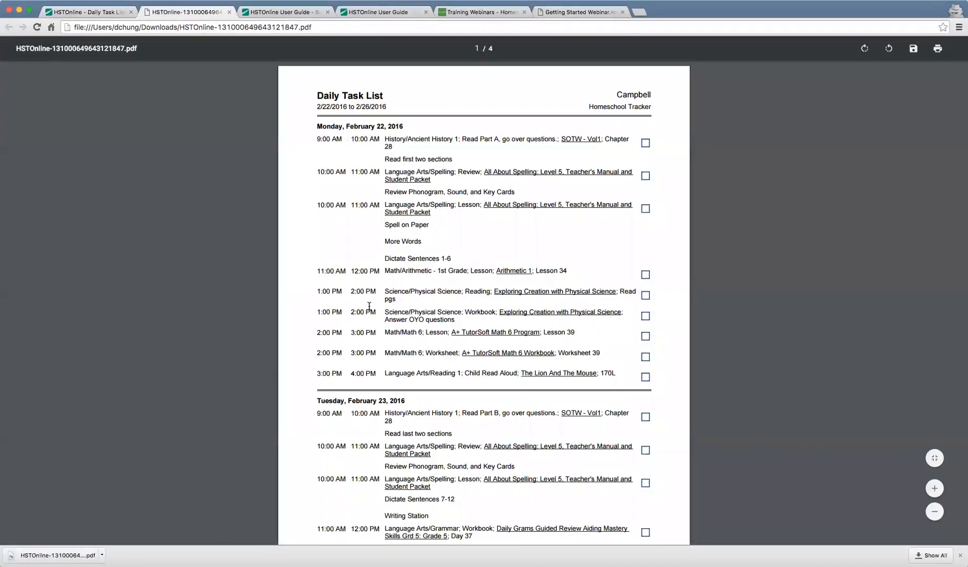
{"action": "key", "text": "super+equal"}
{"action": "key", "text": "super+equal"}
{"action": "key", "text": "super+equal"}
{"action": "key", "text": "super+equal"}
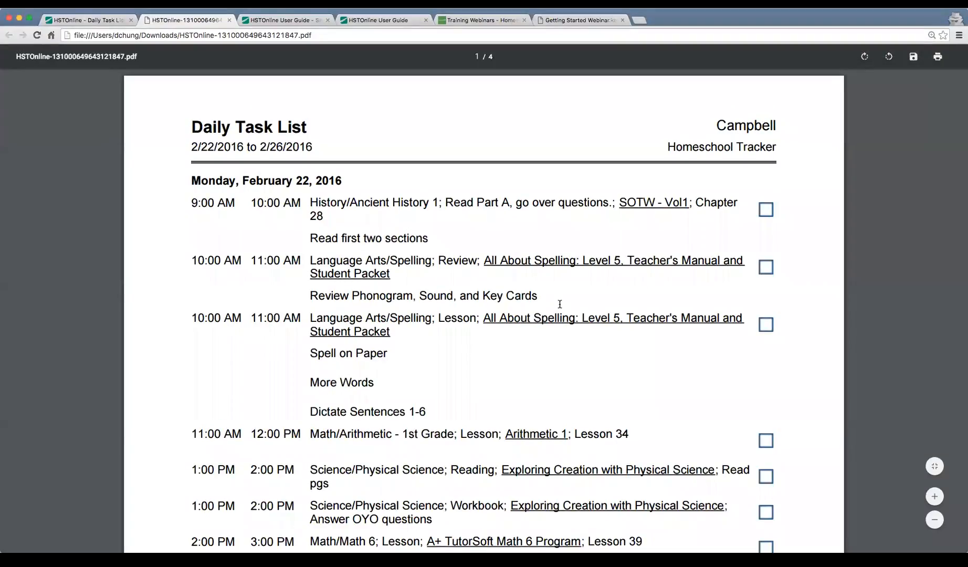
{"action": "left_click_drag", "start_coordinate": [192, 147], "coordinate": [312, 147]}
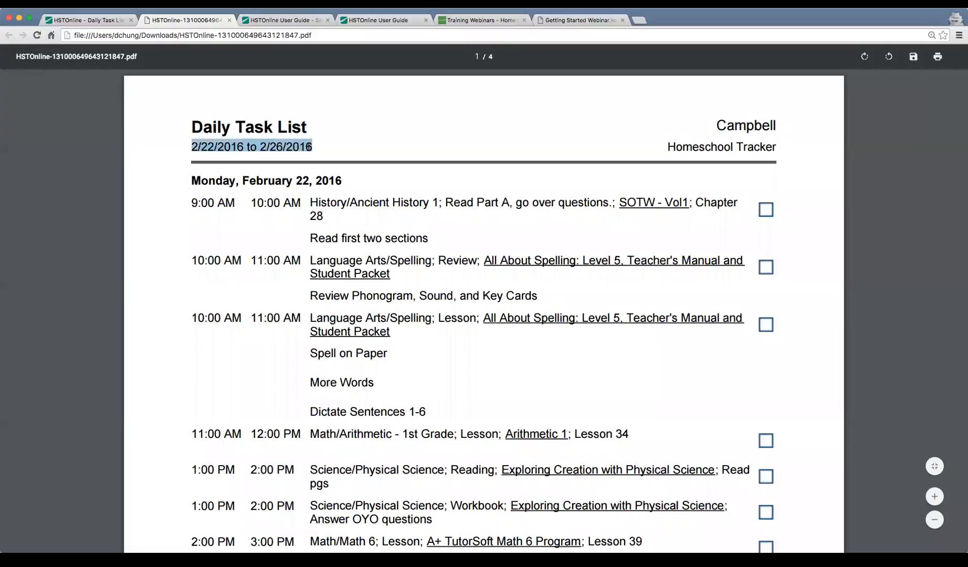
{"action": "left_click", "coordinate": [352, 197]}
Scroll through all four pages of tasks, checking the Monday history assignment description.
{"action": "scroll", "coordinate": [384, 229], "scroll_direction": "down", "scroll_amount": 2}
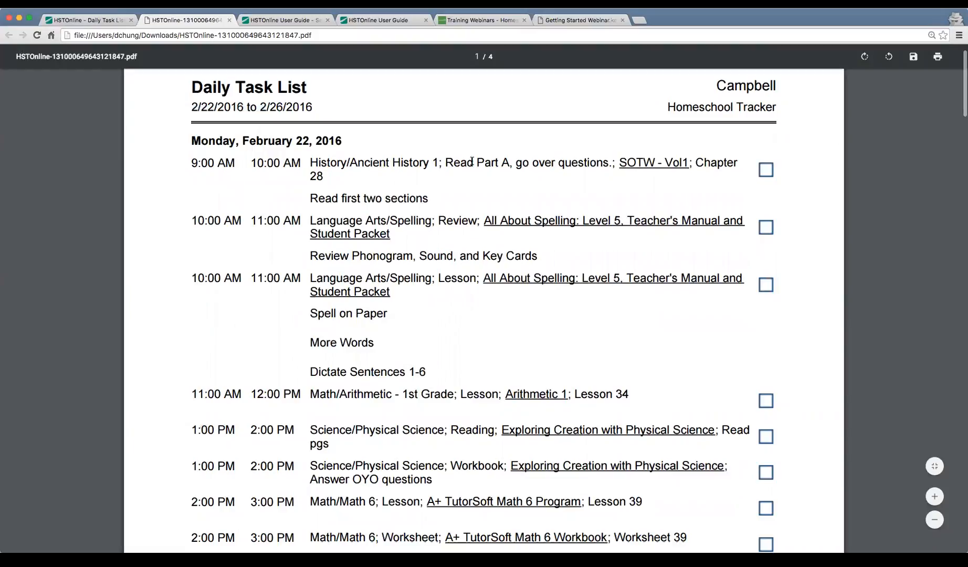
{"action": "left_click_drag", "start_coordinate": [443, 162], "coordinate": [492, 177]}
{"action": "left_click_drag", "start_coordinate": [493, 192], "coordinate": [603, 163]}
{"action": "left_click", "coordinate": [374, 187]}
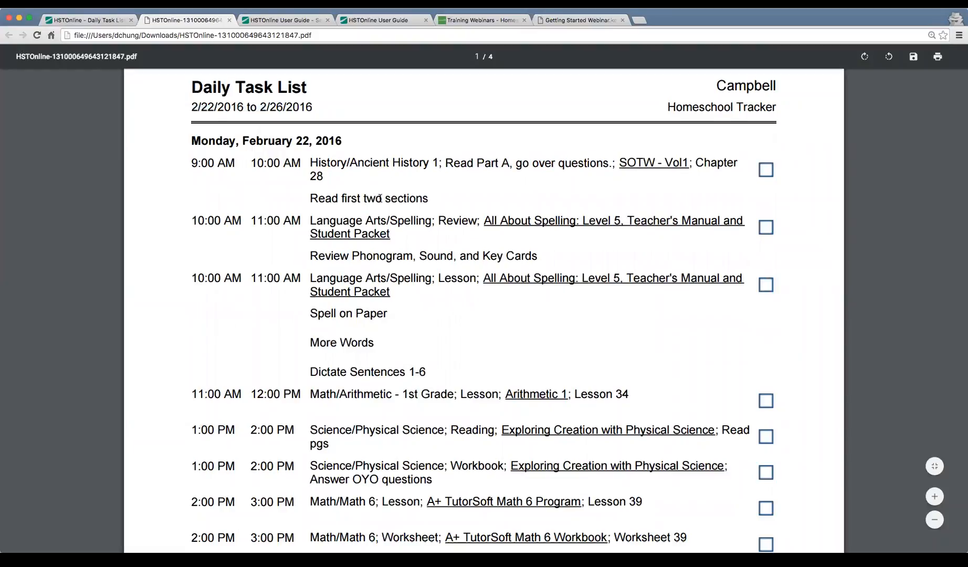
{"action": "scroll", "coordinate": [374, 187], "scroll_direction": "down", "scroll_amount": 10}
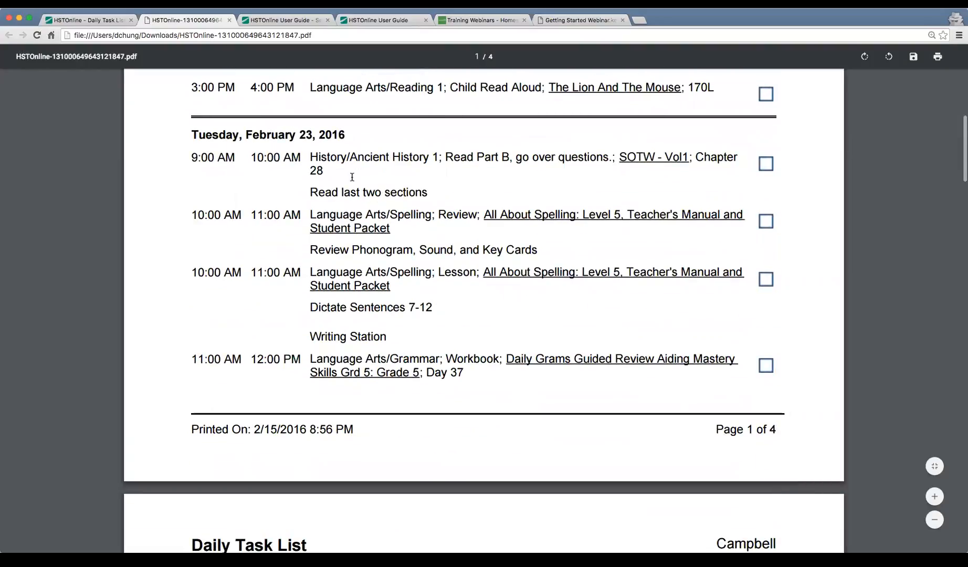
{"action": "scroll", "coordinate": [353, 178], "scroll_direction": "down", "scroll_amount": 10}
{"action": "scroll", "coordinate": [353, 181], "scroll_direction": "down", "scroll_amount": 7}
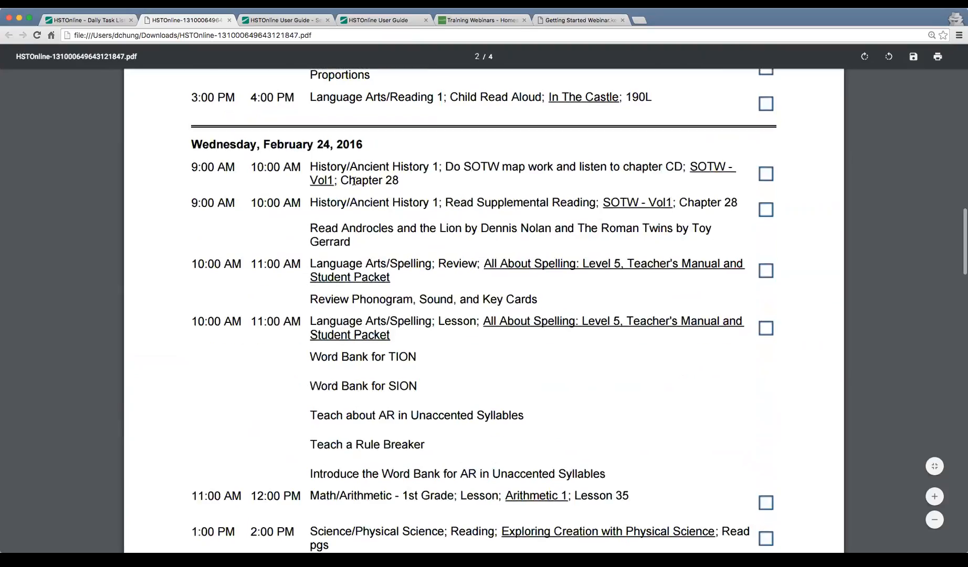
{"action": "scroll", "coordinate": [310, 165], "scroll_direction": "down", "scroll_amount": 10}
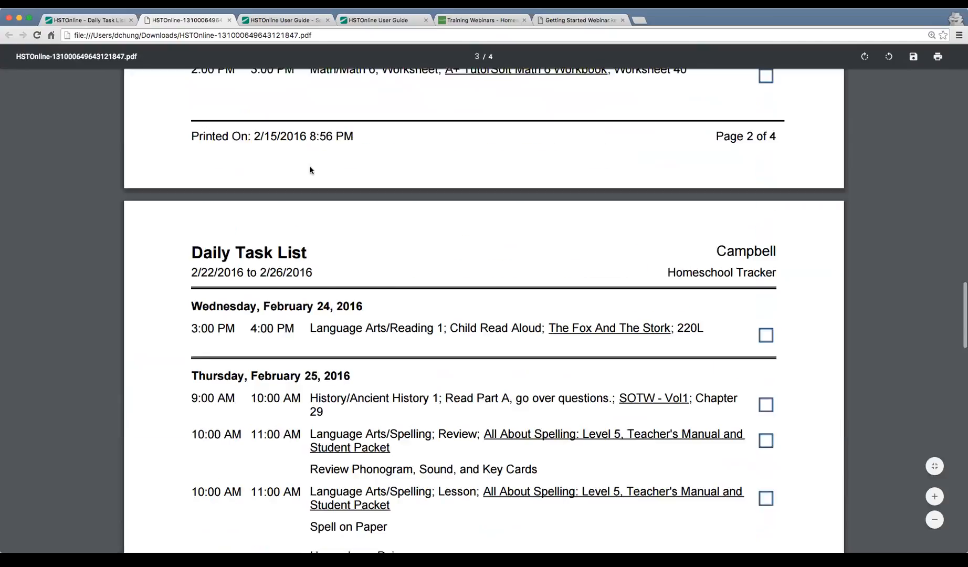
{"action": "scroll", "coordinate": [312, 168], "scroll_direction": "down", "scroll_amount": 10}
{"action": "scroll", "coordinate": [313, 168], "scroll_direction": "up", "scroll_amount": 3}
{"action": "scroll", "coordinate": [313, 169], "scroll_direction": "down", "scroll_amount": 3}
{"action": "scroll", "coordinate": [314, 169], "scroll_direction": "down", "scroll_amount": 1}
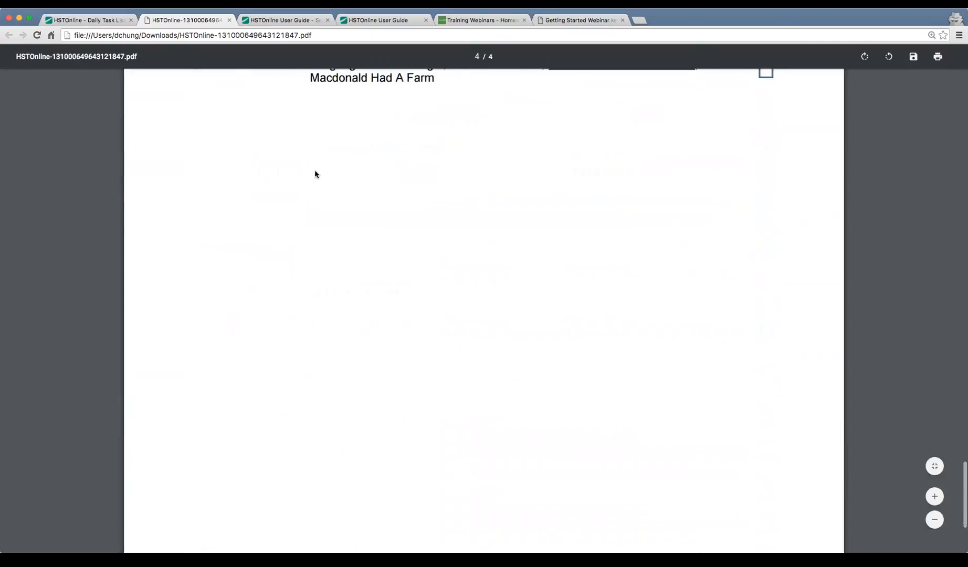
{"action": "scroll", "coordinate": [315, 169], "scroll_direction": "down", "scroll_amount": 2}
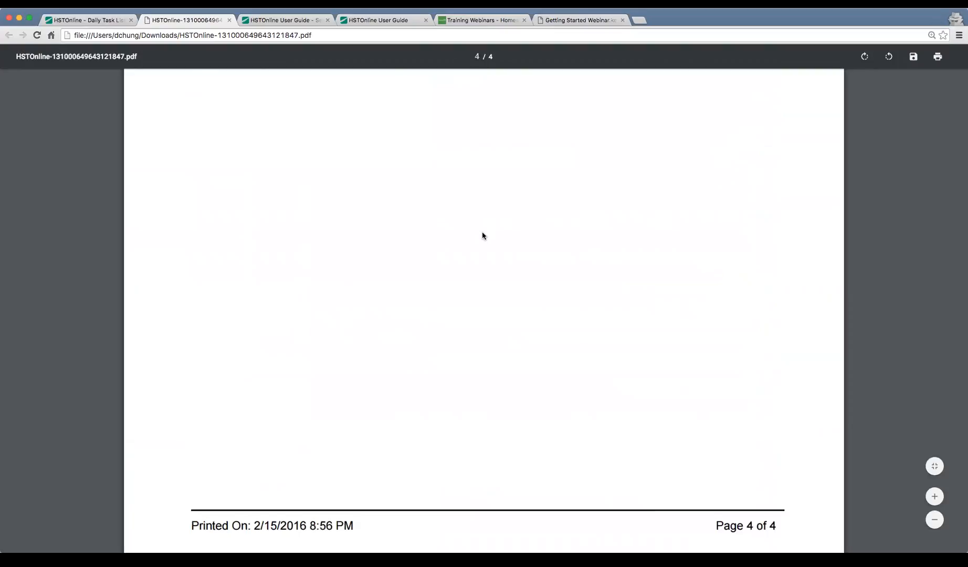
{"action": "scroll", "coordinate": [482, 235], "scroll_direction": "up", "scroll_amount": 10}
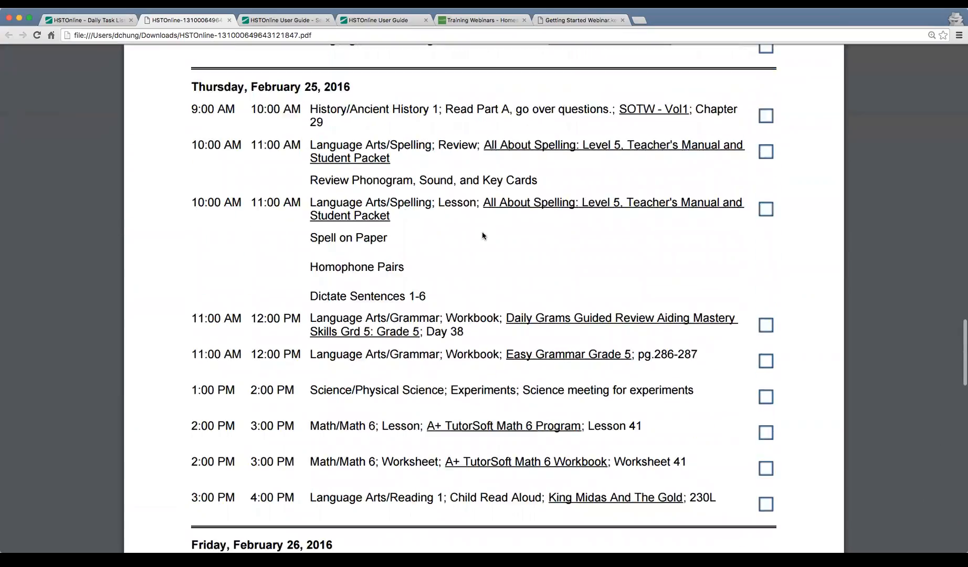
{"action": "scroll", "coordinate": [483, 236], "scroll_direction": "up", "scroll_amount": 1}
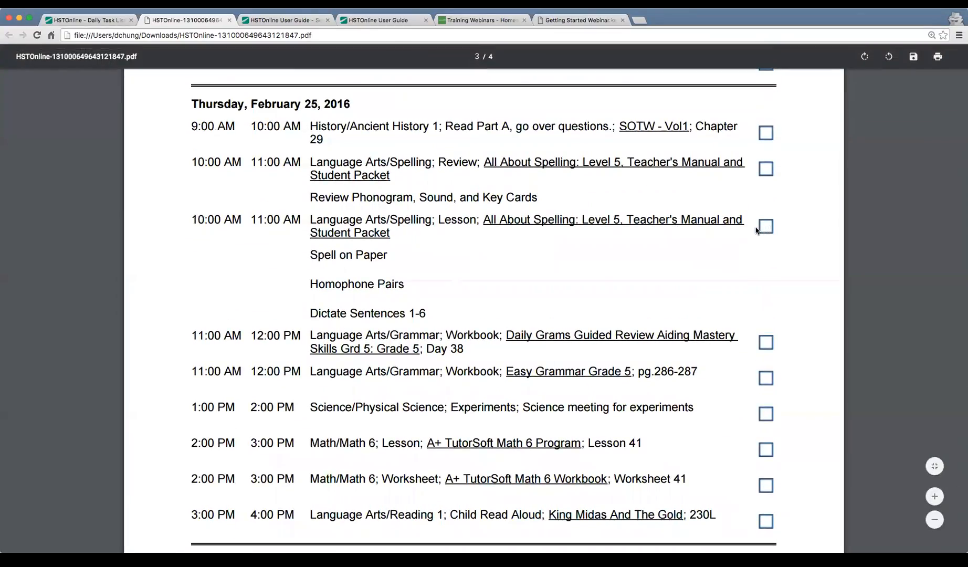
{"action": "scroll", "coordinate": [756, 230], "scroll_direction": "up", "scroll_amount": 8}
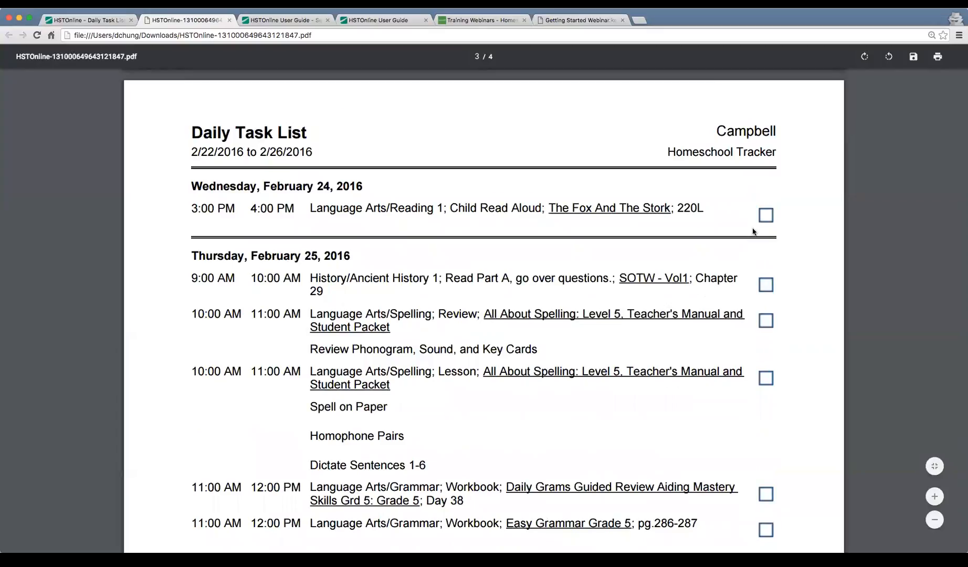
{"action": "key", "text": "ctrl+Tab"}
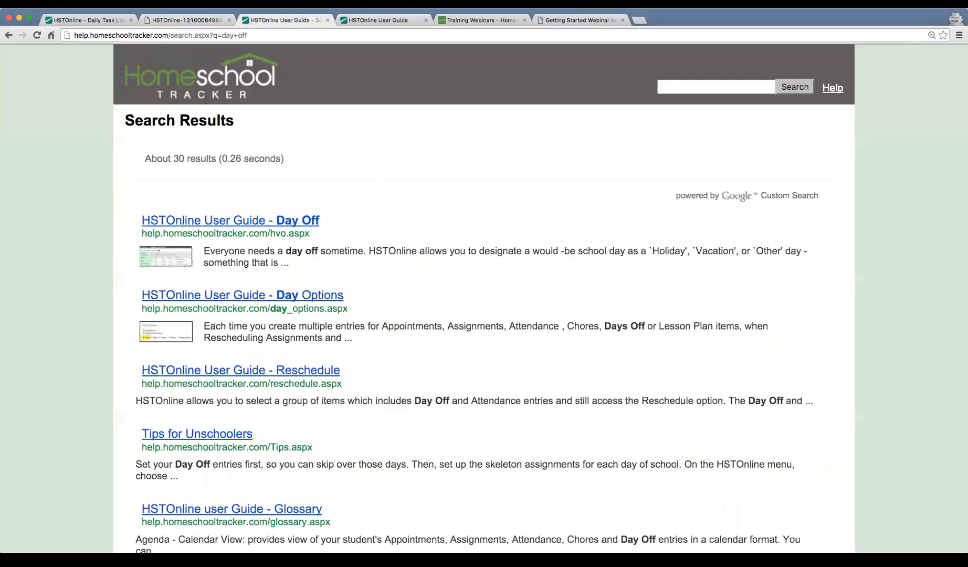
Go to the webinar's Reports slide 14 of 16 and highlight 'Transcripts and Report Cards'.
{"action": "key", "text": "ctrl+Tab"}
{"action": "key", "text": "ctrl+Tab"}
{"action": "key", "text": "ctrl+Tab"}
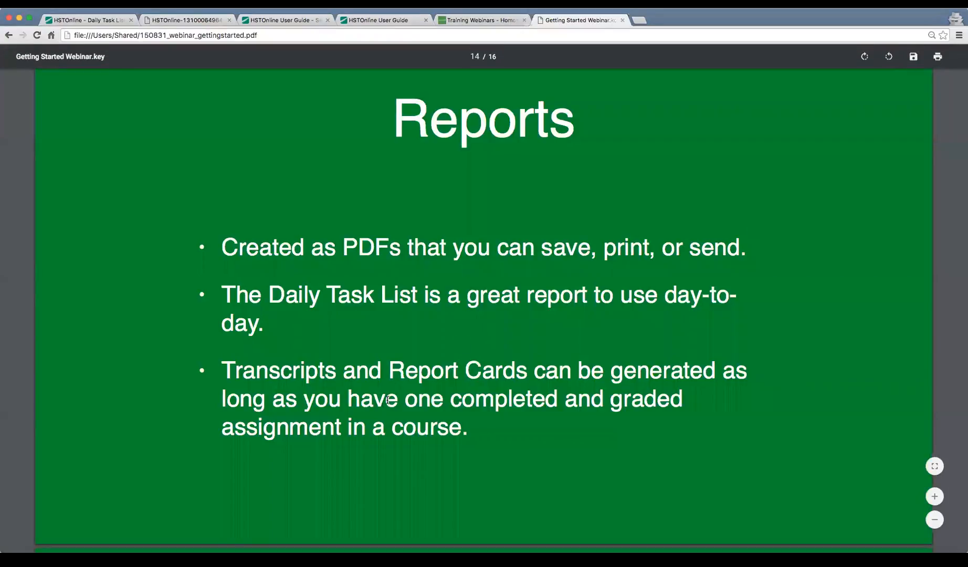
{"action": "left_click_drag", "start_coordinate": [223, 370], "coordinate": [524, 374]}
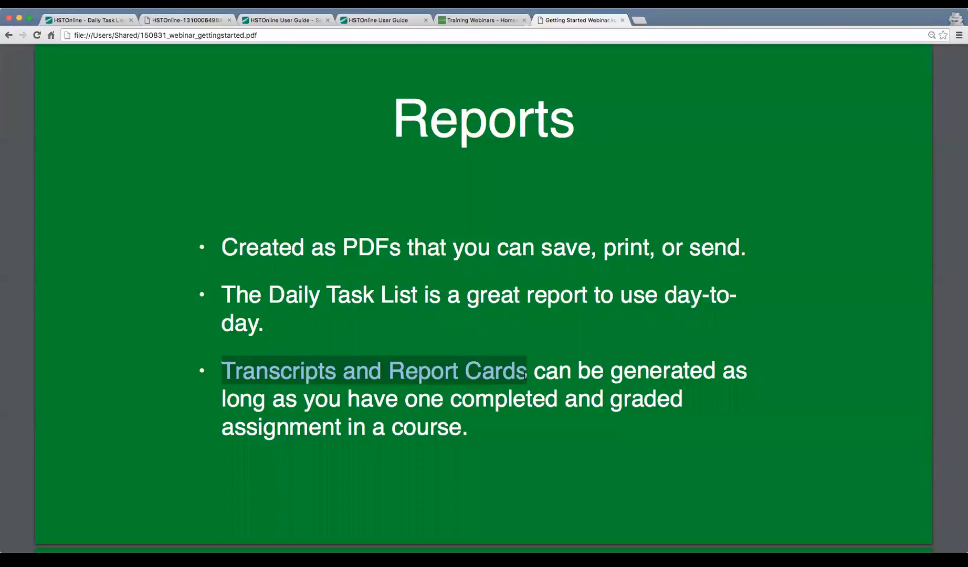
{"action": "left_click", "coordinate": [525, 374]}
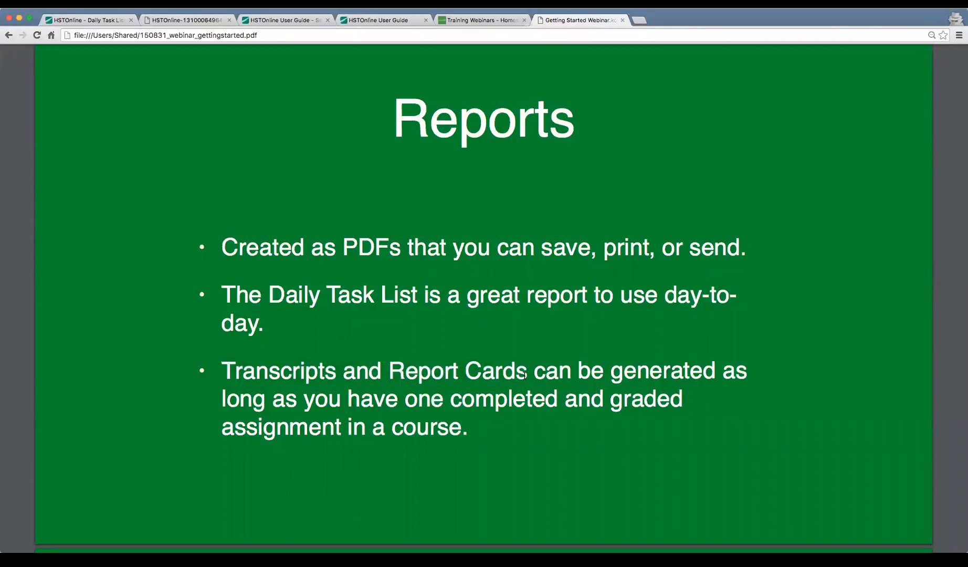
{"action": "left_click_drag", "start_coordinate": [527, 374], "coordinate": [208, 381]}
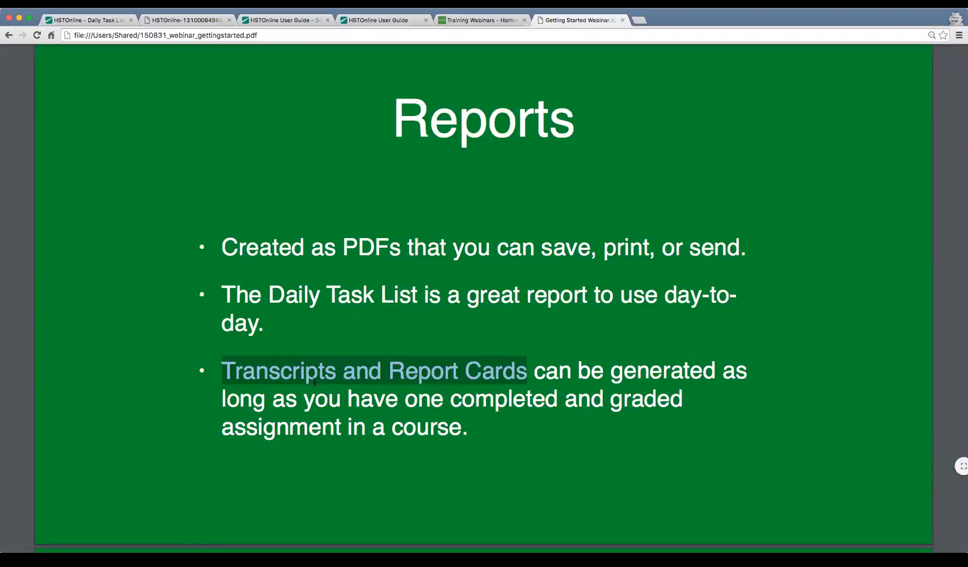
{"action": "left_click", "coordinate": [412, 391]}
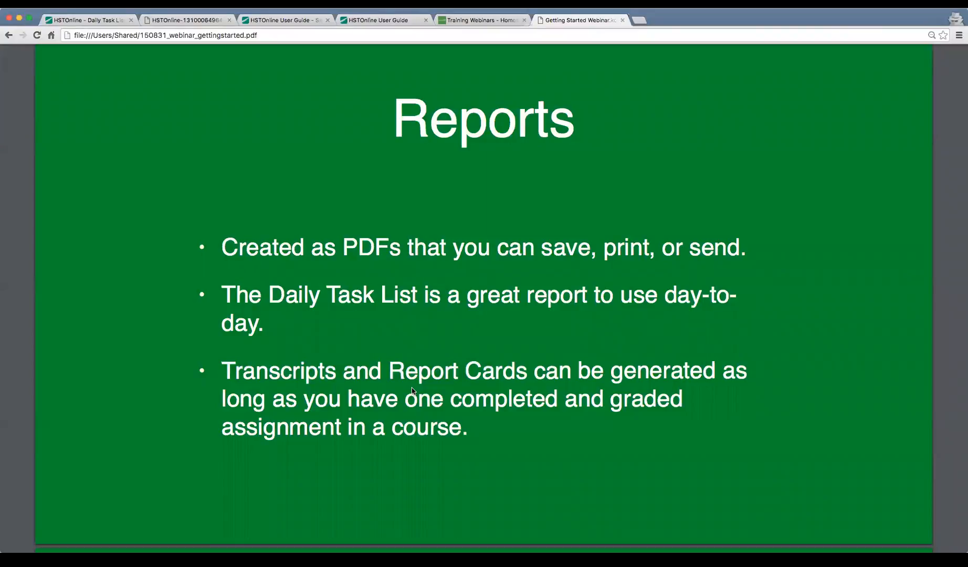
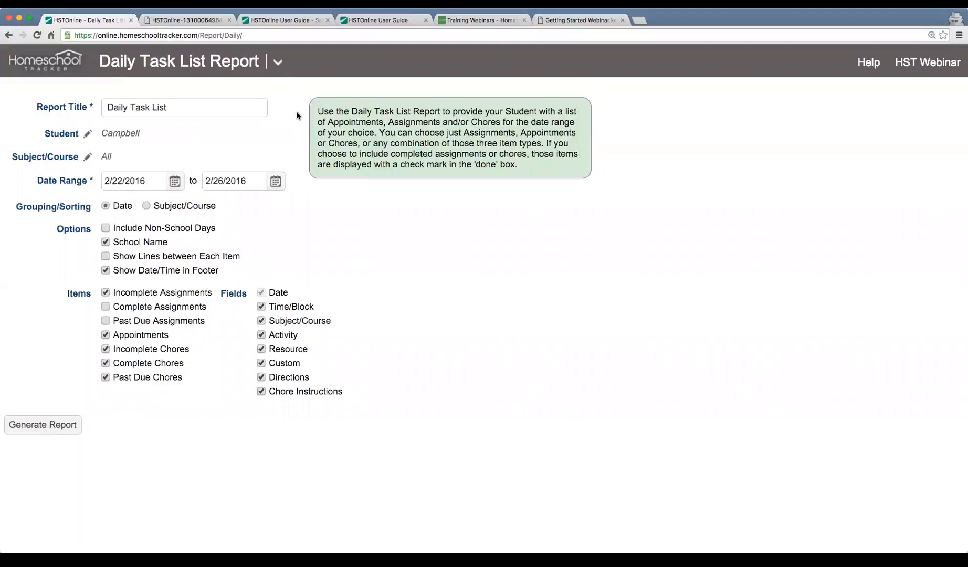
Switch from the Daily Task List report to the Agenda - List View page.
{"action": "left_click", "coordinate": [280, 63]}
{"action": "left_click", "coordinate": [104, 137]}
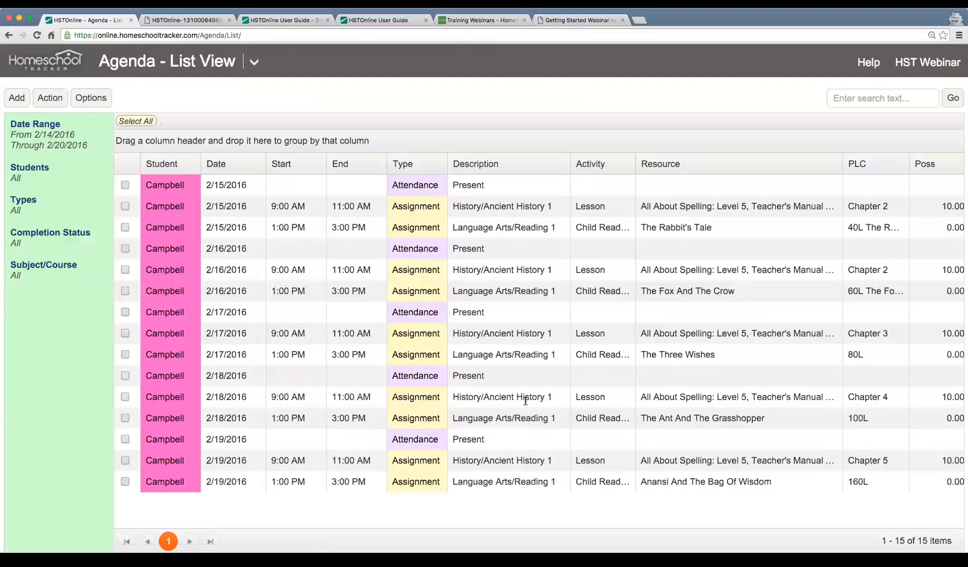
Set the agenda date range to Next Week (2/21–2/27/2016) and scan the listed items.
{"action": "left_click", "coordinate": [66, 141]}
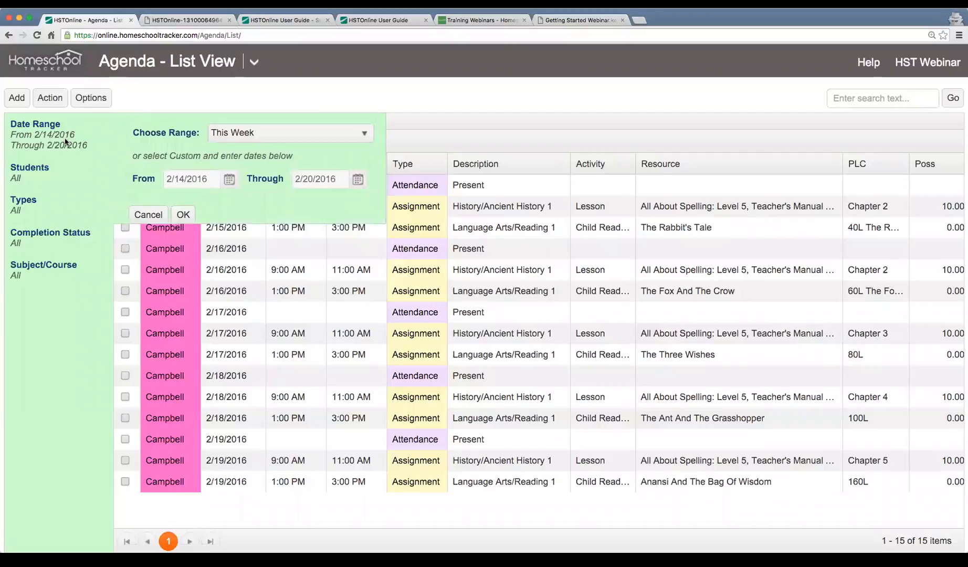
{"action": "left_click", "coordinate": [266, 138]}
{"action": "left_click", "coordinate": [274, 278]}
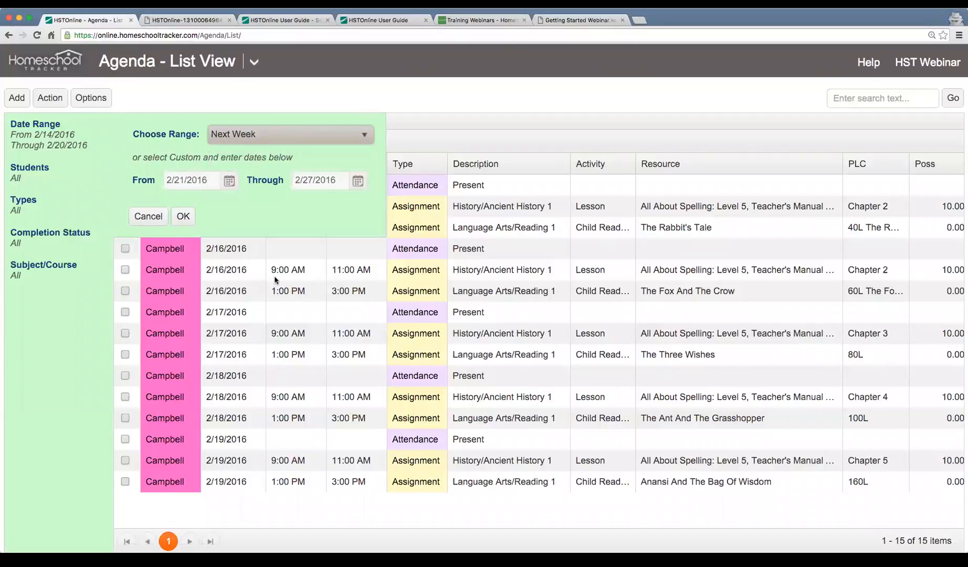
{"action": "left_click", "coordinate": [182, 217]}
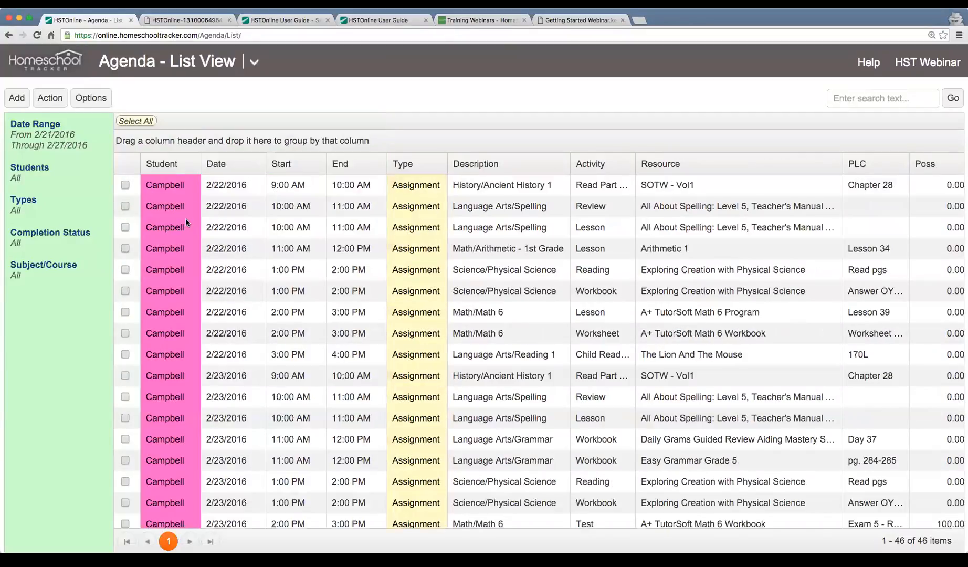
{"action": "scroll", "coordinate": [454, 324], "scroll_direction": "down", "scroll_amount": 5}
{"action": "scroll", "coordinate": [455, 324], "scroll_direction": "down", "scroll_amount": 10}
{"action": "scroll", "coordinate": [454, 323], "scroll_direction": "right", "scroll_amount": 5}
{"action": "scroll", "coordinate": [454, 321], "scroll_direction": "right", "scroll_amount": 2}
{"action": "scroll", "coordinate": [454, 321], "scroll_direction": "up", "scroll_amount": 10}
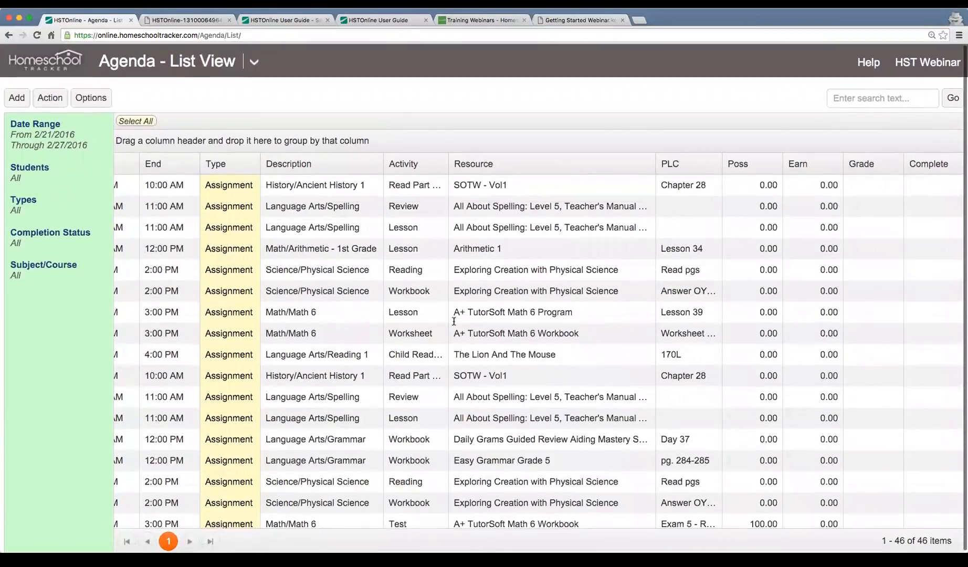
{"action": "scroll", "coordinate": [454, 321], "scroll_direction": "down", "scroll_amount": 4}
{"action": "scroll", "coordinate": [454, 321], "scroll_direction": "left", "scroll_amount": 2}
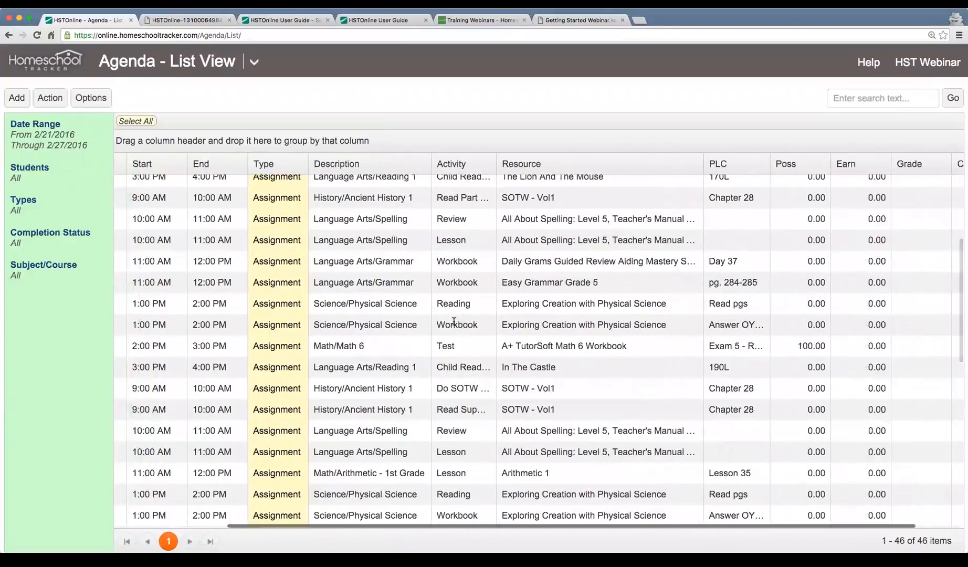
{"action": "scroll", "coordinate": [454, 321], "scroll_direction": "left", "scroll_amount": 2}
Select all 46 agenda items and open them in Multi-Edit.
{"action": "left_click", "coordinate": [127, 121]}
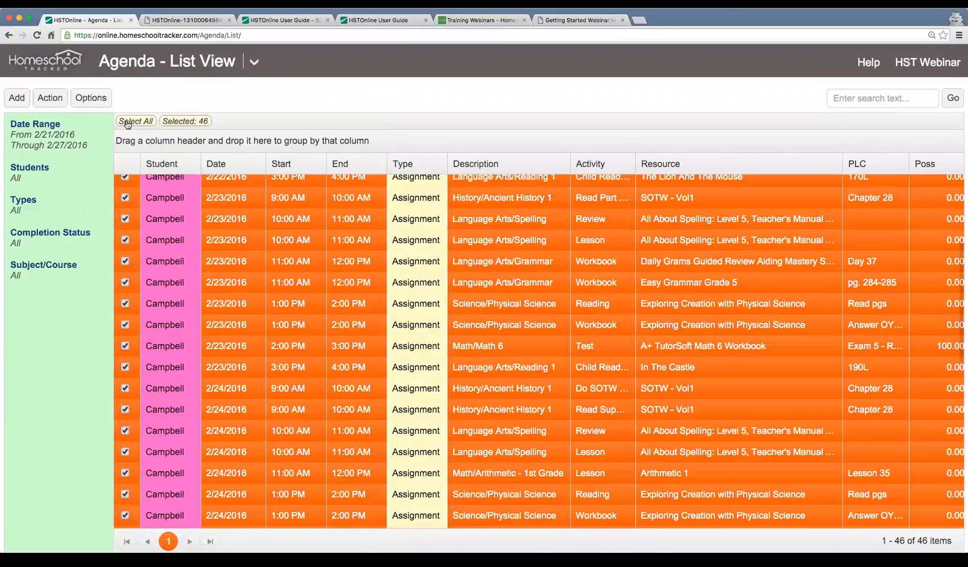
{"action": "left_click", "coordinate": [55, 100]}
{"action": "left_click", "coordinate": [86, 181]}
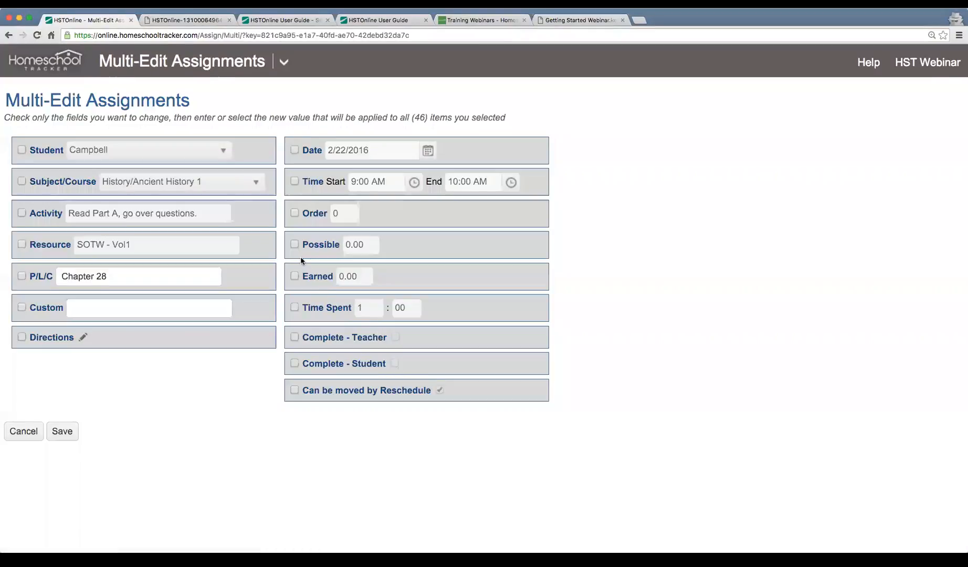
Give all 46 assignments 10 possible and 9 earned points and save.
{"action": "left_click", "coordinate": [294, 244]}
{"action": "left_click", "coordinate": [295, 276]}
{"action": "left_click", "coordinate": [365, 244]}
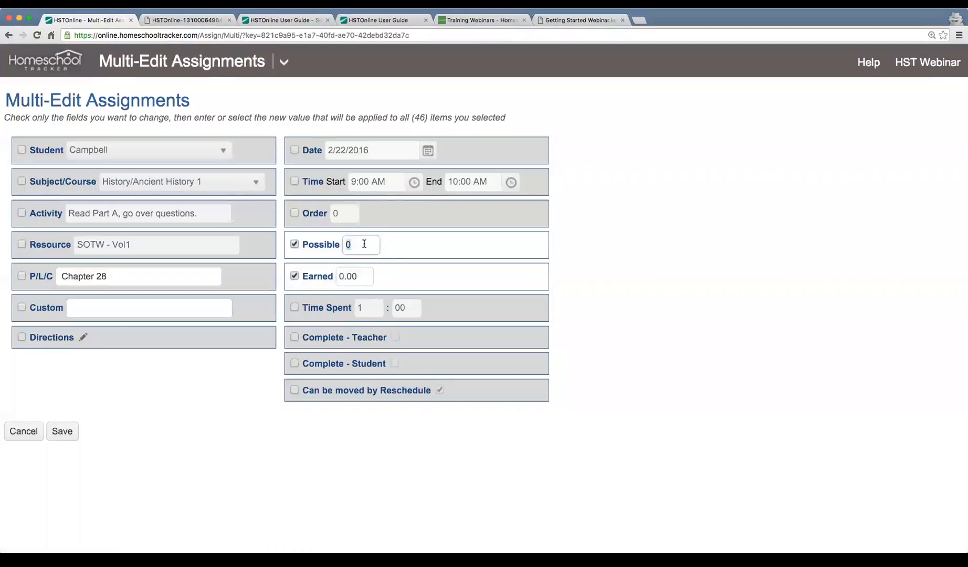
{"action": "type", "text": "10"}
{"action": "key", "text": "Tab"}
{"action": "key", "text": "Tab"}
{"action": "type", "text": "9"}
{"action": "left_click", "coordinate": [61, 432]}
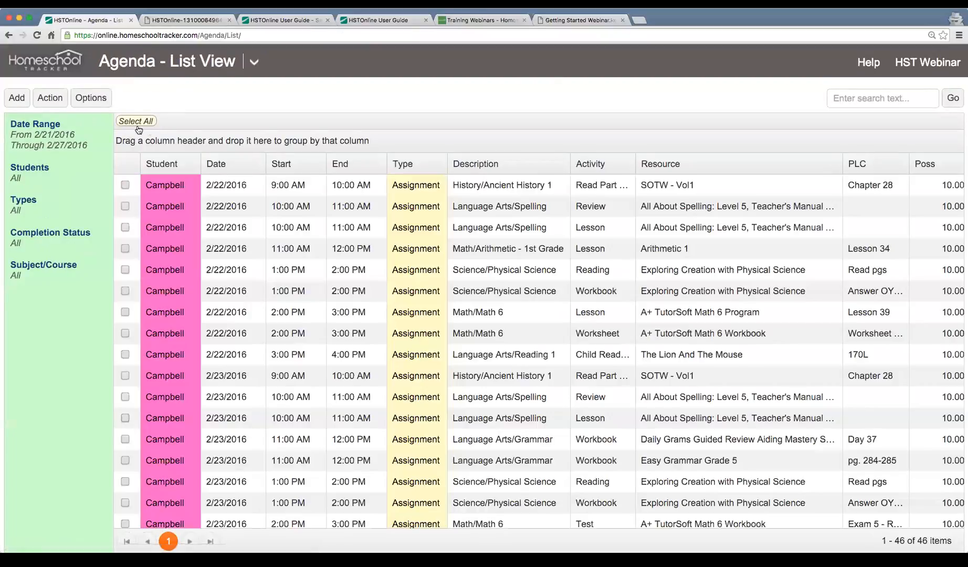
Mark all selected assignments complete and check the 90.00 grades in the list.
{"action": "left_click", "coordinate": [134, 122]}
{"action": "left_click", "coordinate": [49, 97]}
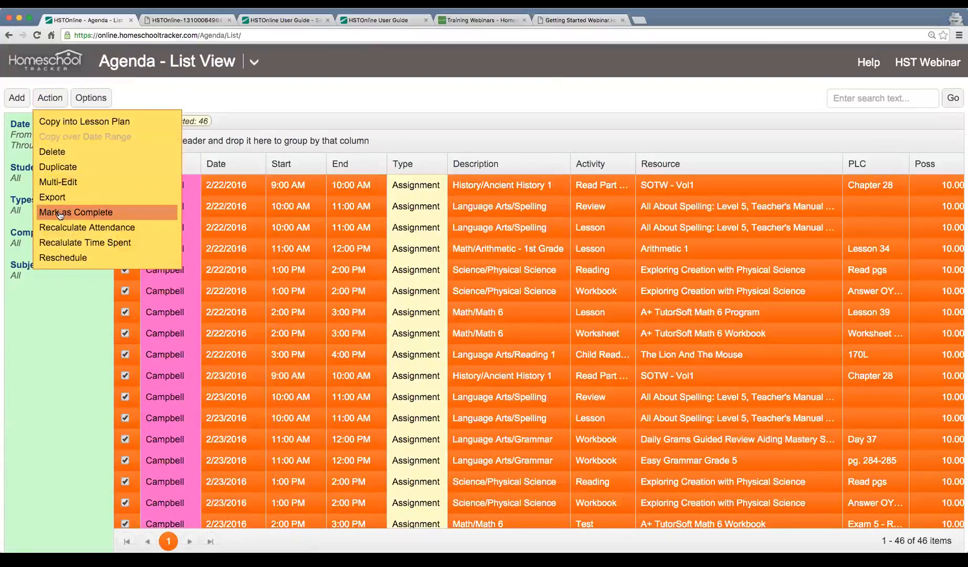
{"action": "left_click", "coordinate": [125, 224]}
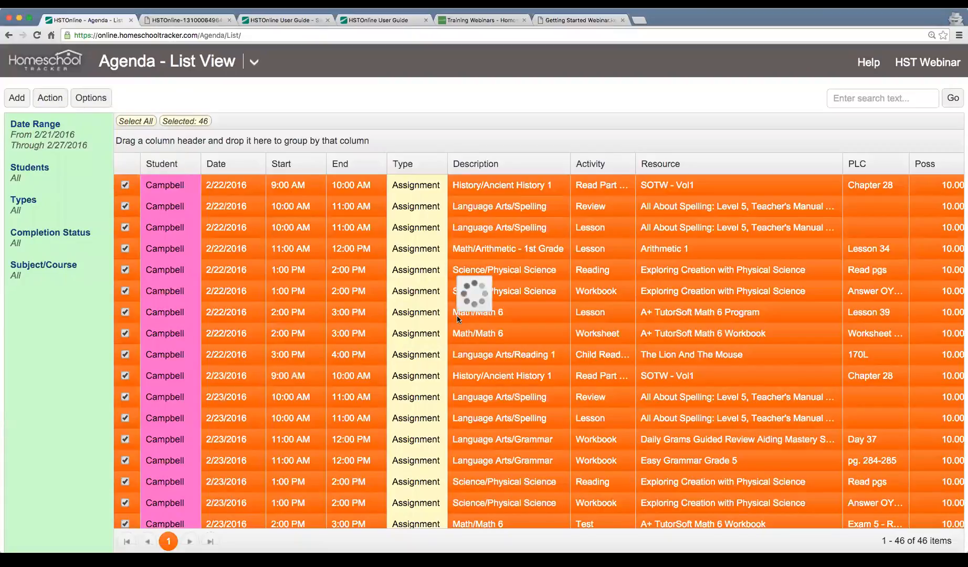
{"action": "scroll", "coordinate": [474, 309], "scroll_direction": "down", "scroll_amount": 10}
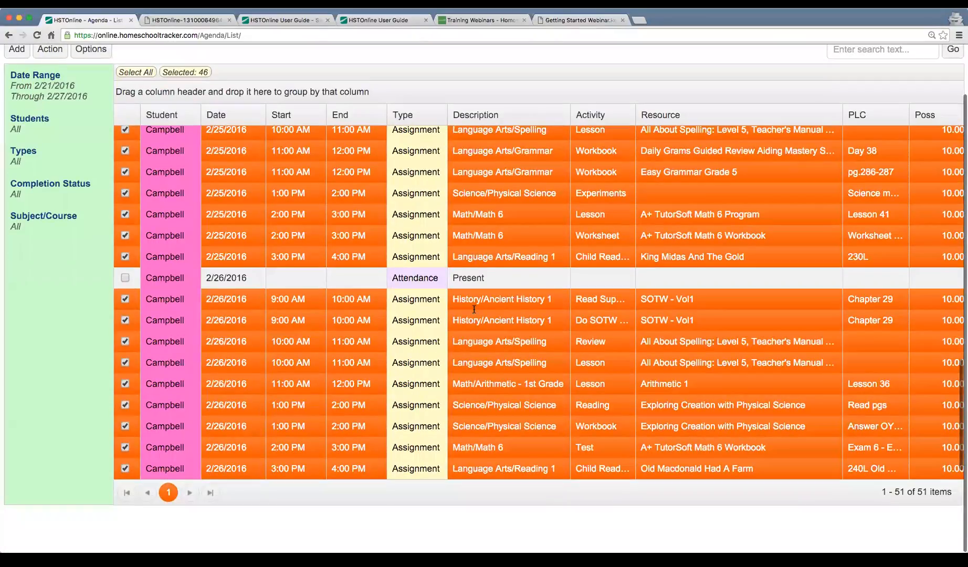
{"action": "scroll", "coordinate": [474, 310], "scroll_direction": "up", "scroll_amount": 10}
{"action": "scroll", "coordinate": [482, 305], "scroll_direction": "right", "scroll_amount": 5}
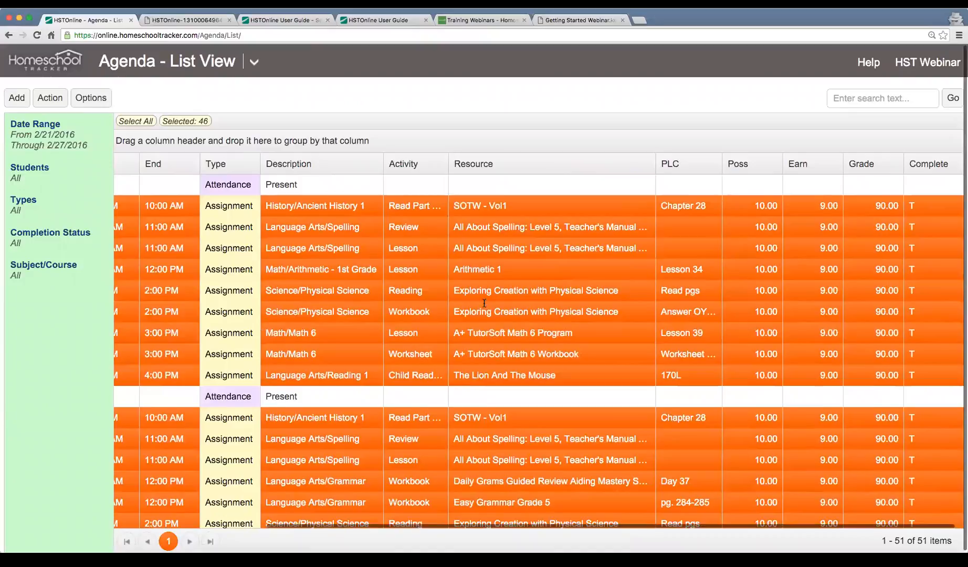
{"action": "scroll", "coordinate": [484, 303], "scroll_direction": "down", "scroll_amount": 8}
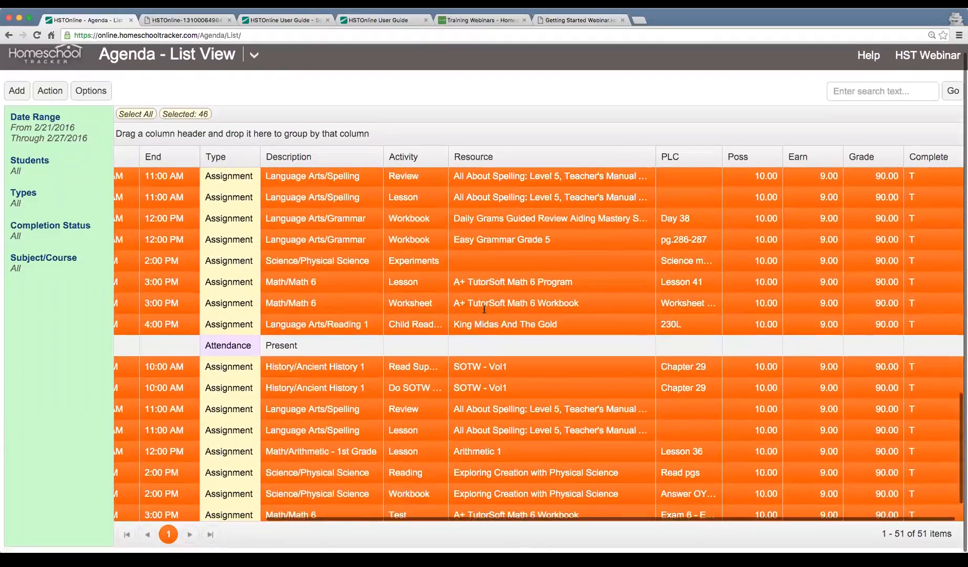
{"action": "scroll", "coordinate": [484, 309], "scroll_direction": "up", "scroll_amount": 8}
{"action": "scroll", "coordinate": [486, 320], "scroll_direction": "left", "scroll_amount": 5}
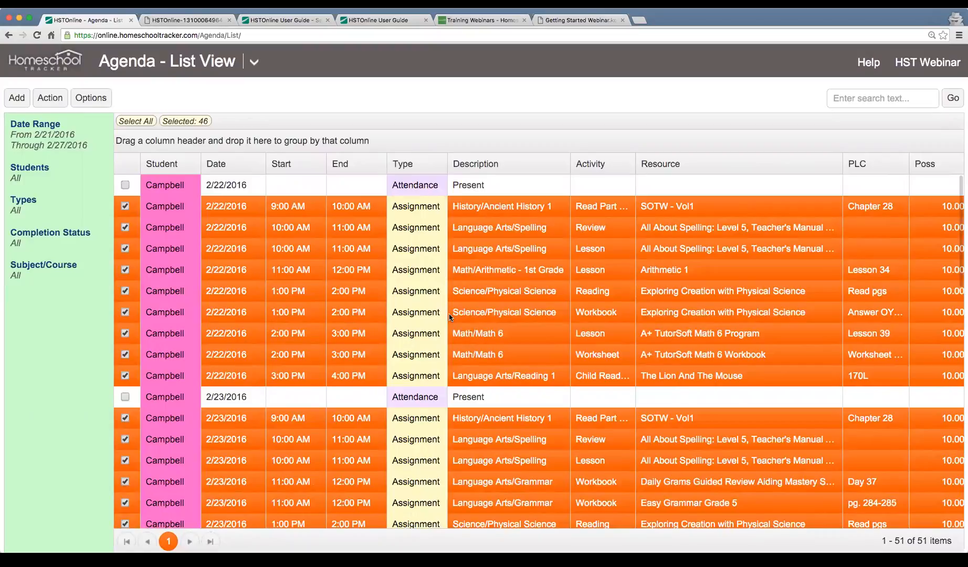
{"action": "left_click", "coordinate": [248, 63]}
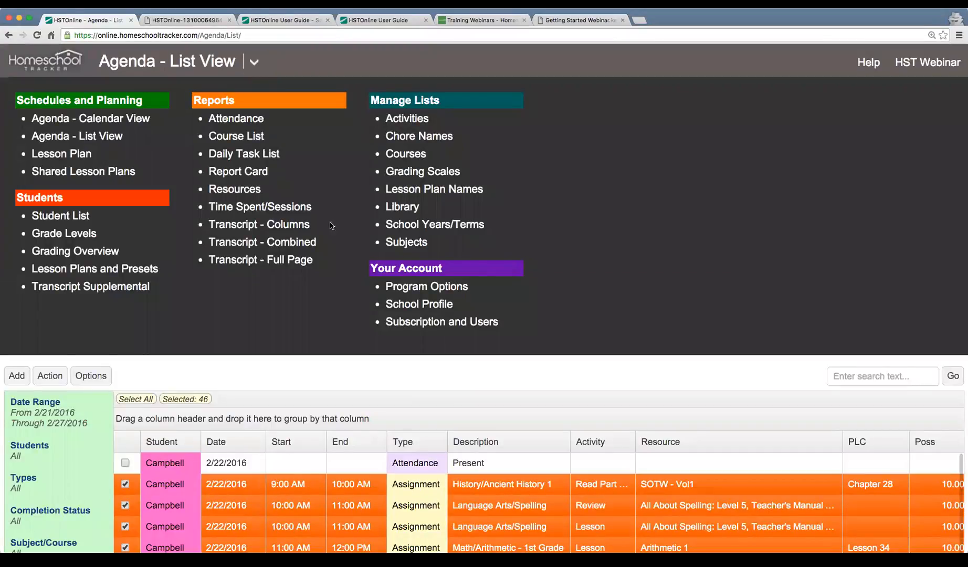
Generate the Transcript - Full Page report and open the downloaded Official Transcript PDF.
{"action": "left_click", "coordinate": [291, 265]}
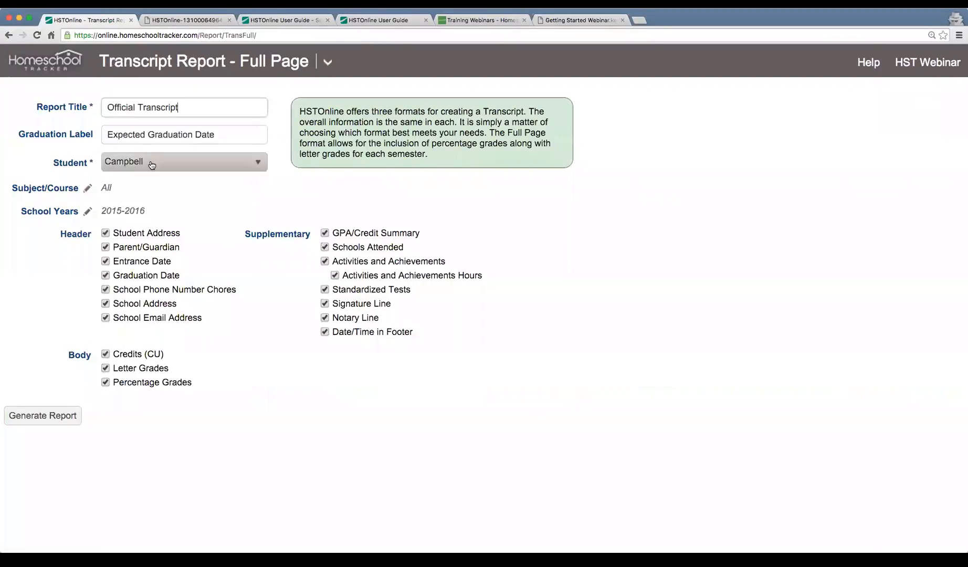
{"action": "left_click", "coordinate": [43, 412]}
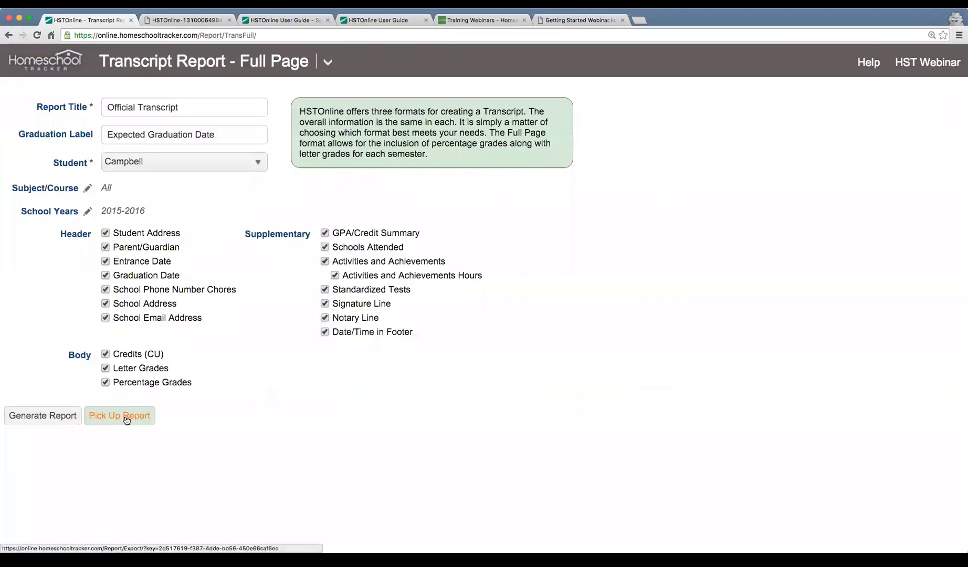
{"action": "left_click", "coordinate": [126, 418]}
{"action": "left_click", "coordinate": [31, 555]}
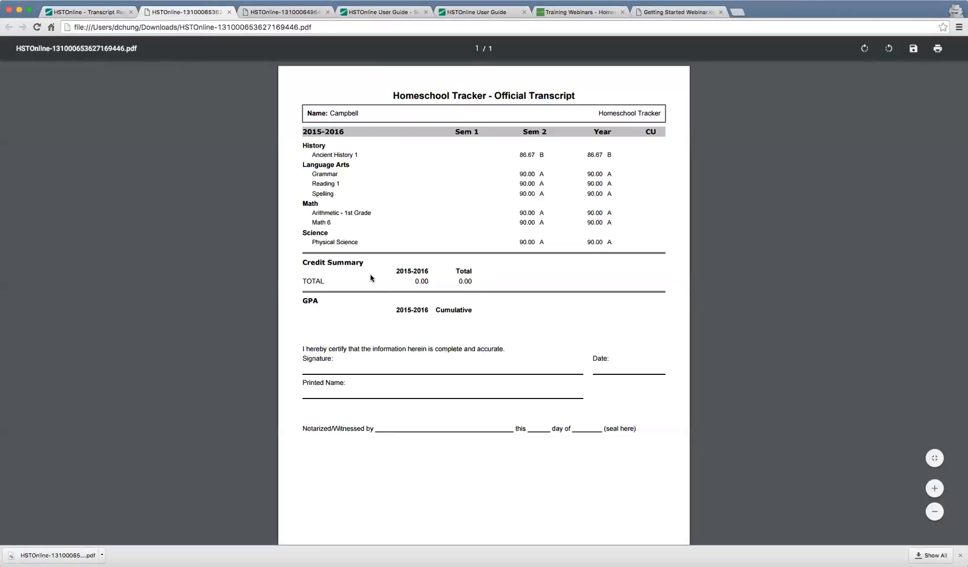
Zoom the transcript to 175% and highlight the Sem 2 heading and Ancient History's 86.67.
{"action": "key", "text": "super+equal"}
{"action": "key", "text": "super+equal"}
{"action": "key", "text": "super+equal"}
{"action": "key", "text": "super+equal"}
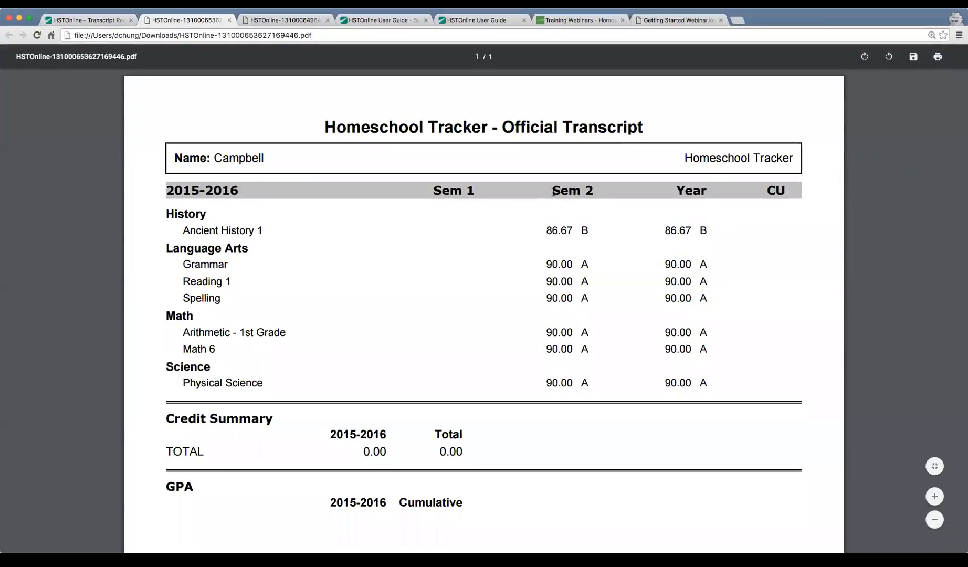
{"action": "left_click_drag", "start_coordinate": [553, 192], "coordinate": [606, 192]}
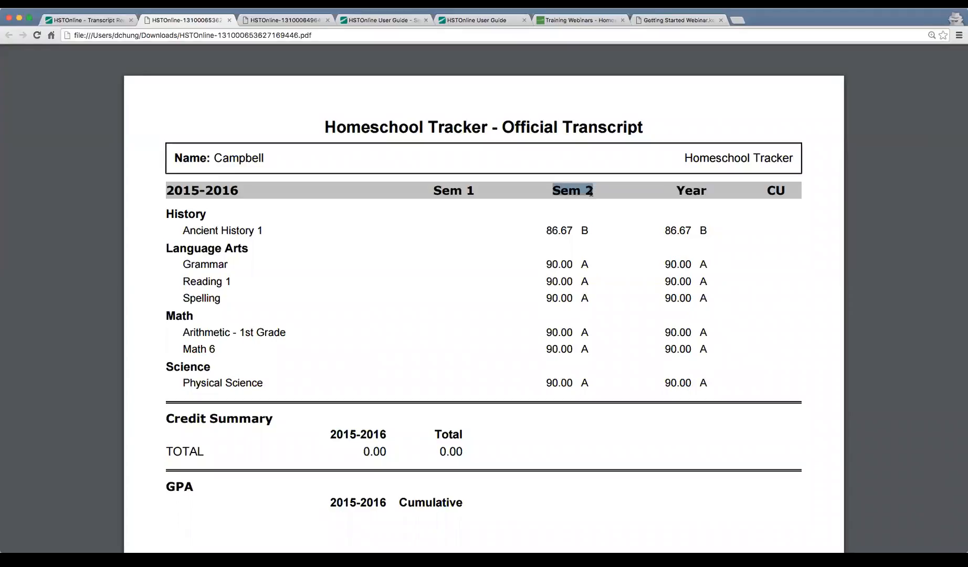
{"action": "left_click_drag", "start_coordinate": [544, 231], "coordinate": [584, 232]}
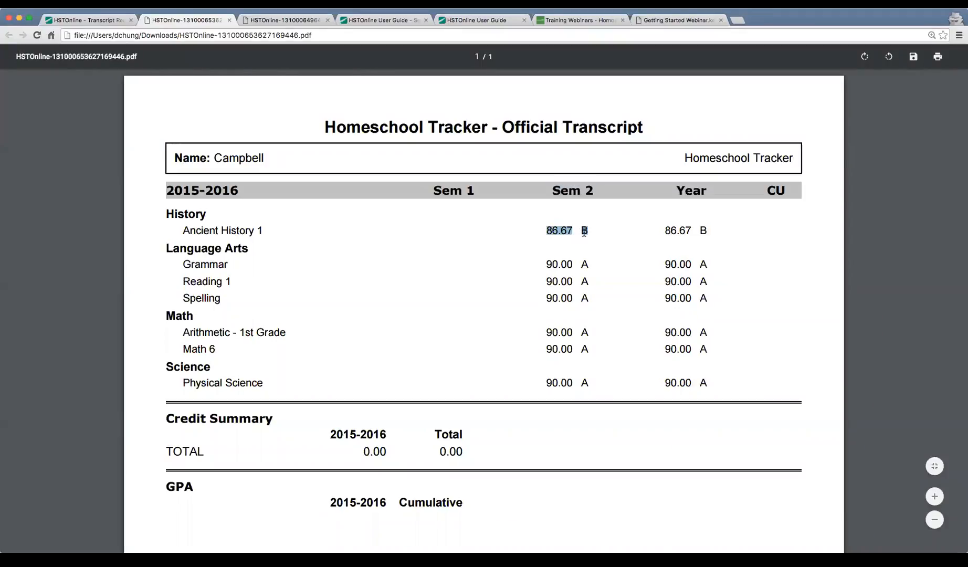
{"action": "left_click", "coordinate": [554, 232]}
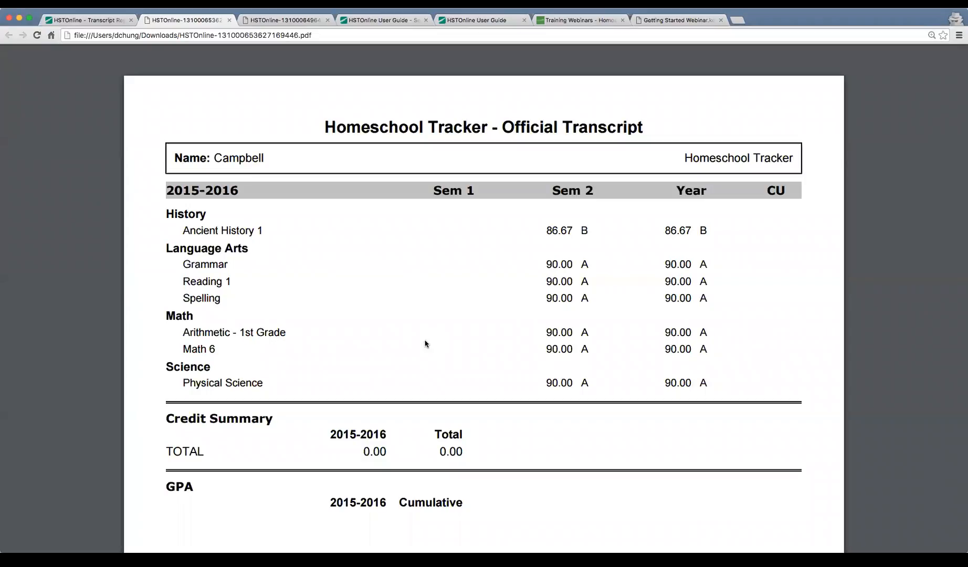
Highlight the History and Language Arts headings and the Ancient History 1, Grammar, Reading 1, Spelling courses.
{"action": "left_click_drag", "start_coordinate": [165, 213], "coordinate": [202, 214]}
{"action": "left_click_drag", "start_coordinate": [165, 248], "coordinate": [274, 252]}
{"action": "left_click_drag", "start_coordinate": [167, 216], "coordinate": [220, 217]}
{"action": "left_click_drag", "start_coordinate": [210, 253], "coordinate": [251, 251]}
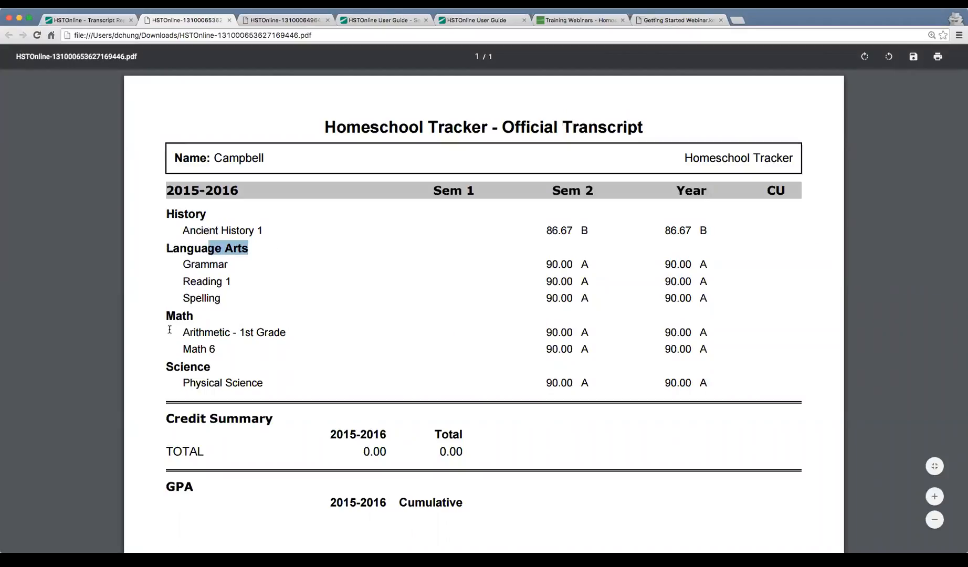
{"action": "left_click", "coordinate": [181, 368]}
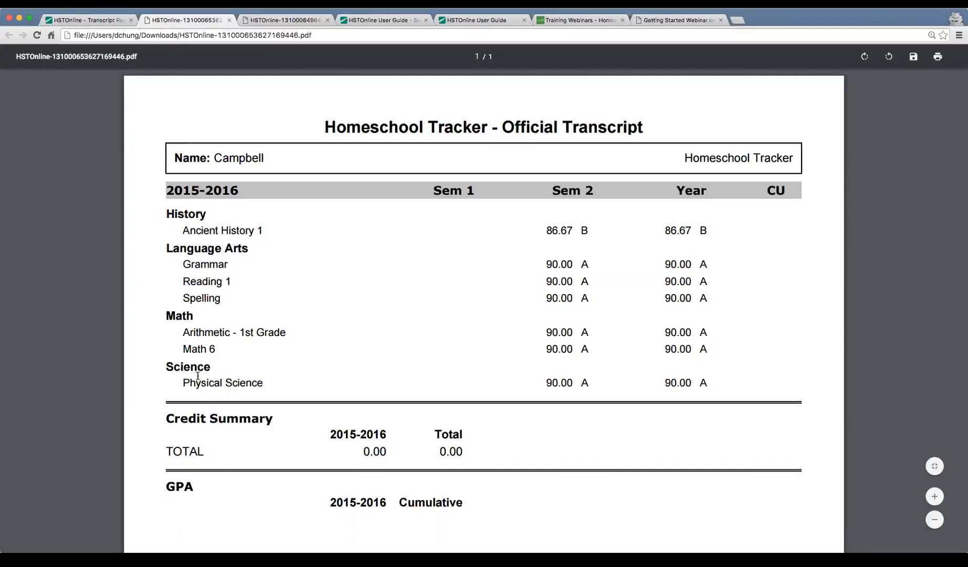
{"action": "left_click_drag", "start_coordinate": [183, 230], "coordinate": [261, 231]}
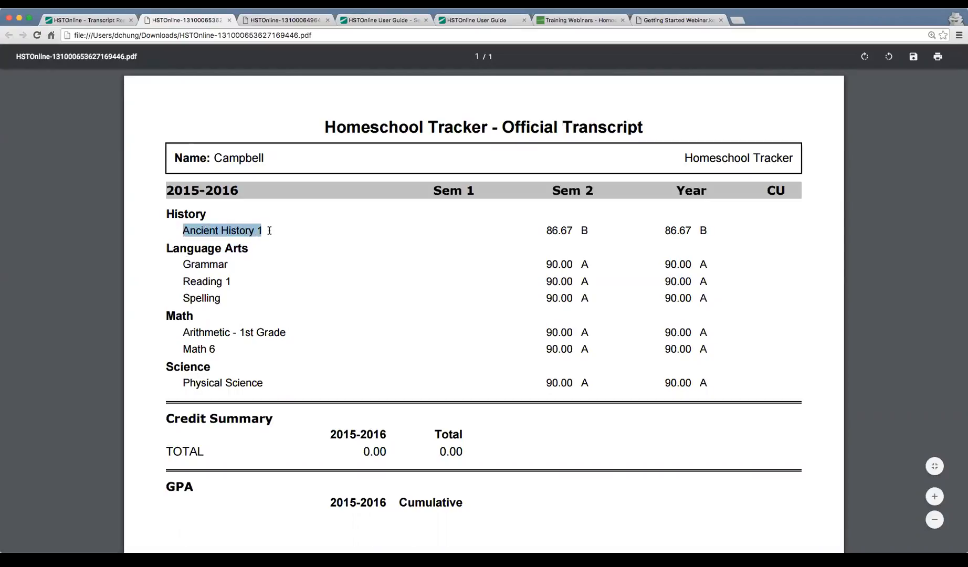
{"action": "left_click_drag", "start_coordinate": [182, 264], "coordinate": [232, 264]}
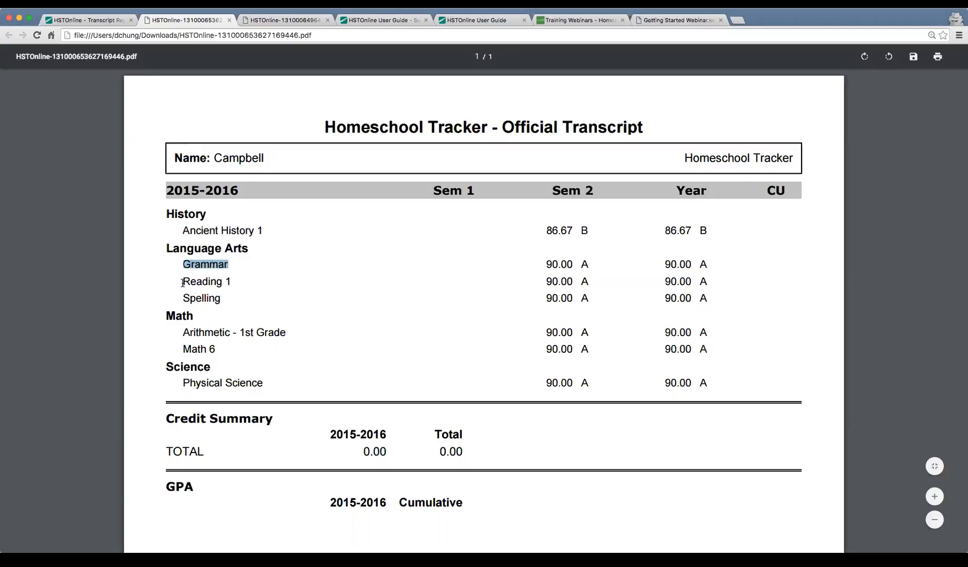
{"action": "left_click_drag", "start_coordinate": [182, 282], "coordinate": [244, 286]}
{"action": "left_click_drag", "start_coordinate": [191, 299], "coordinate": [215, 300]}
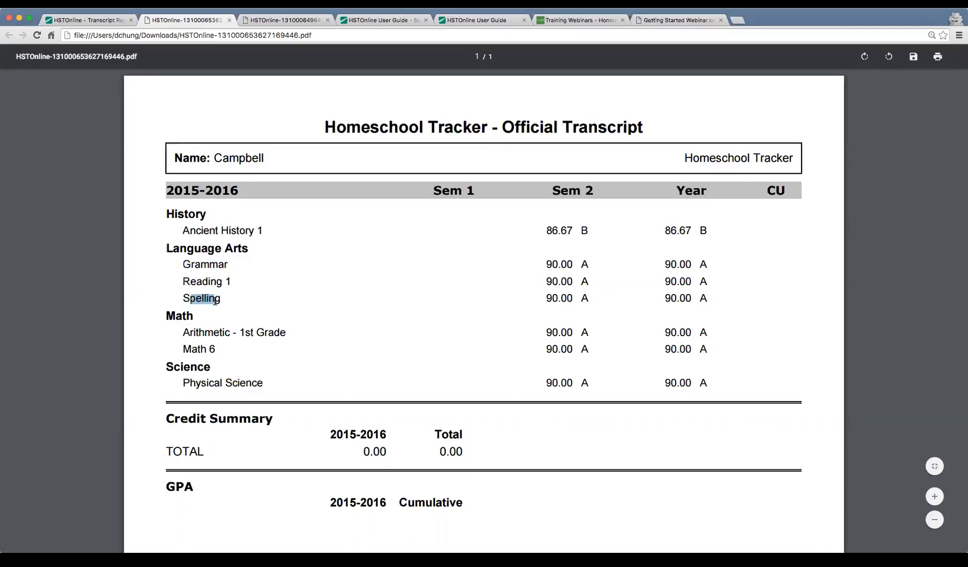
{"action": "left_click", "coordinate": [268, 309]}
Review the Sem 2 and Year grades, the signature lines, and the Language Arts course rows.
{"action": "left_click_drag", "start_coordinate": [546, 230], "coordinate": [712, 377]}
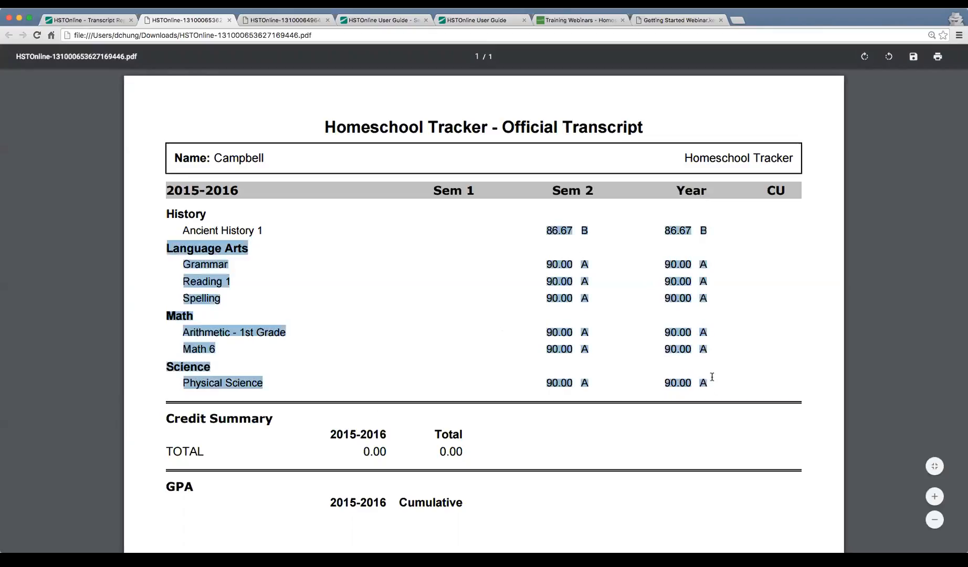
{"action": "left_click", "coordinate": [714, 385]}
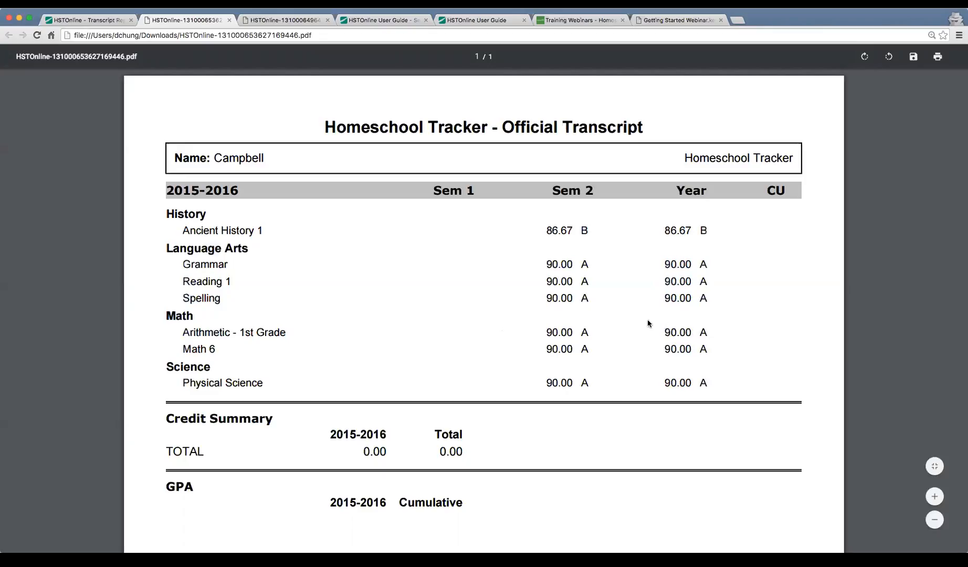
{"action": "scroll", "coordinate": [648, 322], "scroll_direction": "down", "scroll_amount": 5}
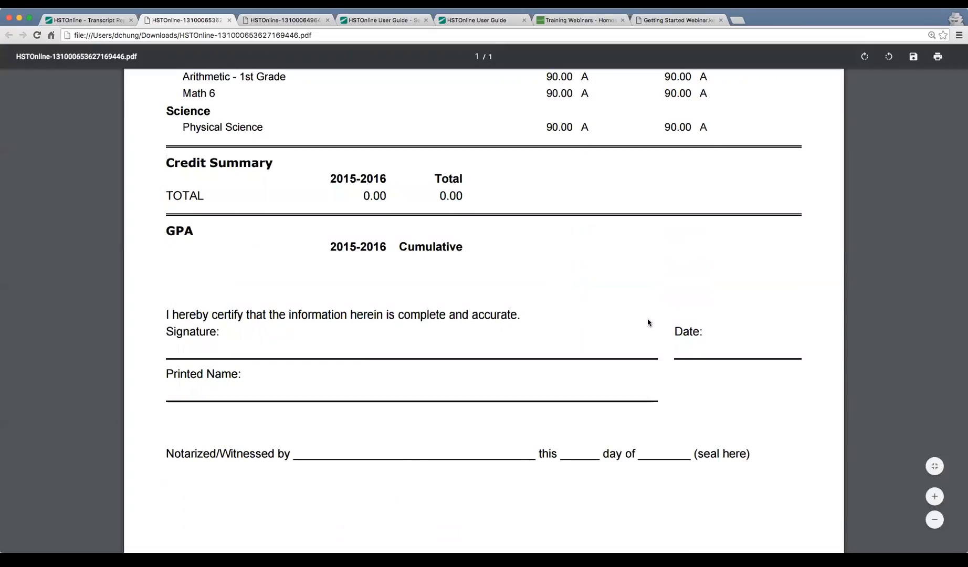
{"action": "scroll", "coordinate": [648, 321], "scroll_direction": "down", "scroll_amount": 1}
{"action": "scroll", "coordinate": [649, 322], "scroll_direction": "up", "scroll_amount": 6}
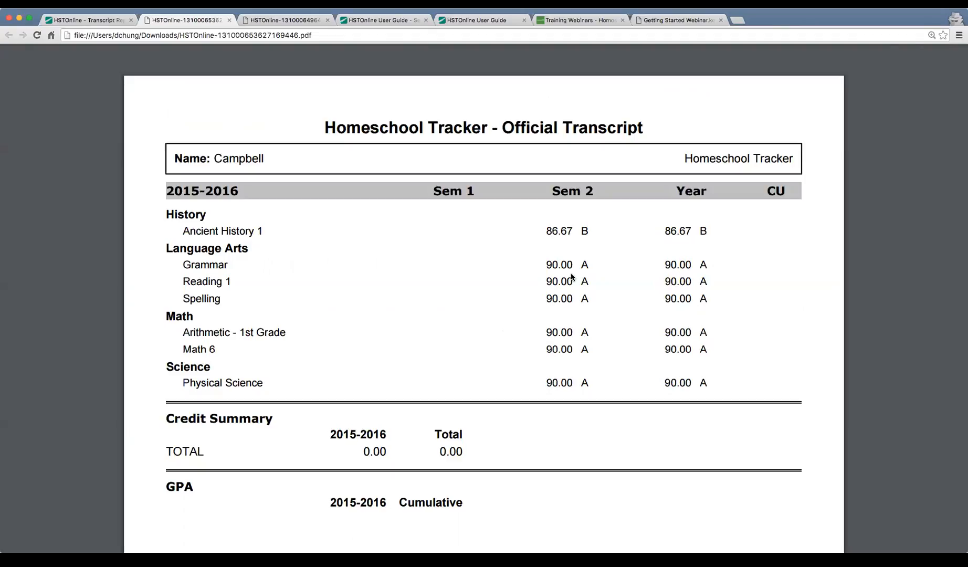
{"action": "left_click_drag", "start_coordinate": [182, 264], "coordinate": [231, 309]}
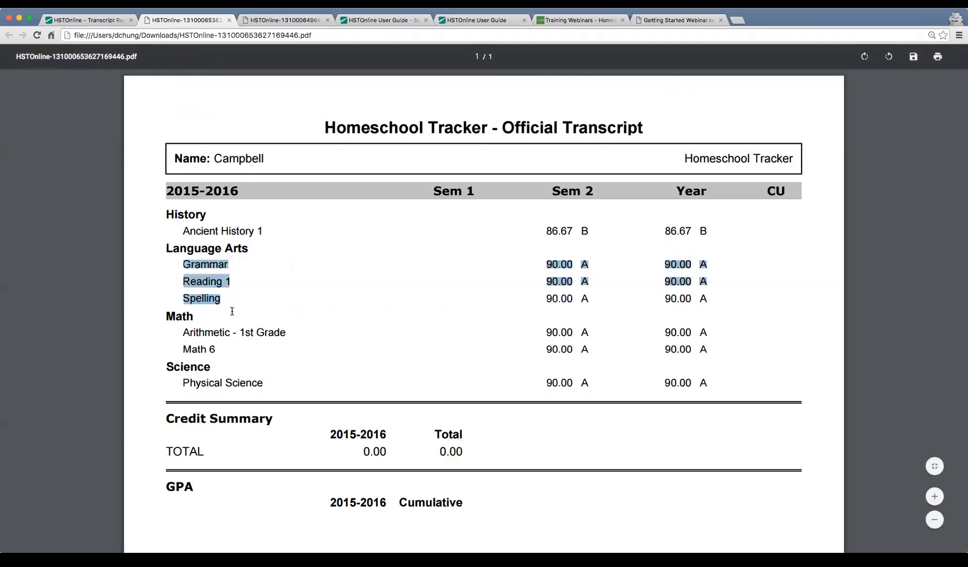
{"action": "left_click_drag", "start_coordinate": [183, 230], "coordinate": [264, 231]}
{"action": "left_click", "coordinate": [252, 311]}
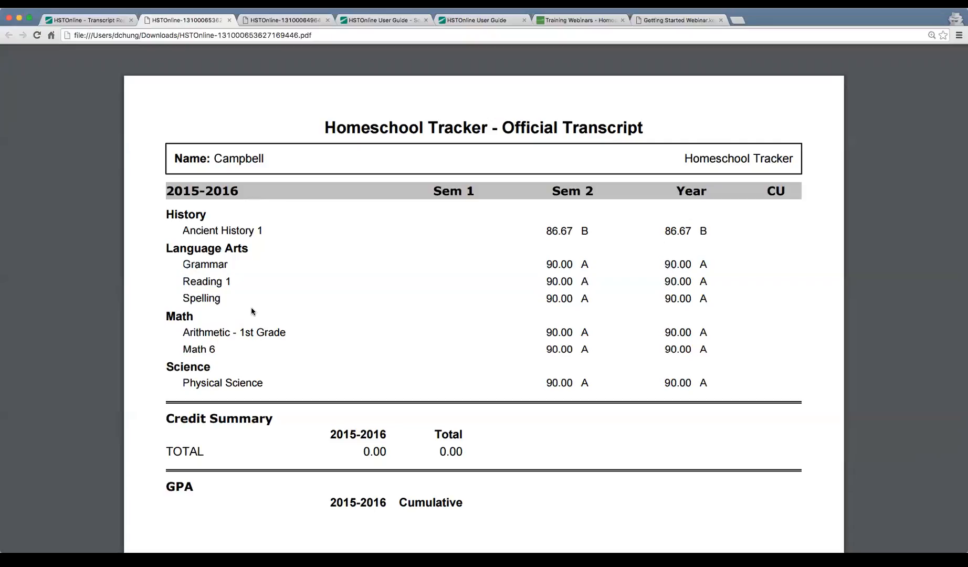
Return to Homeschool Tracker and go to the Agenda - Calendar View page.
{"action": "key", "text": "ctrl+shift+Tab"}
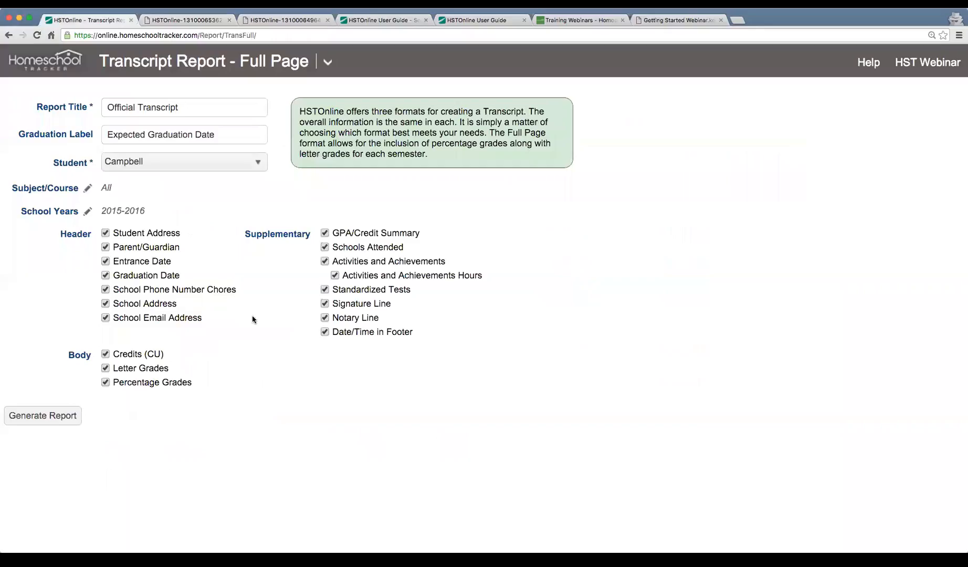
{"action": "left_click", "coordinate": [331, 69]}
{"action": "left_click", "coordinate": [104, 122]}
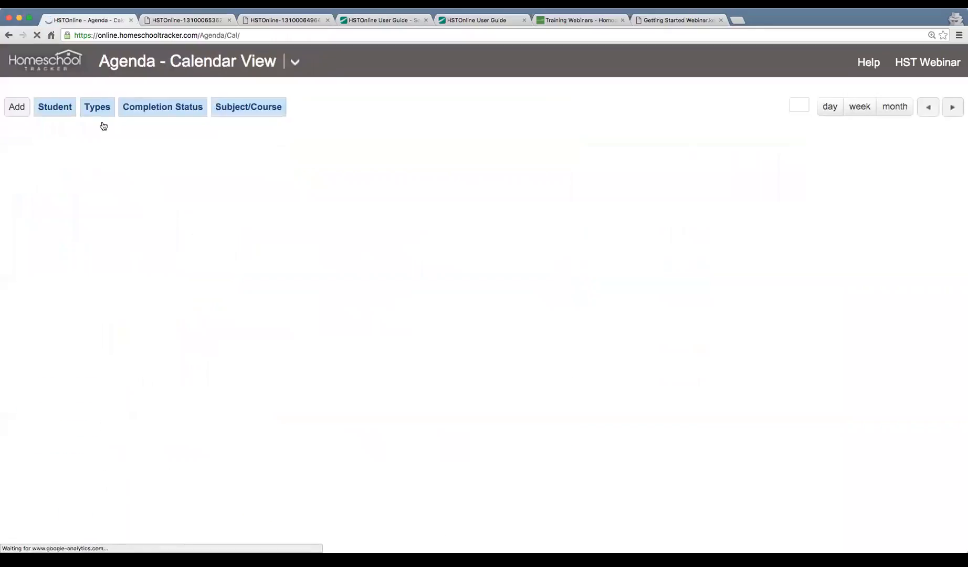
Inspect the Tue 2/23 Grammar workbook assignment in the full editor, then cancel without saving.
{"action": "left_click", "coordinate": [395, 369]}
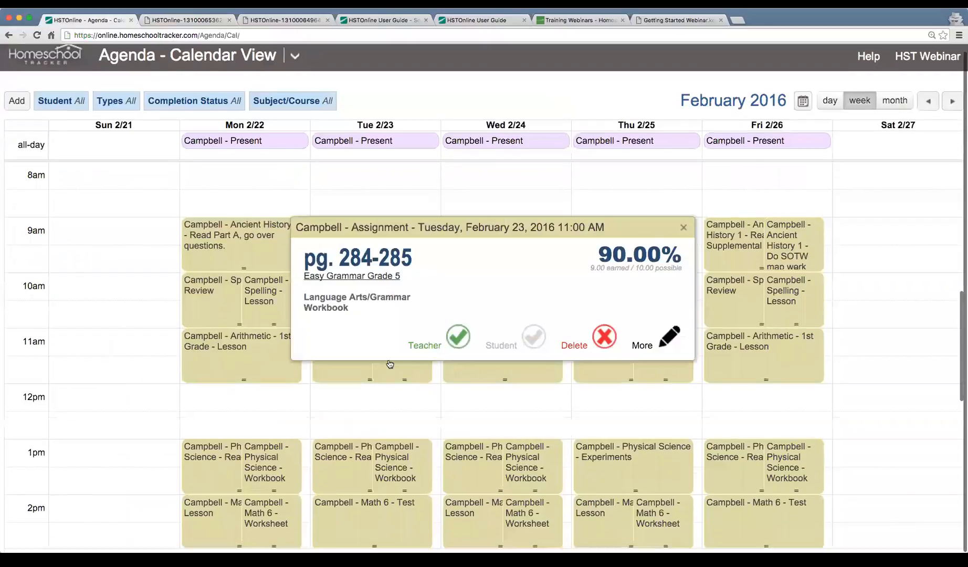
{"action": "left_click", "coordinate": [651, 426]}
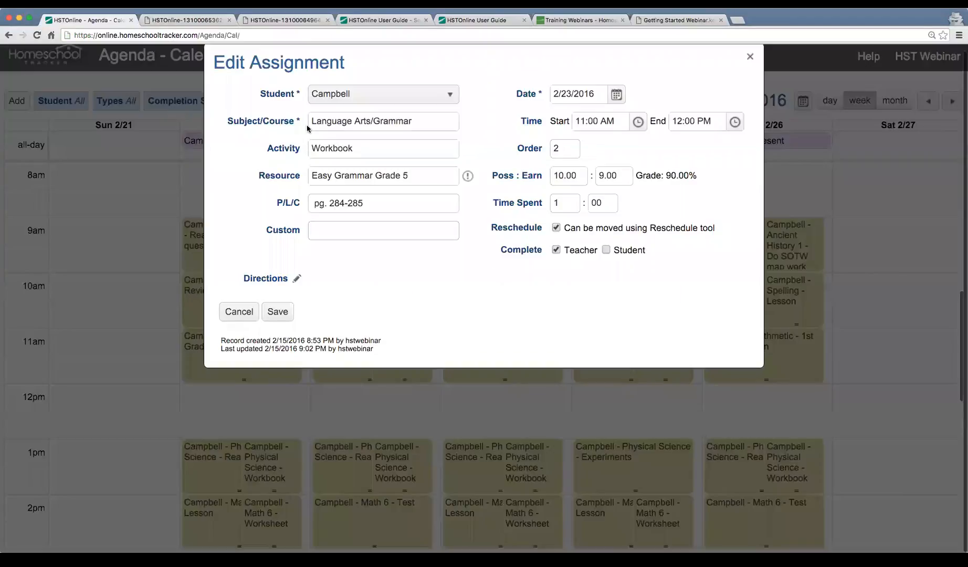
{"action": "mouse_move", "coordinate": [317, 122]}
{"action": "left_mouse_down"}
{"action": "mouse_move", "coordinate": [408, 123]}
{"action": "mouse_move", "coordinate": [299, 124]}
{"action": "left_mouse_up"}
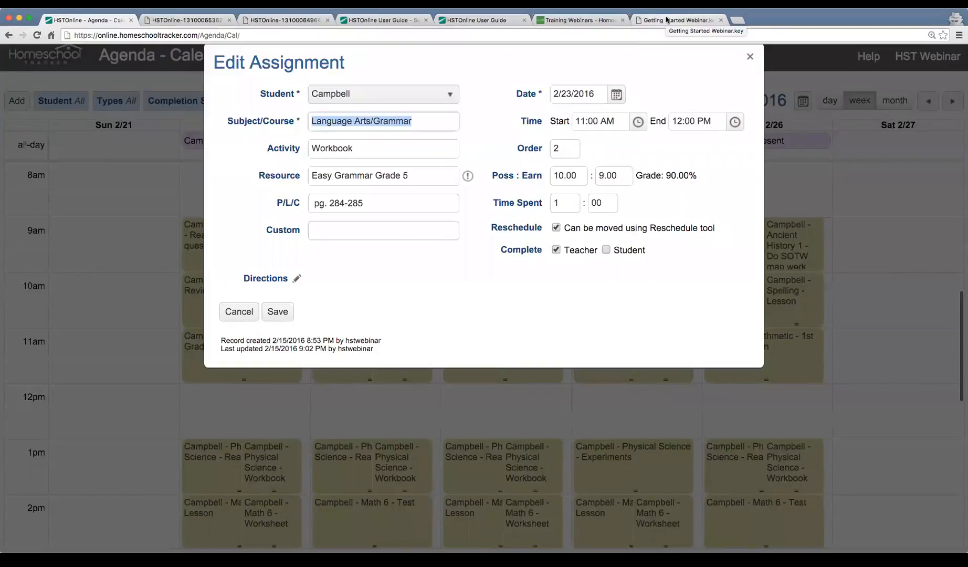
{"action": "left_click", "coordinate": [236, 313]}
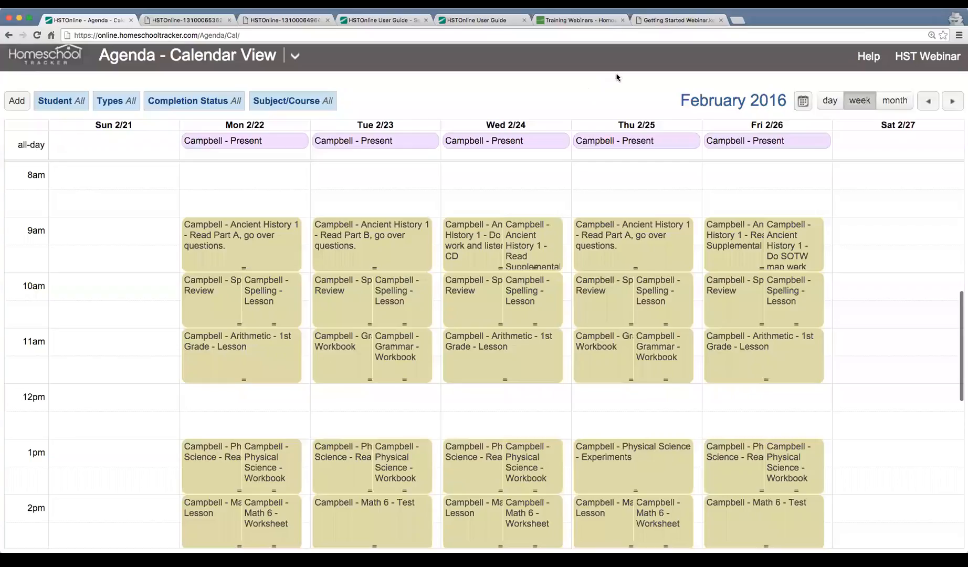
Glance at the webinar slides and transcript PDF, then come back to the agenda calendar.
{"action": "left_click", "coordinate": [666, 21]}
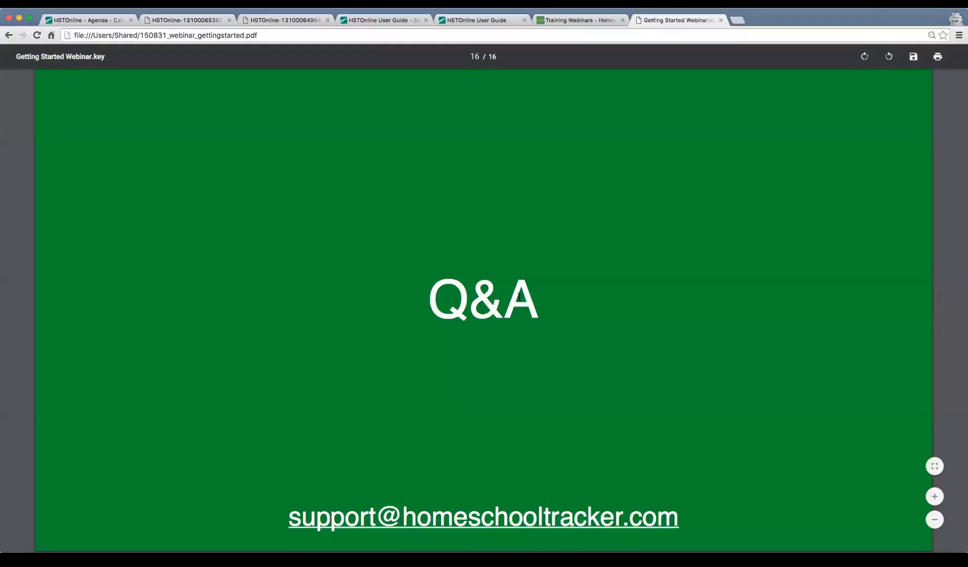
{"action": "key", "text": "ctrl+Tab"}
{"action": "key", "text": "ctrl+Tab"}
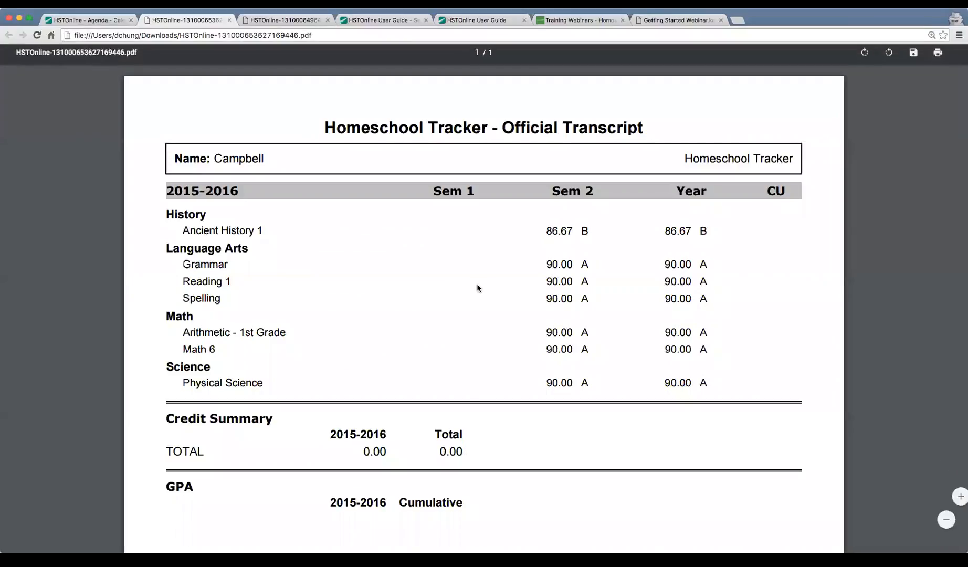
{"action": "key", "text": "ctrl+shift+Tab"}
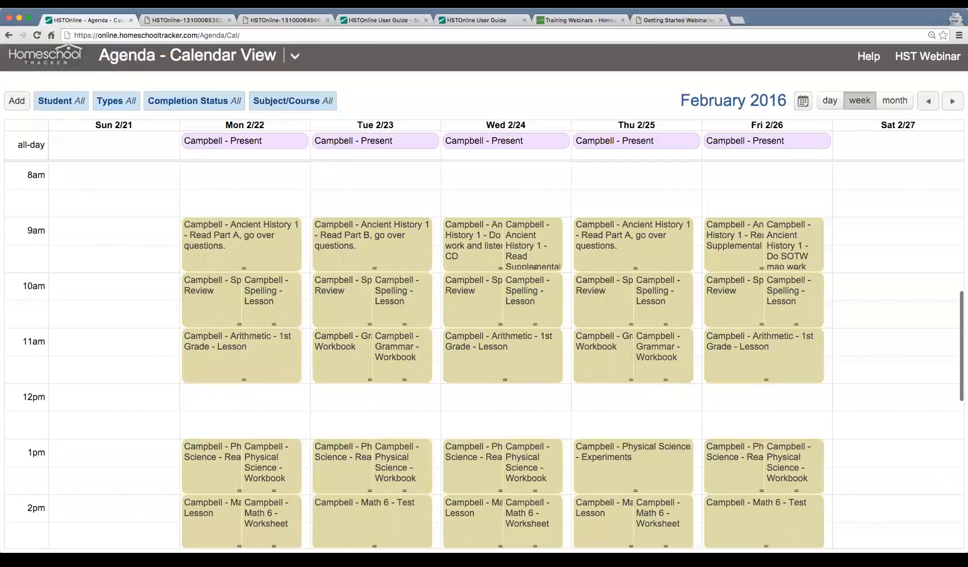
{"action": "scroll", "coordinate": [479, 299], "scroll_direction": "up", "scroll_amount": 1}
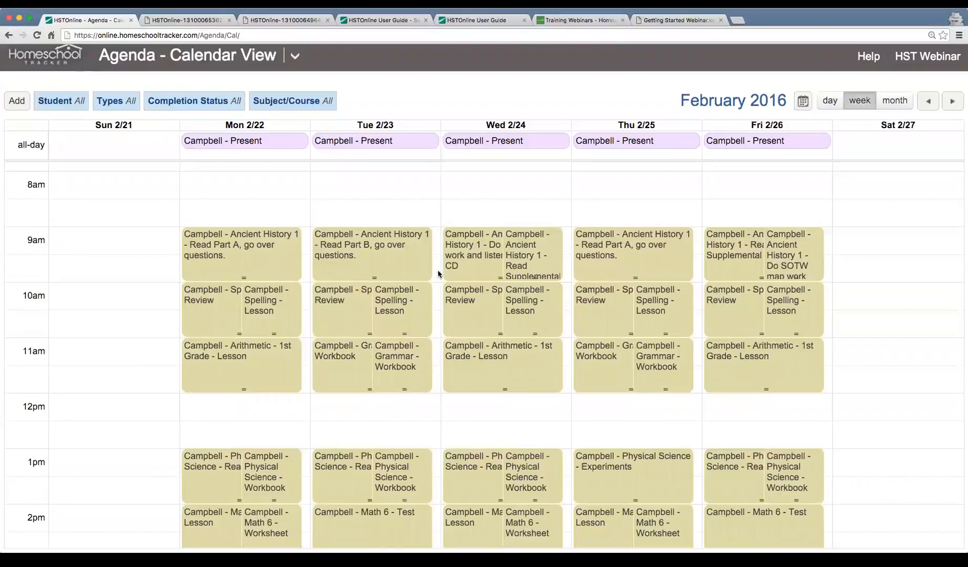
{"action": "left_click", "coordinate": [294, 57]}
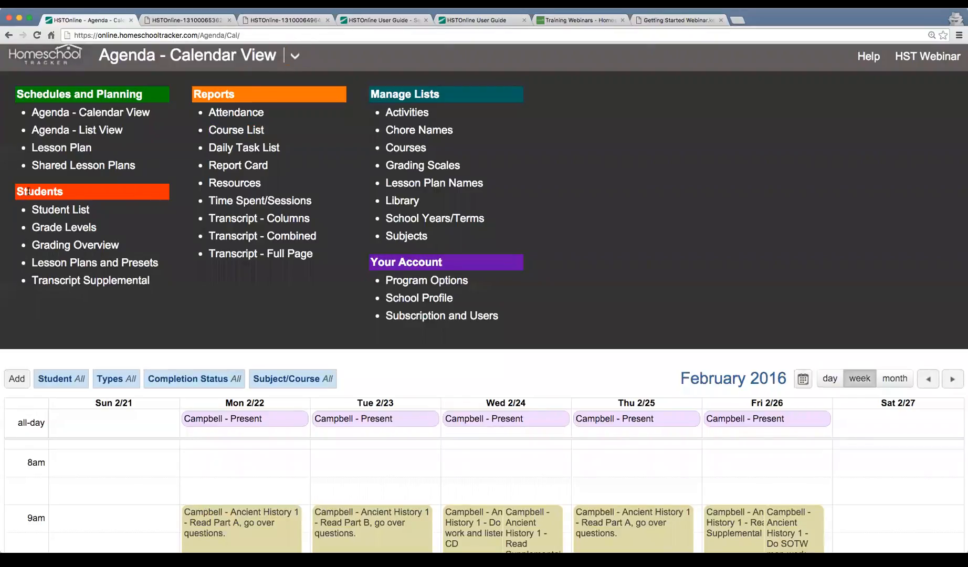
On Grading Overview, compare Term 1 and Term 2, then open Term 2 Language Arts/Grammar calculation.
{"action": "left_click", "coordinate": [81, 251]}
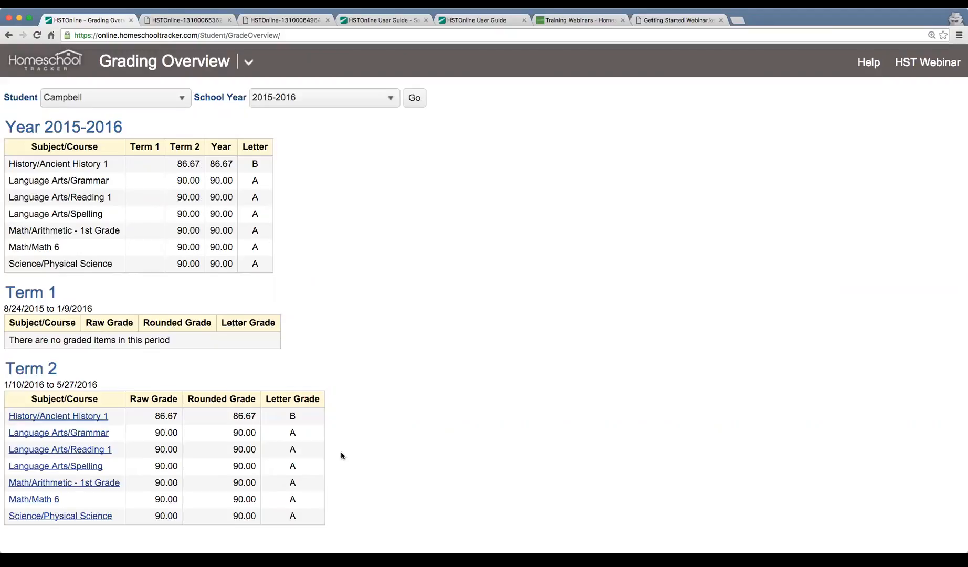
{"action": "mouse_move", "coordinate": [24, 293]}
{"action": "left_mouse_down"}
{"action": "mouse_move", "coordinate": [74, 294]}
{"action": "mouse_move", "coordinate": [20, 297]}
{"action": "left_mouse_up"}
{"action": "left_click_drag", "start_coordinate": [8, 374], "coordinate": [66, 373]}
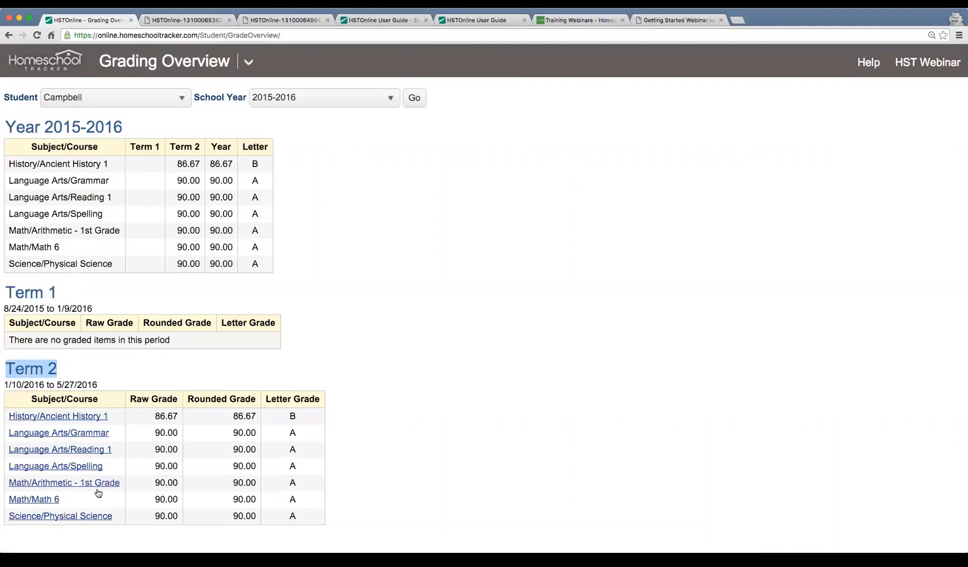
{"action": "left_click", "coordinate": [75, 436]}
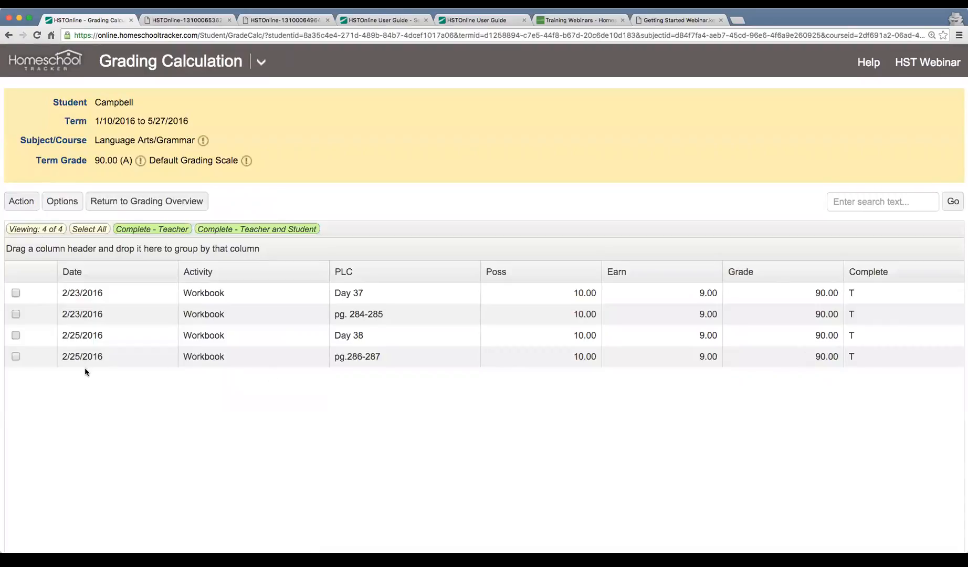
Multi-edit the two 2/25 Grammar workbook assignments to 7 earned points and return to the overview.
{"action": "left_click_drag", "start_coordinate": [34, 289], "coordinate": [26, 337]}
{"action": "left_click", "coordinate": [16, 335]}
{"action": "left_click", "coordinate": [16, 357]}
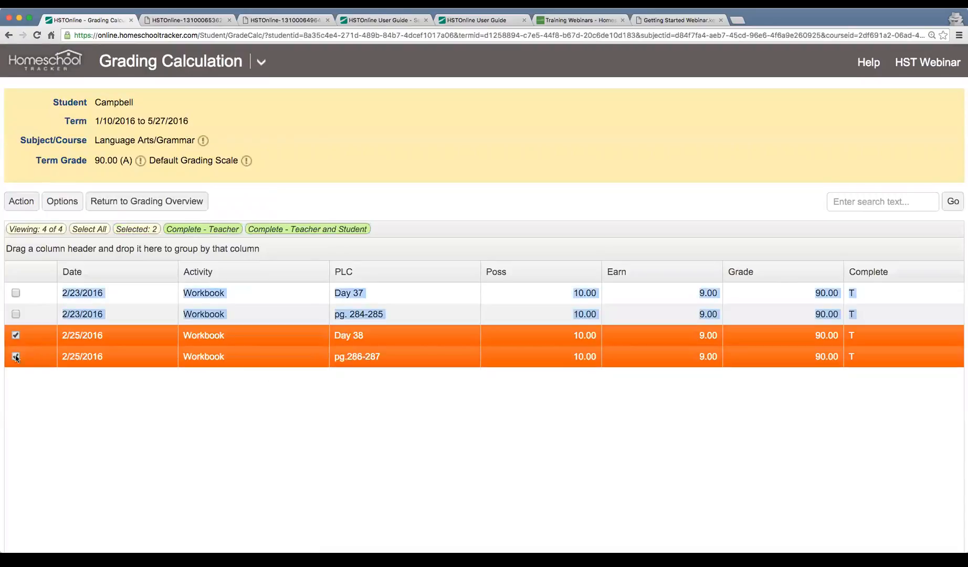
{"action": "left_click", "coordinate": [21, 201]}
{"action": "left_click", "coordinate": [32, 240]}
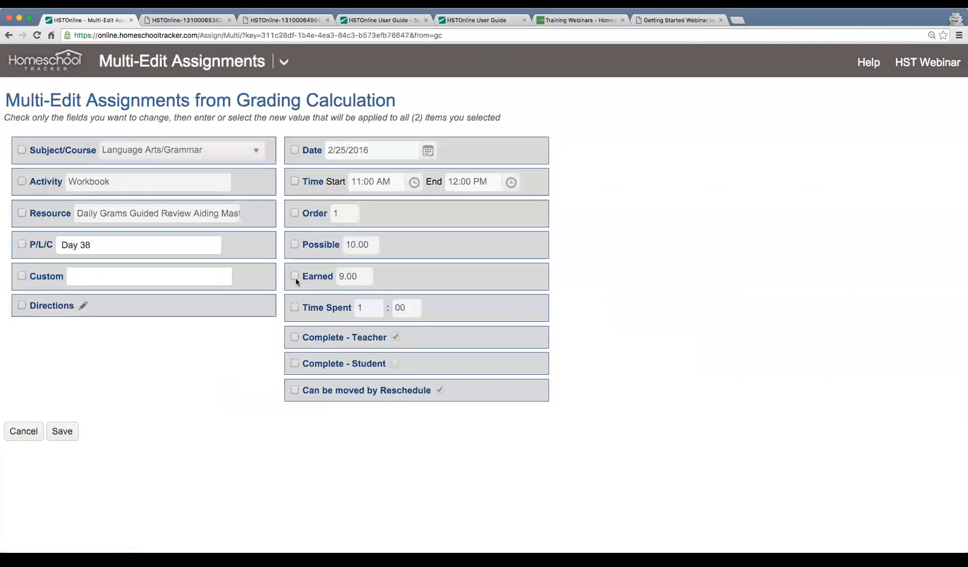
{"action": "left_click", "coordinate": [295, 276]}
{"action": "left_click", "coordinate": [346, 276]}
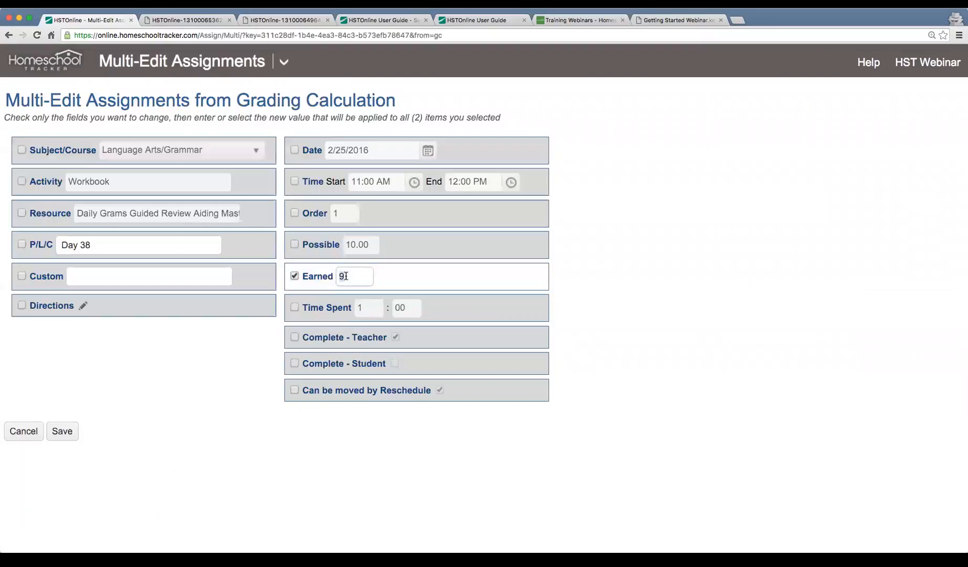
{"action": "type", "text": "7"}
{"action": "left_click", "coordinate": [61, 433]}
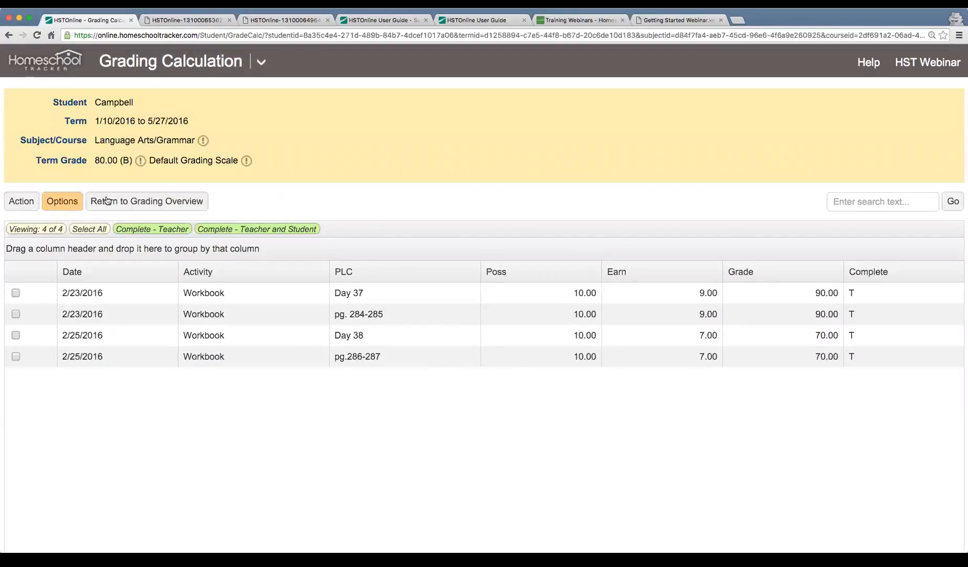
{"action": "left_click", "coordinate": [148, 200]}
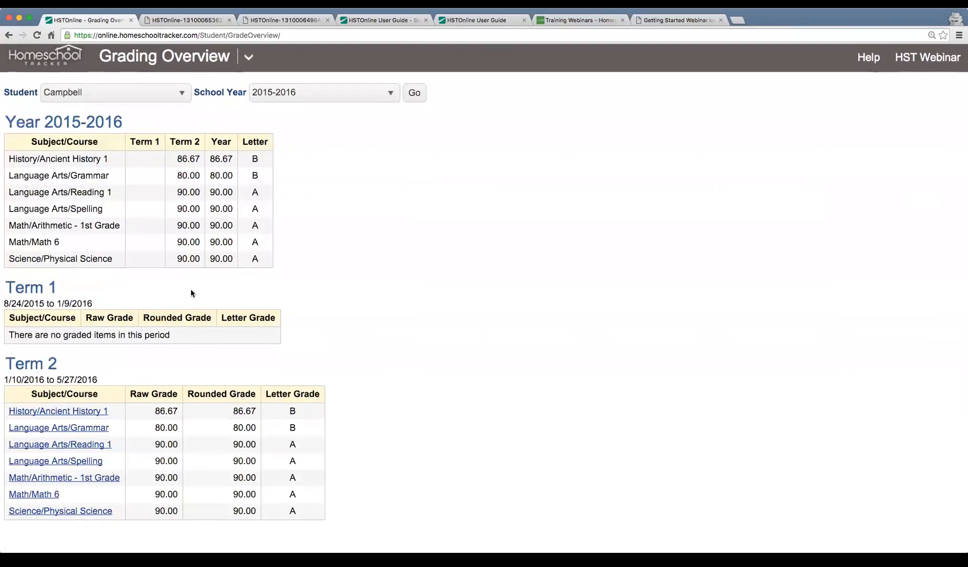
In Math/Arithmetic - 1st Grade, change the 2/26/2016 Lesson 36 earned score to 7.6 and save.
{"action": "left_click_drag", "start_coordinate": [154, 433], "coordinate": [173, 436]}
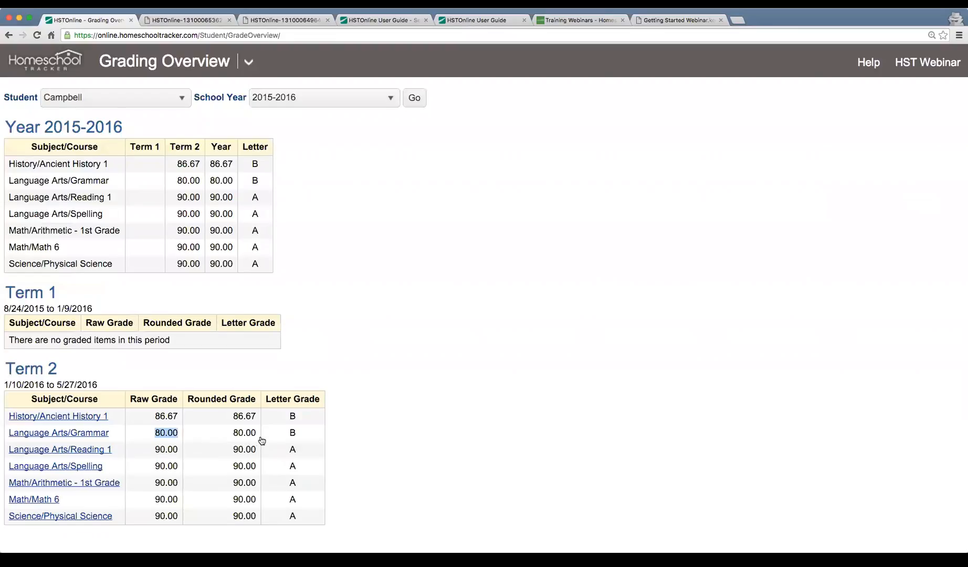
{"action": "left_click", "coordinate": [47, 483]}
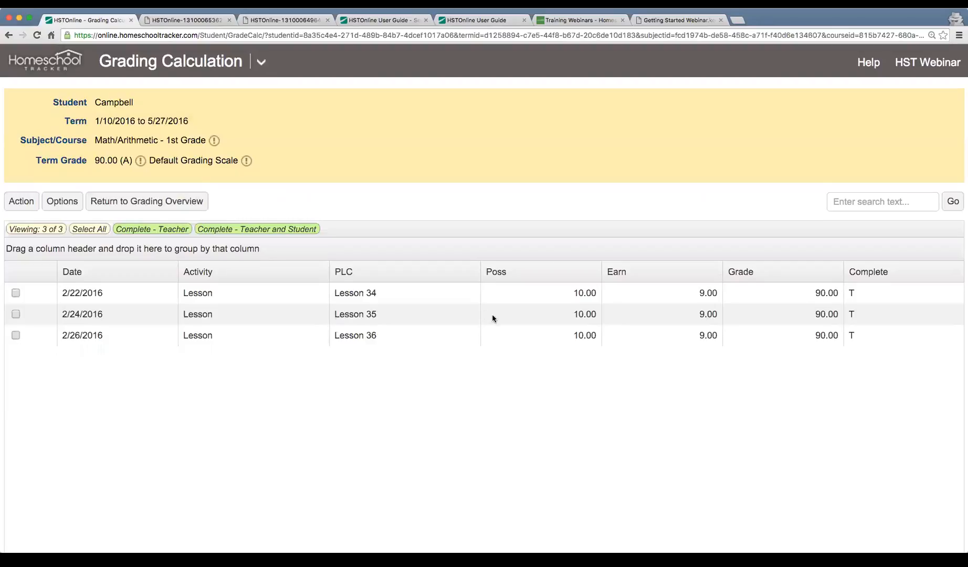
{"action": "left_click", "coordinate": [15, 334]}
{"action": "mouse_move", "coordinate": [27, 209]}
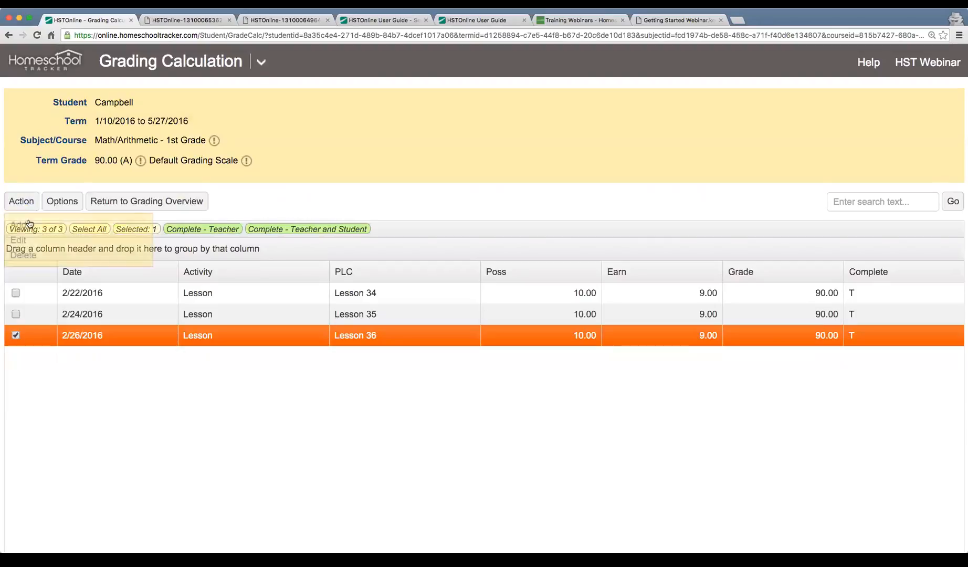
{"action": "left_click", "coordinate": [29, 240]}
{"action": "left_click", "coordinate": [623, 184]}
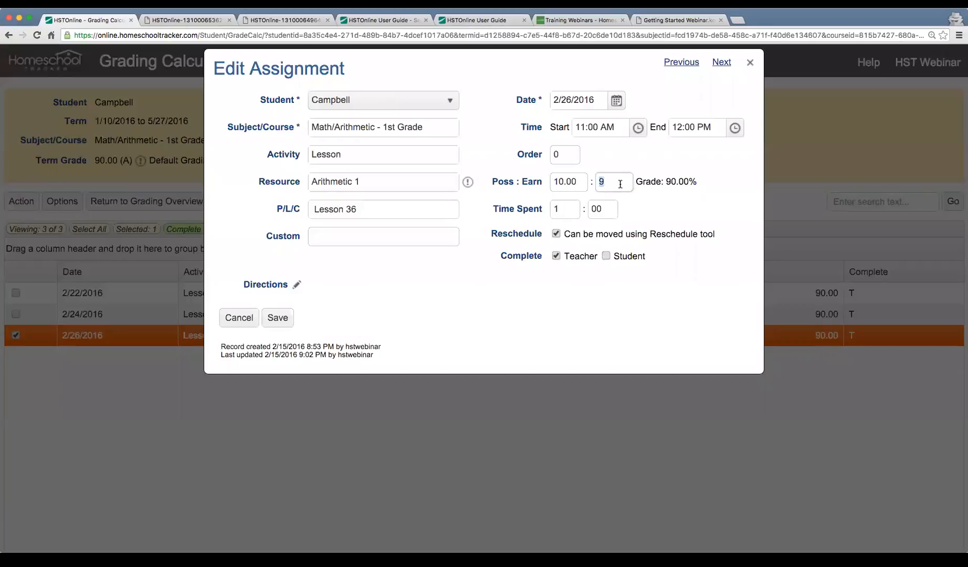
{"action": "type", "text": "7.6"}
{"action": "left_click", "coordinate": [274, 320]}
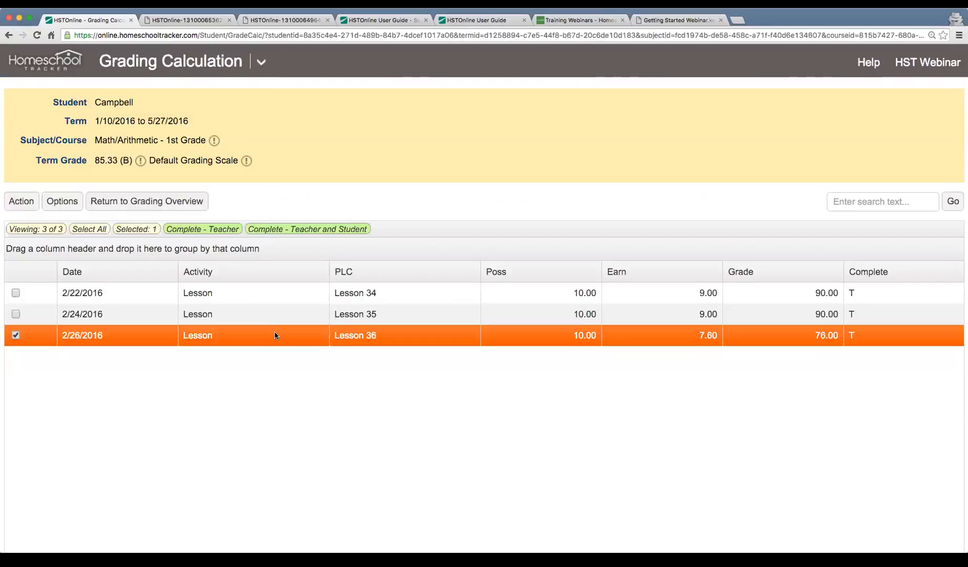
{"action": "left_click", "coordinate": [147, 202]}
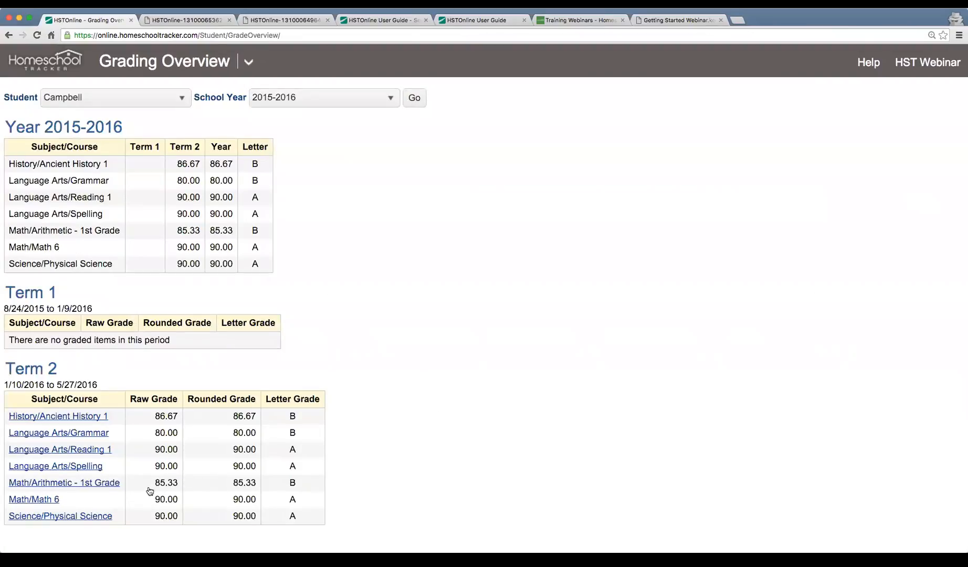
Regenerate the Transcript - Full Page report and open the new PDF.
{"action": "left_click", "coordinate": [249, 63]}
{"action": "left_click", "coordinate": [273, 262]}
{"action": "left_click", "coordinate": [42, 415]}
{"action": "left_click", "coordinate": [123, 415]}
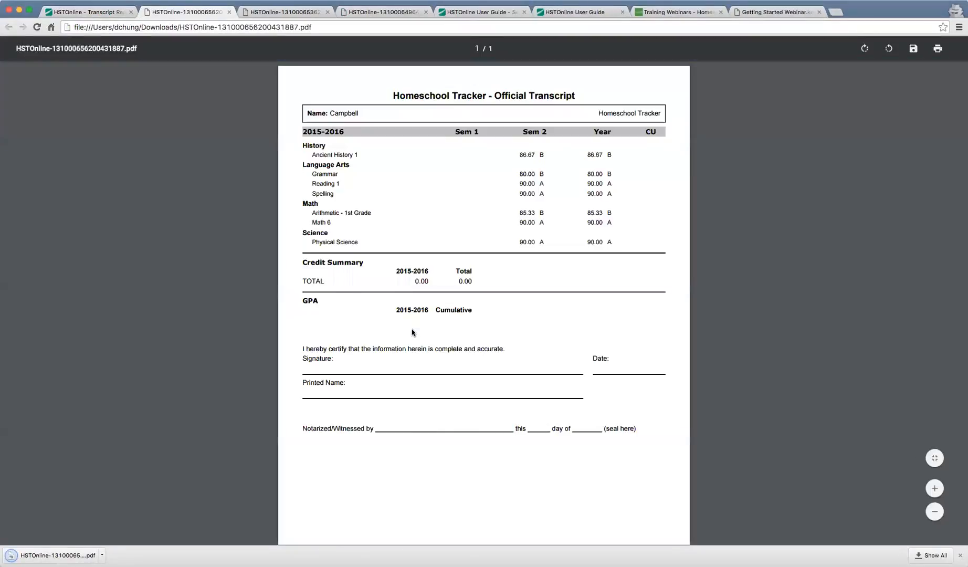
Zoom into the transcript and check Grammar's 80.00 B semester grade.
{"action": "key", "text": "super+equal"}
{"action": "key", "text": "super+equal"}
{"action": "key", "text": "super+equal"}
{"action": "key", "text": "super+equal"}
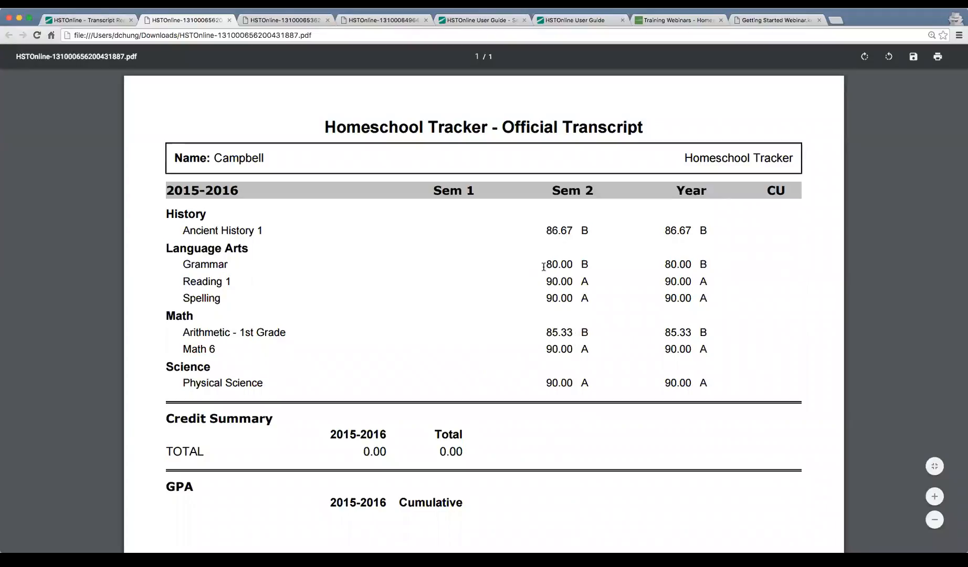
{"action": "scroll", "coordinate": [543, 279], "scroll_direction": "down", "scroll_amount": 1}
{"action": "left_click_drag", "start_coordinate": [549, 241], "coordinate": [578, 239]}
{"action": "left_click", "coordinate": [558, 240]}
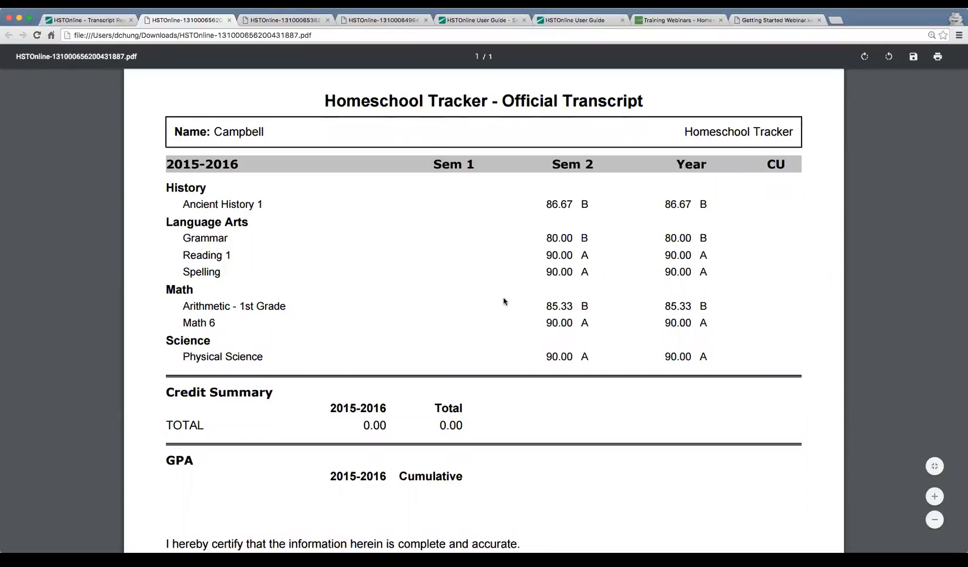
Generate the student's Transcript - Columns report and open the resulting PDF.
{"action": "key", "text": "super+w"}
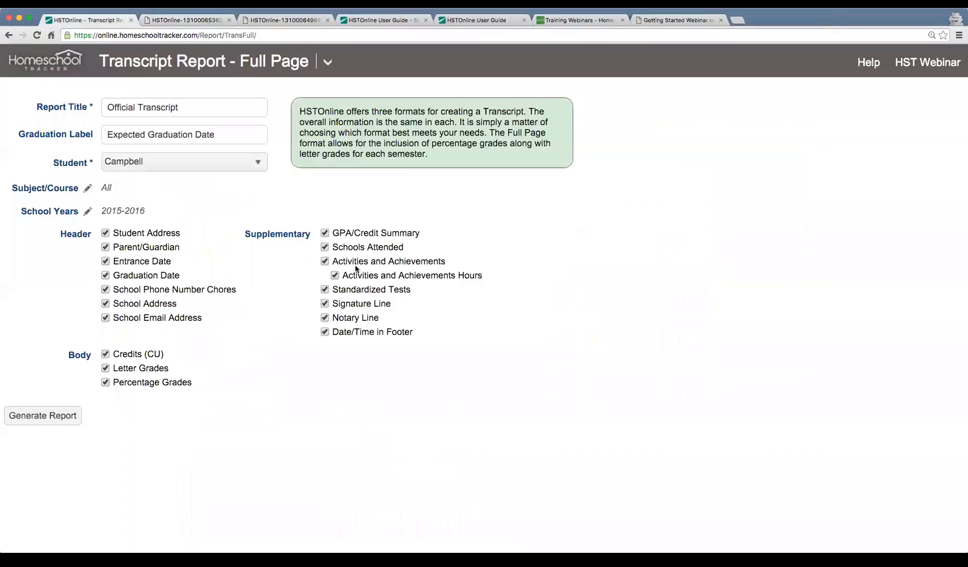
{"action": "left_click", "coordinate": [326, 62]}
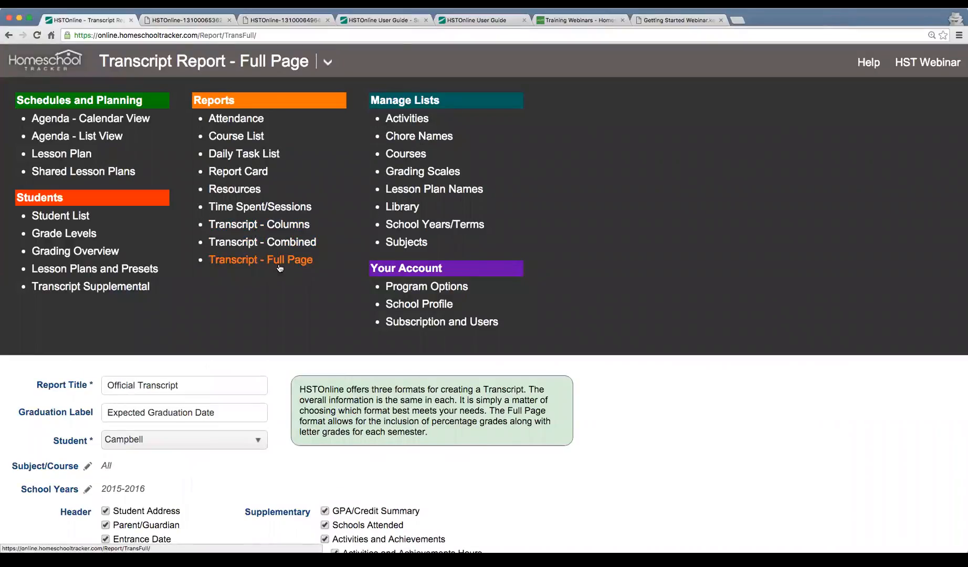
{"action": "left_click", "coordinate": [269, 225]}
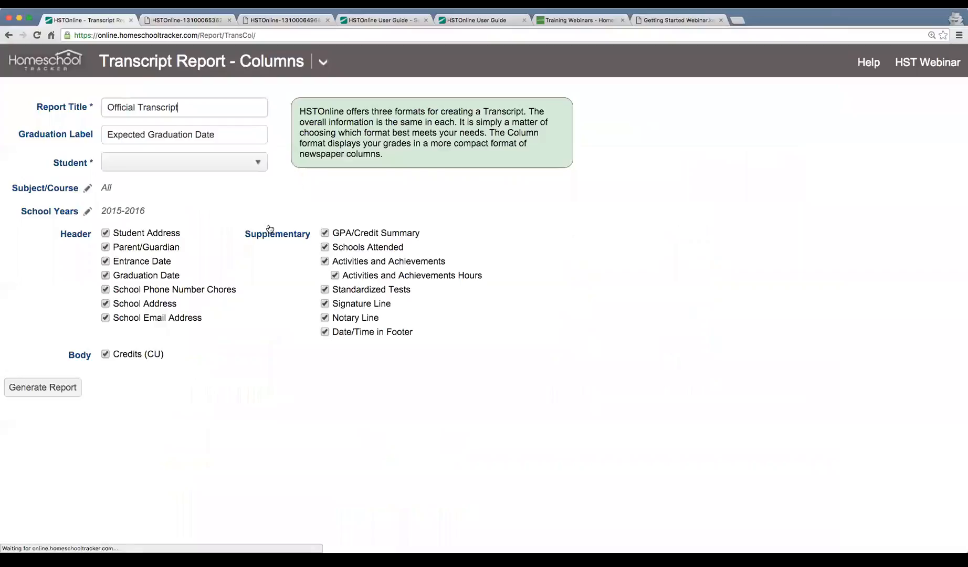
{"action": "left_click", "coordinate": [160, 167]}
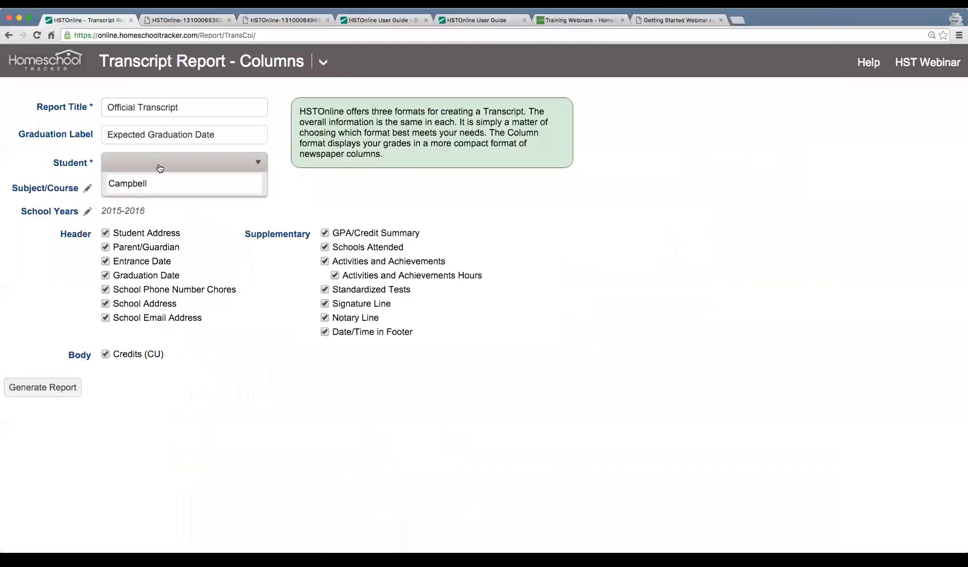
{"action": "left_click", "coordinate": [141, 183]}
{"action": "left_click", "coordinate": [63, 389]}
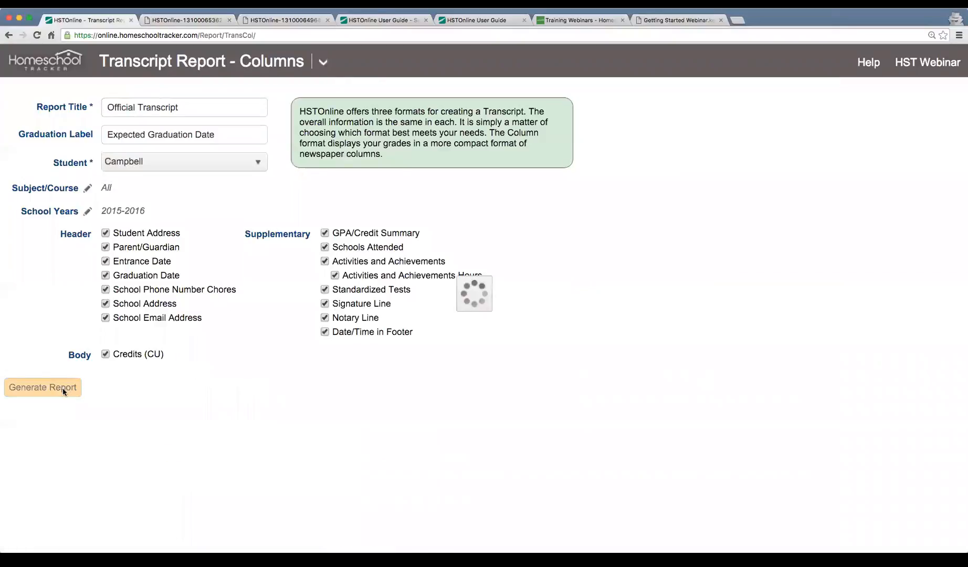
{"action": "left_click", "coordinate": [124, 388]}
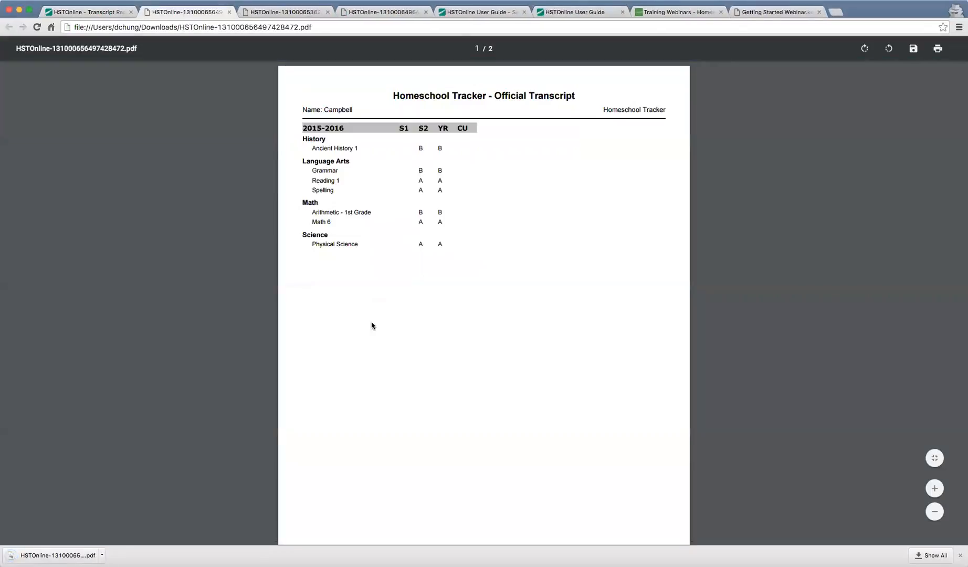
Zoom in to review the letter grades on both transcript pages, then close the PDF.
{"action": "key", "text": "super+equal"}
{"action": "key", "text": "super+equal"}
{"action": "key", "text": "super+equal"}
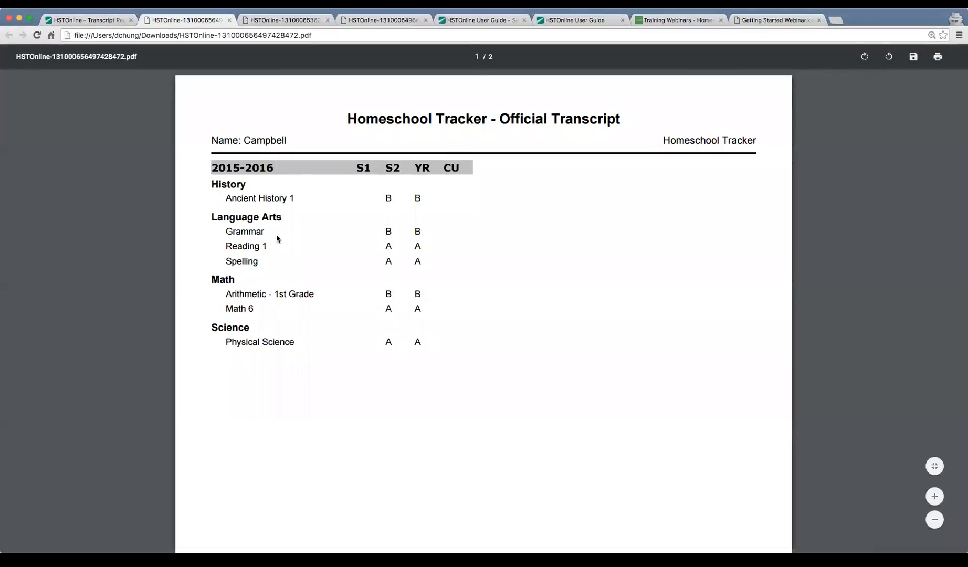
{"action": "scroll", "coordinate": [277, 236], "scroll_direction": "down", "scroll_amount": 5}
{"action": "scroll", "coordinate": [276, 238], "scroll_direction": "up", "scroll_amount": 5}
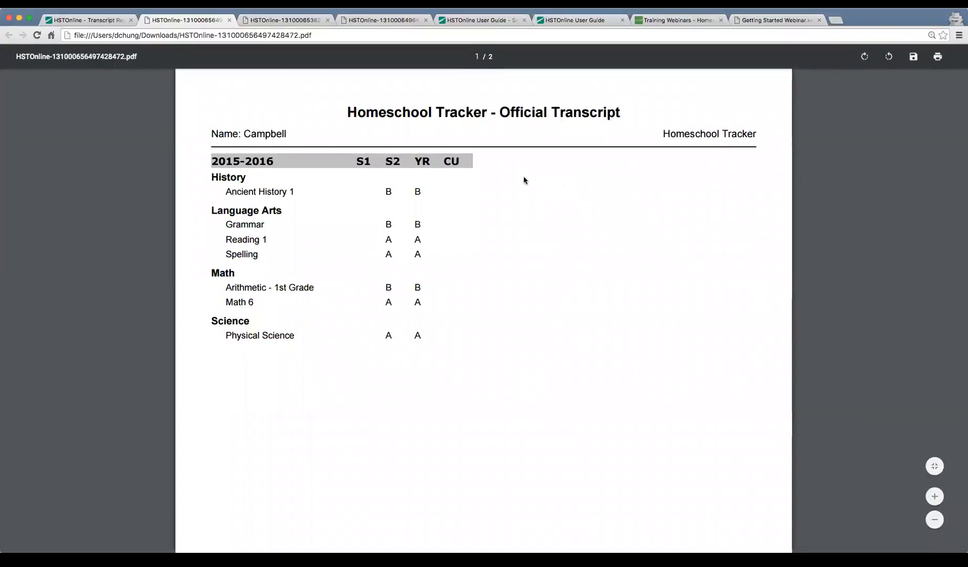
{"action": "scroll", "coordinate": [548, 341], "scroll_direction": "down", "scroll_amount": 12}
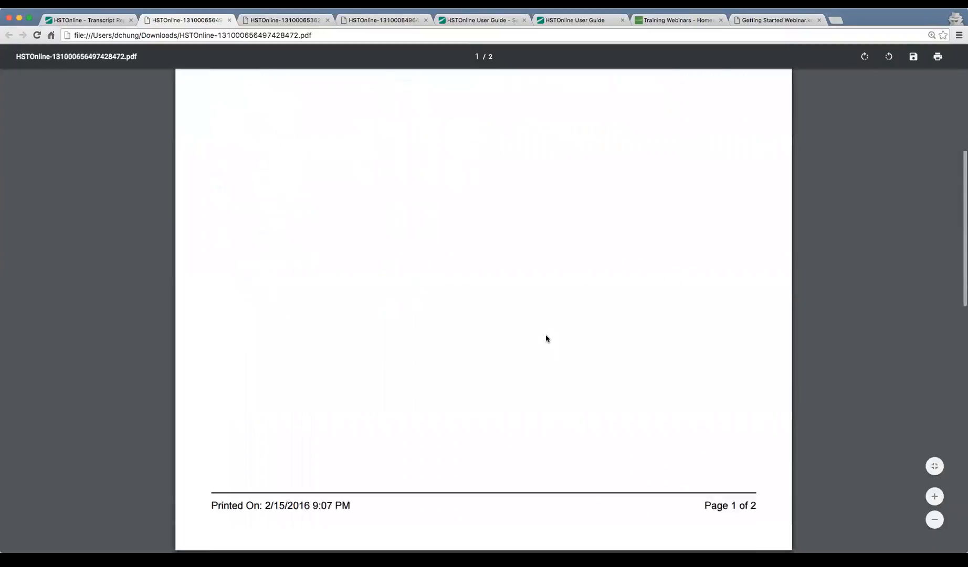
{"action": "scroll", "coordinate": [546, 339], "scroll_direction": "down", "scroll_amount": 5}
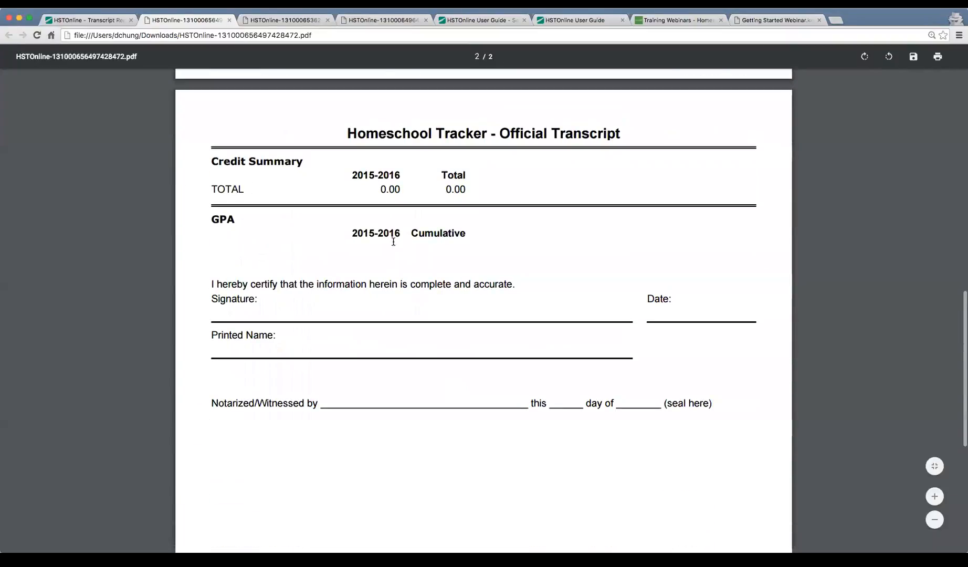
{"action": "scroll", "coordinate": [391, 283], "scroll_direction": "up", "scroll_amount": 15}
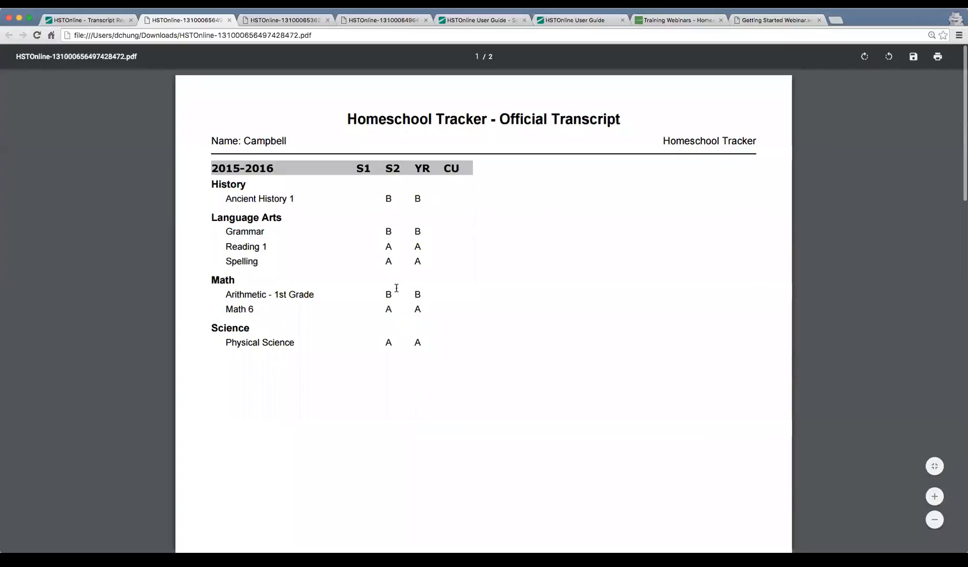
{"action": "key", "text": "super+w"}
{"action": "left_click", "coordinate": [323, 61]}
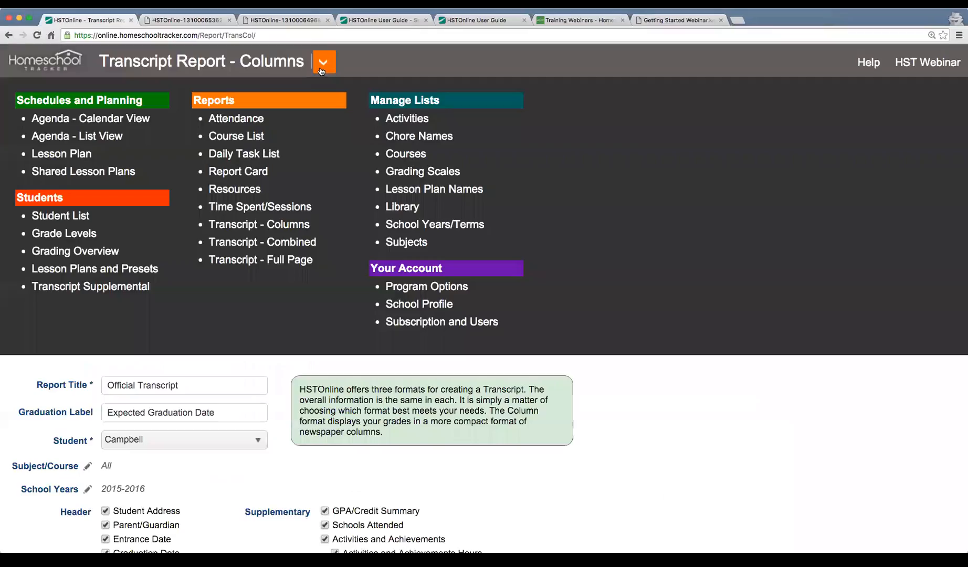
{"action": "left_click", "coordinate": [270, 244]}
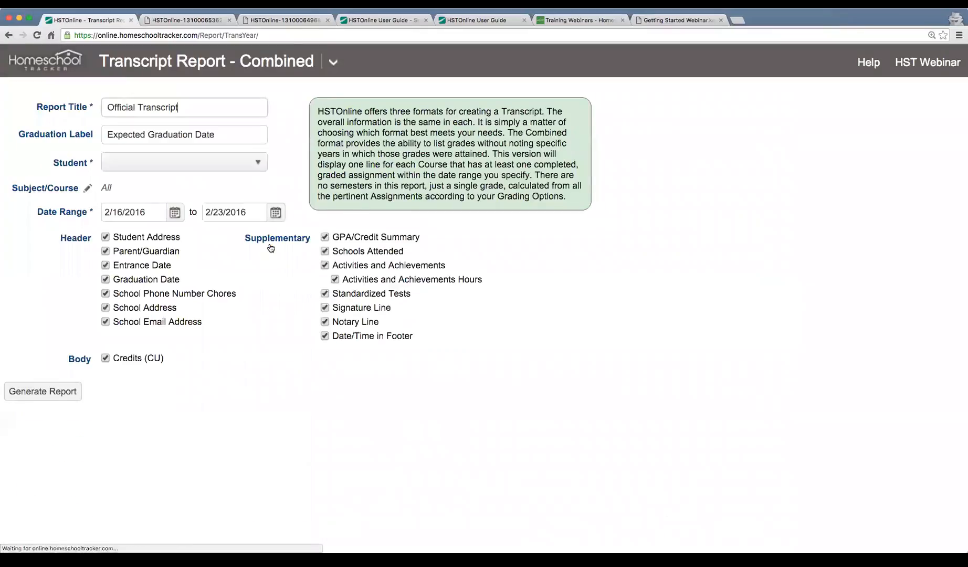
{"action": "left_click", "coordinate": [215, 166]}
{"action": "left_click", "coordinate": [171, 191]}
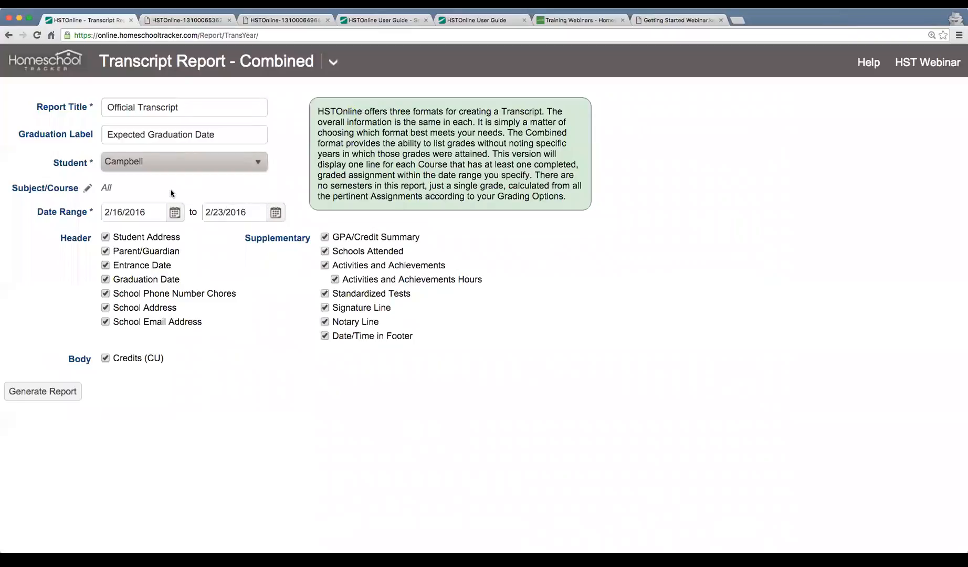
{"action": "left_click", "coordinate": [34, 392]}
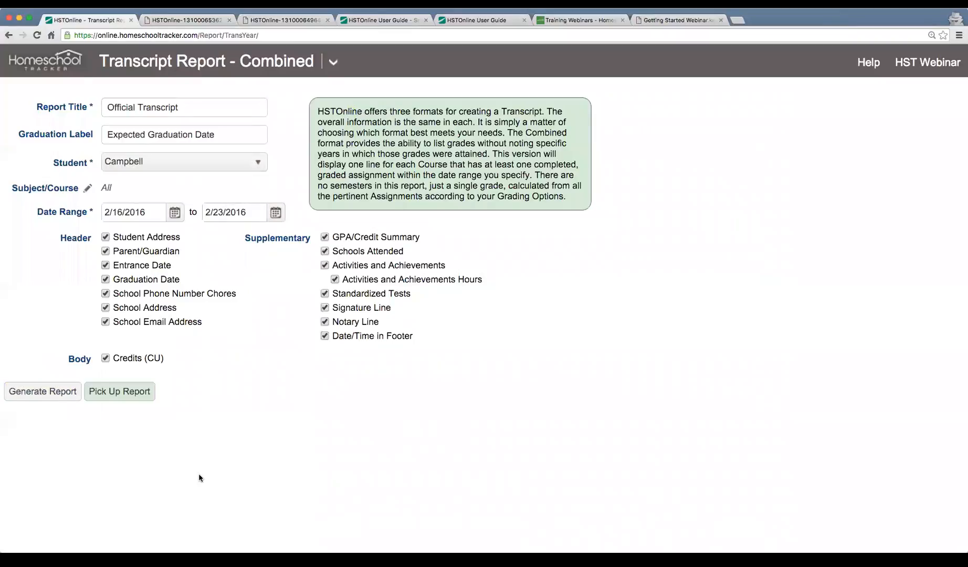
{"action": "left_click", "coordinate": [131, 394]}
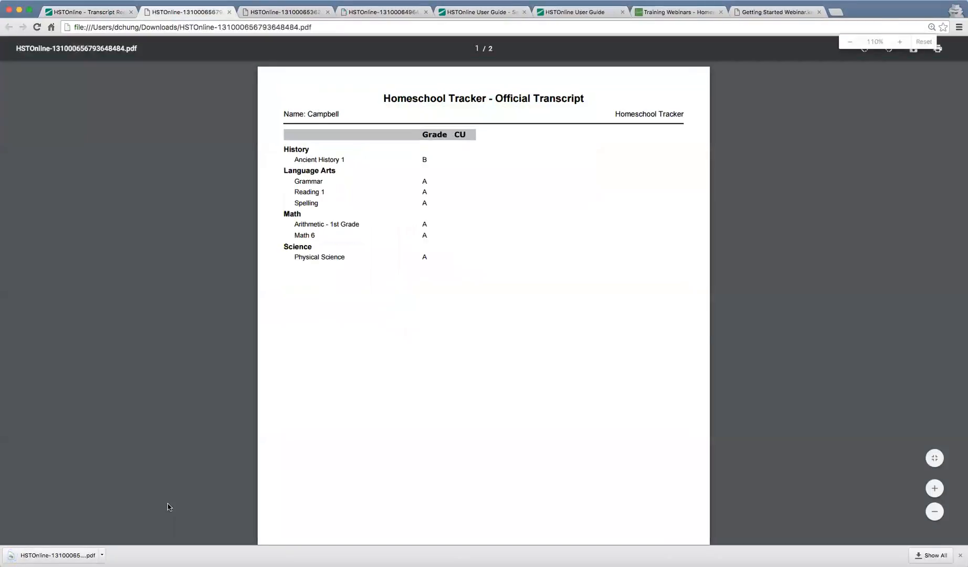
{"action": "key", "text": "super+plus"}
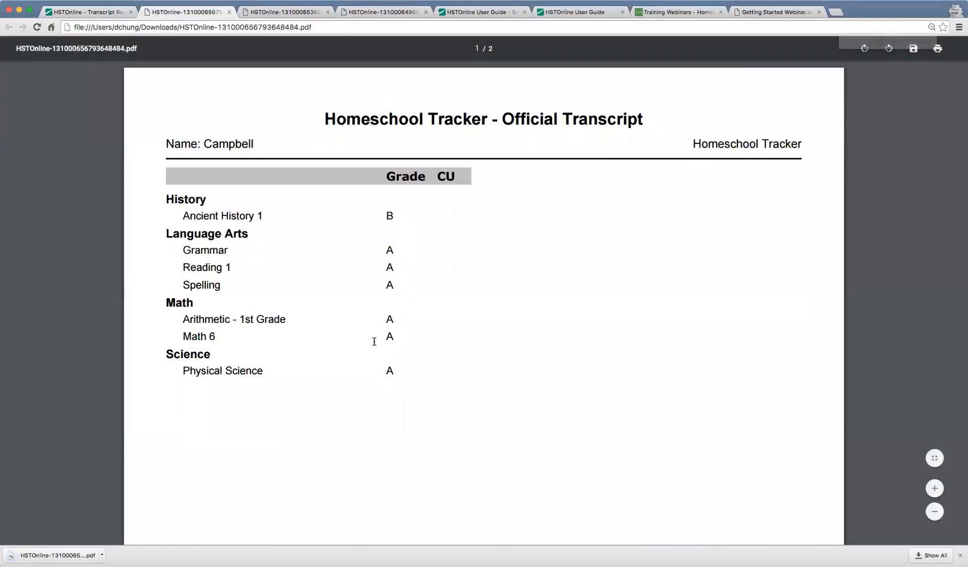
{"action": "scroll", "coordinate": [374, 342], "scroll_direction": "down", "scroll_amount": 7}
{"action": "scroll", "coordinate": [374, 342], "scroll_direction": "down", "scroll_amount": 10}
{"action": "scroll", "coordinate": [374, 342], "scroll_direction": "up", "scroll_amount": 4}
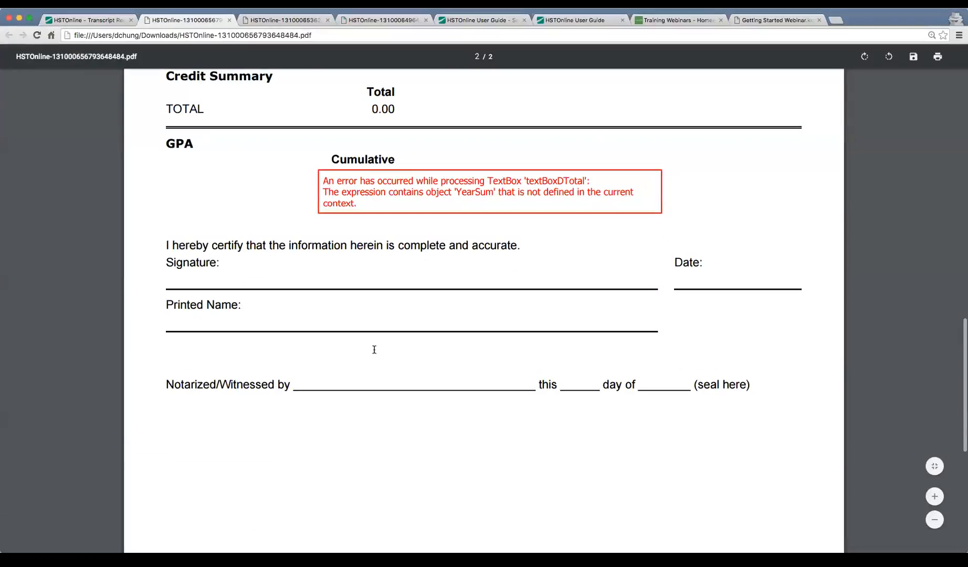
{"action": "scroll", "coordinate": [374, 348], "scroll_direction": "up", "scroll_amount": 1}
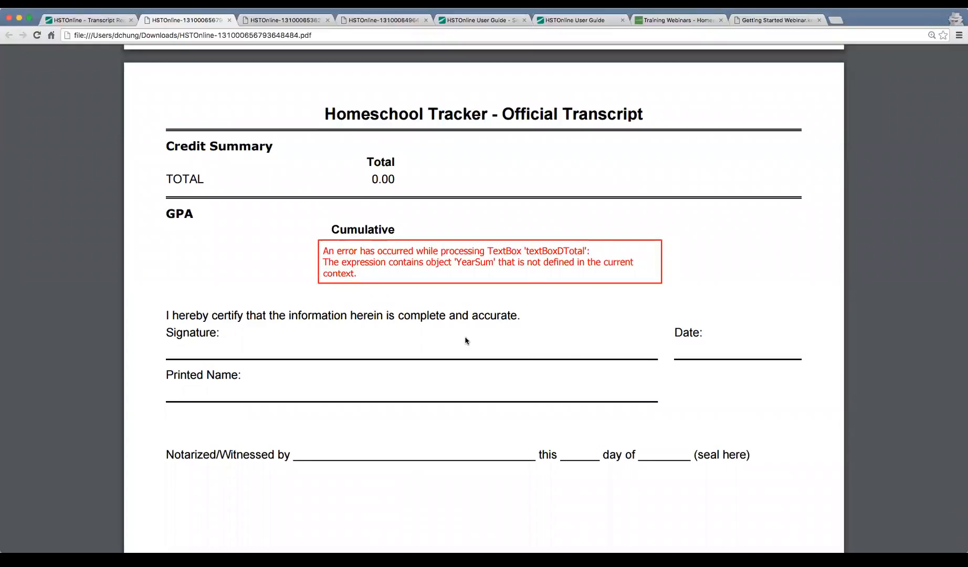
{"action": "left_click_drag", "start_coordinate": [323, 249], "coordinate": [398, 268]}
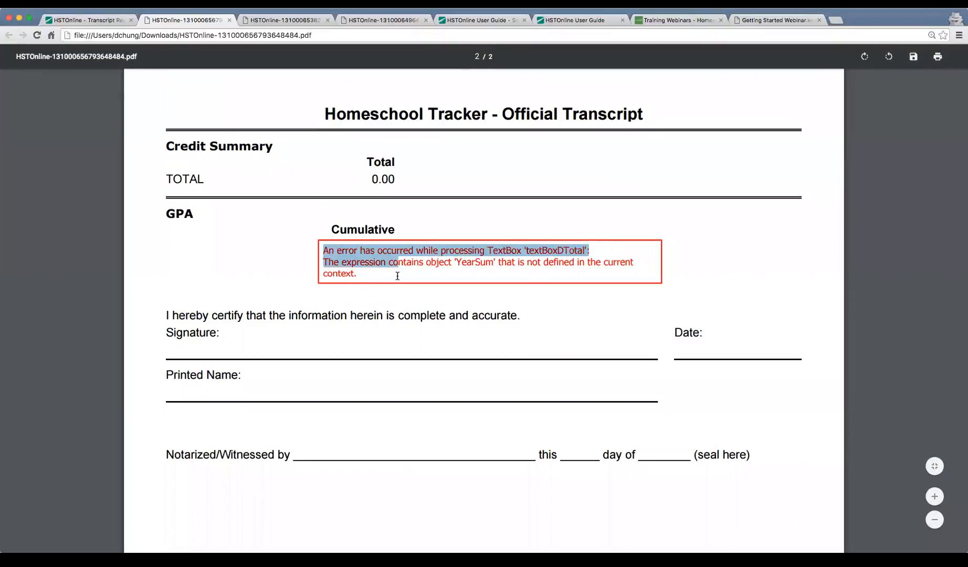
{"action": "left_click", "coordinate": [398, 275]}
{"action": "scroll", "coordinate": [398, 276], "scroll_direction": "up", "scroll_amount": 2}
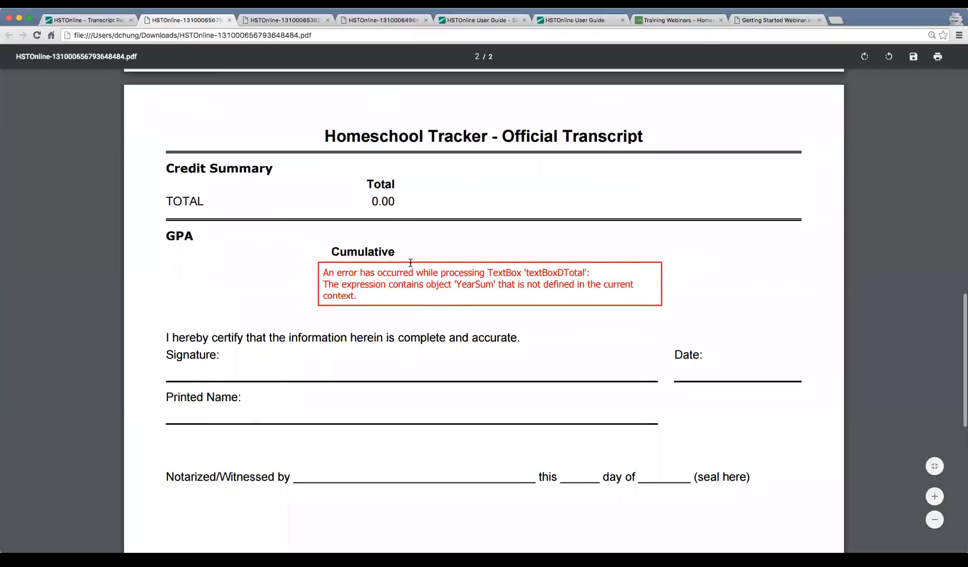
{"action": "scroll", "coordinate": [441, 271], "scroll_direction": "up", "scroll_amount": 4}
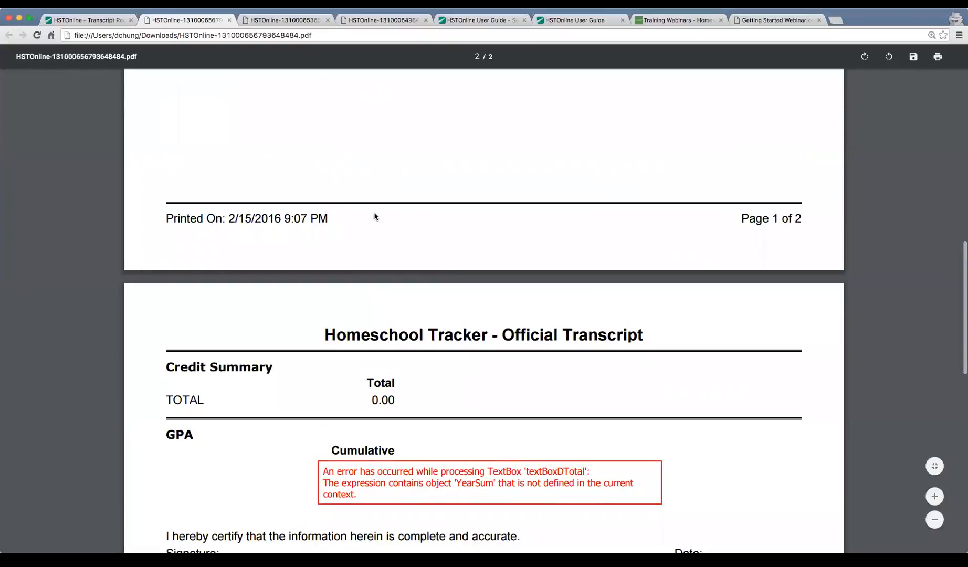
{"action": "scroll", "coordinate": [385, 215], "scroll_direction": "up", "scroll_amount": 15}
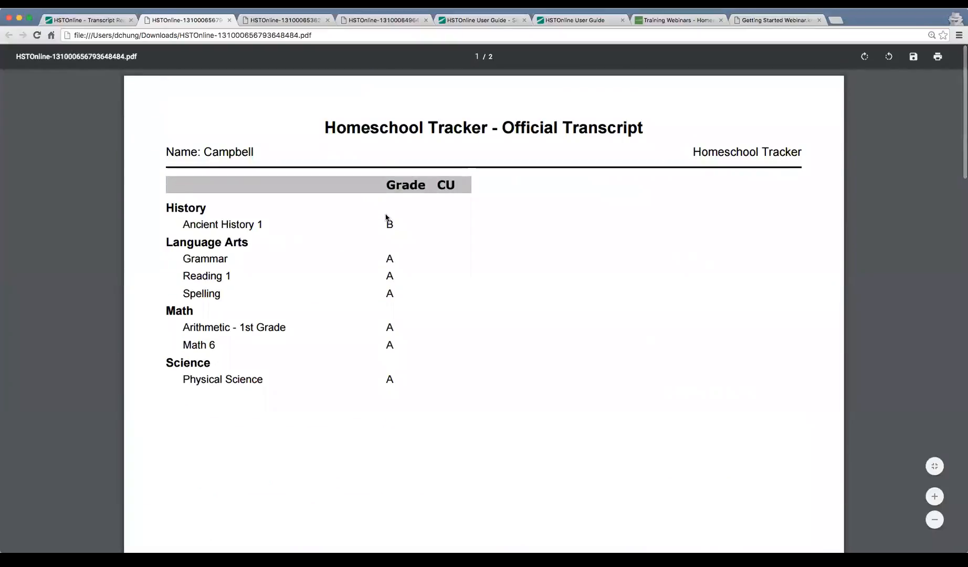
Scroll through the semester-by-semester transcript PDF, then switch back to the Transcript Report - Combined tab.
{"action": "key", "text": "ctrl+Tab"}
{"action": "key", "text": "ctrl+Tab"}
{"action": "key", "text": "ctrl+shift+Tab"}
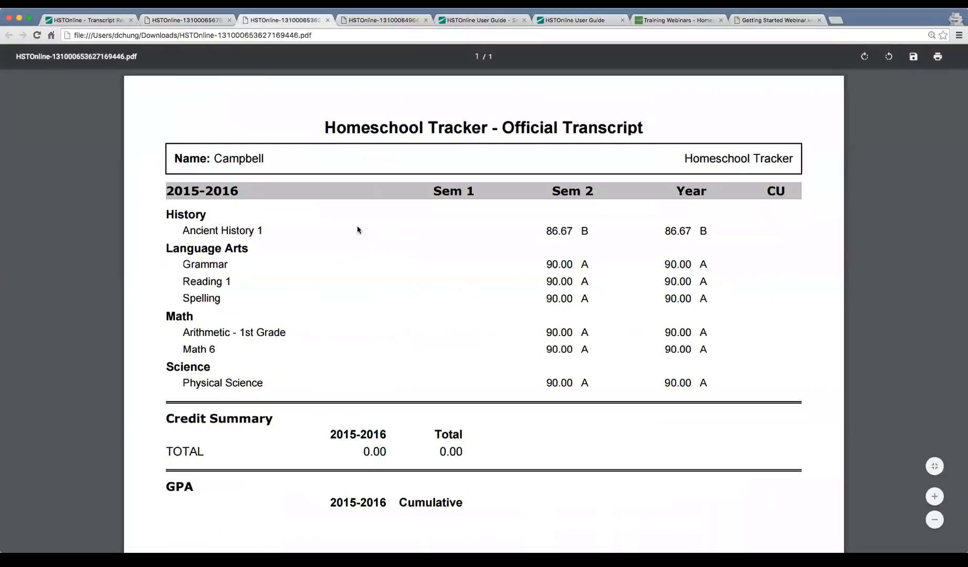
{"action": "scroll", "coordinate": [496, 336], "scroll_direction": "down", "scroll_amount": 4}
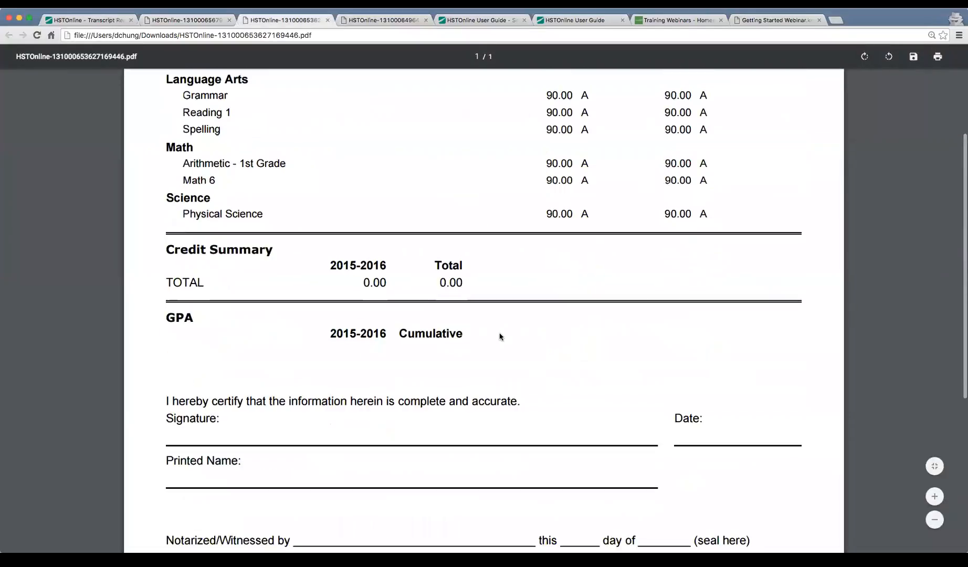
{"action": "scroll", "coordinate": [499, 336], "scroll_direction": "up", "scroll_amount": 4}
{"action": "scroll", "coordinate": [501, 336], "scroll_direction": "down", "scroll_amount": 3}
{"action": "scroll", "coordinate": [501, 336], "scroll_direction": "up", "scroll_amount": 3}
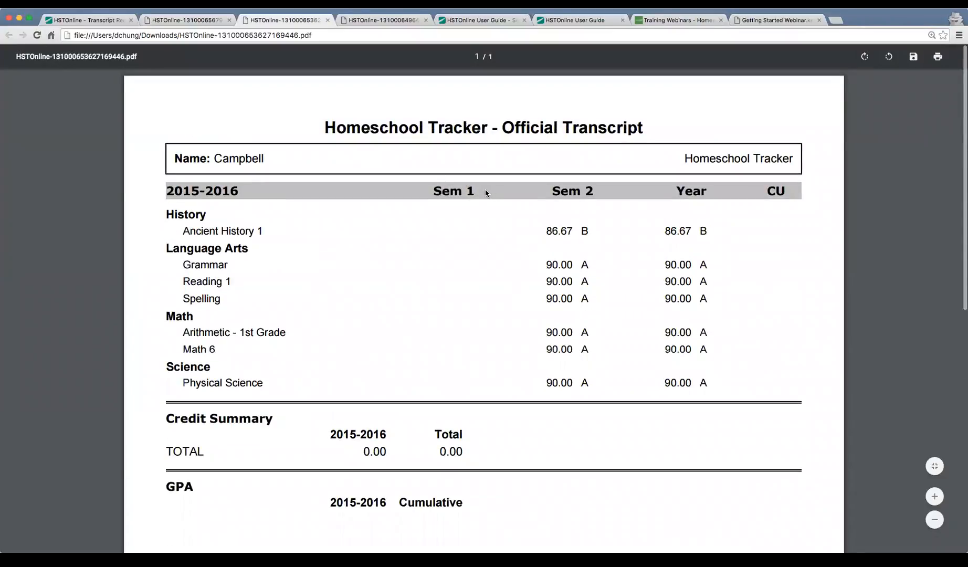
{"action": "scroll", "coordinate": [669, 344], "scroll_direction": "down", "scroll_amount": 4}
{"action": "scroll", "coordinate": [668, 342], "scroll_direction": "up", "scroll_amount": 5}
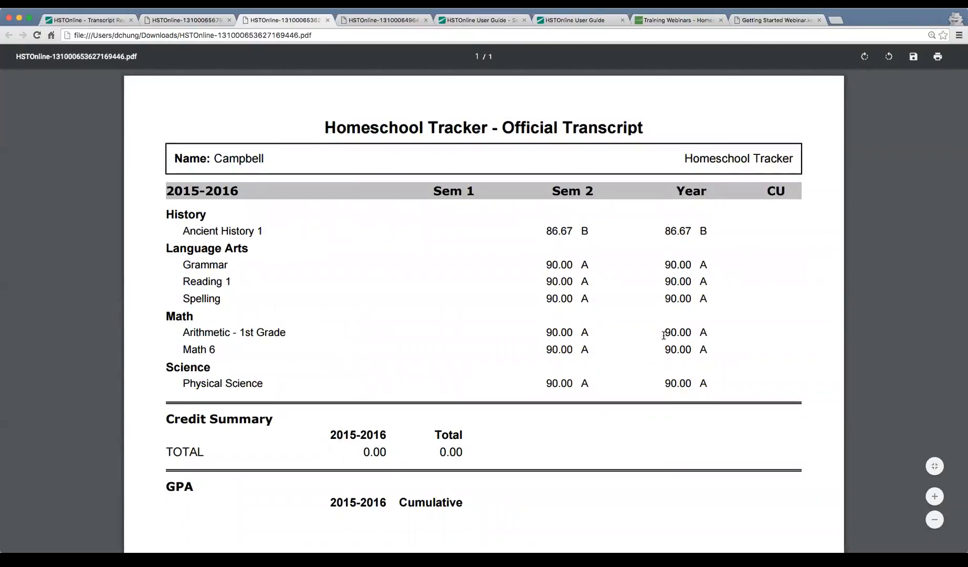
{"action": "key", "text": "ctrl+shift+Tab"}
{"action": "key", "text": "ctrl+shift+Tab"}
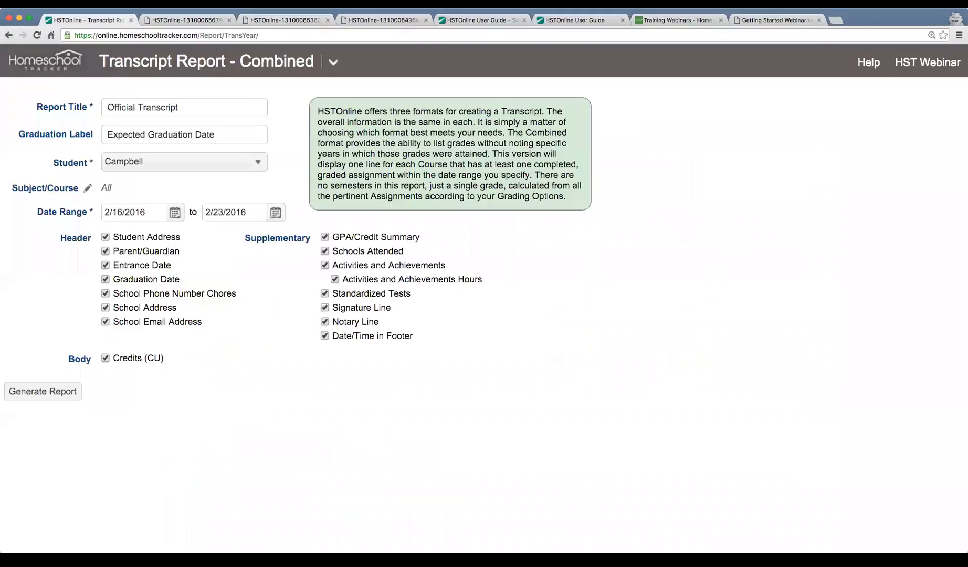
Generate the Report Card for the 2015-2016 school year, leaving term settings unchanged, and open its PDF.
{"action": "left_click", "coordinate": [327, 64]}
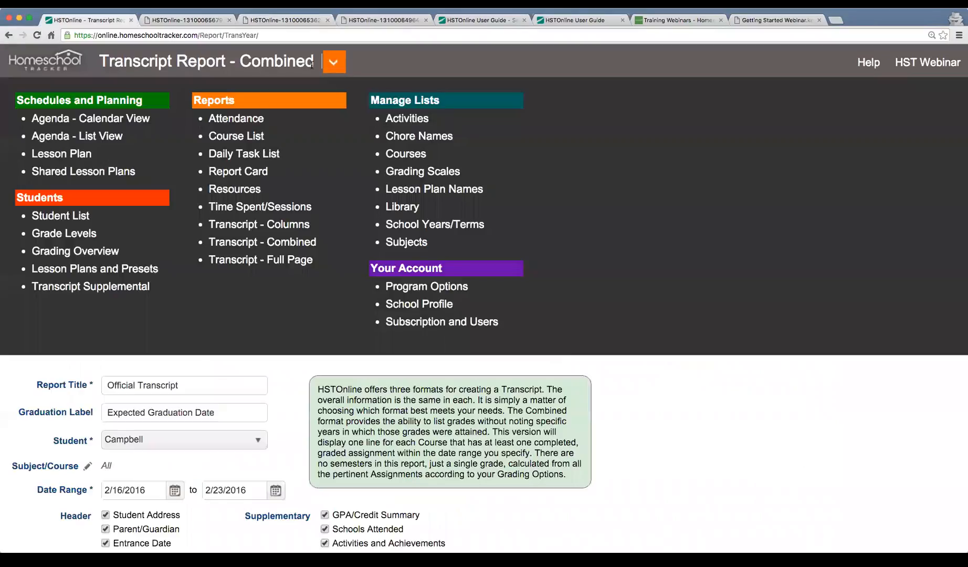
{"action": "left_click", "coordinate": [239, 176]}
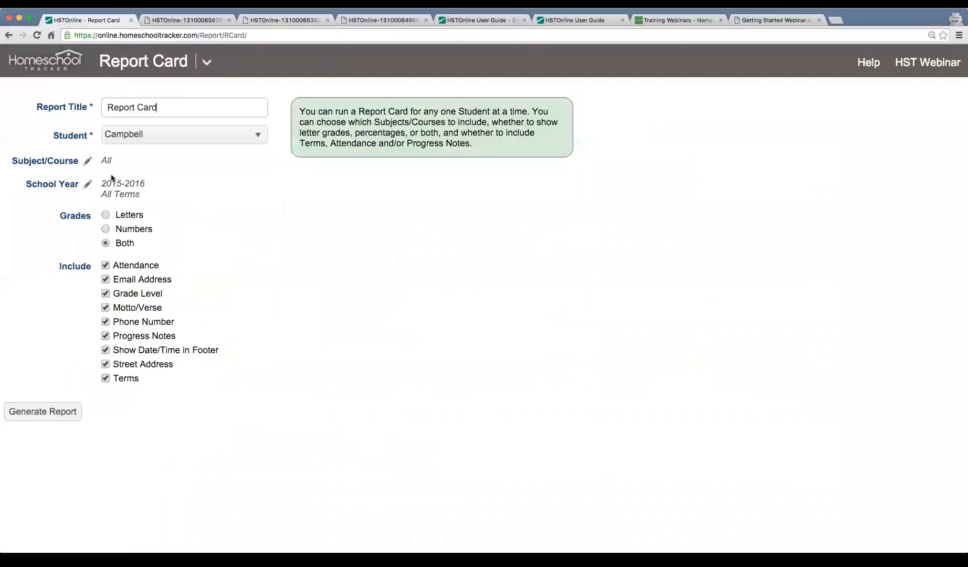
{"action": "left_click", "coordinate": [87, 185]}
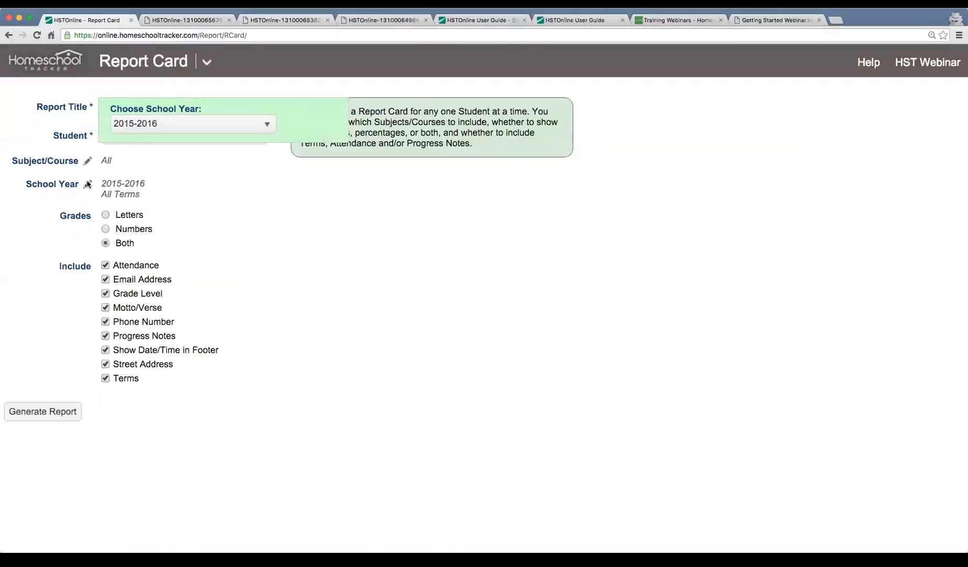
{"action": "left_click", "coordinate": [201, 133]}
{"action": "left_click", "coordinate": [195, 146]}
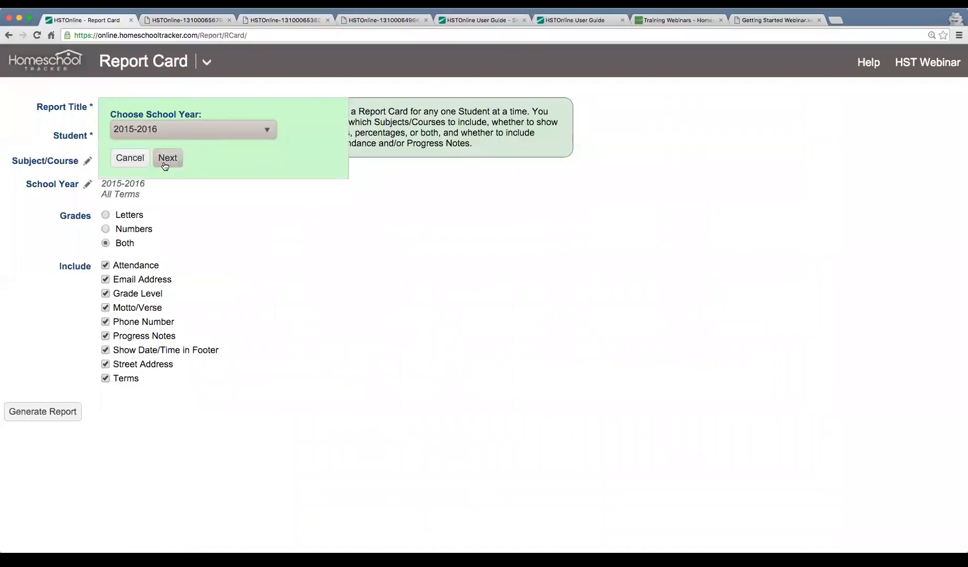
{"action": "left_click", "coordinate": [167, 158]}
{"action": "left_click", "coordinate": [130, 153]}
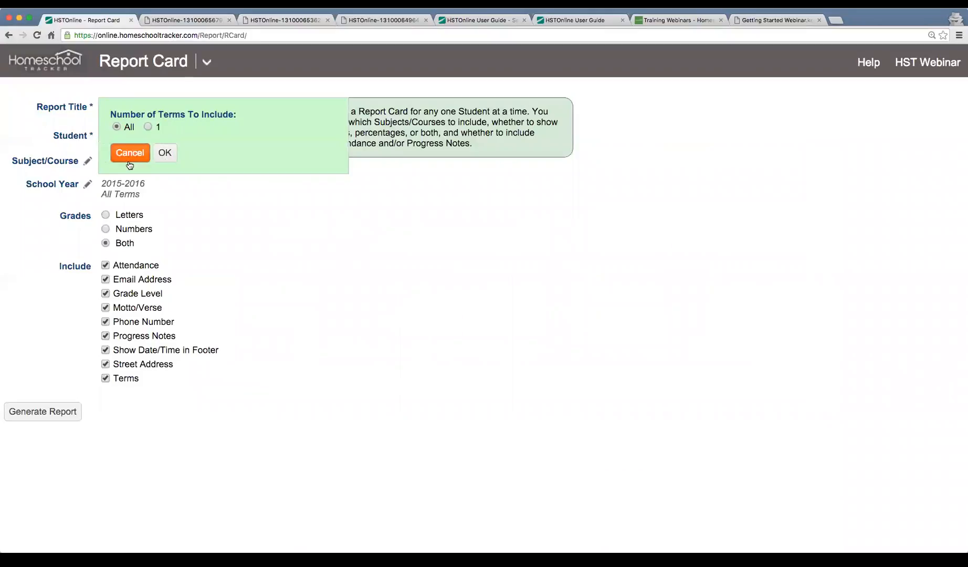
{"action": "left_click", "coordinate": [34, 417]}
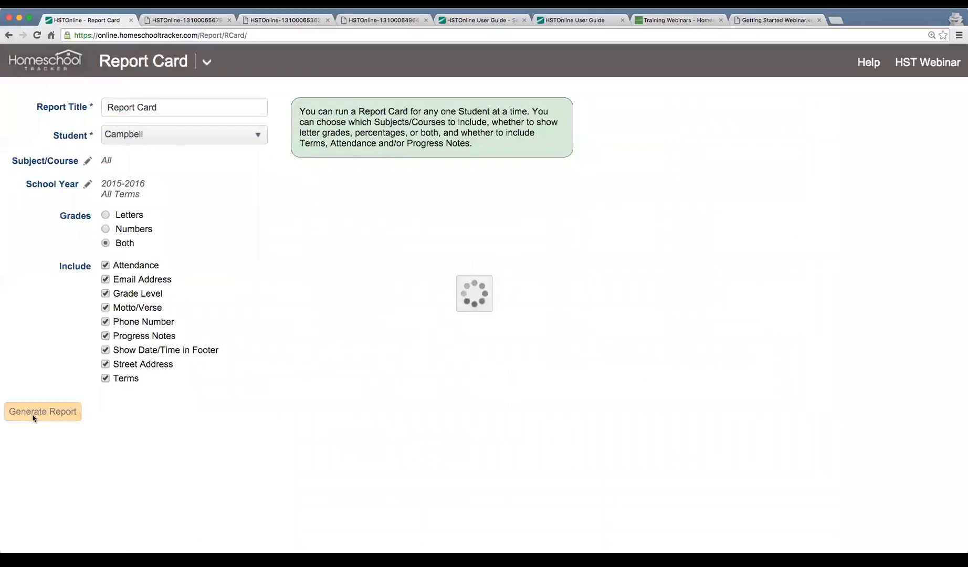
{"action": "left_click", "coordinate": [110, 417]}
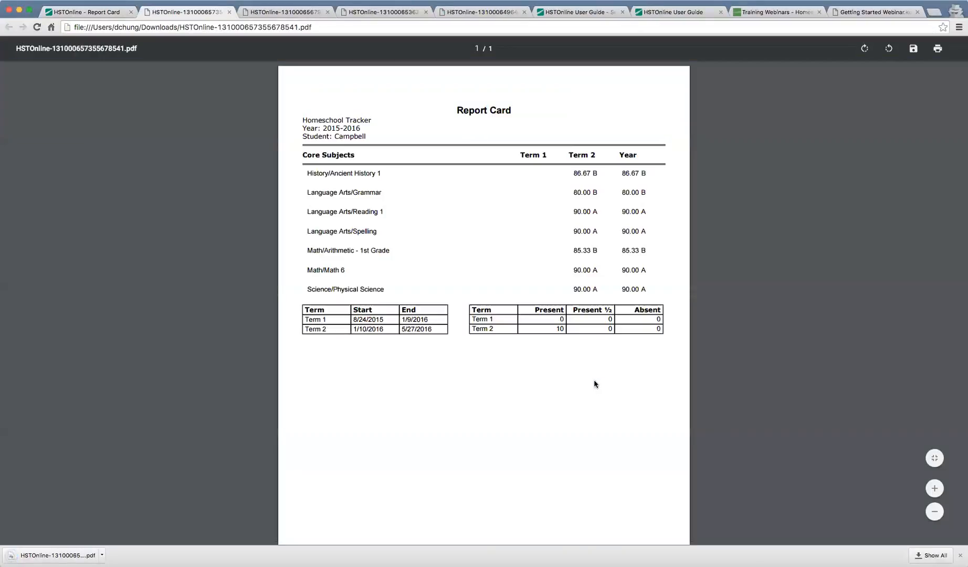
Enlarge the report card PDF and scroll through its grades.
{"action": "key", "text": "super+plus"}
{"action": "key", "text": "super+plus"}
{"action": "key", "text": "super+plus"}
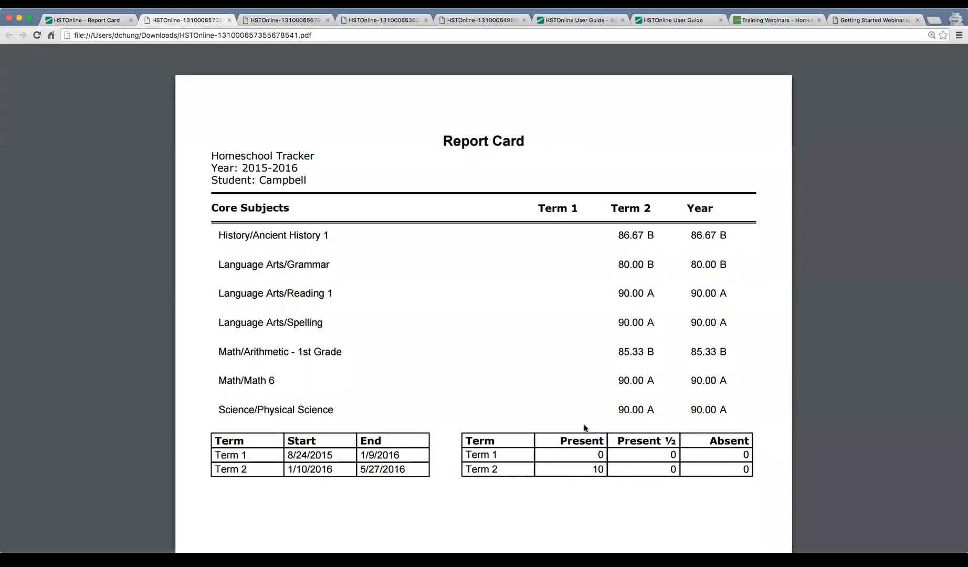
{"action": "scroll", "coordinate": [585, 428], "scroll_direction": "down", "scroll_amount": 3}
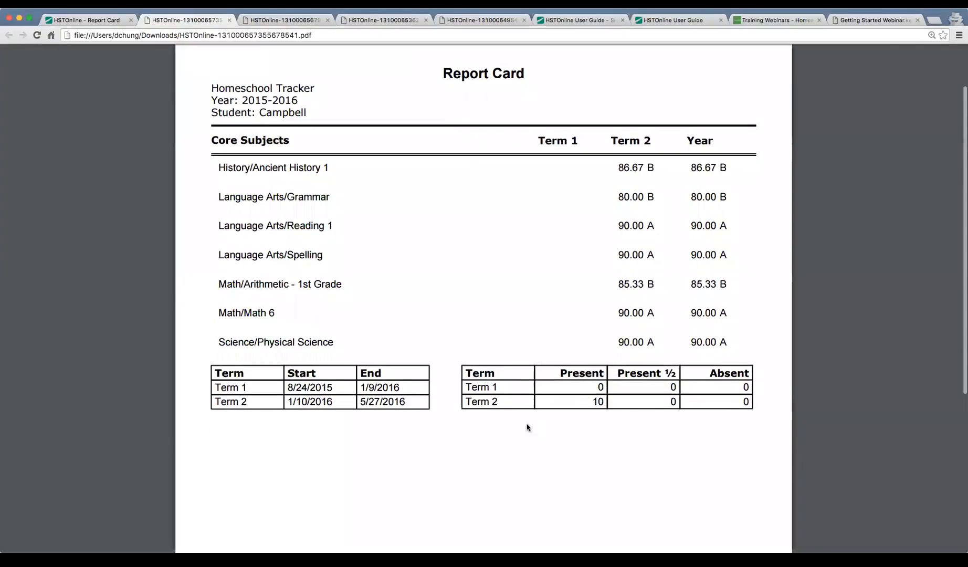
{"action": "scroll", "coordinate": [595, 407], "scroll_direction": "down", "scroll_amount": 5}
{"action": "scroll", "coordinate": [598, 413], "scroll_direction": "up", "scroll_amount": 2}
{"action": "scroll", "coordinate": [598, 414], "scroll_direction": "up", "scroll_amount": 6}
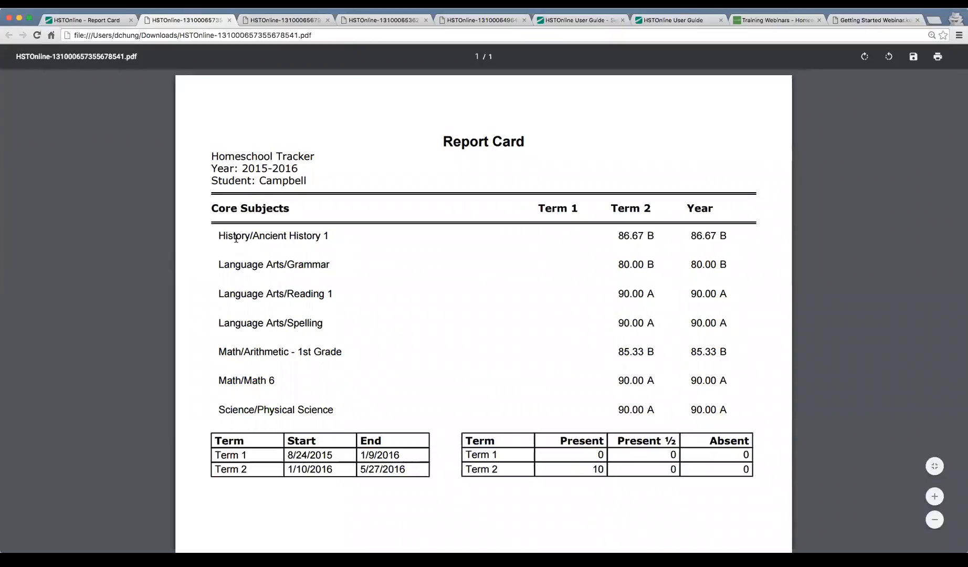
Highlight the Ancient History, Grammar and Reading 1 course names, then return to the Report Card form.
{"action": "left_click_drag", "start_coordinate": [220, 236], "coordinate": [317, 236]}
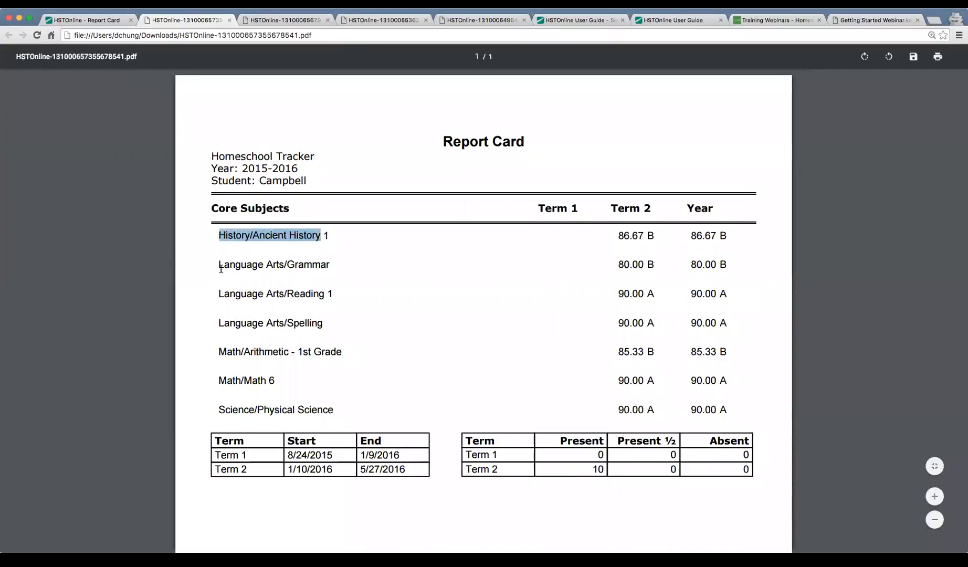
{"action": "left_click_drag", "start_coordinate": [221, 264], "coordinate": [334, 265]}
{"action": "left_click_drag", "start_coordinate": [231, 293], "coordinate": [314, 296]}
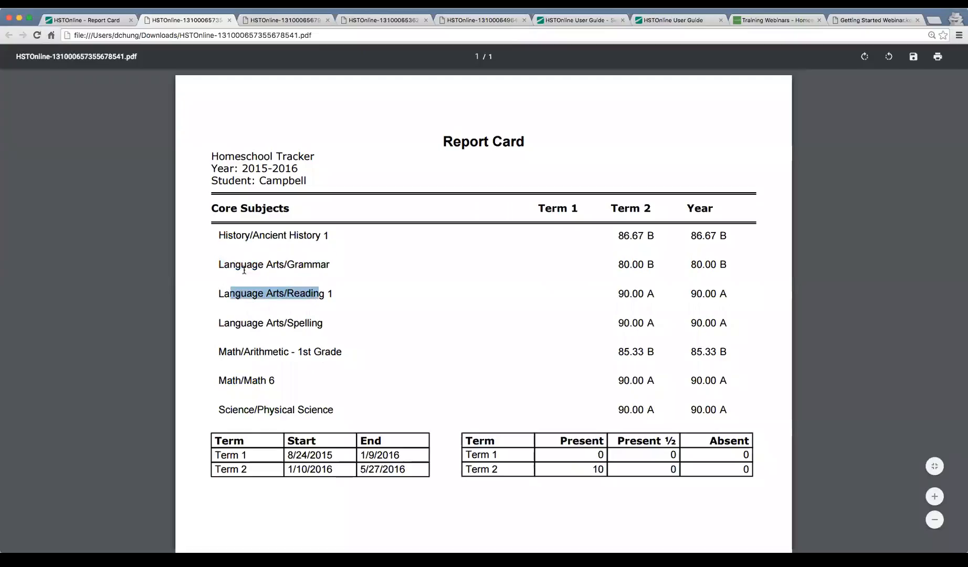
{"action": "left_click", "coordinate": [238, 240]}
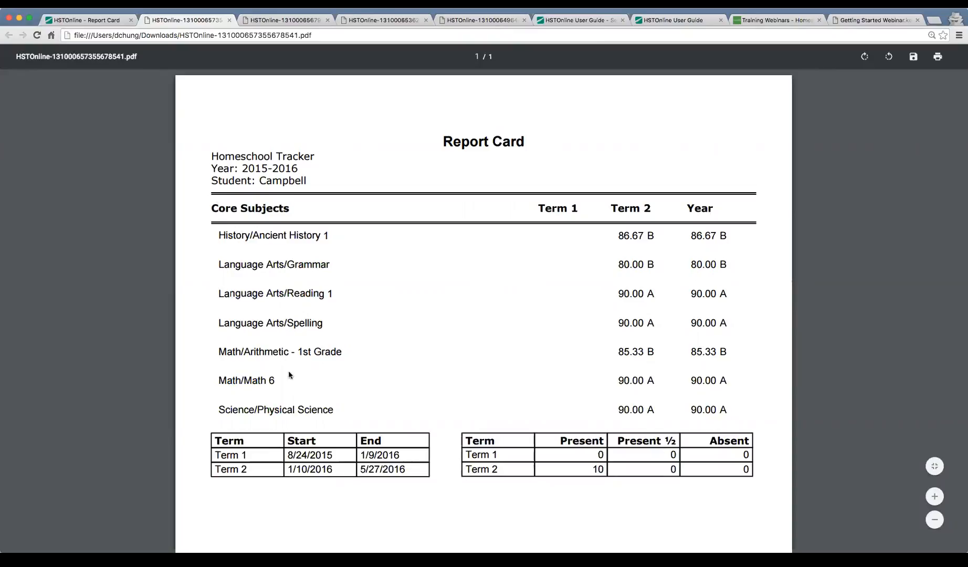
{"action": "scroll", "coordinate": [476, 466], "scroll_direction": "down", "scroll_amount": 3}
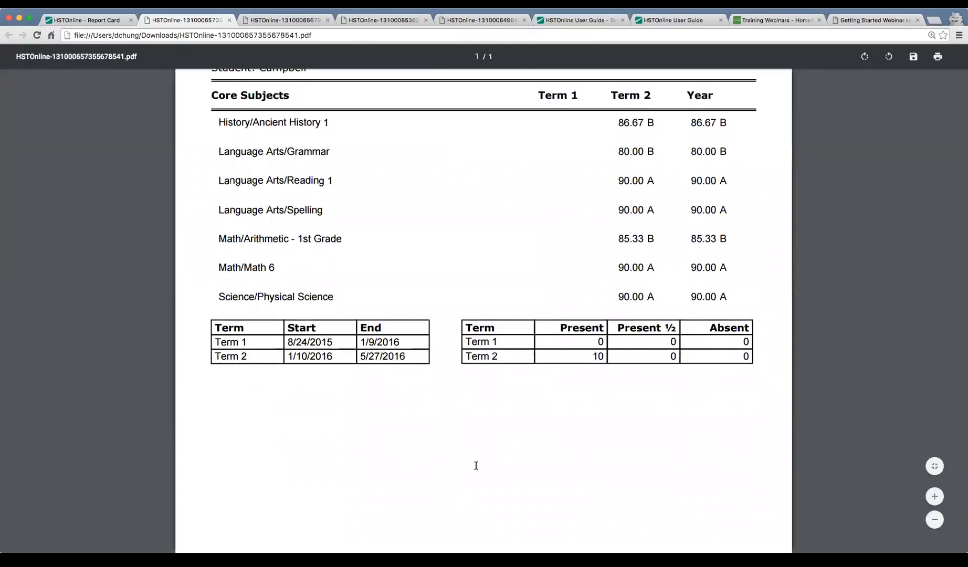
{"action": "key", "text": "ctrl+shift+Tab"}
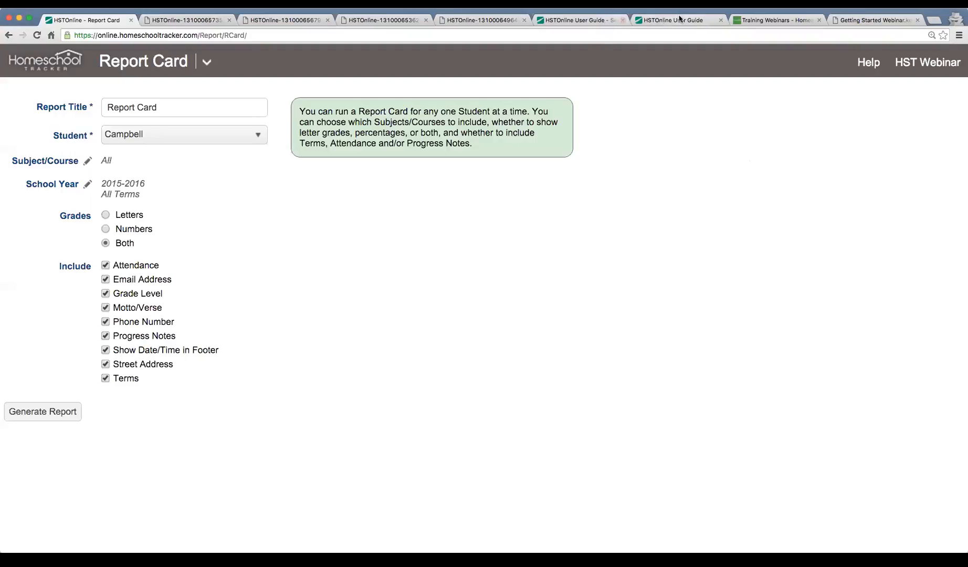
Bring up the Getting Started Webinar slides via the Training Webinars page.
{"action": "left_click", "coordinate": [781, 21]}
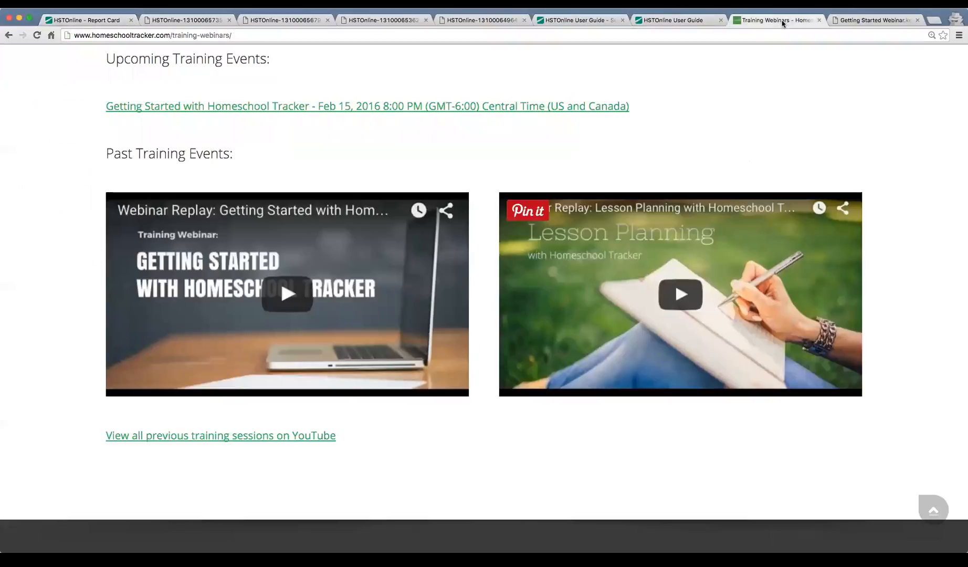
{"action": "scroll", "coordinate": [383, 179], "scroll_direction": "up", "scroll_amount": 5}
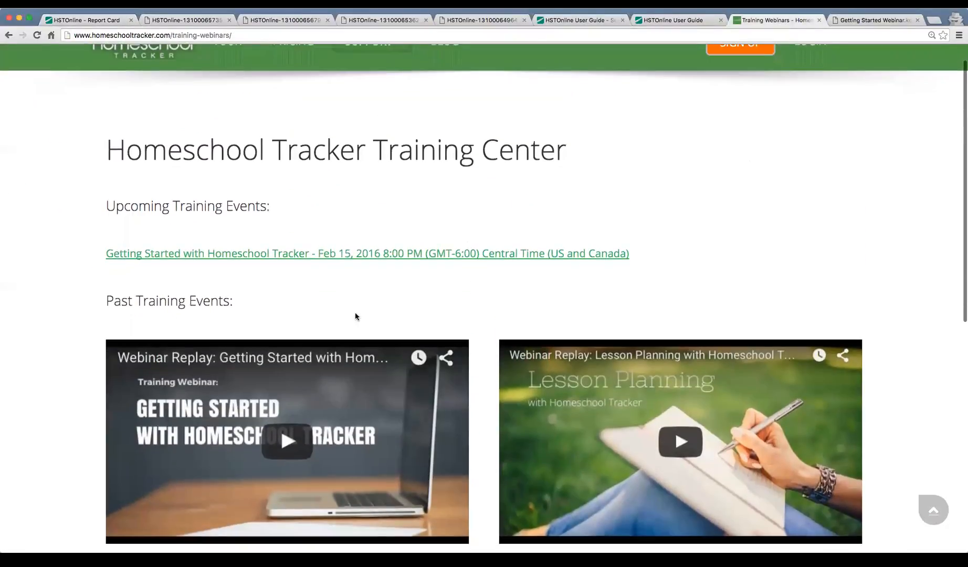
{"action": "left_click", "coordinate": [891, 21]}
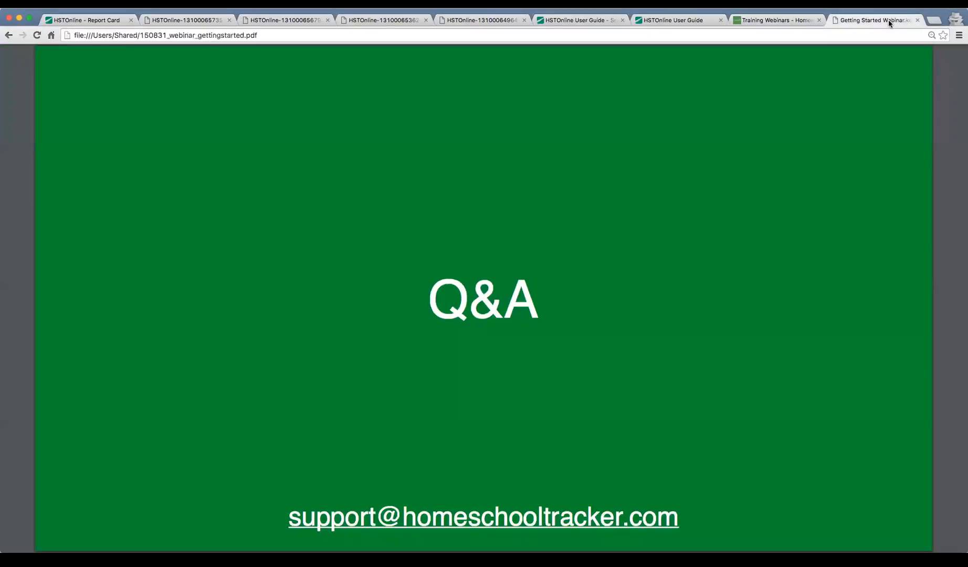